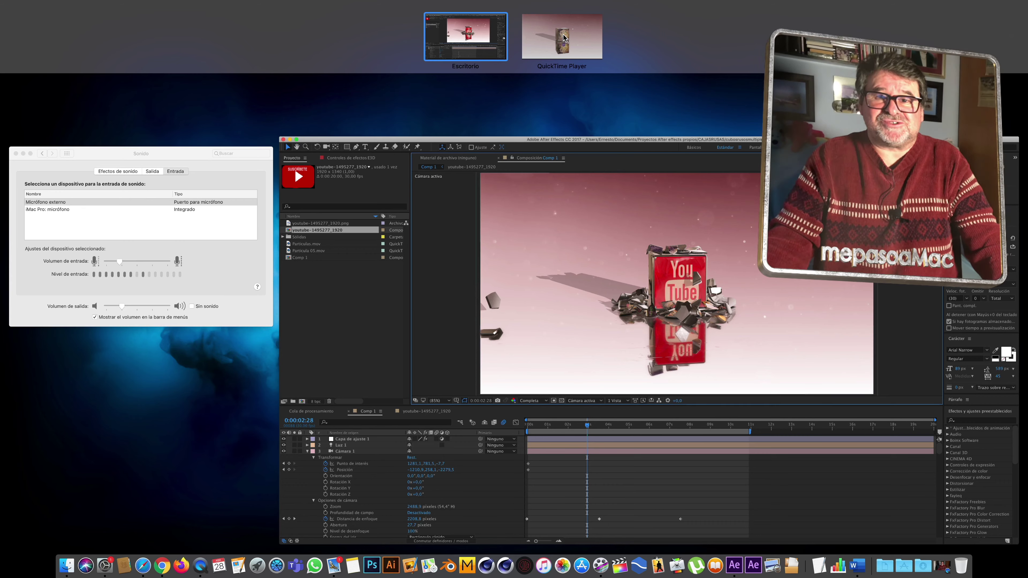
Play the cube intro video from 00:00 in QuickTime's full-screen space
left_click(563, 37)
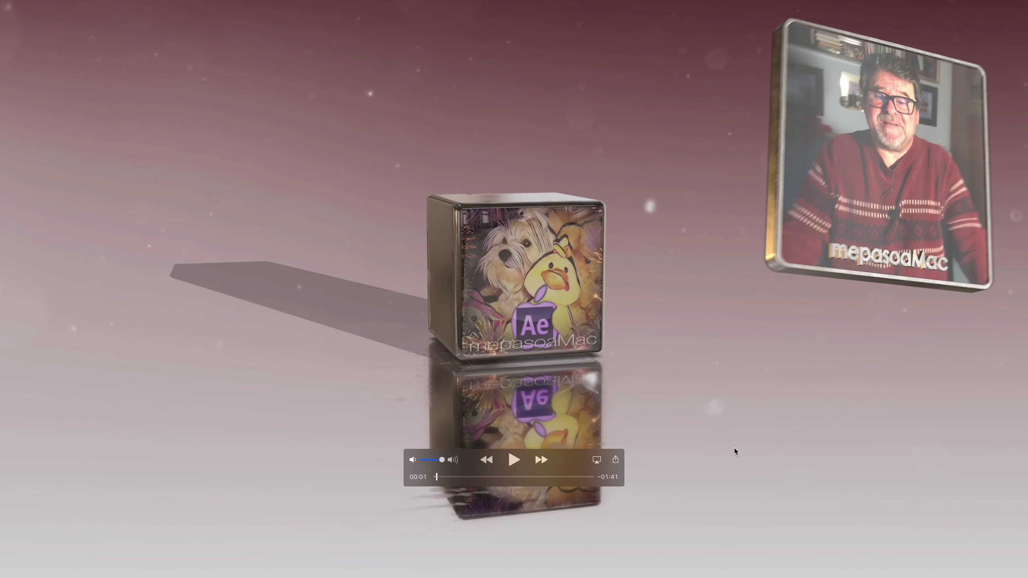
left_click_drag(437, 477, 438, 477)
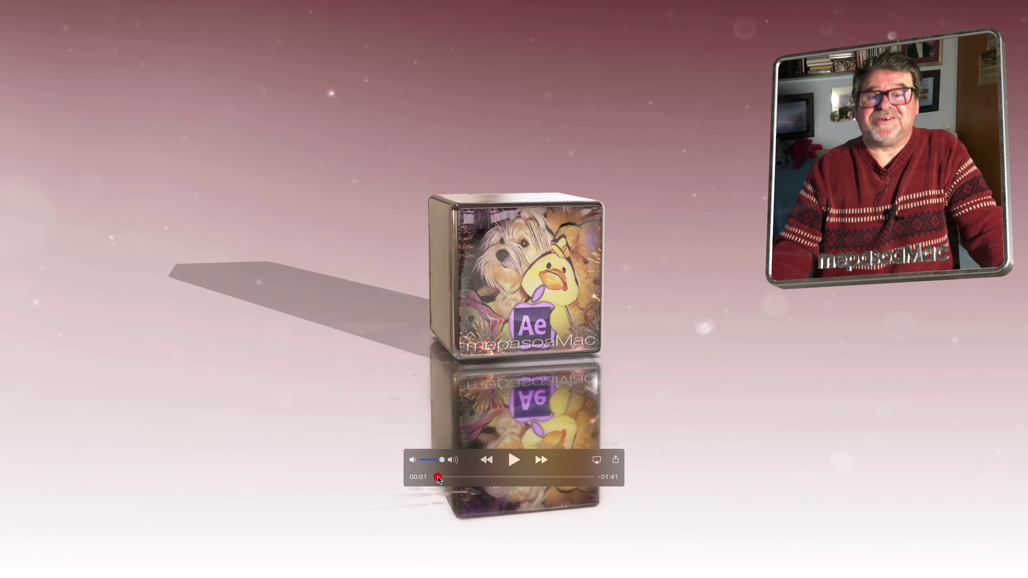
left_click(514, 460)
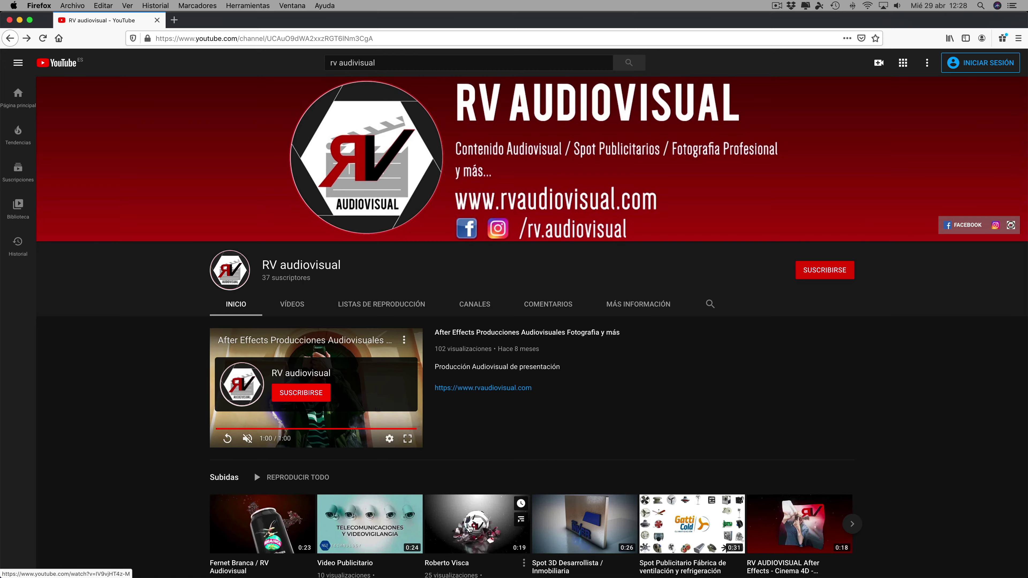
Play one of the channel's uploaded videos from the Subidas row
left_click(254, 470)
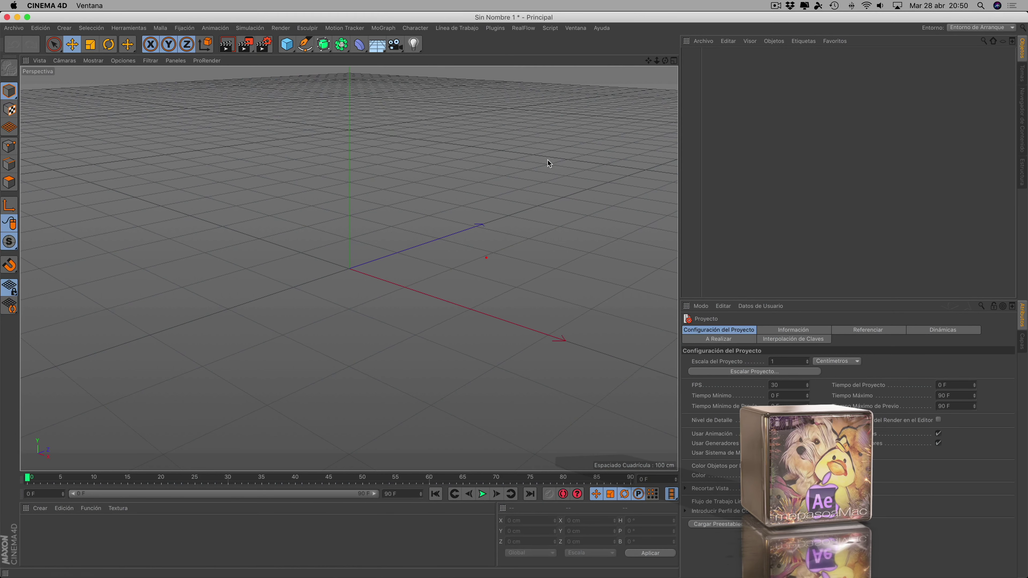
Bring the newly loaded Cinema 4D window into focus after the splash screen
left_click(547, 159)
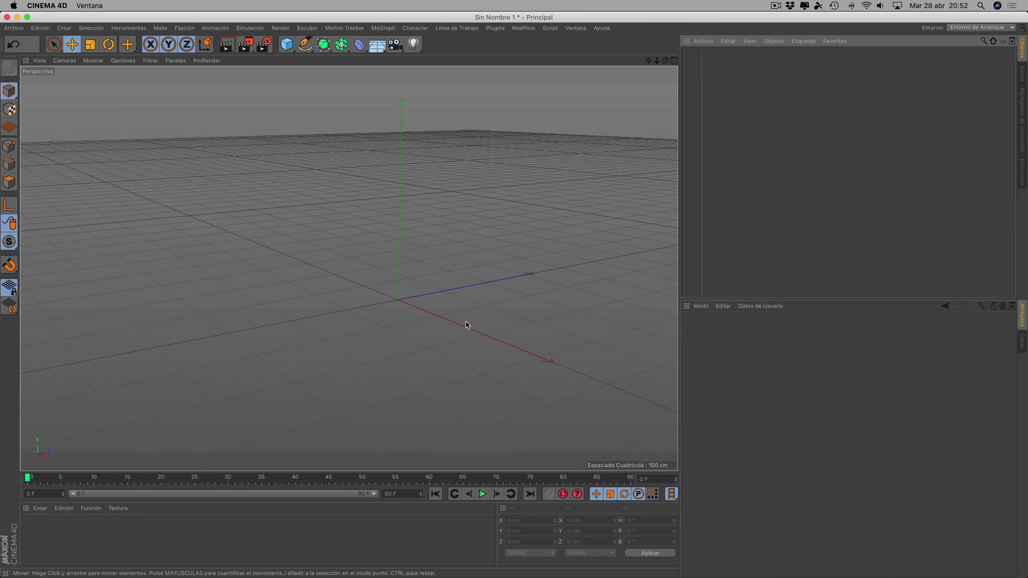
Add a cube and a floor, raise the cube to Y 100 cm, and tilt the view
left_click(287, 45)
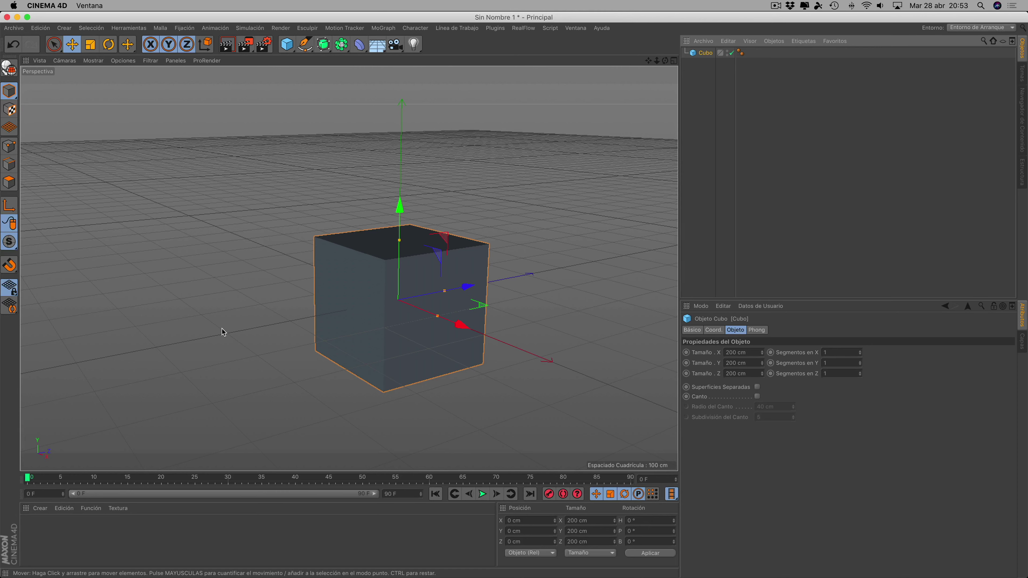
left_click(375, 45)
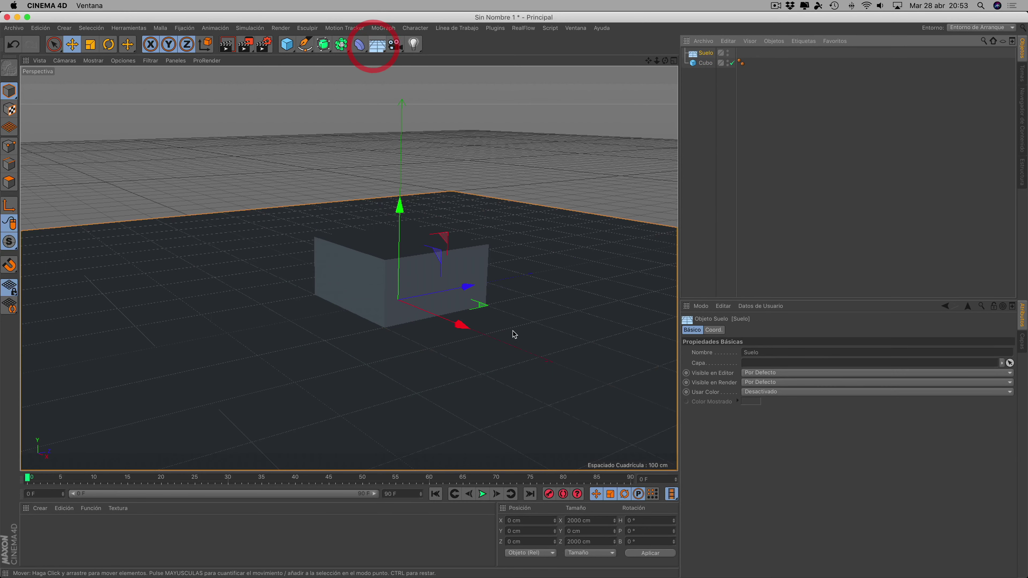
left_click(706, 63)
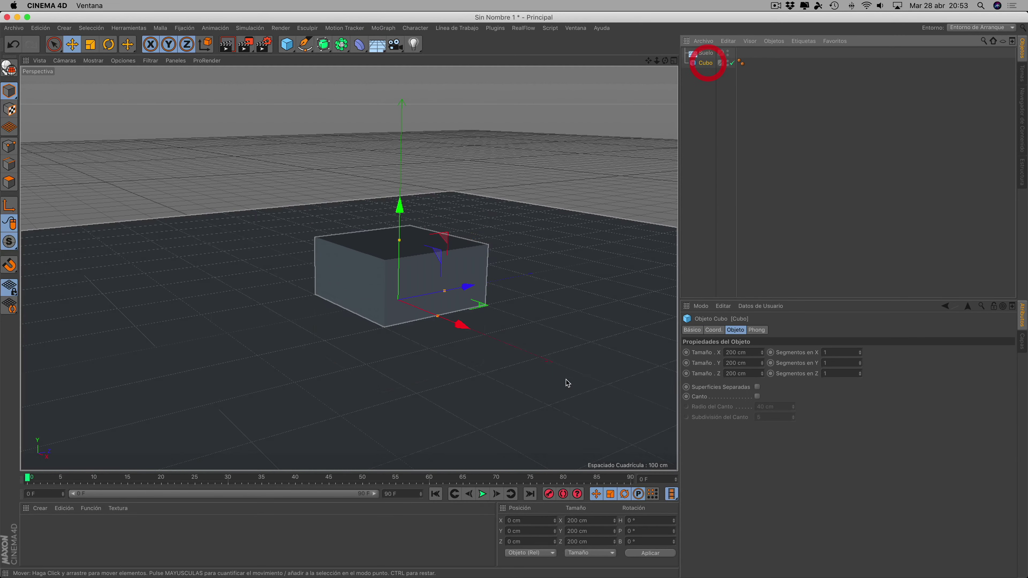
left_click(509, 531)
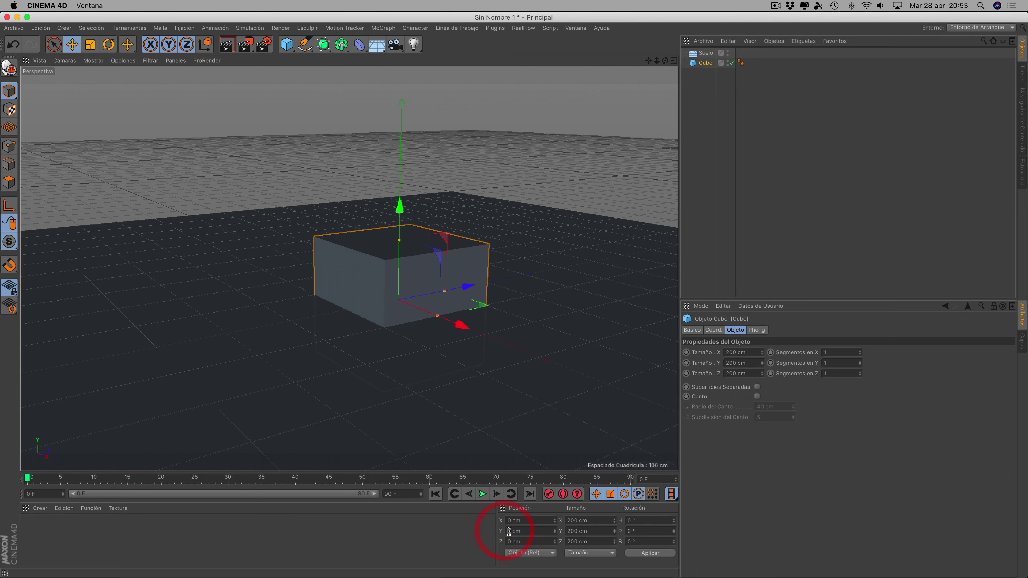
type("100")
left_click(650, 553)
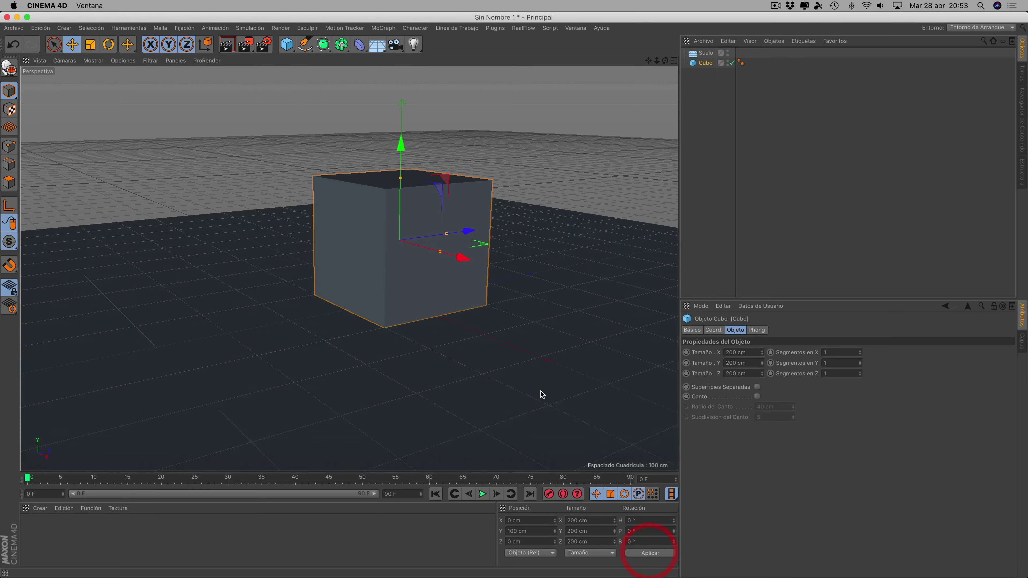
left_click_drag(665, 60, 665, 71)
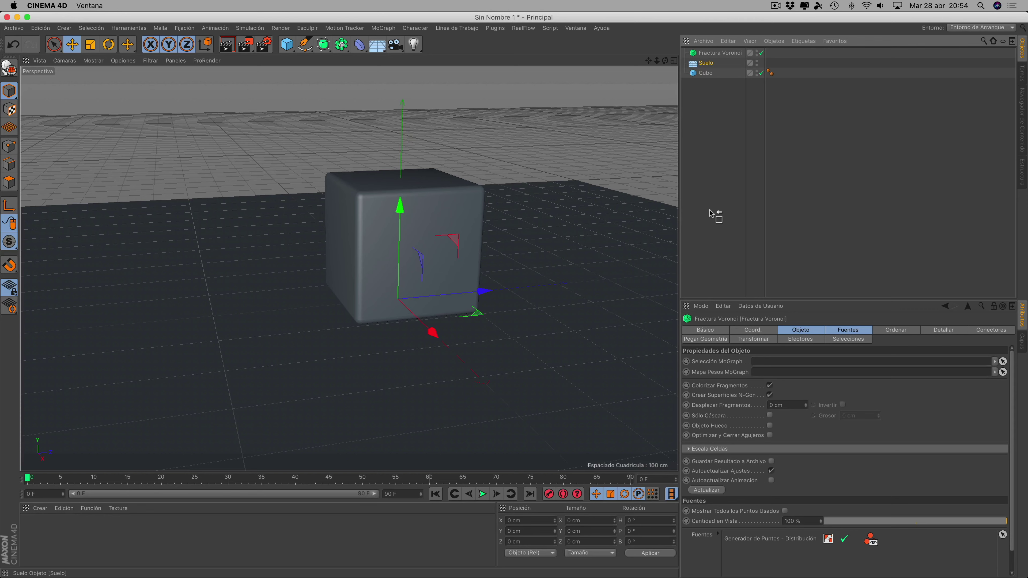
Add a Fractura Voronoi object and drag Cubo under it in the Object Manager
left_click(711, 212)
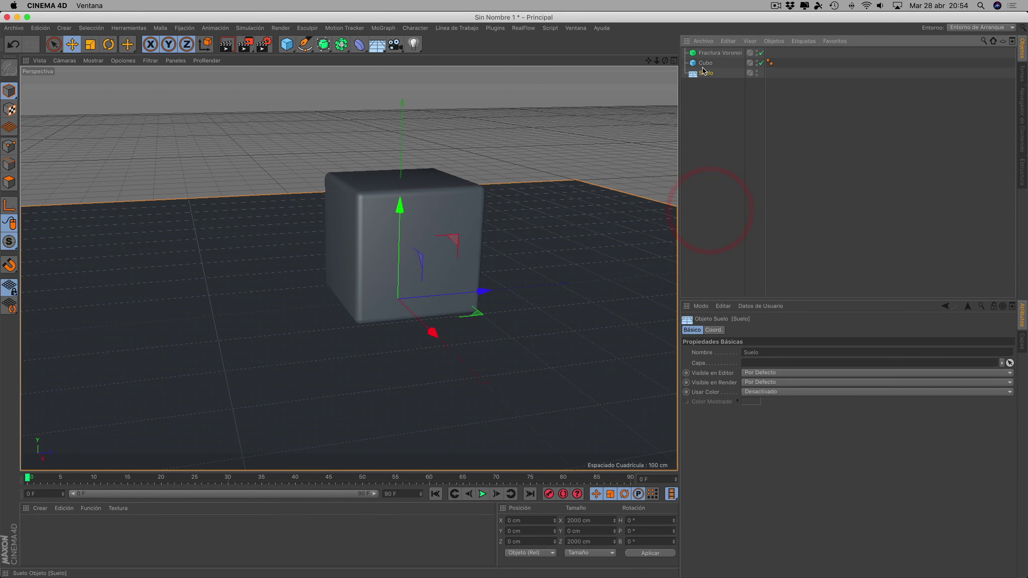
left_click_drag(706, 65, 715, 53)
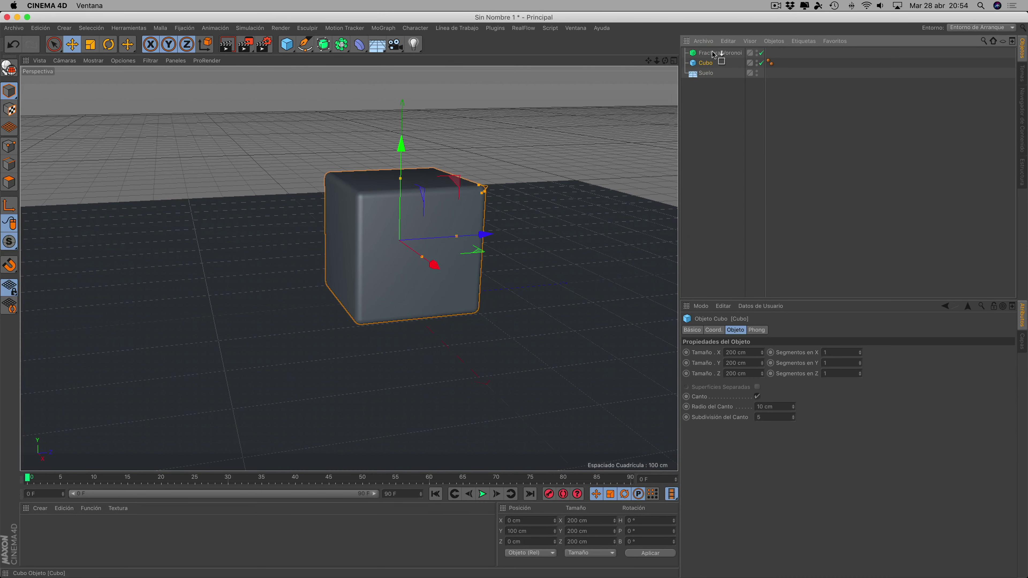
left_click_drag(715, 54, 720, 56)
left_click_drag(719, 52, 715, 53)
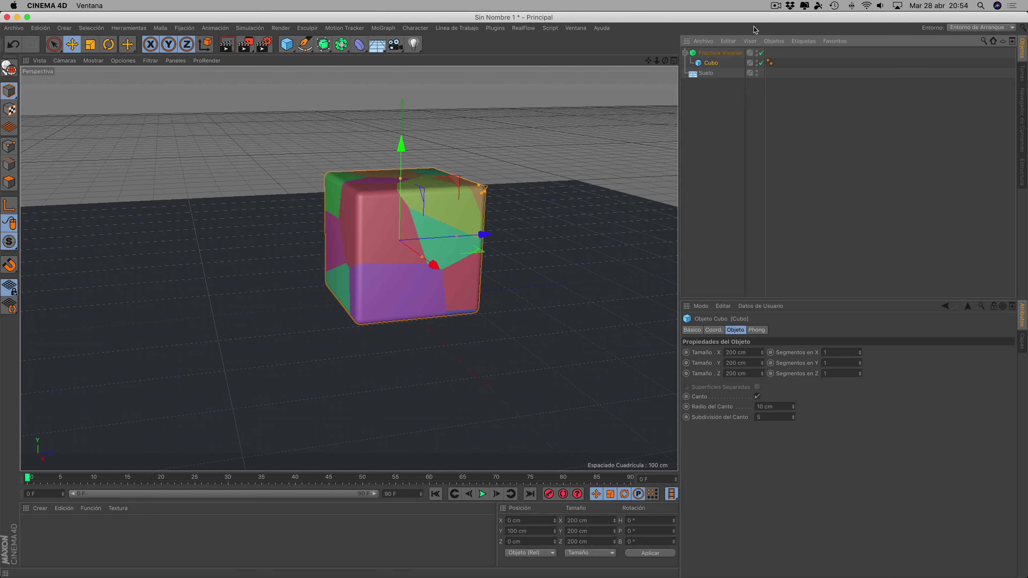
Set the Voronoi Fracture's point source Cantidad Puntos to 200
left_click(713, 53)
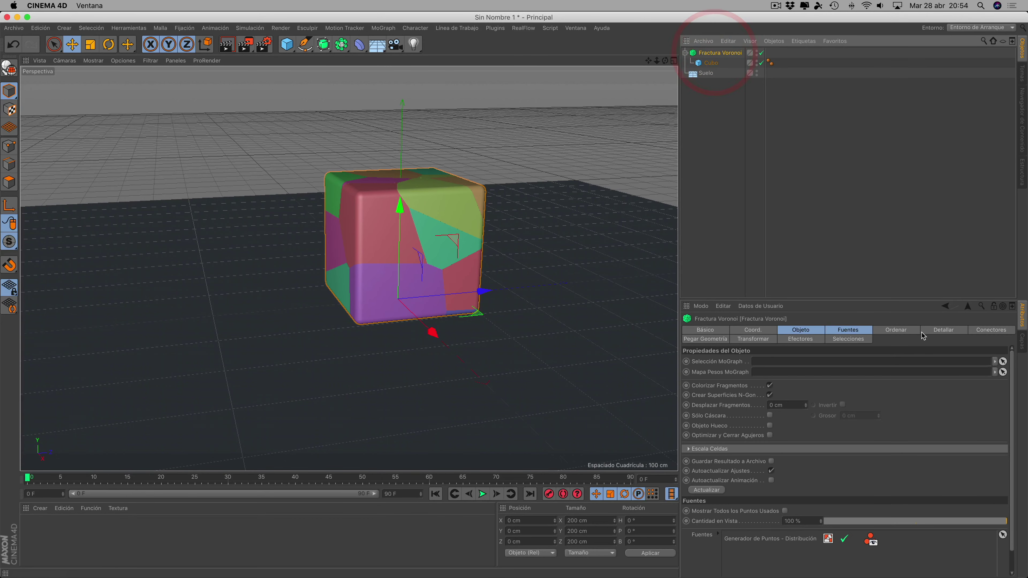
left_click(863, 330)
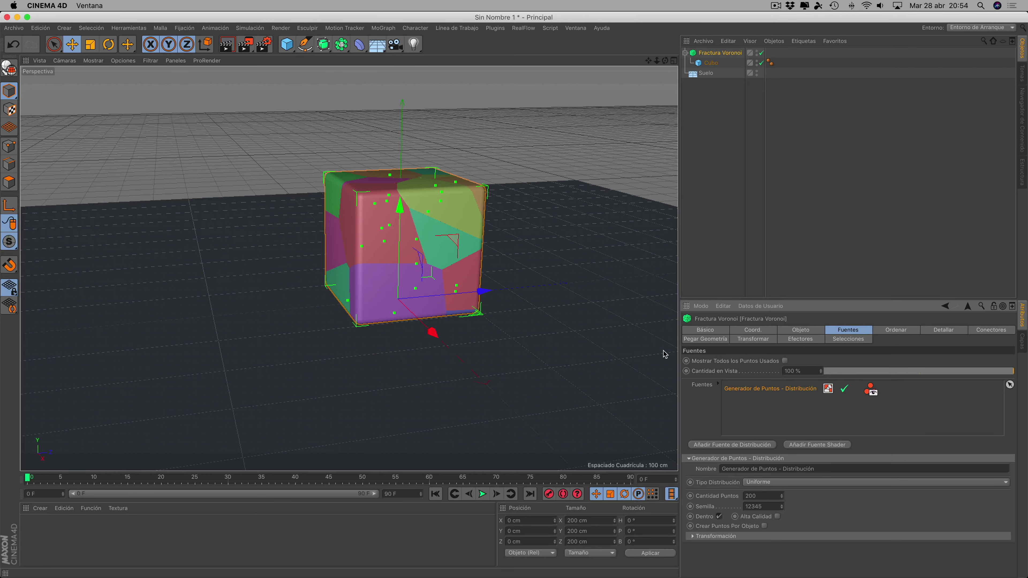
left_click(605, 264)
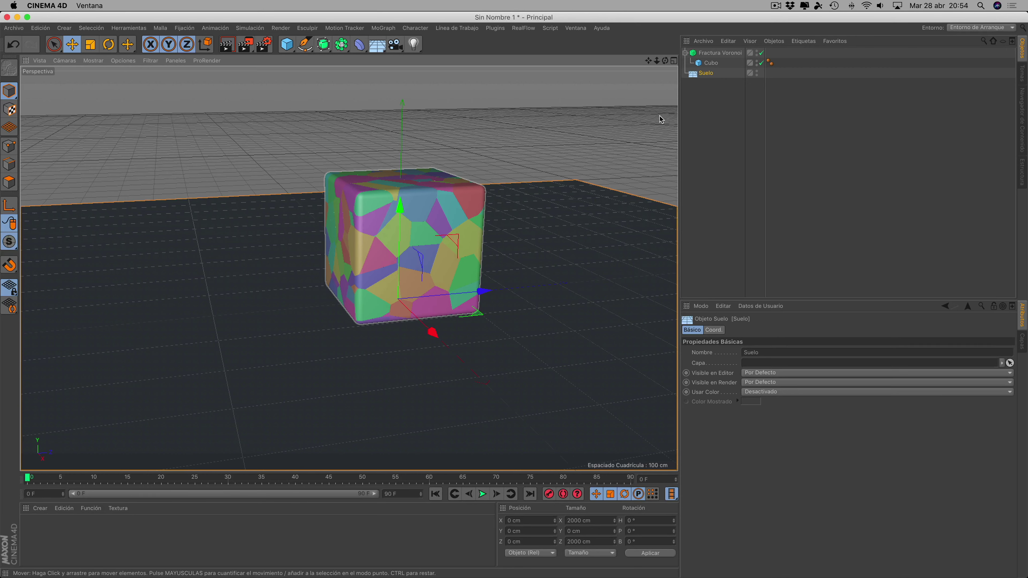
left_click(721, 54)
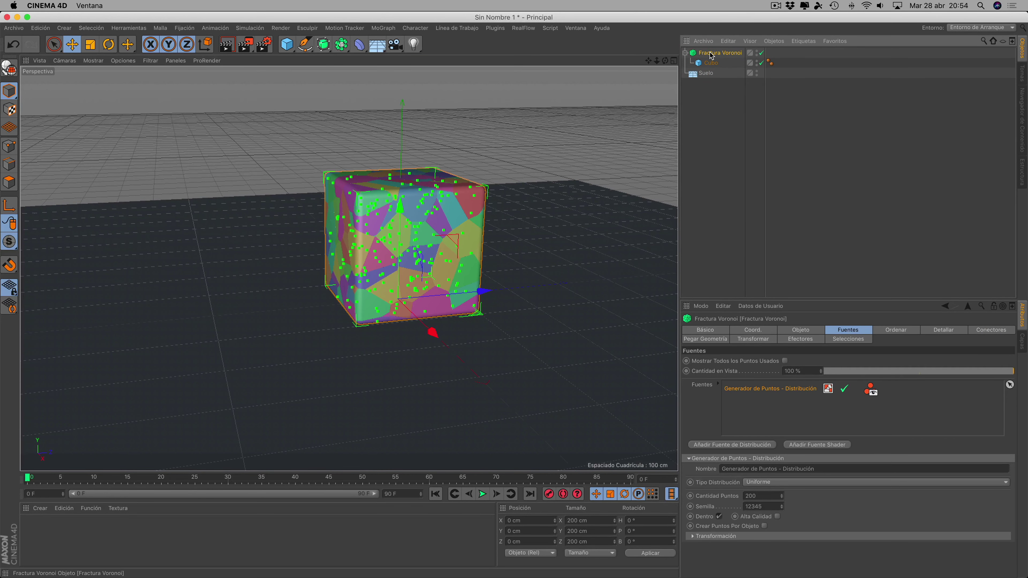
Add a Dynamic Body tag with Dinámico On to the Voronoi Fracture
left_click(805, 42)
mouse_move(845, 97)
left_click(948, 162)
left_click(706, 73)
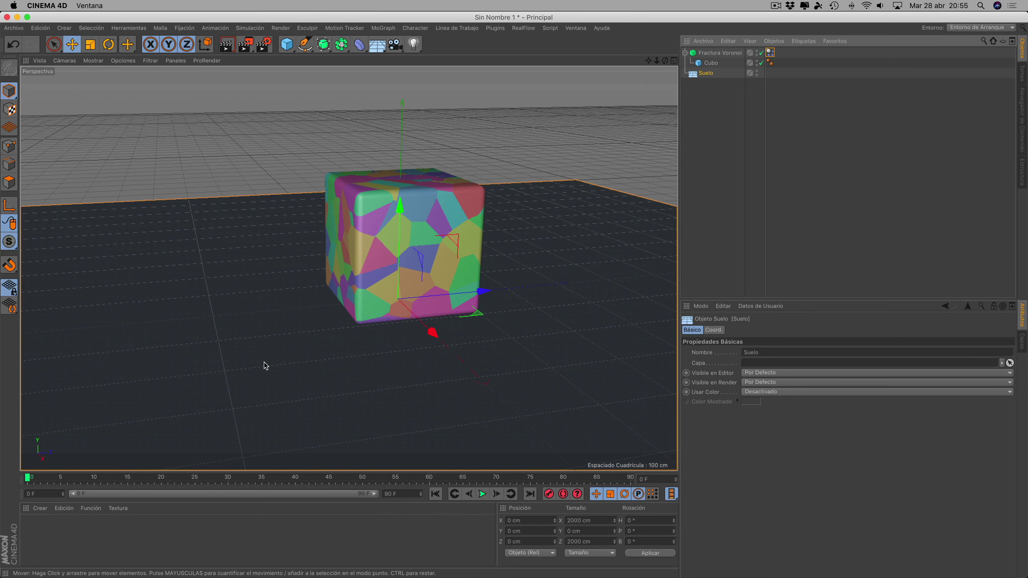
Give the floor a Cuerpo Colisionador tag and test-play the simulation
left_click(802, 43)
mouse_move(829, 161)
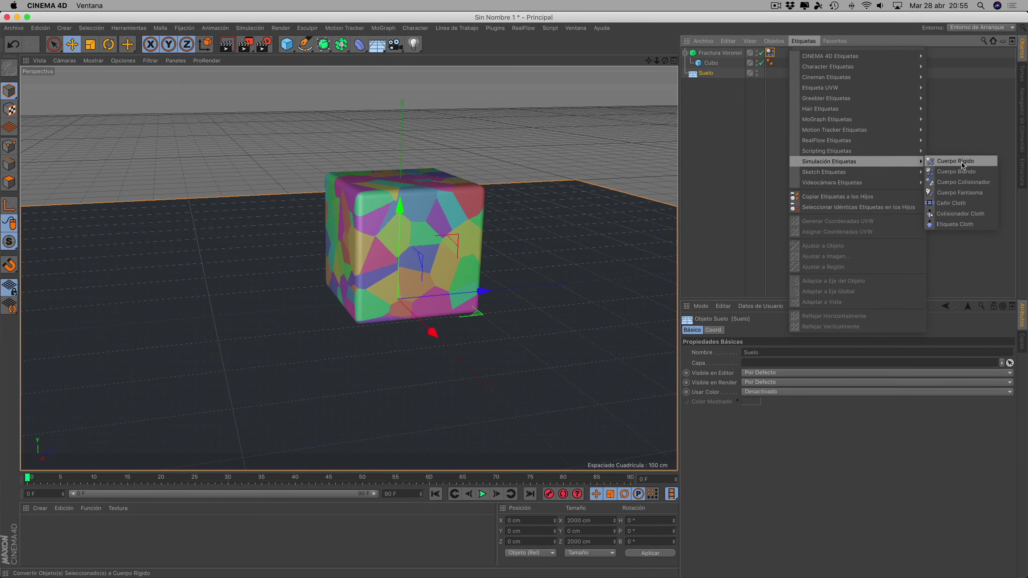
left_click(967, 182)
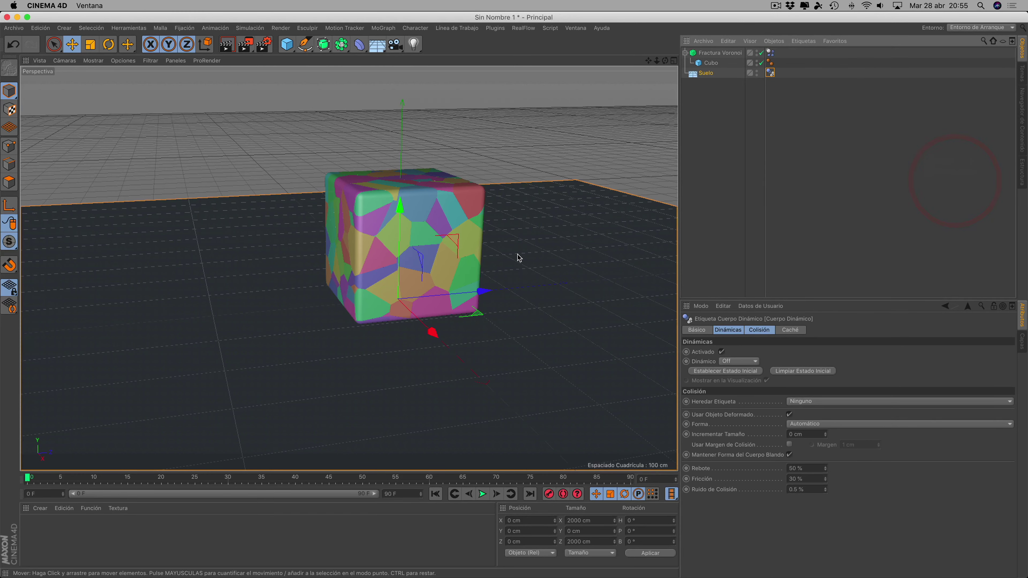
left_click(482, 493)
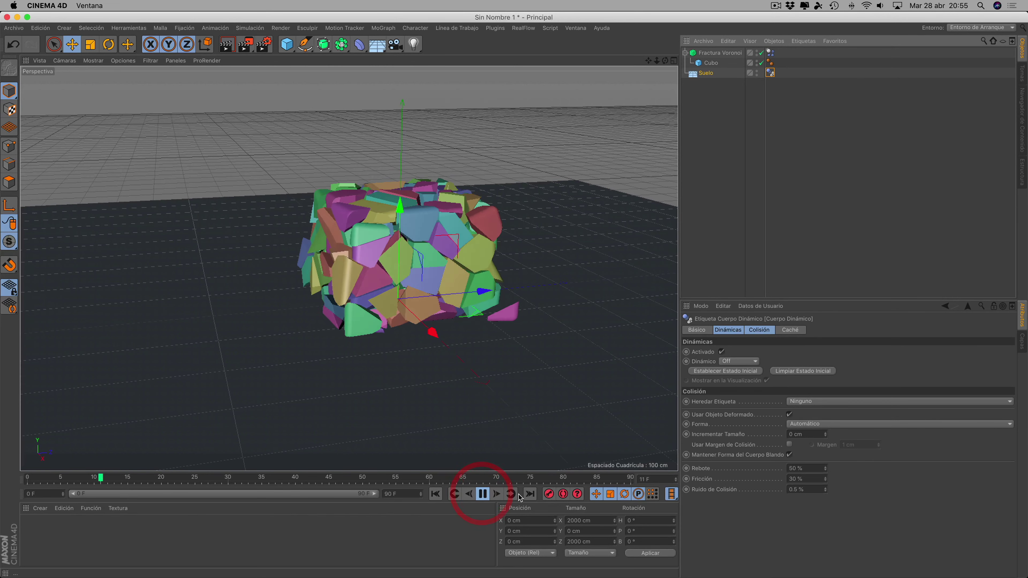
left_click(482, 494)
Enable Sólo Cáscara on the Voronoi Fracture and edit its shell thickness
left_click(435, 494)
left_click(720, 52)
left_click(804, 330)
left_click(770, 416)
Confirm 4 cm shell thickness, run the shatter simulation, and raise floor friction to 90%
left_click(908, 414)
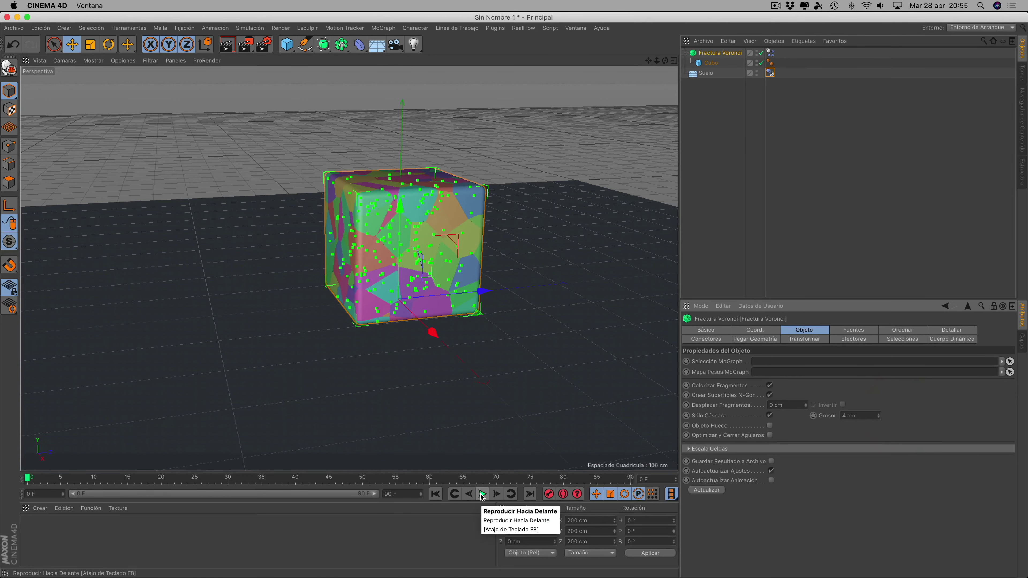
left_click(482, 494)
left_click(482, 493)
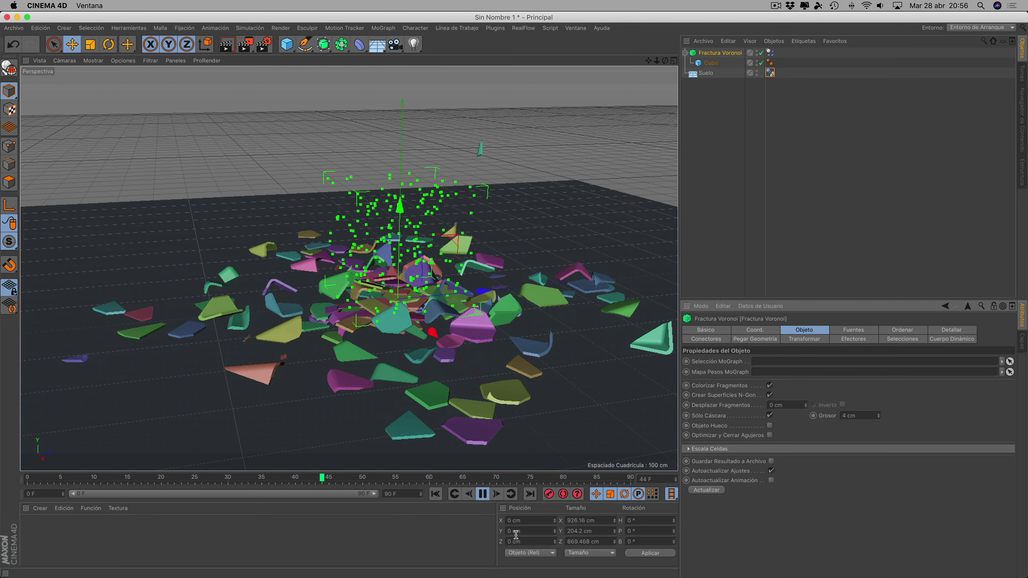
left_click(483, 494)
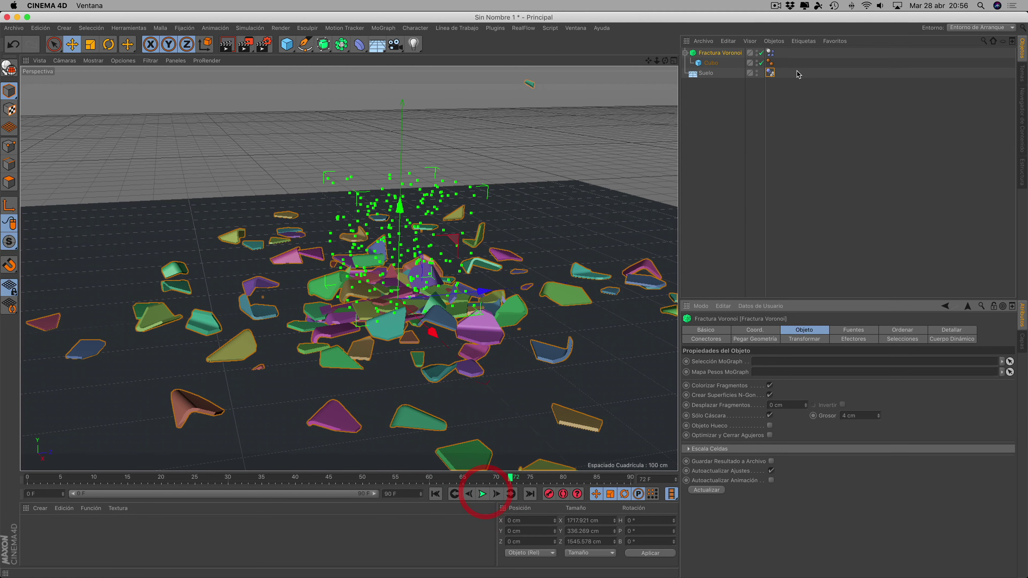
left_click(770, 73)
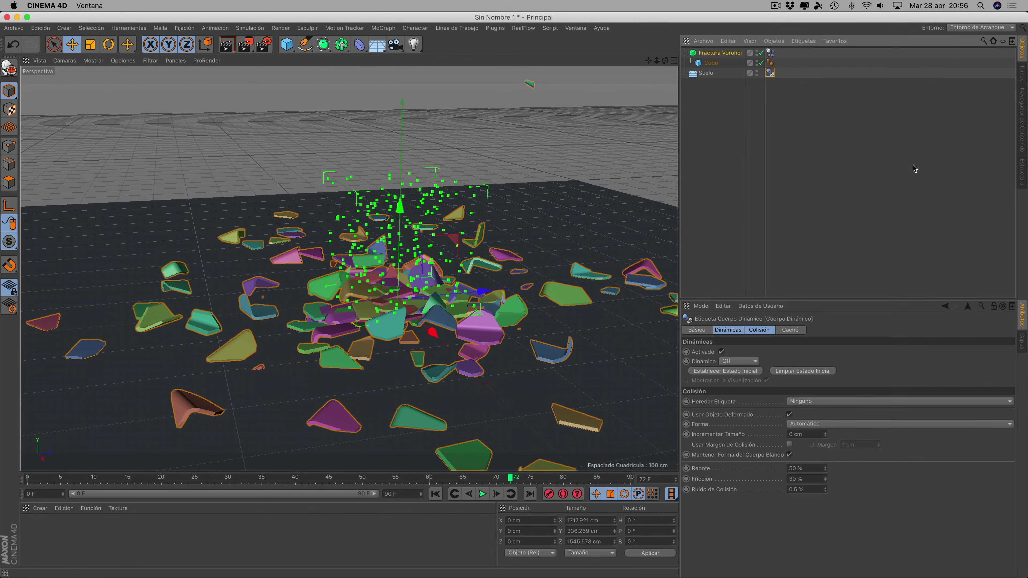
left_click(462, 478)
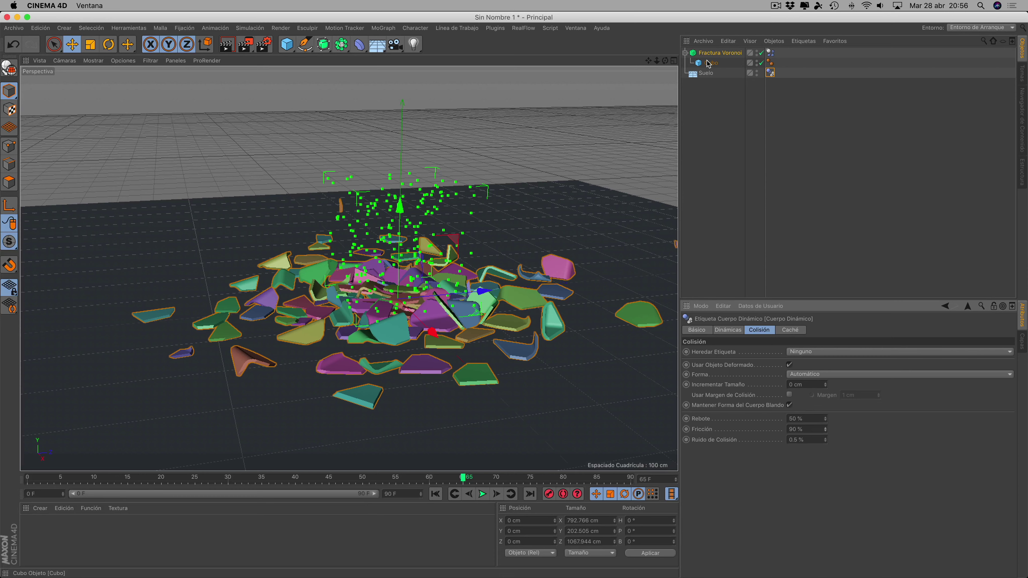
Raise the Voronoi fracture seed to 12354, then play and rewind the simulation
left_click(719, 52)
left_click(853, 329)
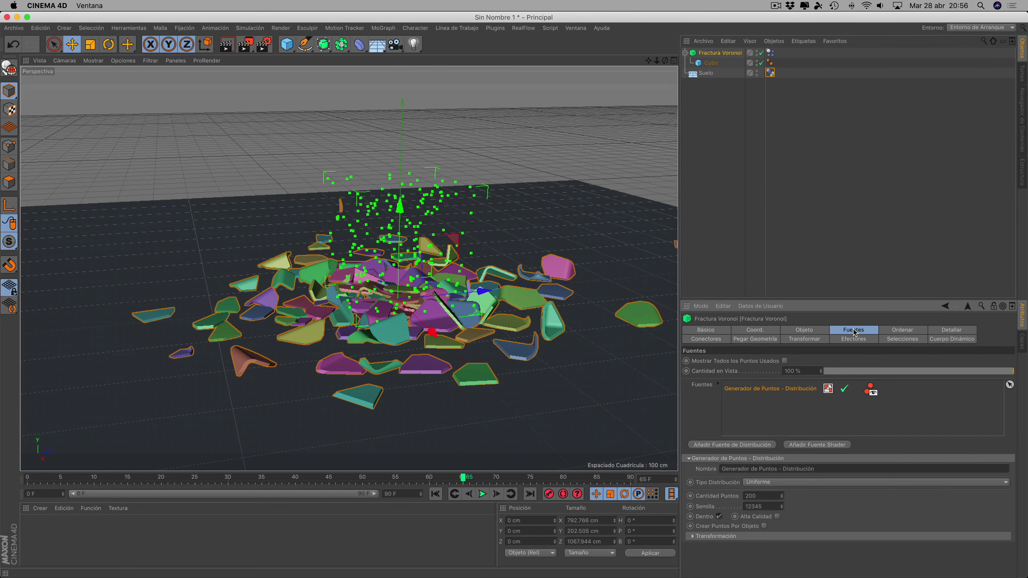
left_click(782, 506)
left_click(782, 506)
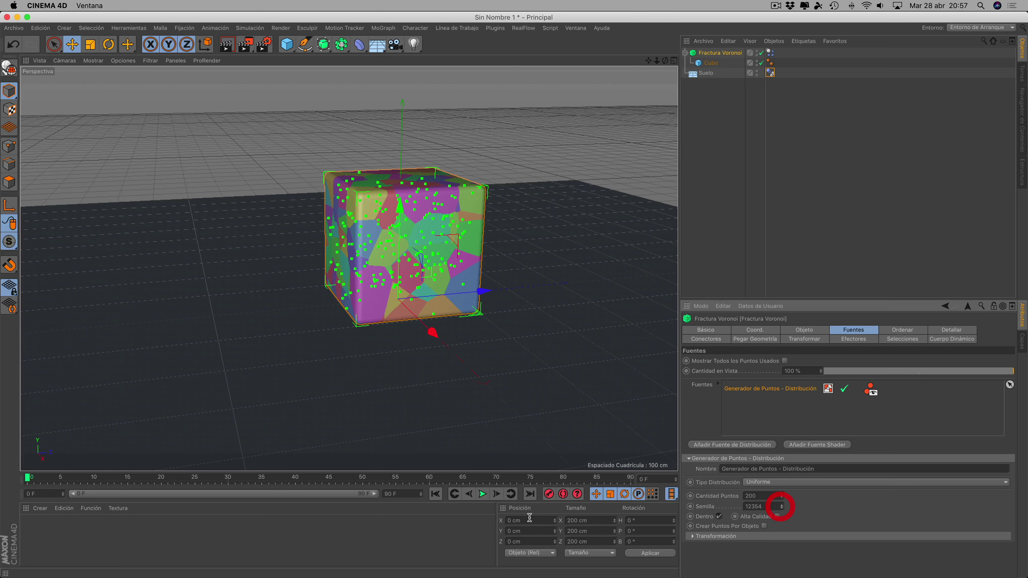
left_click(482, 494)
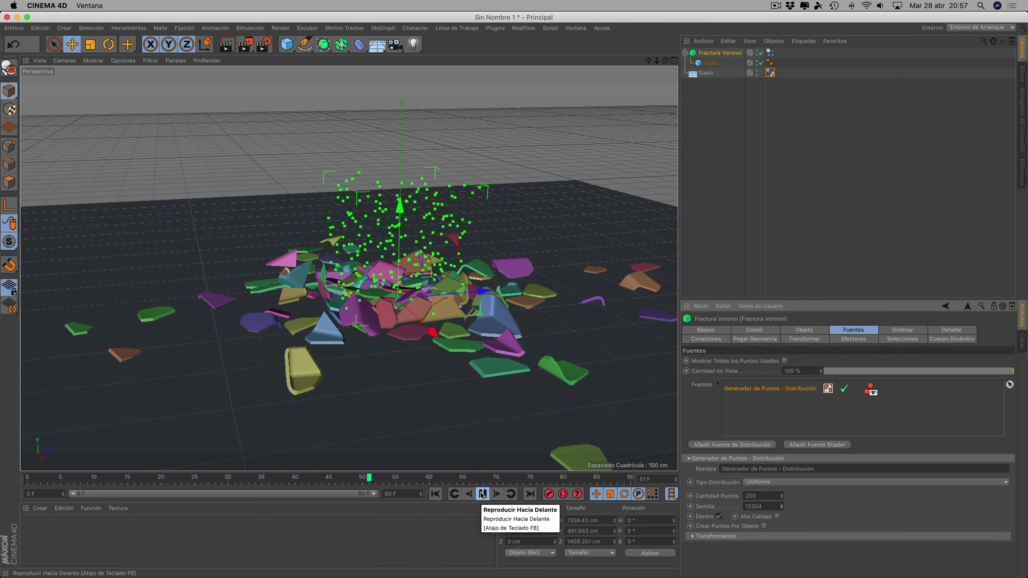
left_click(483, 494)
left_click(436, 493)
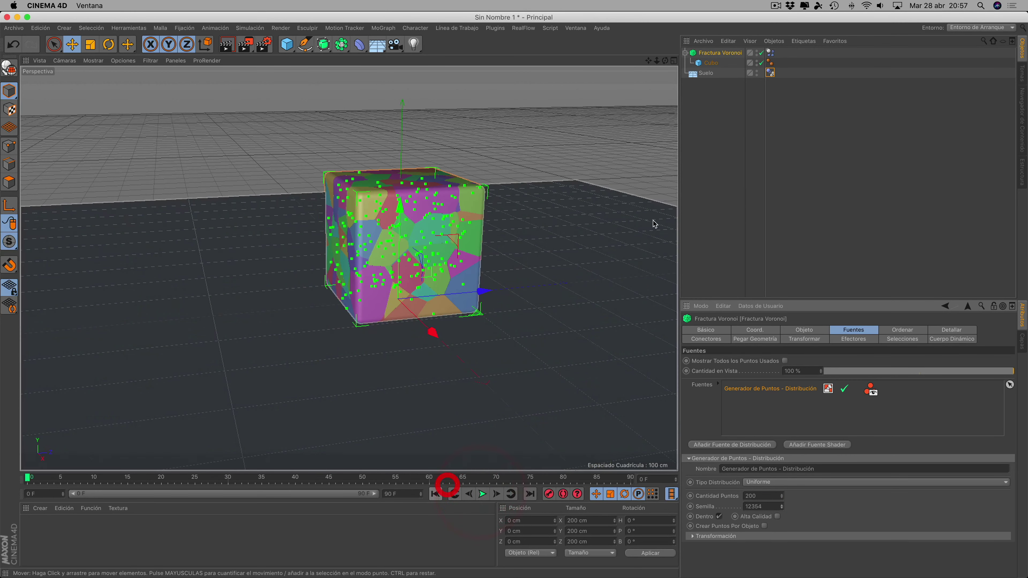
Set the floor collider's Rebote to 30%, with Fricción 100% and Ruido de Colisión 0%
left_click(770, 73)
double_click(806, 419)
type("30")
left_click(482, 494)
Rewind, check the 200 cm cube's size, and lower the Voronoi point count to 195
left_click(435, 494)
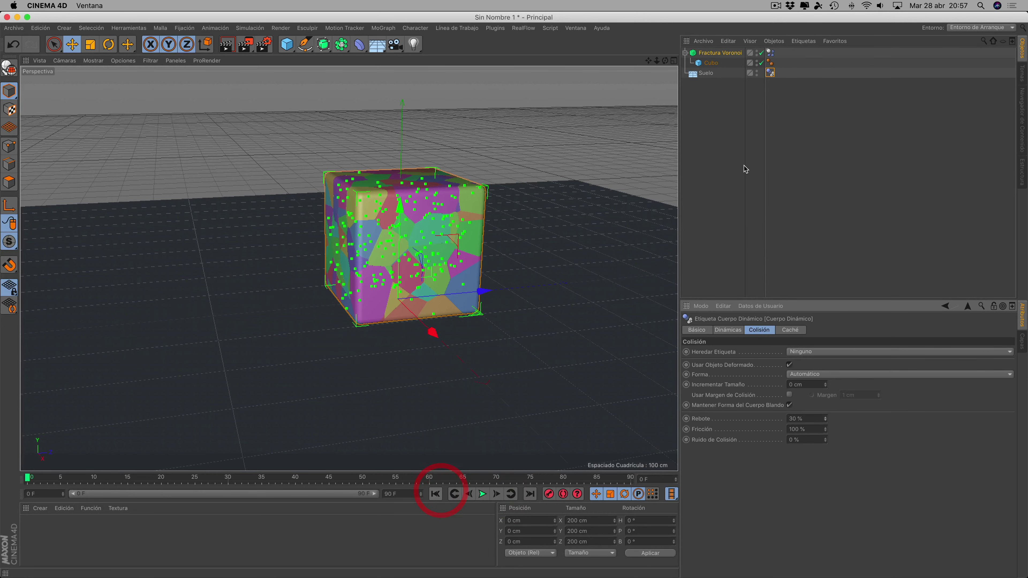
left_click(712, 63)
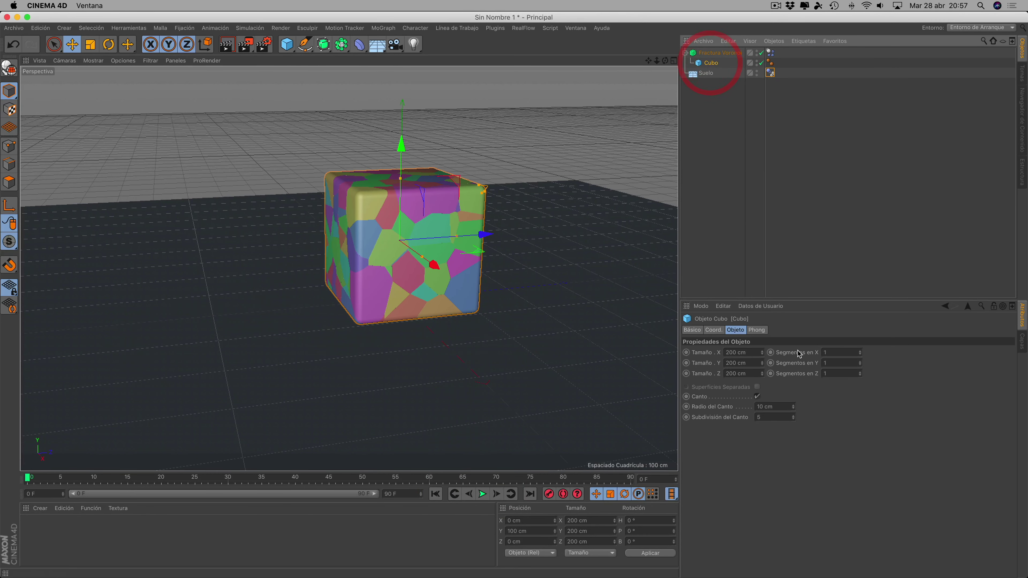
left_click(719, 53)
left_click(853, 330)
left_click(769, 389)
left_click(782, 499)
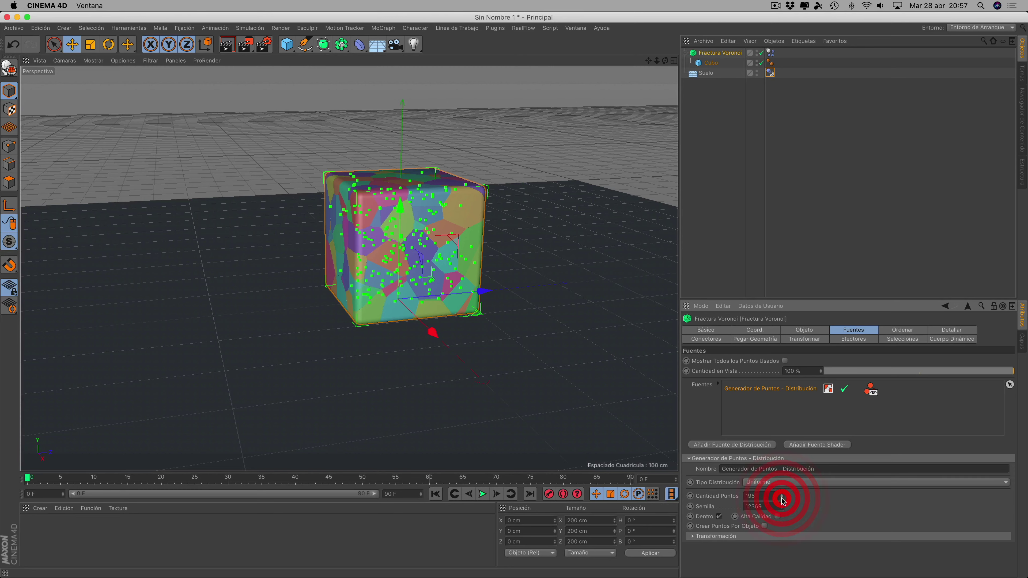
Lower the fracture's Cantidad Puntos to 190 and play the shattering simulation
left_click(782, 500)
left_click(783, 500)
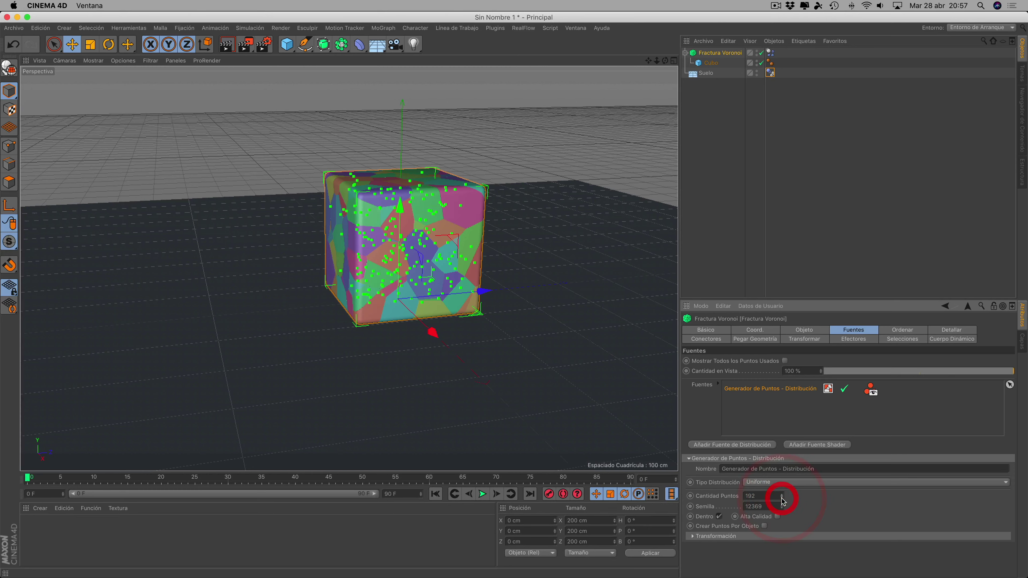
left_click(782, 500)
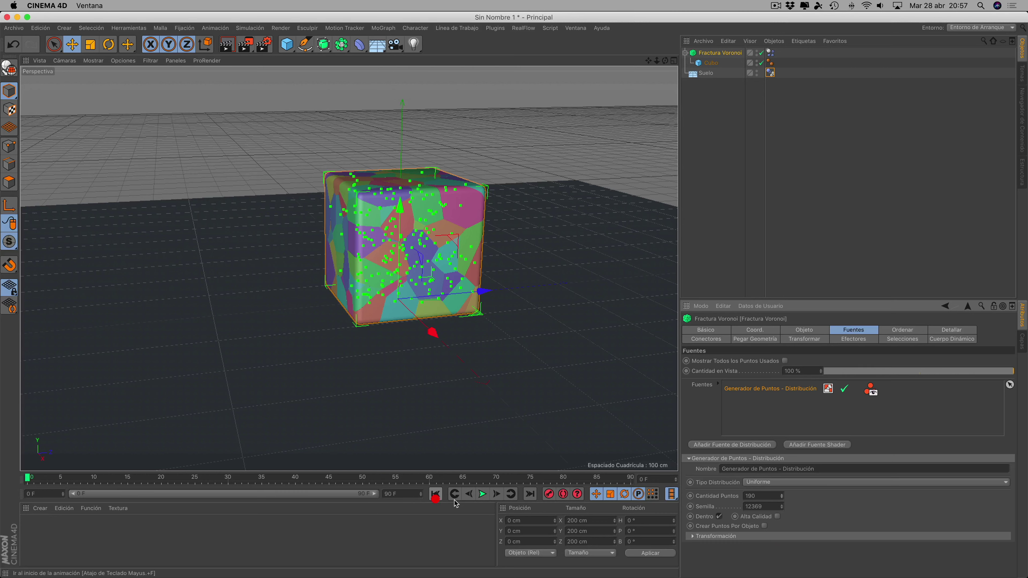
left_click(482, 493)
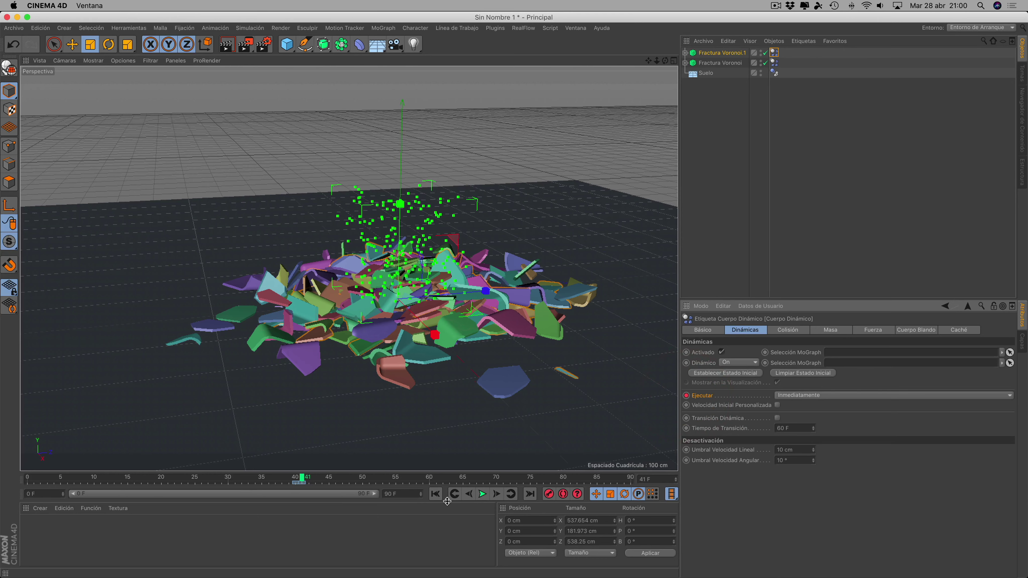
Rewind and replay the simulation so both fracture shells shatter across the floor
left_click(435, 493)
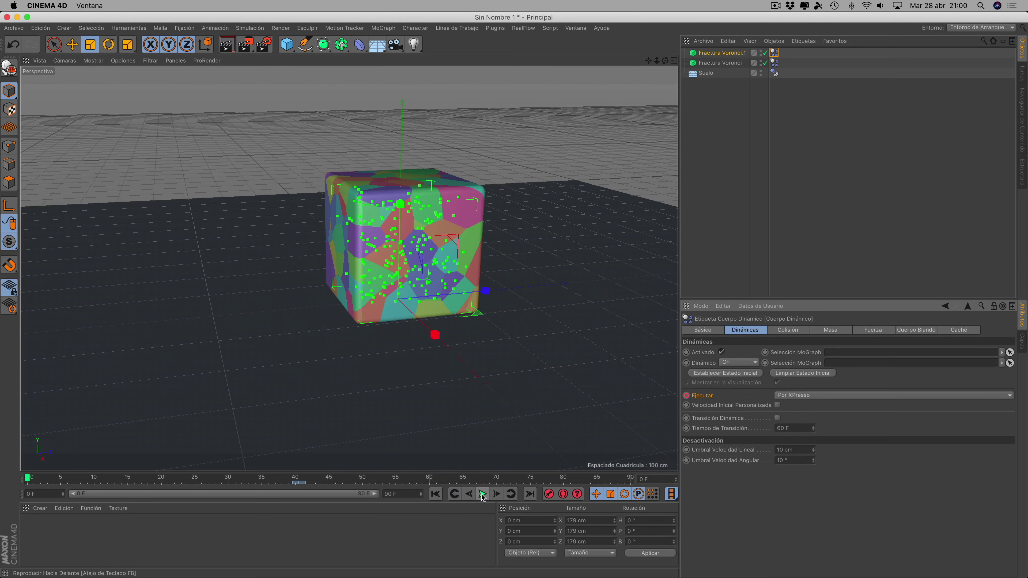
left_click(481, 494)
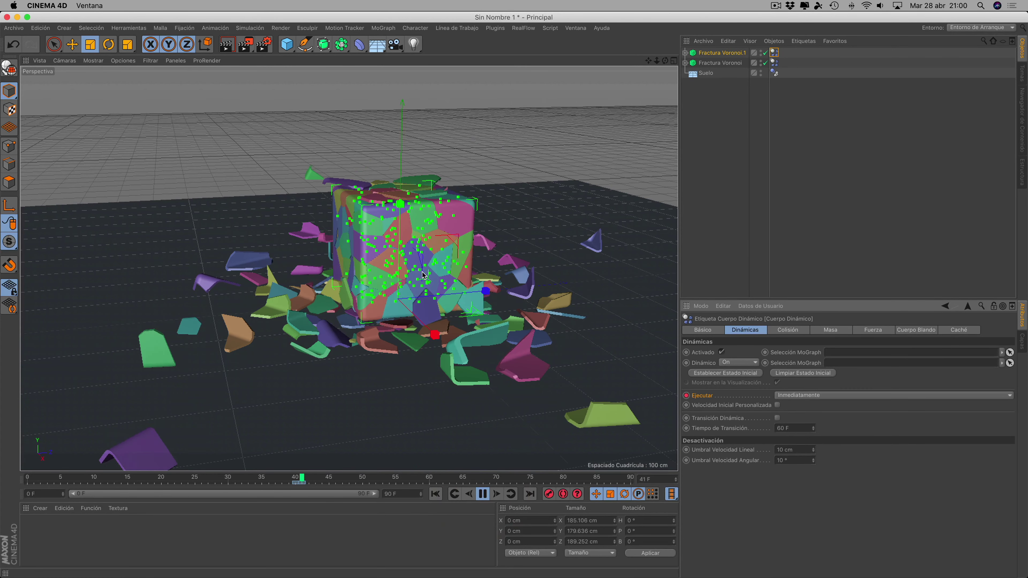
left_click(890, 395)
left_click(793, 422)
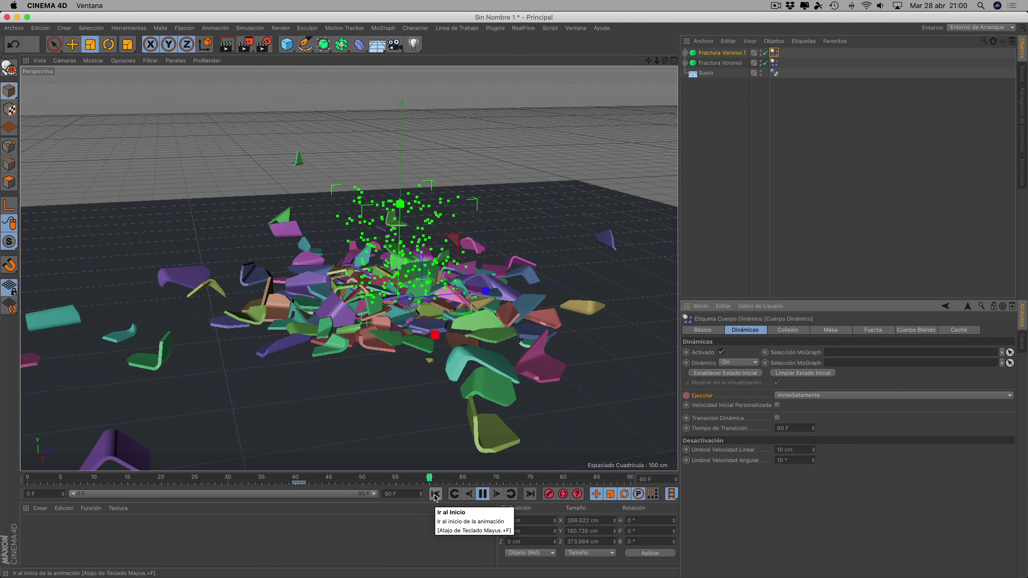
Replay the shatter from frame 0, pause it, and select the outer fracture's Dynamic Body tag
left_click(435, 494)
left_click(435, 494)
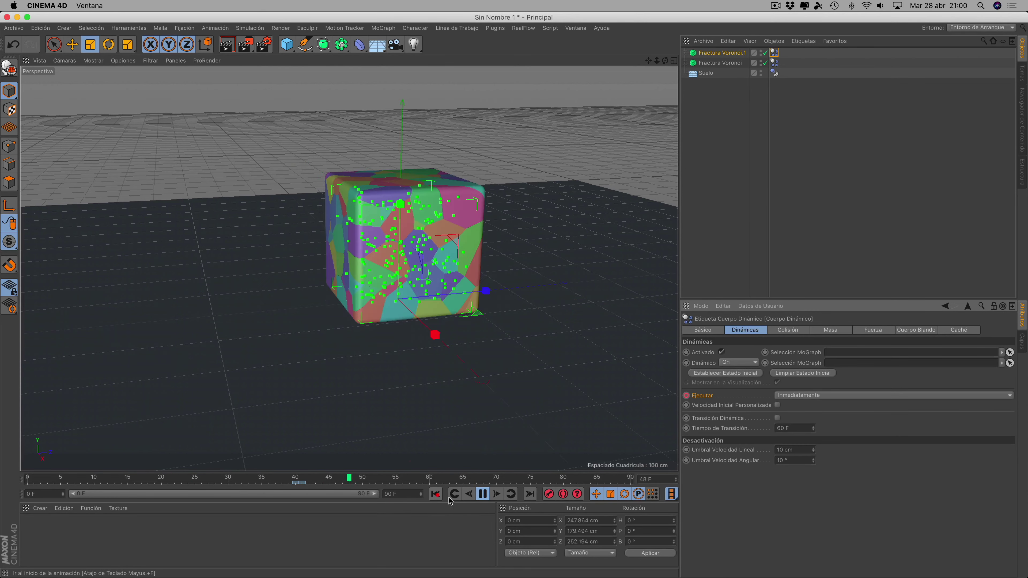
left_click(480, 496)
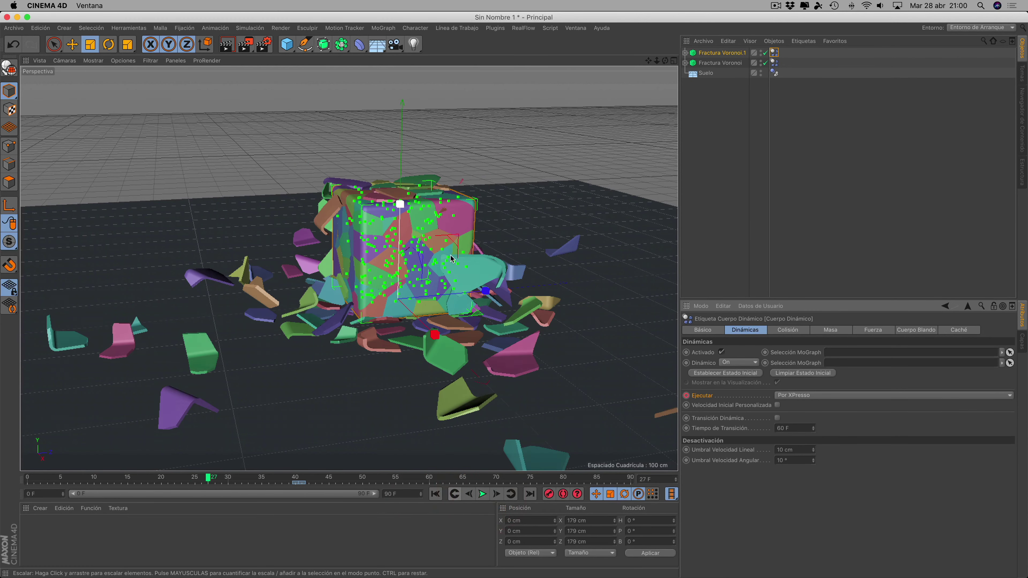
left_click(774, 63)
left_click(435, 494)
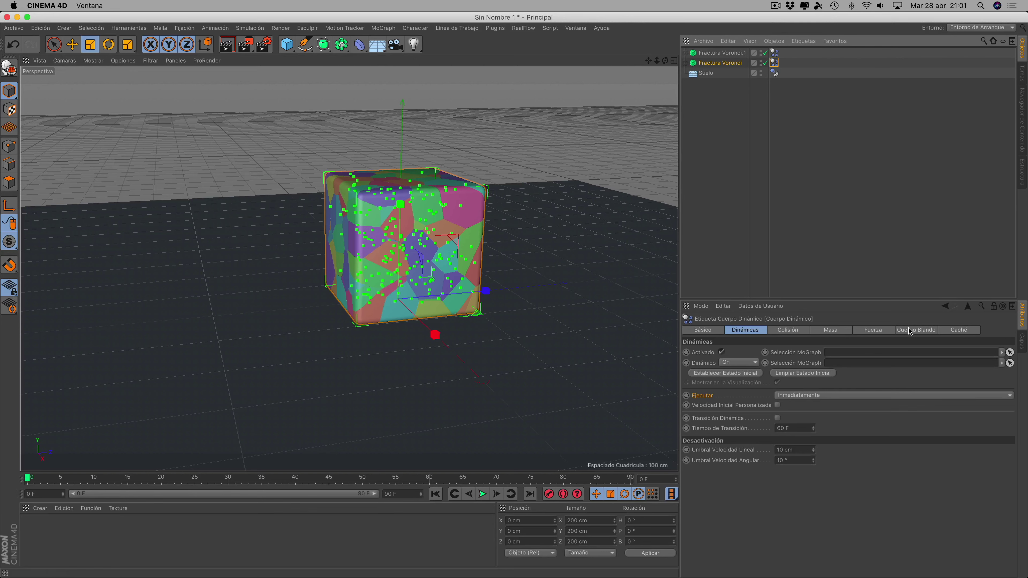
Keyframe Mantener Posición at 15 in the Dynamic Body's Fuerza settings, back at frame 0
left_click(791, 330)
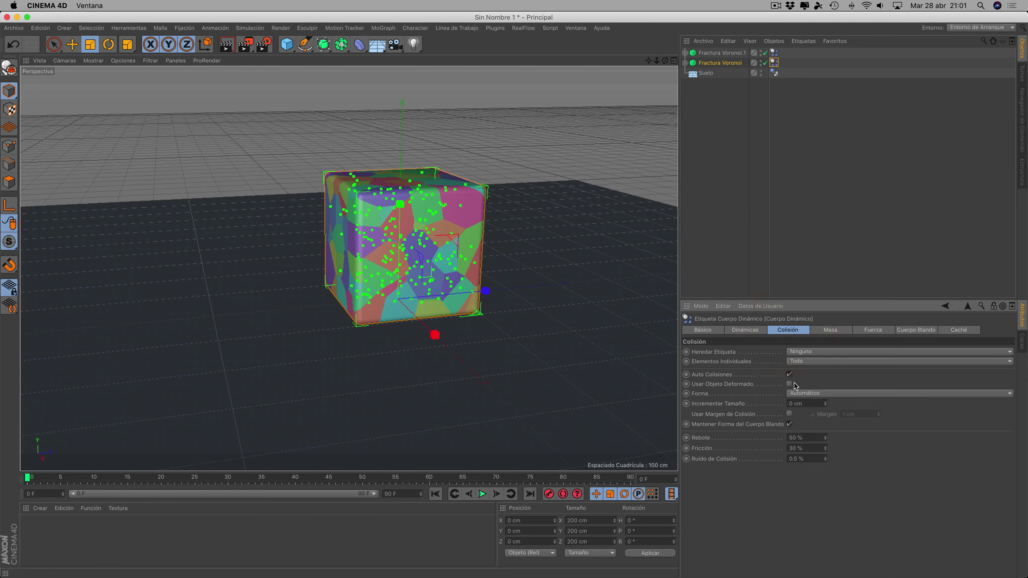
left_click(875, 331)
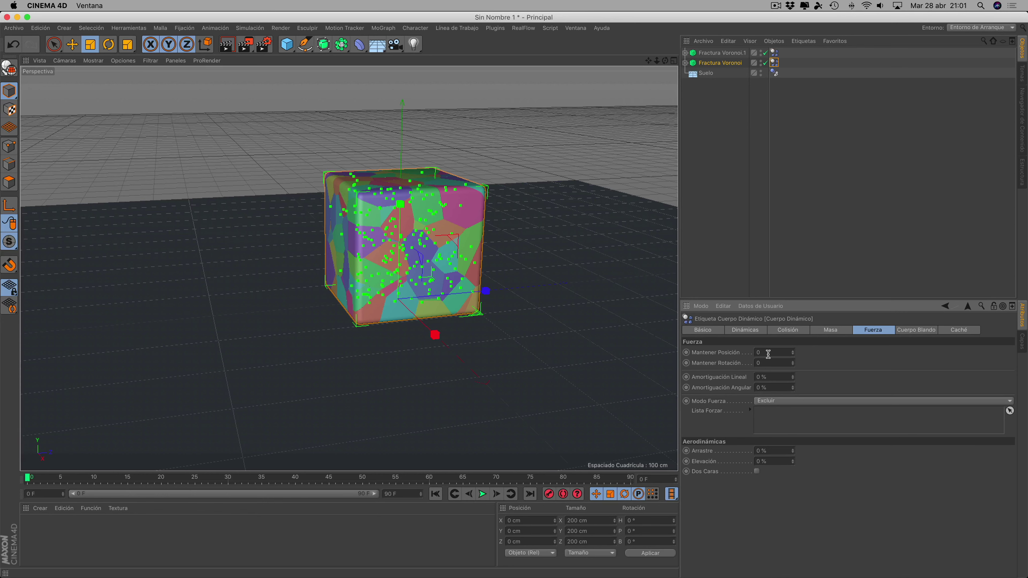
left_click(686, 352)
left_click(752, 353)
type("5")
left_click(808, 354)
left_click(26, 478)
Play and rewind the simulation several times to test the position hold
left_click(482, 494)
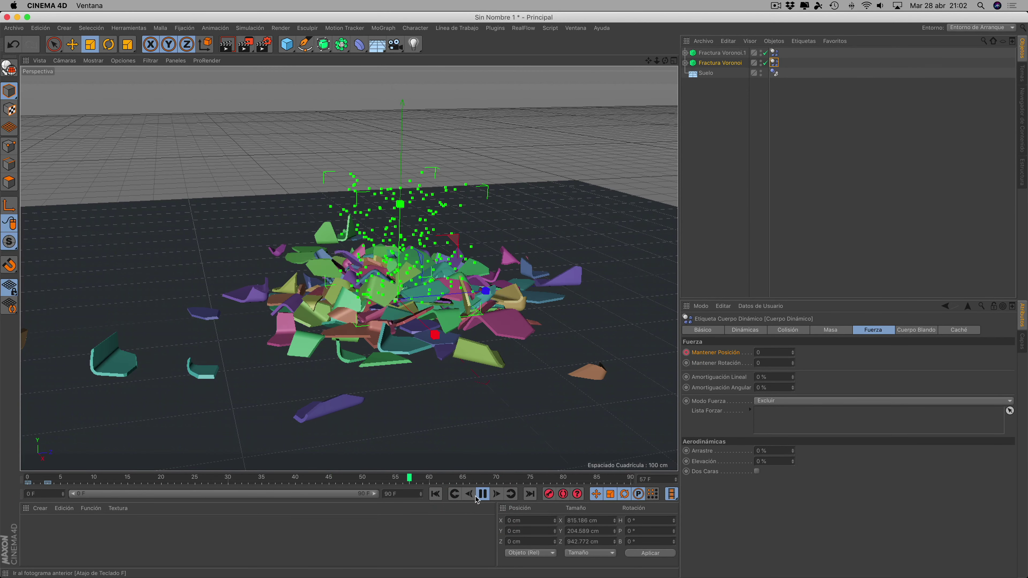
left_click(482, 494)
left_click(436, 494)
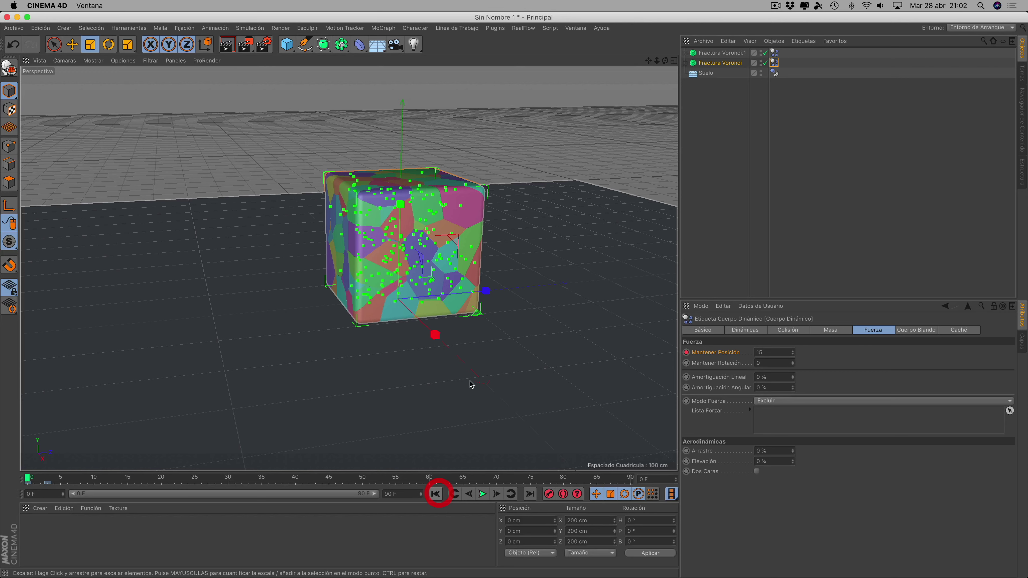
left_click(482, 494)
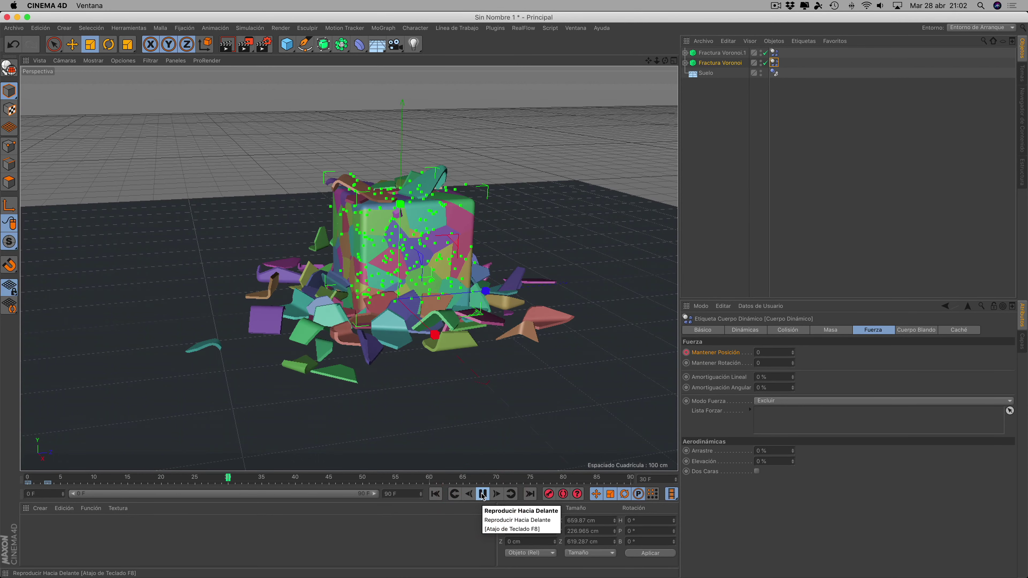
left_click(435, 493)
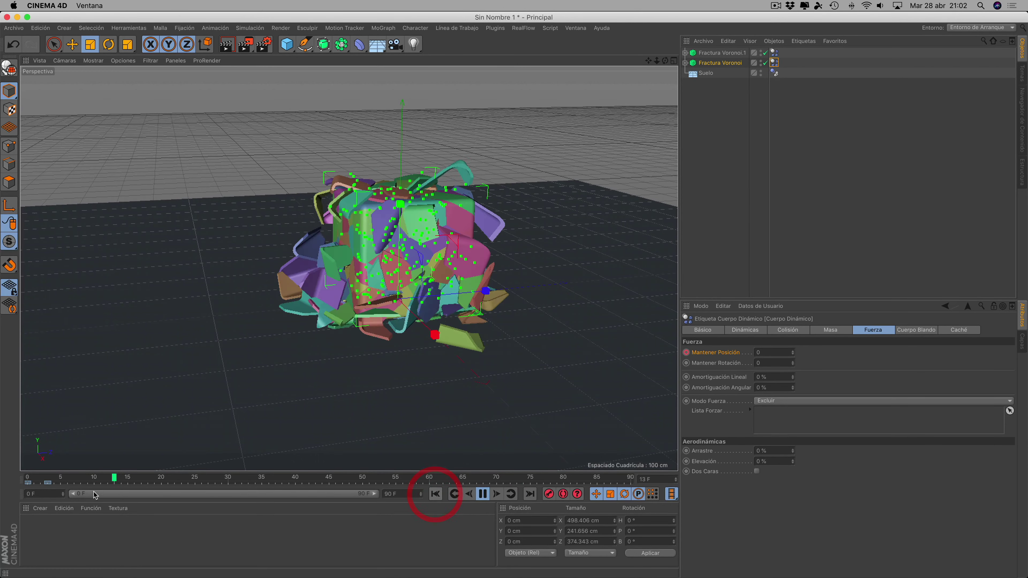
left_click(435, 494)
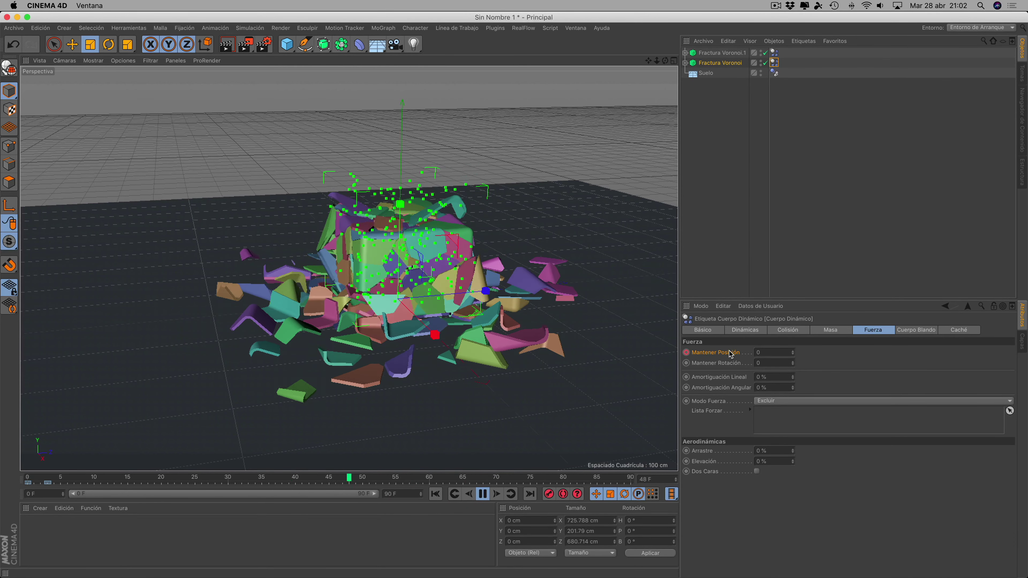
Re-enter Mantener Posición 15, rewind, and drag the value-0 key from frame 24 to 4
left_click(773, 352)
type("15")
key("Return")
left_click(482, 494)
left_click(434, 493)
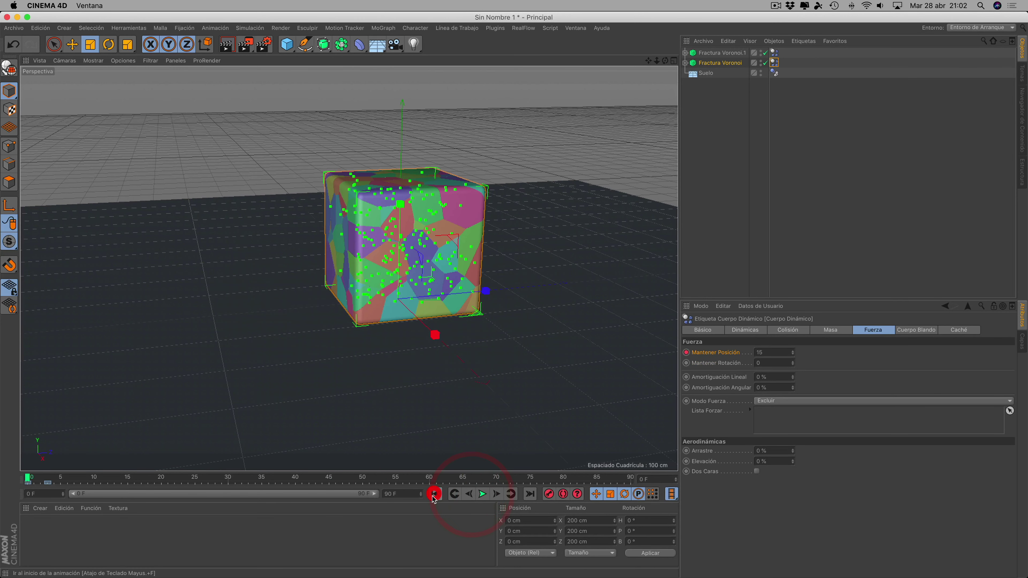
left_click_drag(48, 484, 188, 484)
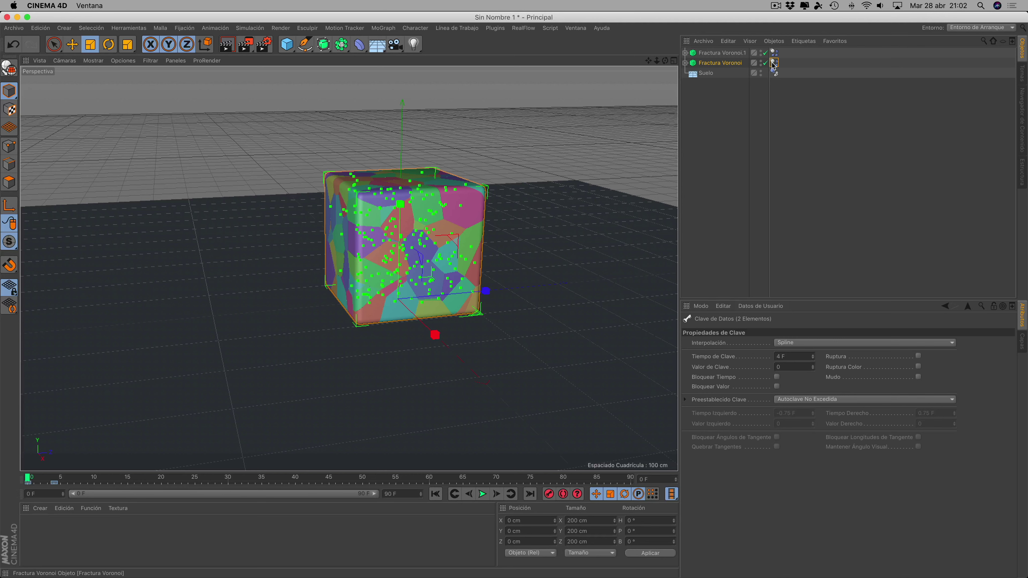
Set the dynamic body's linear and angular damping both to 50%
left_click(775, 62)
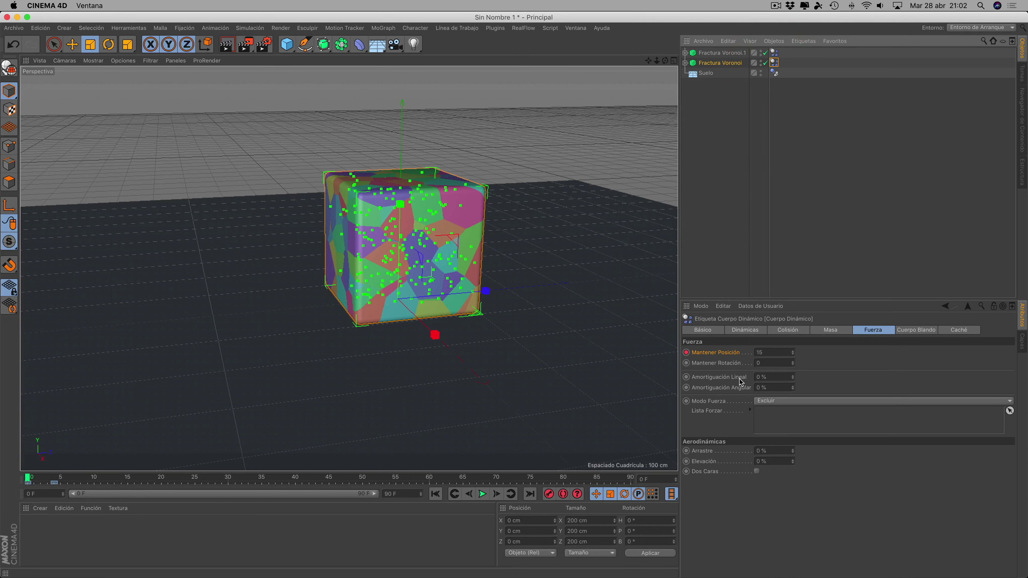
double_click(762, 377)
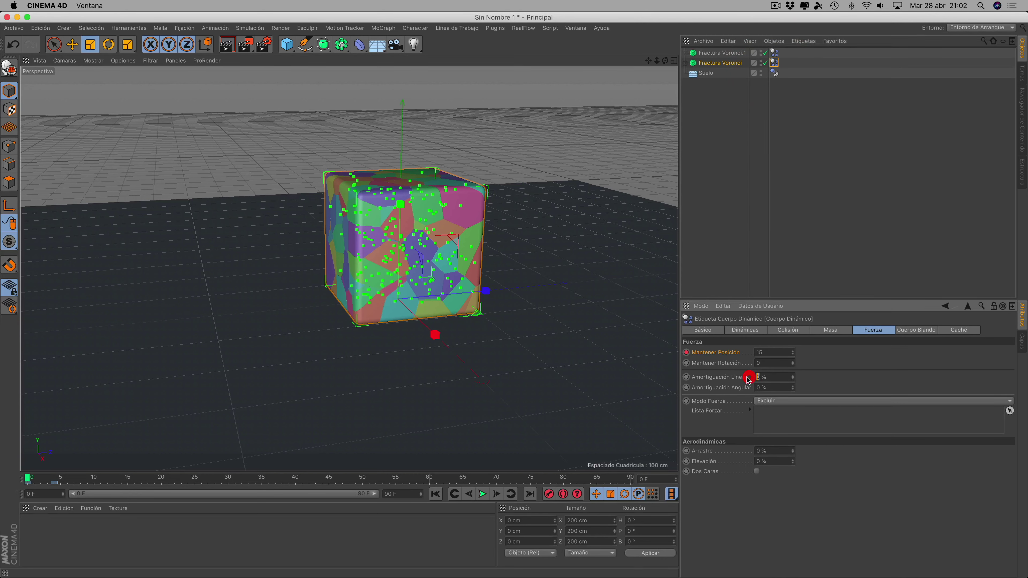
type("50")
key("Return")
double_click(751, 389)
type("5")
type("0")
key("Return")
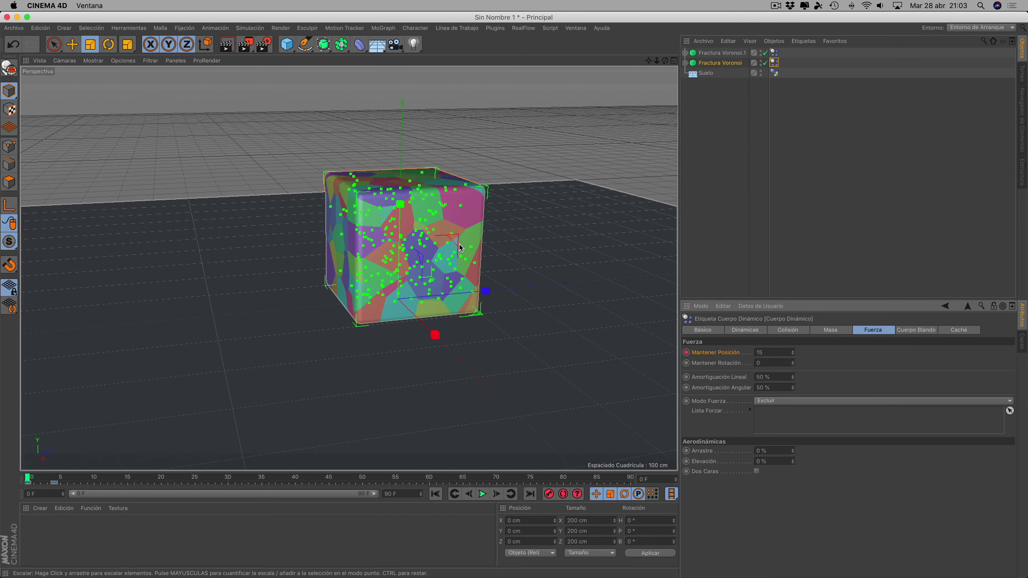
Replay the damped simulation and stop it at frame 16
left_click(436, 494)
left_click(482, 494)
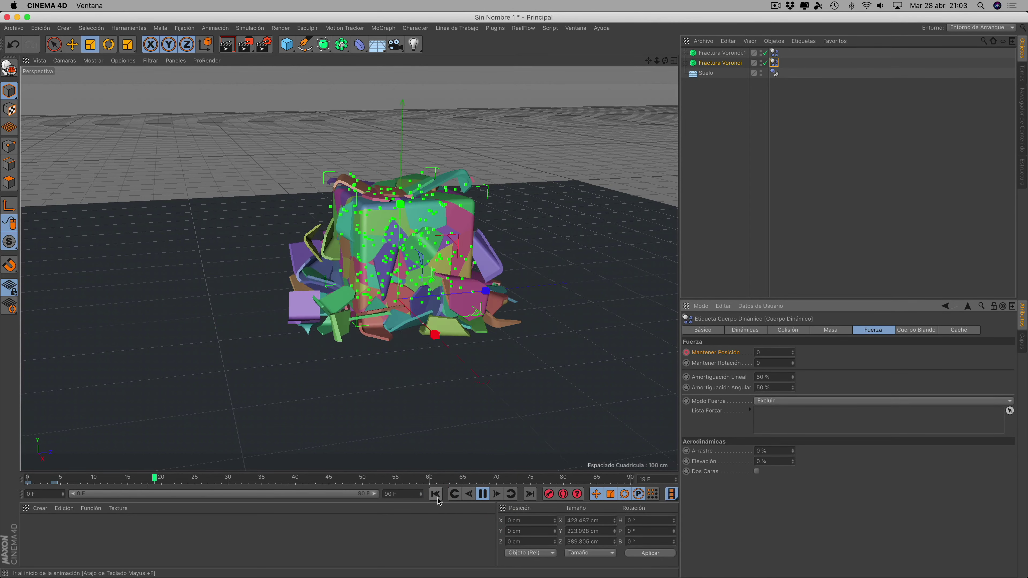
left_click(482, 494)
Lower the floor's collision Fricción to 95%
left_click(774, 72)
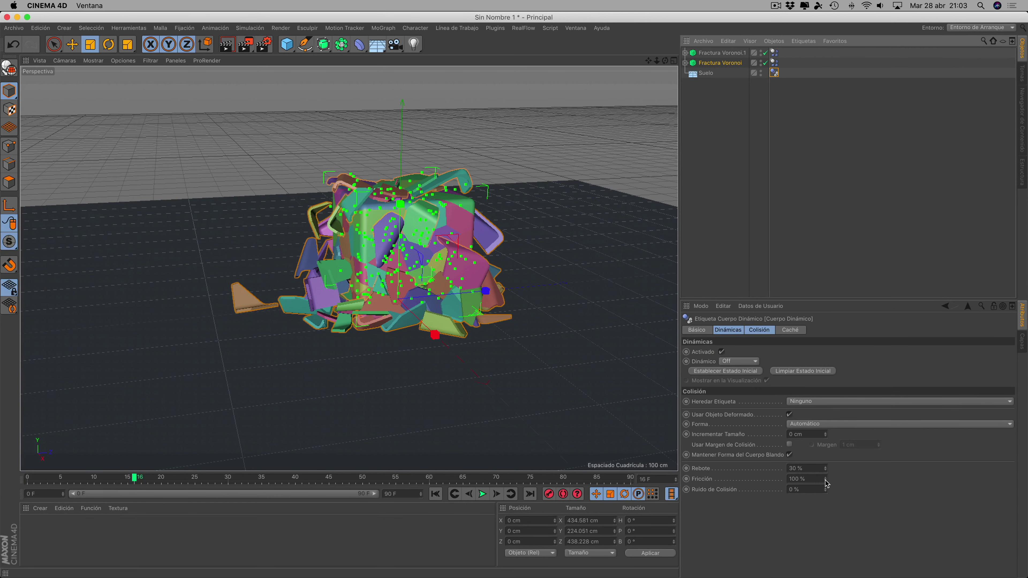
left_click(826, 482)
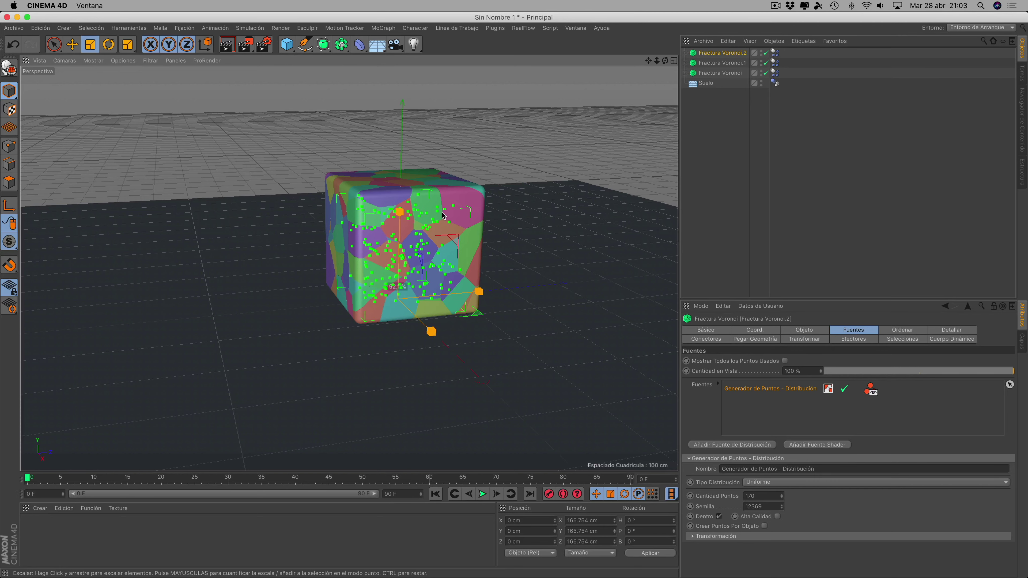
Select Fractura Voronoi.2 and set up a four-view layout framed on the cube
left_click(440, 214)
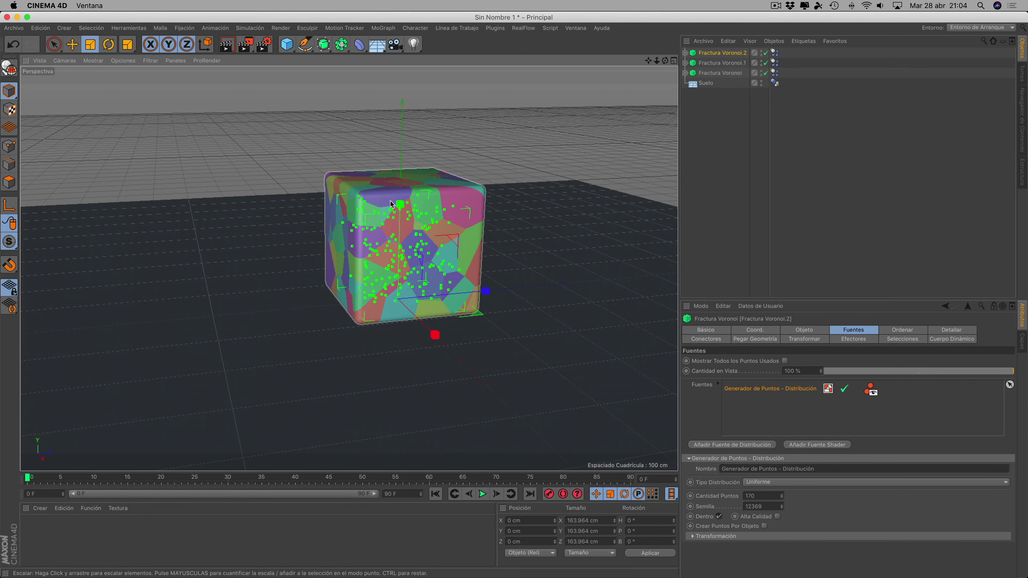
left_click(674, 61)
scroll(613, 186, "up", 3)
scroll(603, 182, "up", 3)
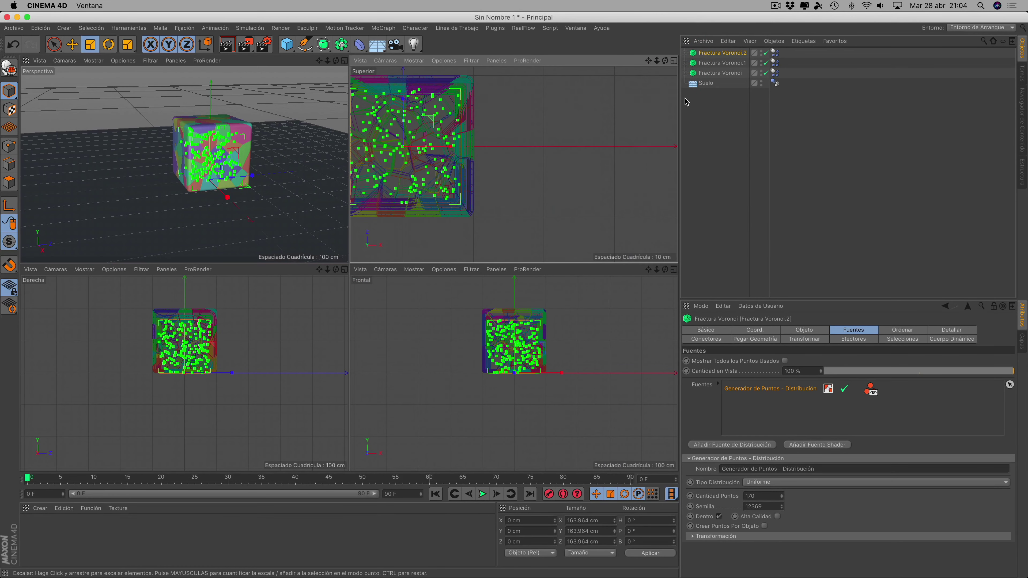
left_click_drag(595, 265, 592, 363)
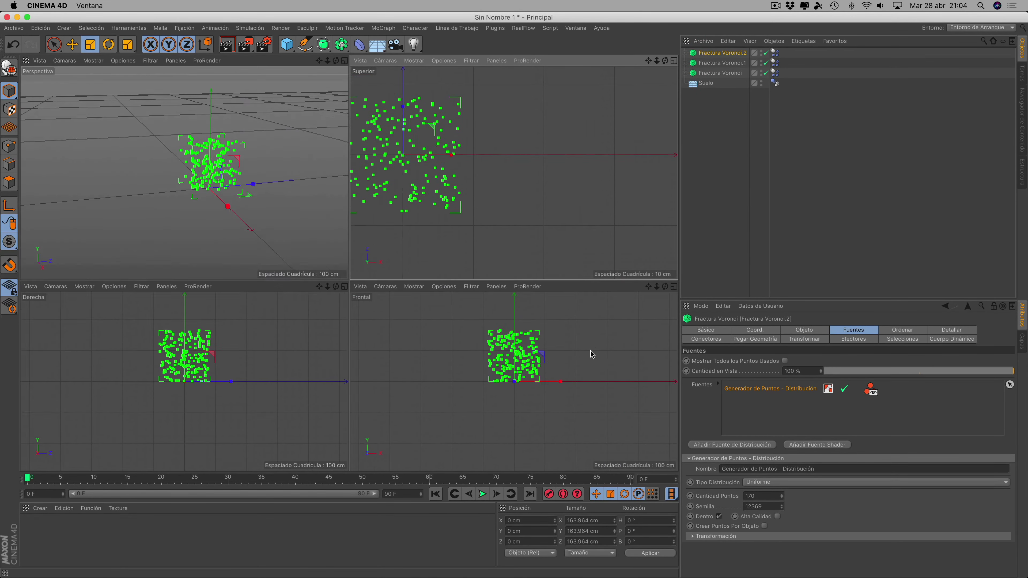
left_click_drag(648, 60, 706, 60)
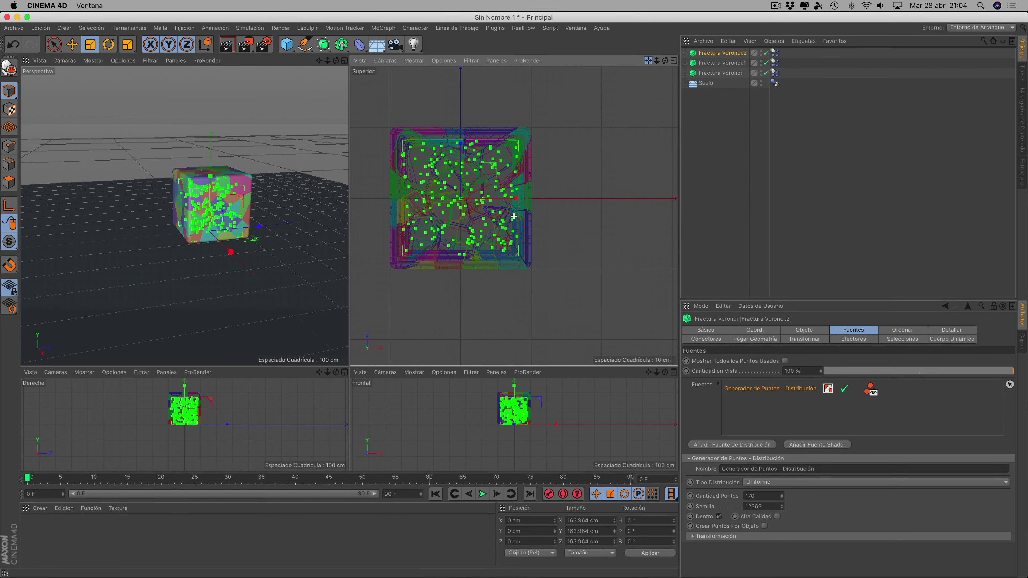
scroll(561, 120, "up", 1)
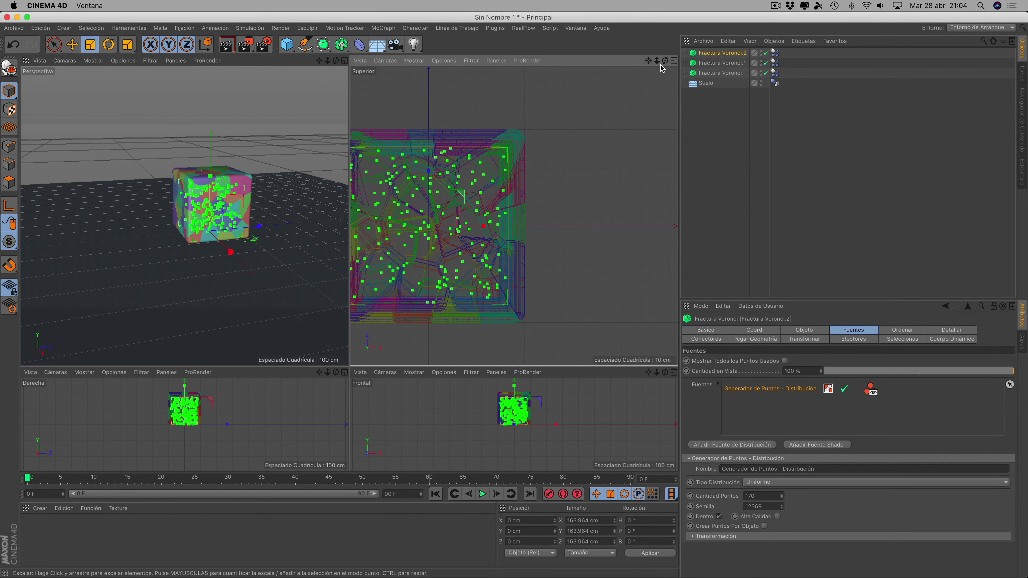
left_click_drag(648, 61, 682, 58)
left_click_drag(513, 215, 531, 216)
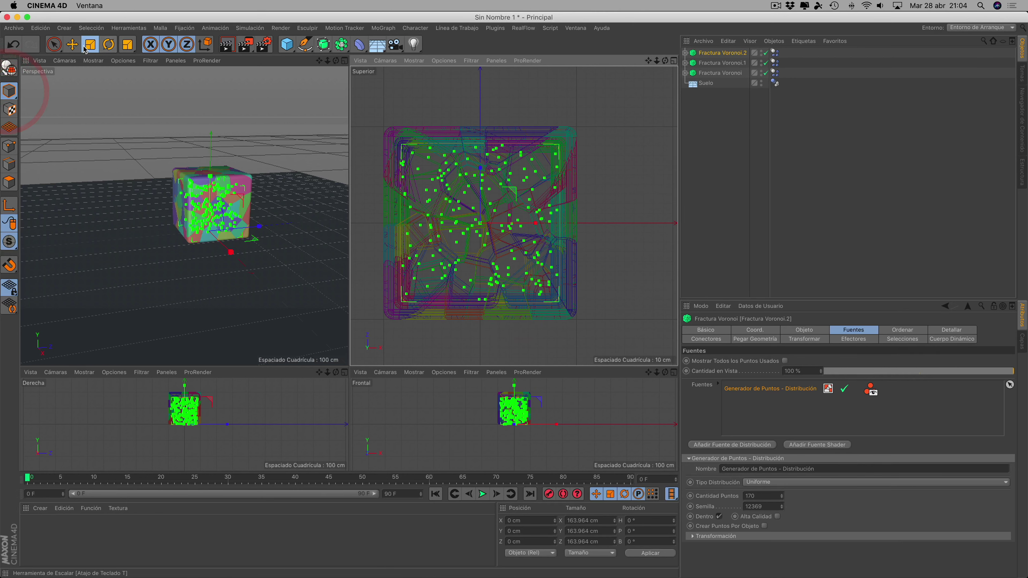
Scale Fractura Voronoi.2 to 155.11 cm and Fractura Voronoi.1 to 175.778 cm
left_click_drag(550, 176, 435, 186)
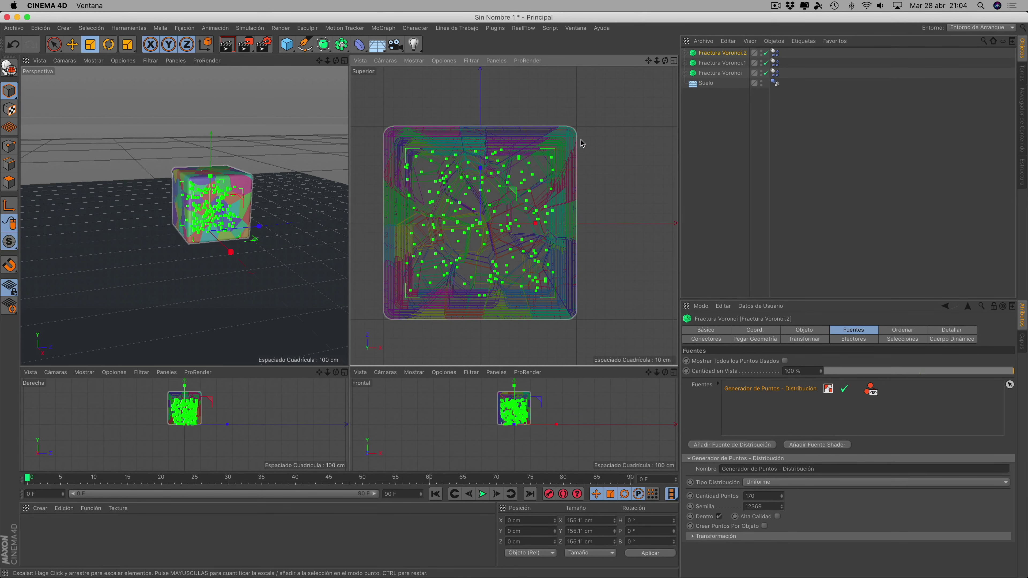
left_click(723, 62)
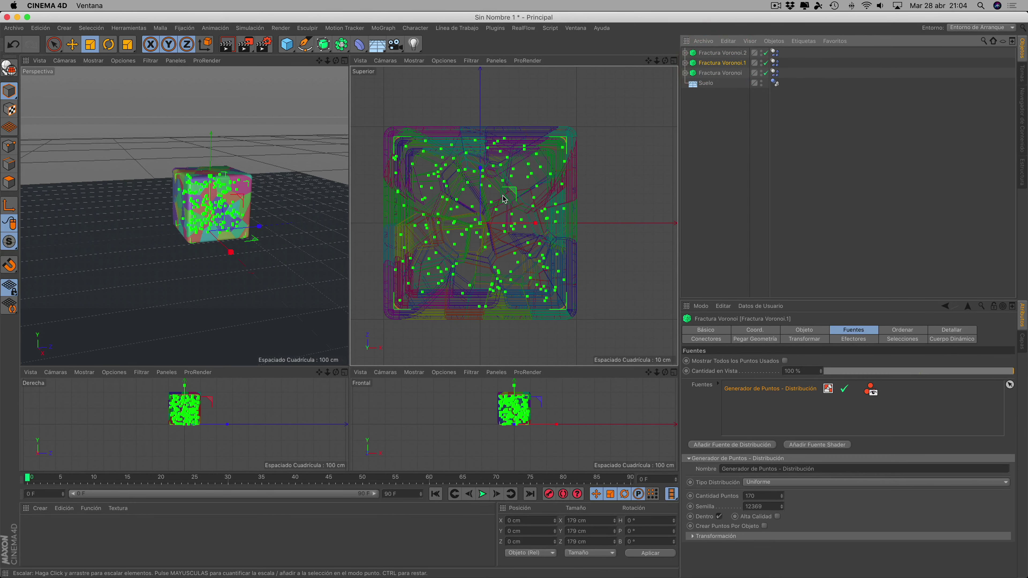
left_click_drag(525, 201, 518, 196)
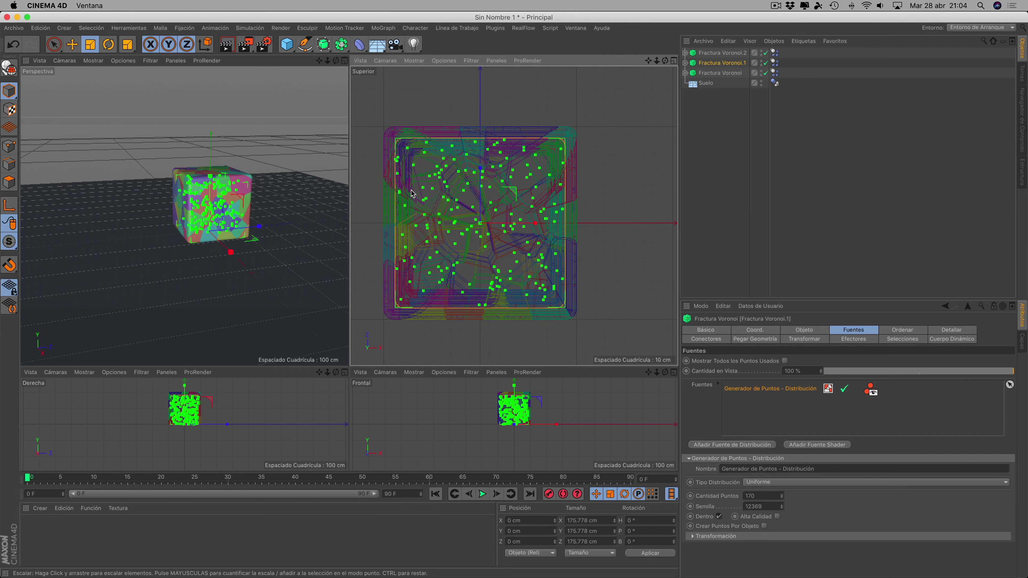
left_click(344, 62)
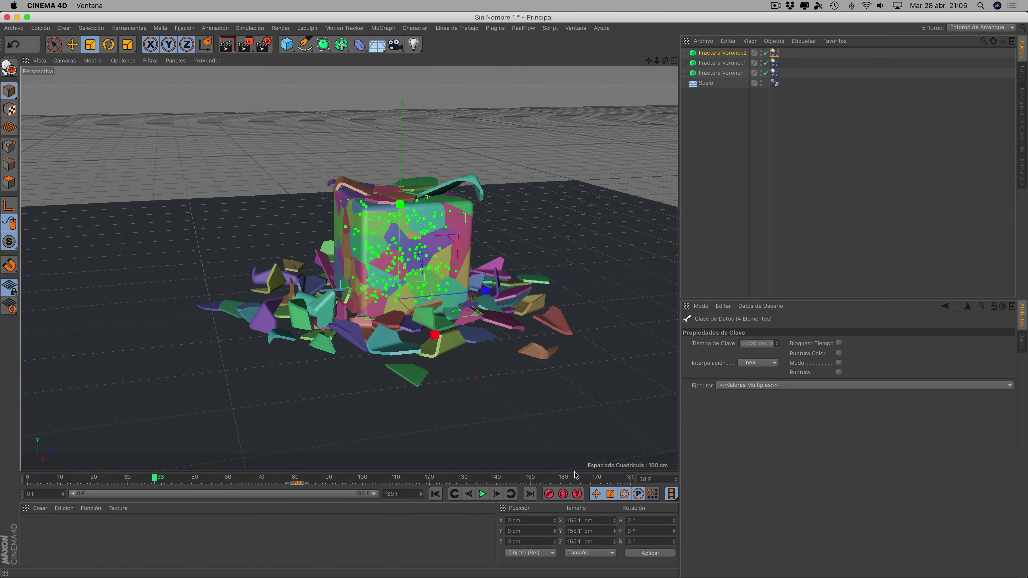
Replay the three-shell shatter from frame 0, stop and rewind, then select Fractura Voronoi.2
left_click(435, 494)
left_click(484, 494)
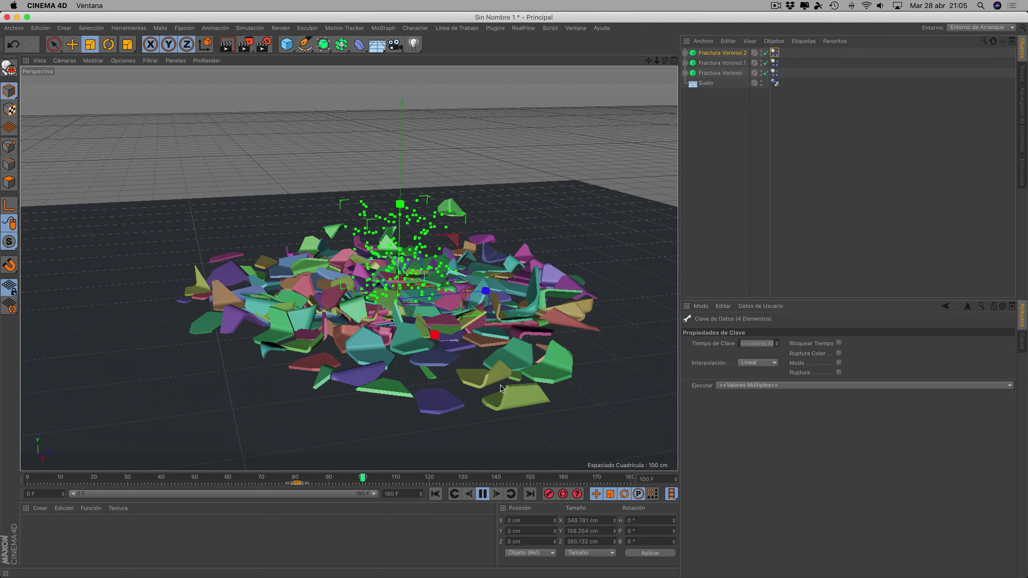
left_click(483, 494)
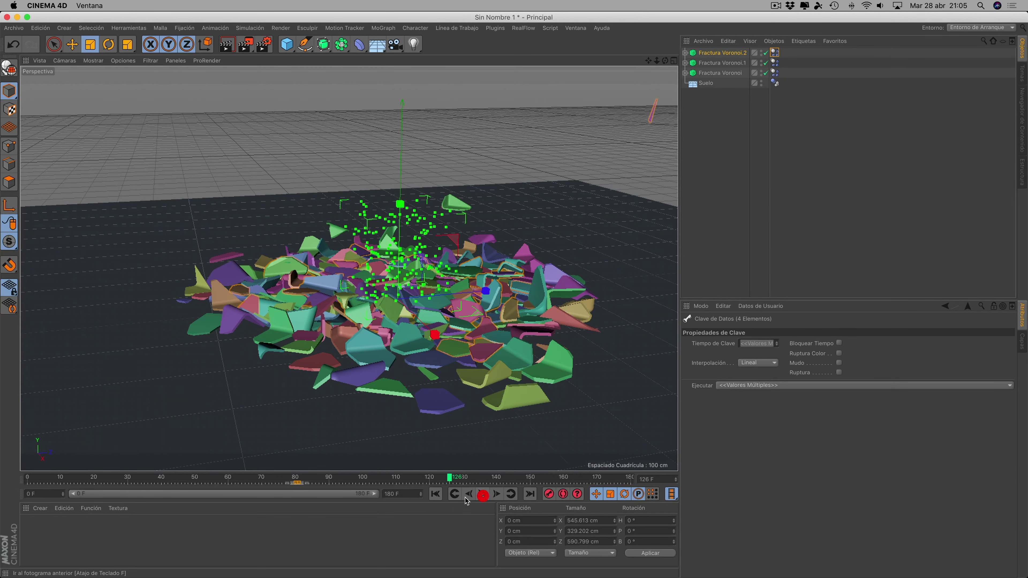
left_click(436, 494)
left_click(729, 53)
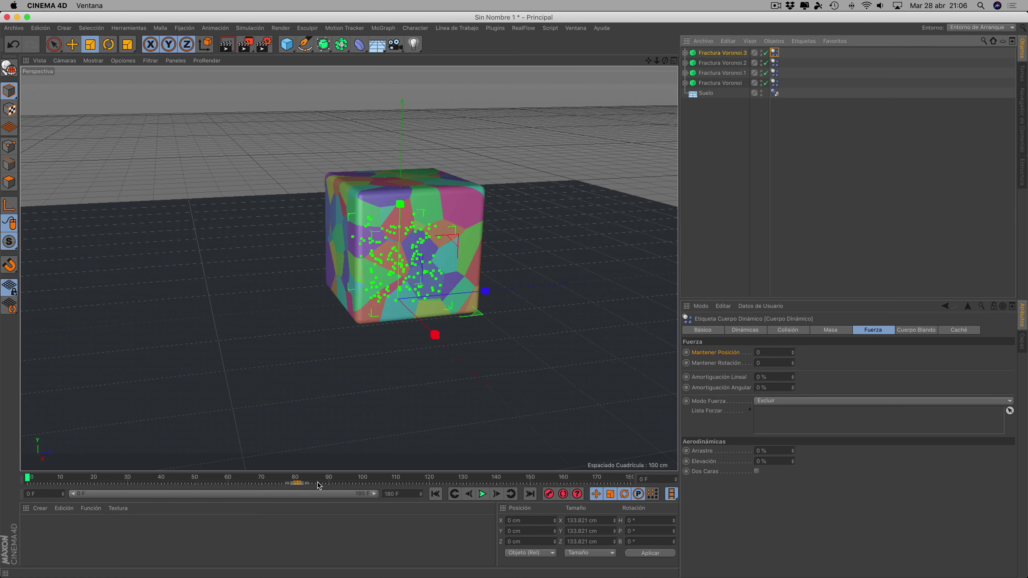
Shift the four keys from frame 80 to about 120 and replay the four-shell shatter
left_click_drag(286, 484, 433, 487)
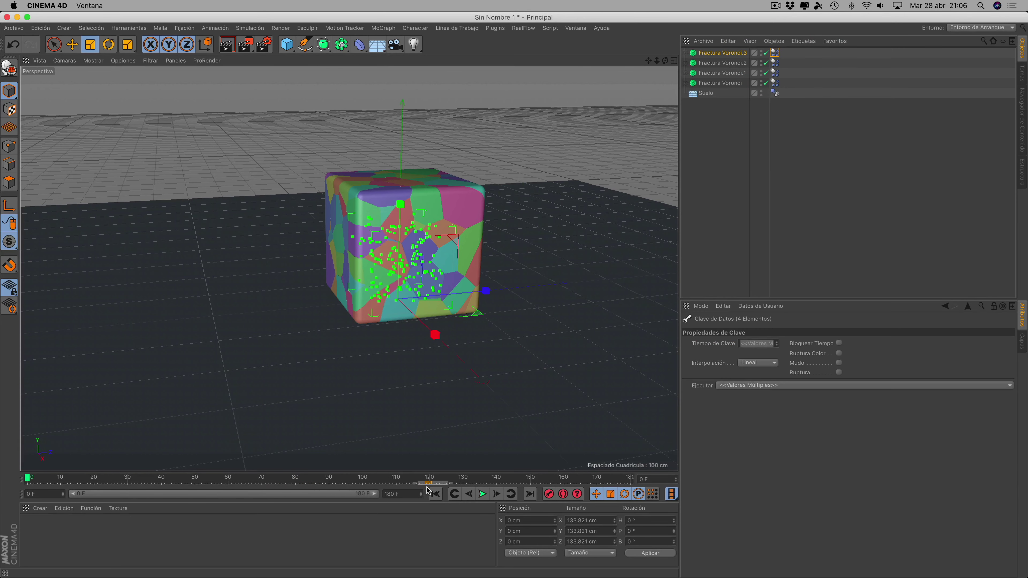
left_click(483, 494)
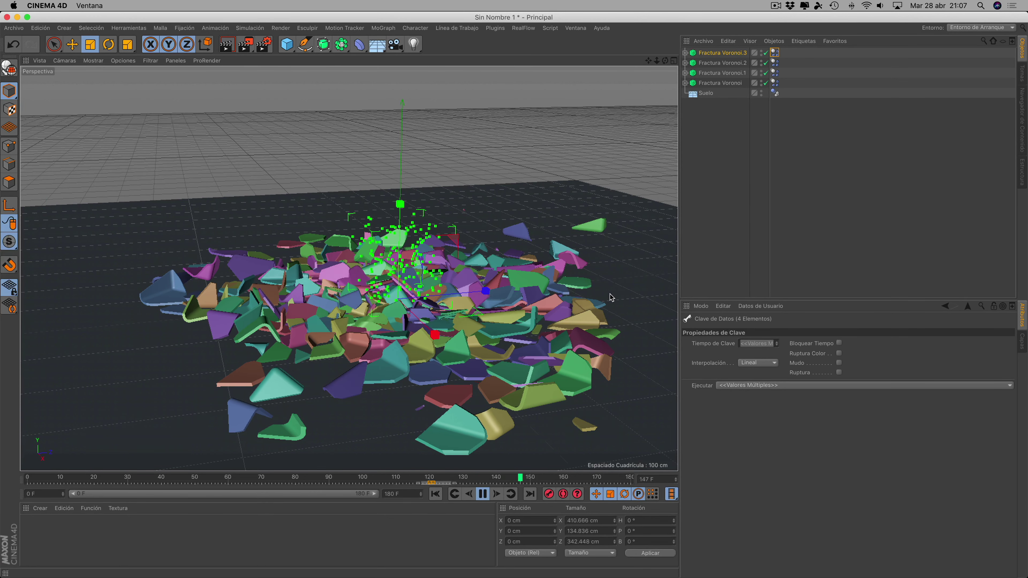
key("space")
left_click(723, 63)
Give Fractura Voronoi.2's Dynamics Body tag 50 % linear and 50 % angular damping
left_click(804, 330)
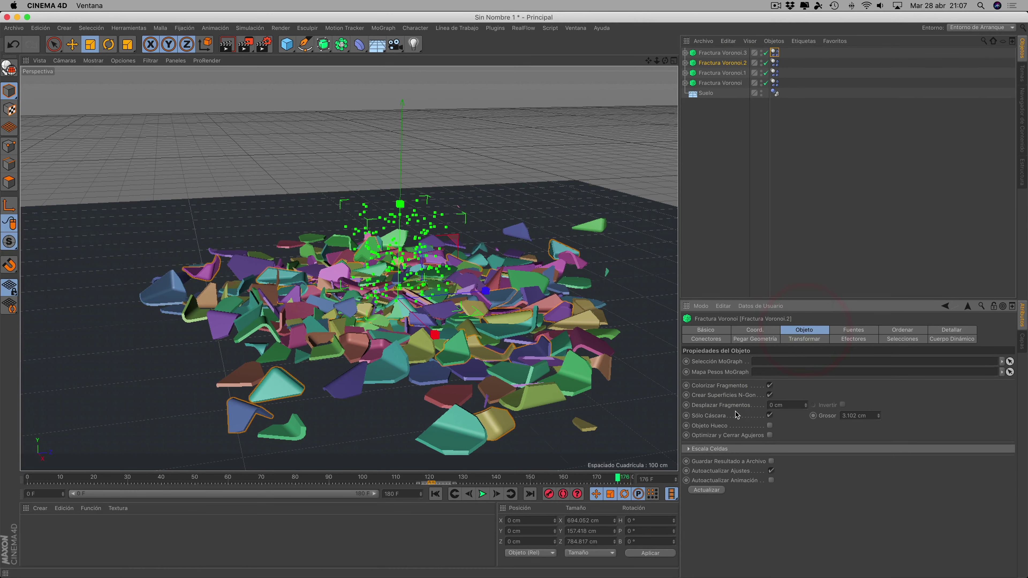
left_click(952, 339)
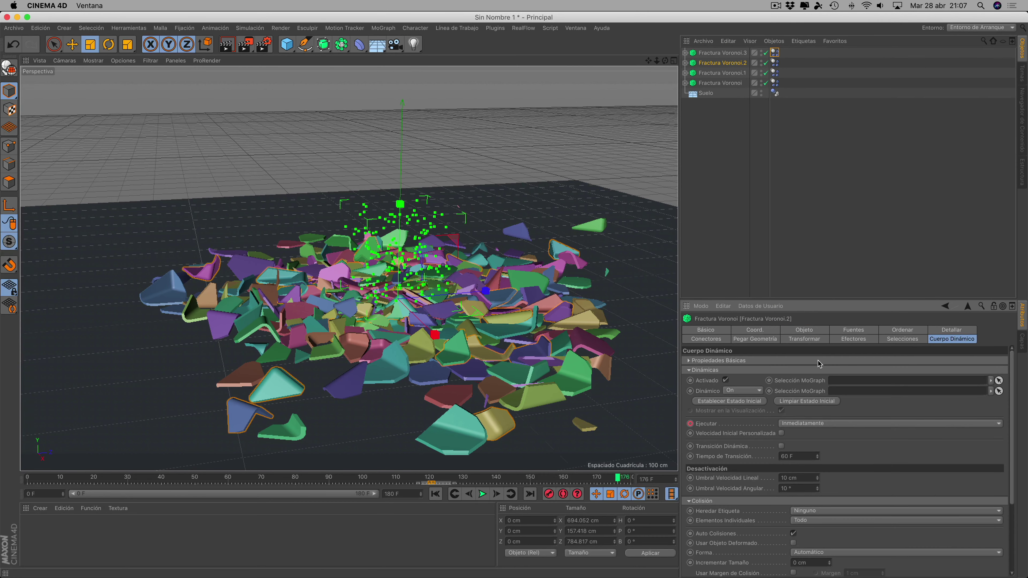
left_click(774, 63)
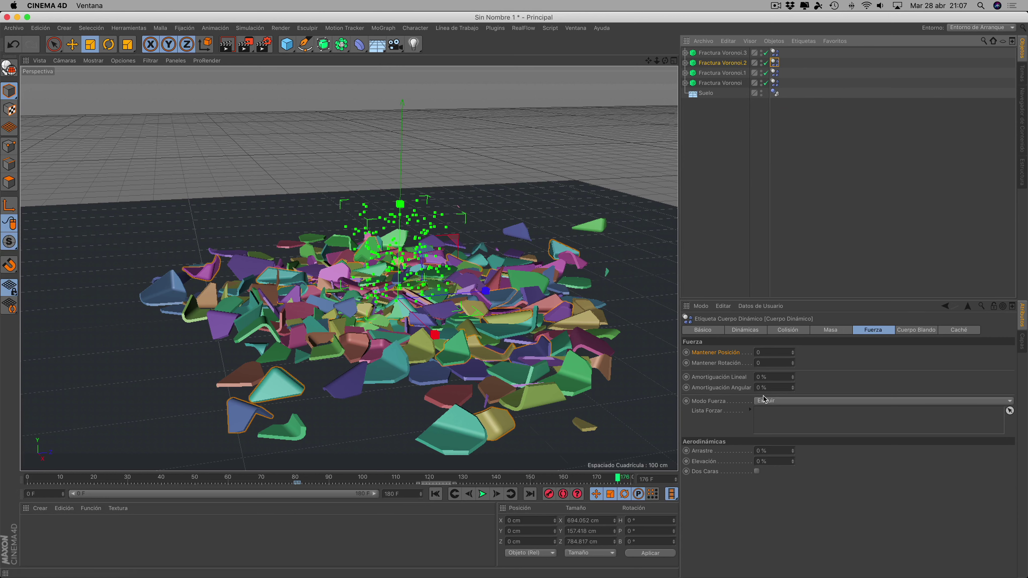
left_click(759, 377)
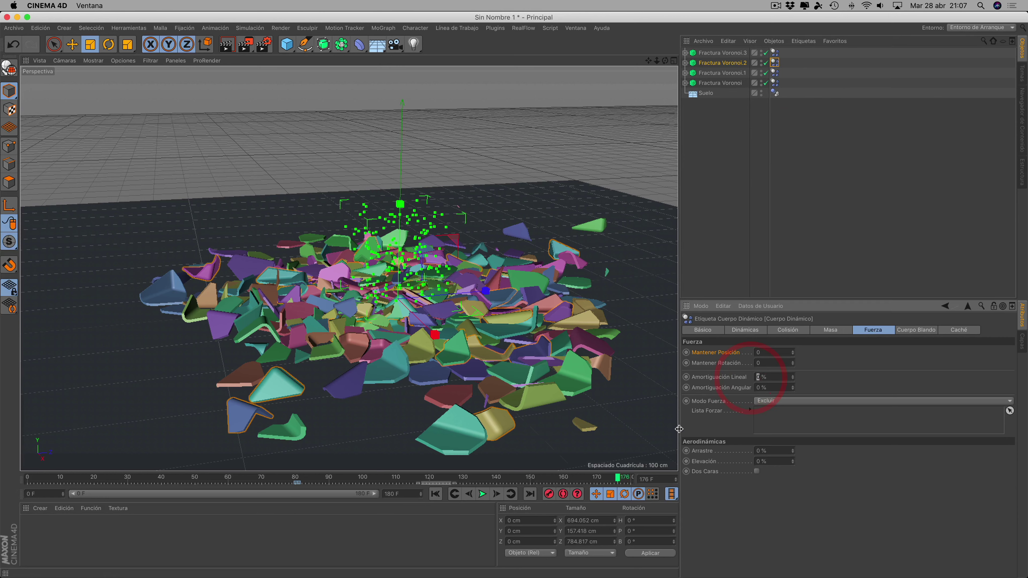
type("50")
left_click(749, 387)
type("50")
key("Return")
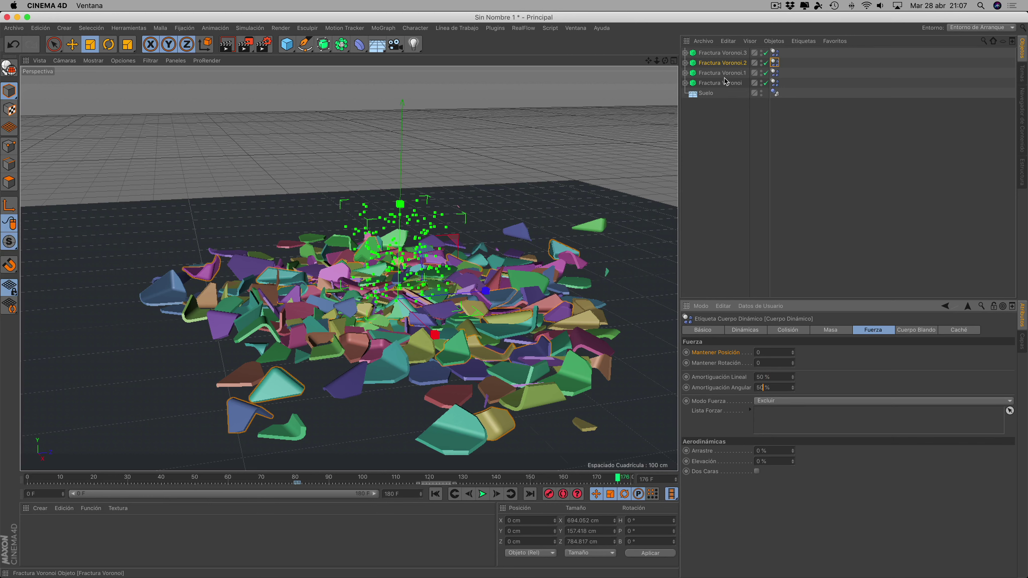
left_click(774, 83)
left_click(686, 352, "ctrl")
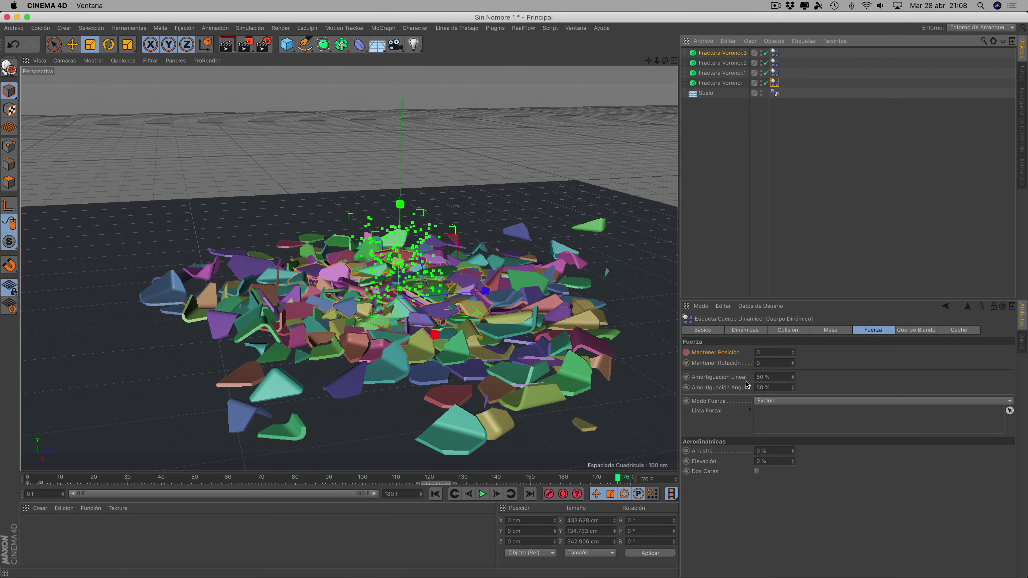
Replay the simulation, then clear all caches so memory drops from 3.17 MB to 0 Byte
left_click(436, 495)
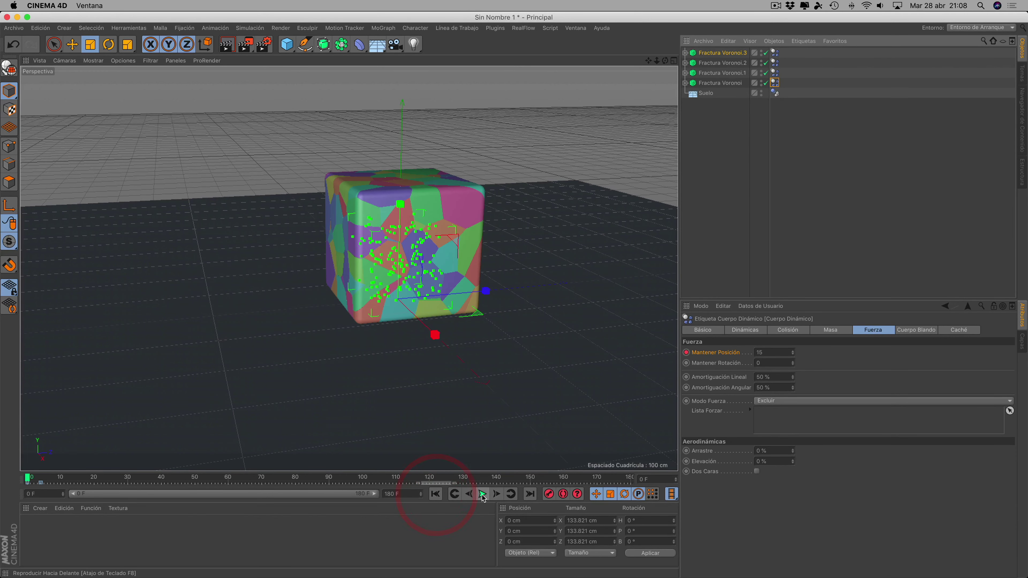
left_click(482, 494)
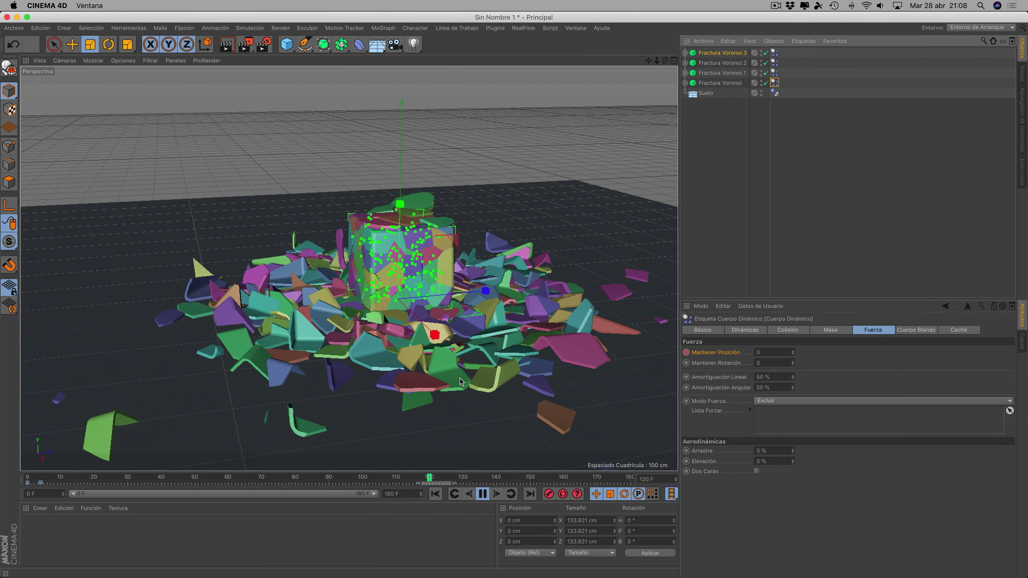
left_click(436, 494)
left_click(959, 329)
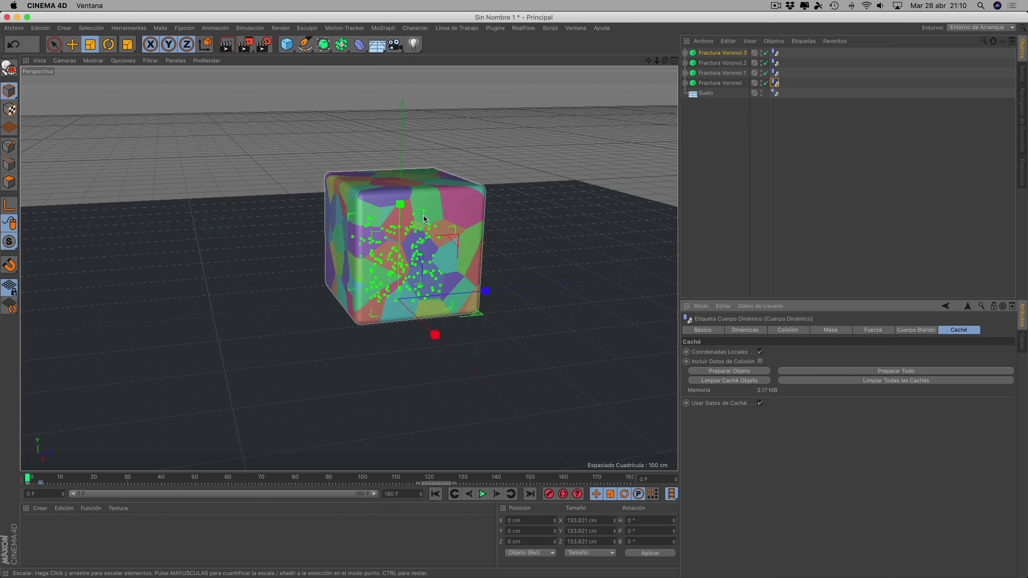
left_click(888, 384)
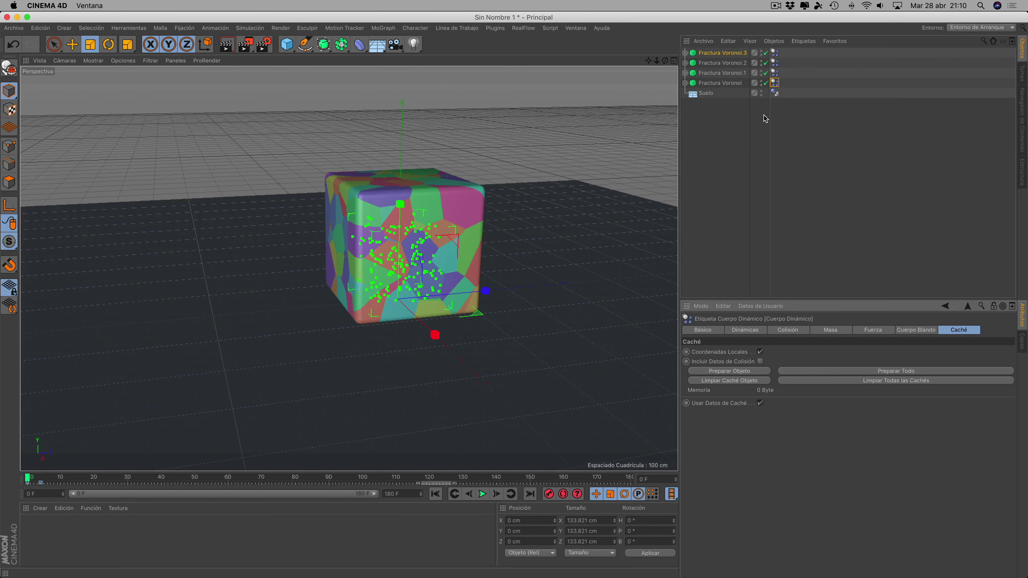
left_click(712, 83)
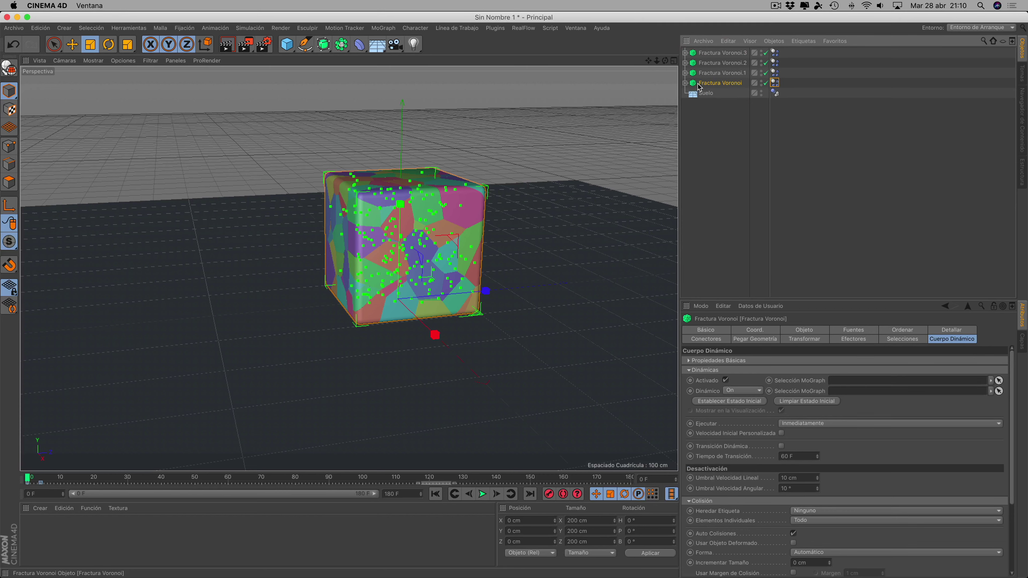
Turn off Colorizar Fragmentos on the Fractura Voronoi objects
left_click(807, 331)
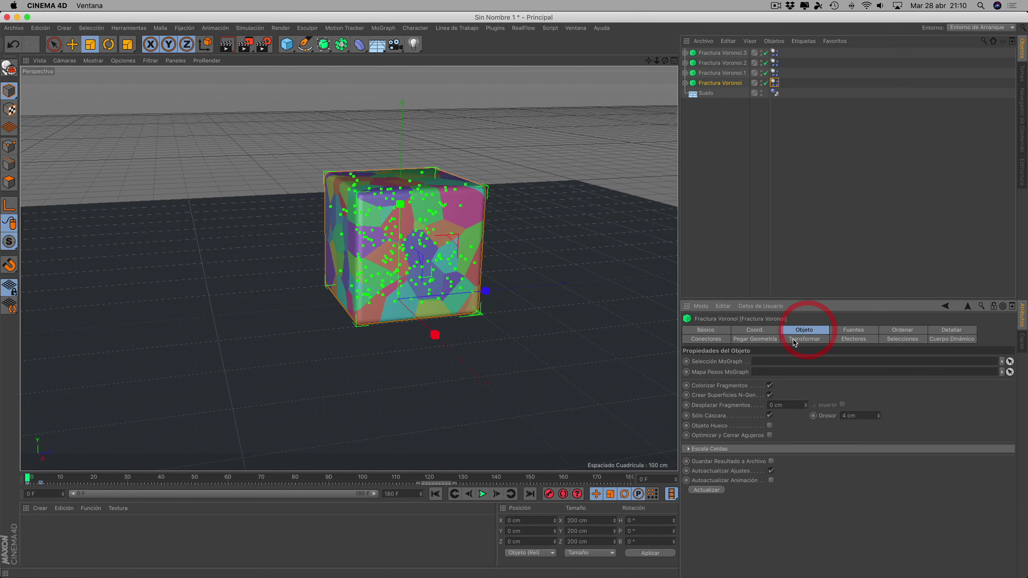
left_click(770, 386)
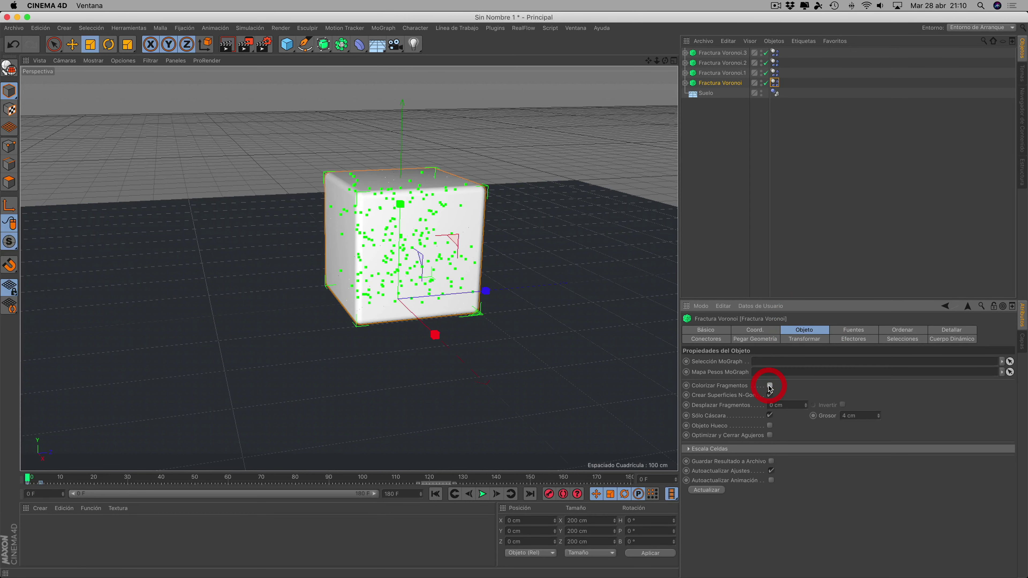
left_click(724, 72)
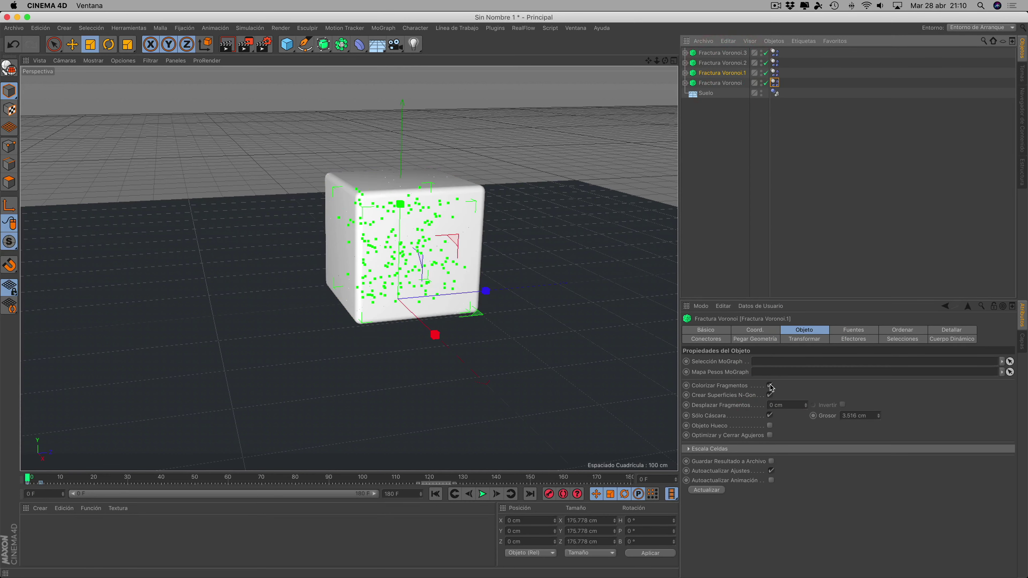
left_click(769, 385)
left_click(730, 64)
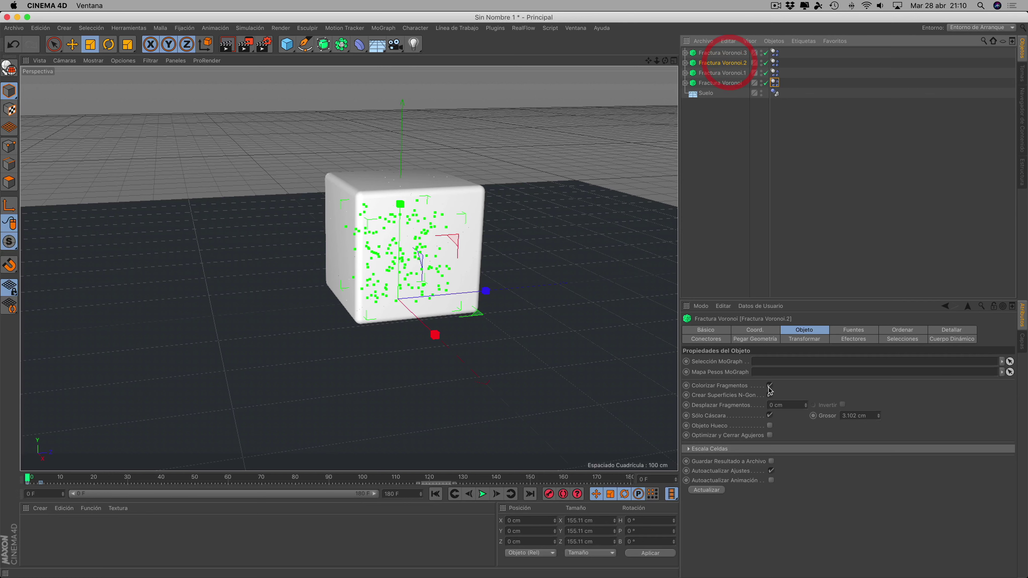
left_click(736, 54)
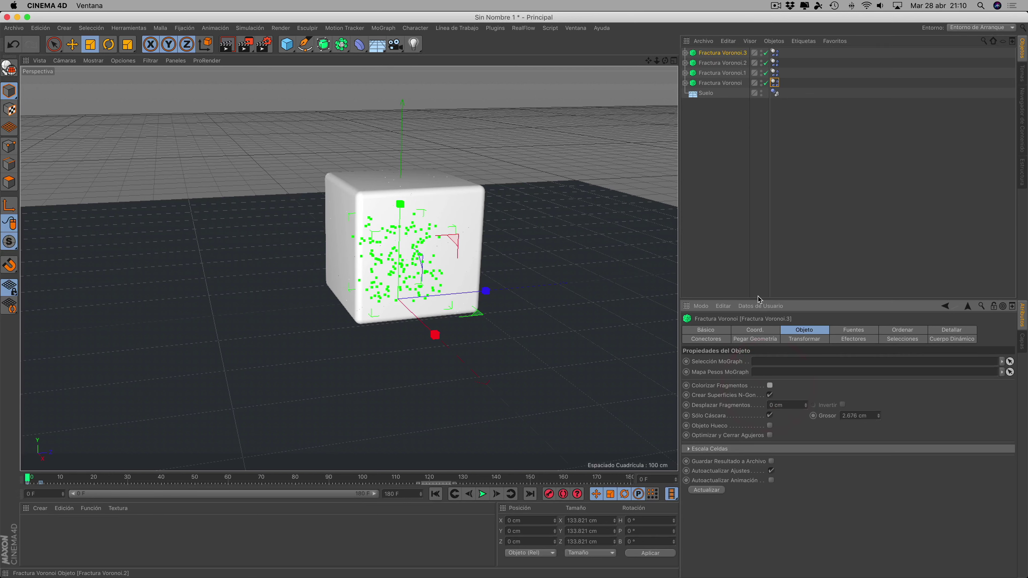
Replay the shattering simulation from frame 0
left_click(435, 494)
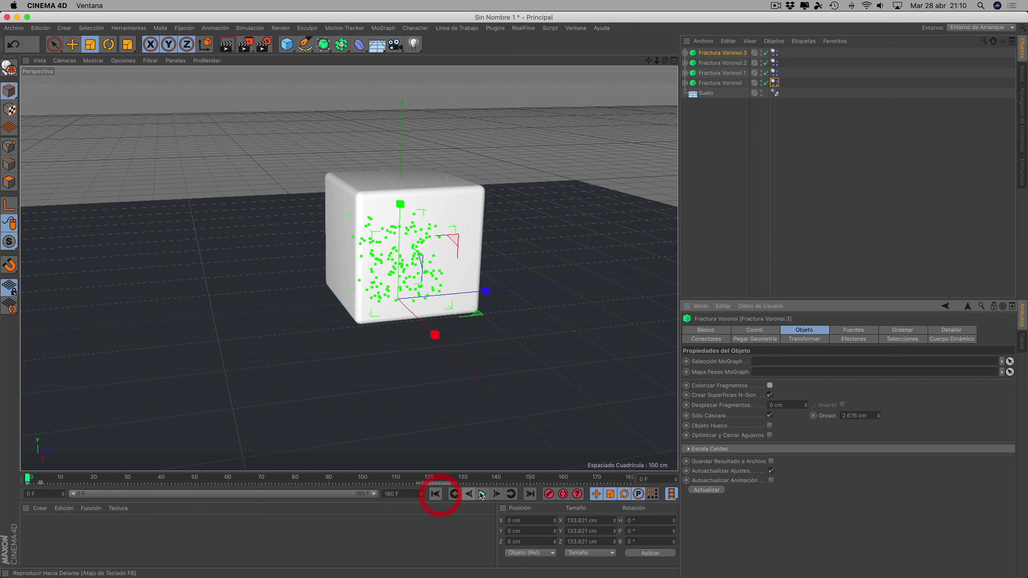
left_click(482, 494)
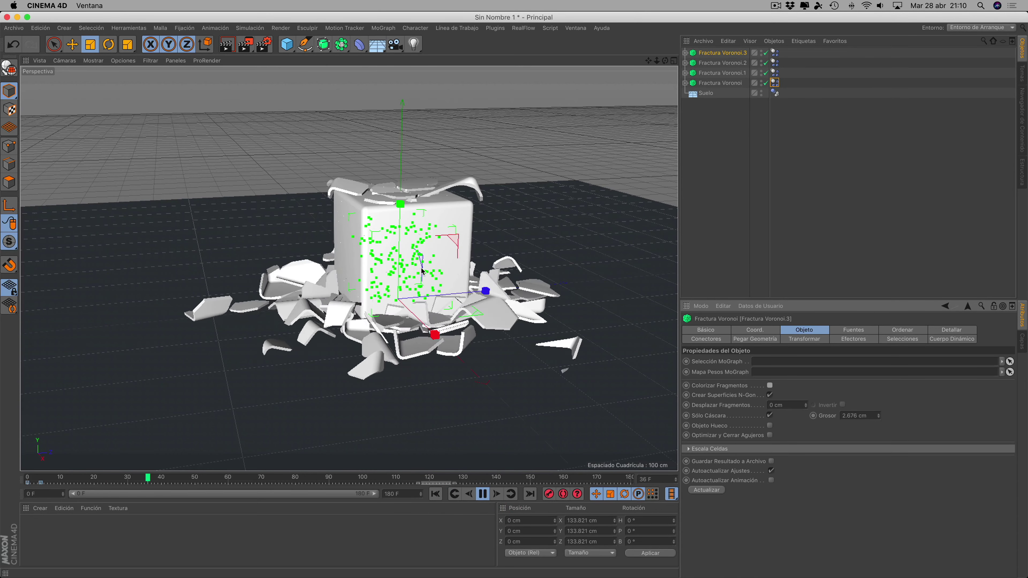
left_click(483, 496)
left_click(436, 494)
Create material Mat and apply it to all four fracture shells
double_click(162, 535)
mouse_move(32, 528)
left_mouse_down()
mouse_move(736, 142)
mouse_move(720, 87)
left_mouse_up()
mouse_move(32, 529)
left_mouse_down()
mouse_move(431, 286)
mouse_move(712, 73)
left_mouse_up()
left_click_drag(32, 528, 723, 63)
left_click_drag(31, 528, 722, 52)
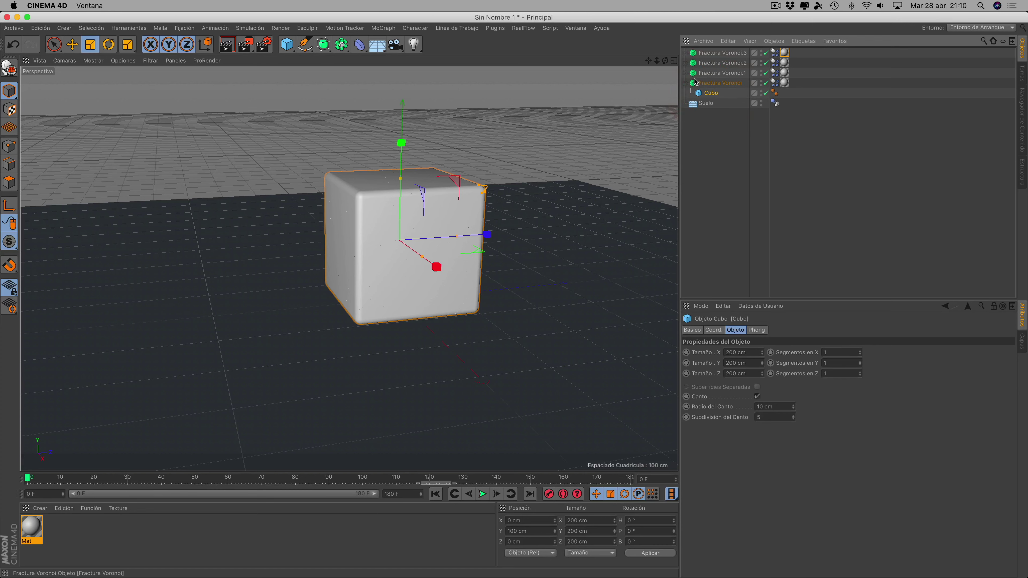
Expand the four Fractura Voronoi objects and make each child Cubo an editable polygon object
left_click(684, 83)
left_click(684, 63)
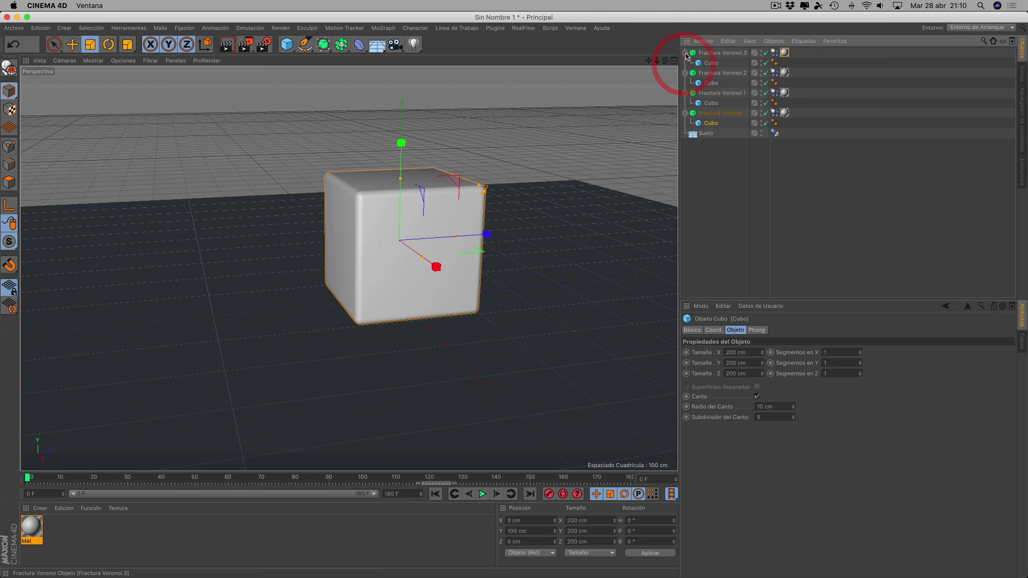
left_click(714, 125)
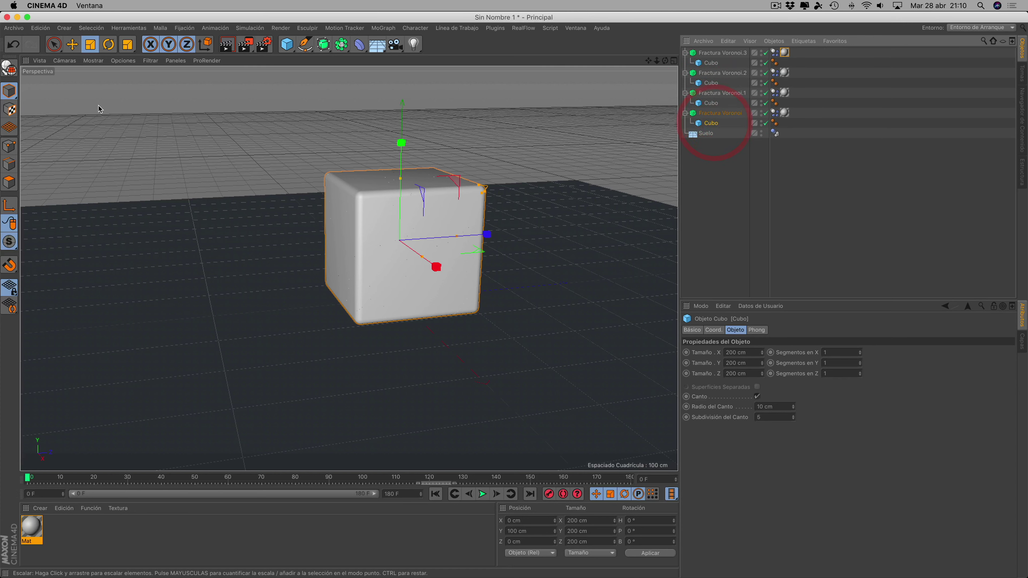
left_click(10, 69)
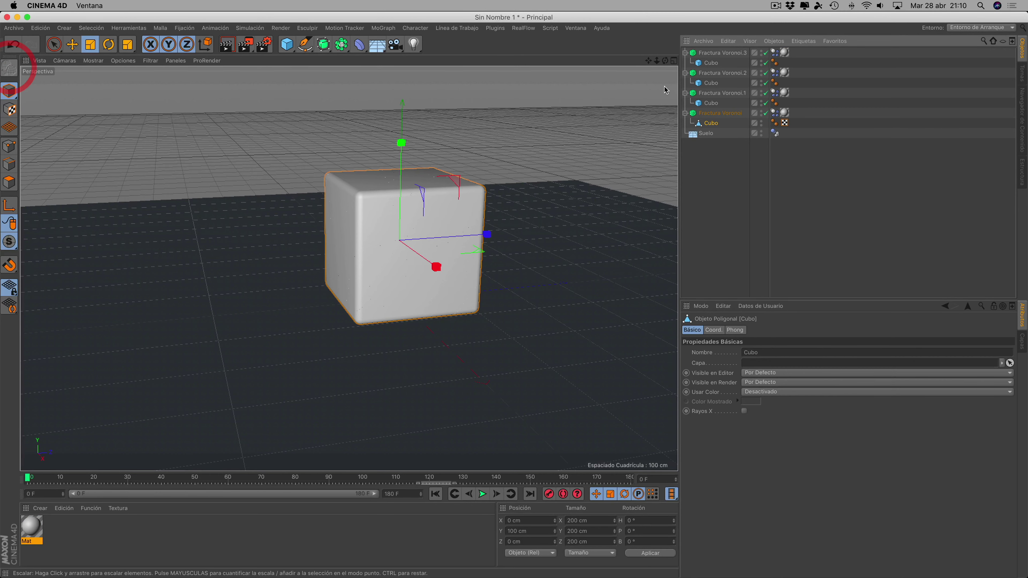
left_click(711, 103)
left_click(11, 70)
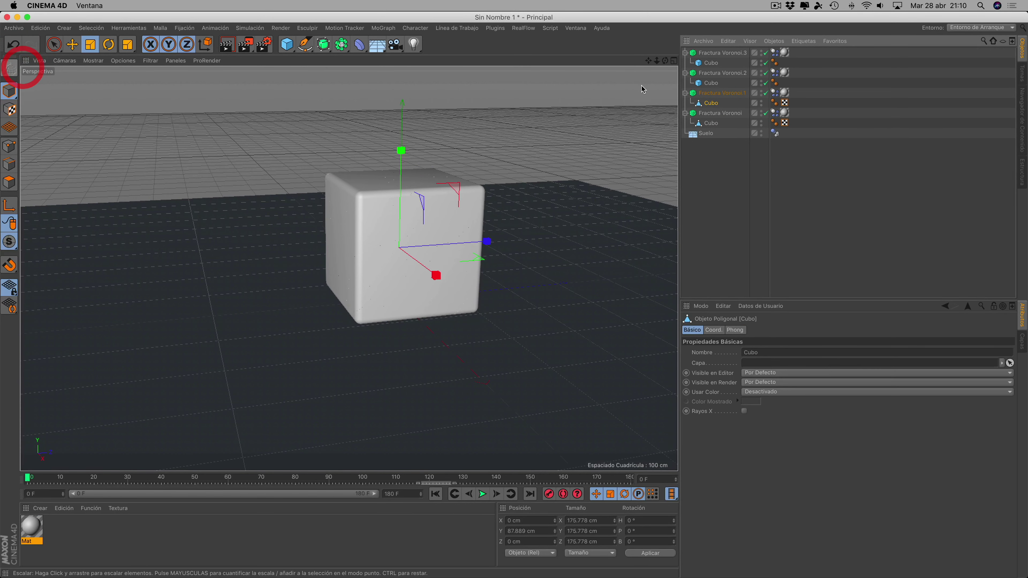
left_click(714, 83)
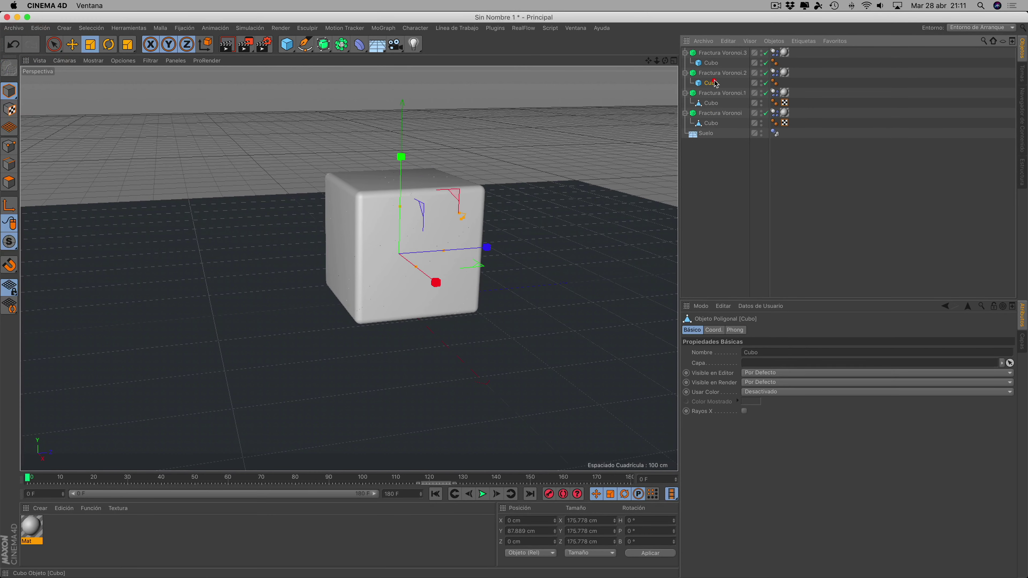
left_click(10, 70)
left_click(711, 63)
left_click(10, 70)
left_click(710, 123)
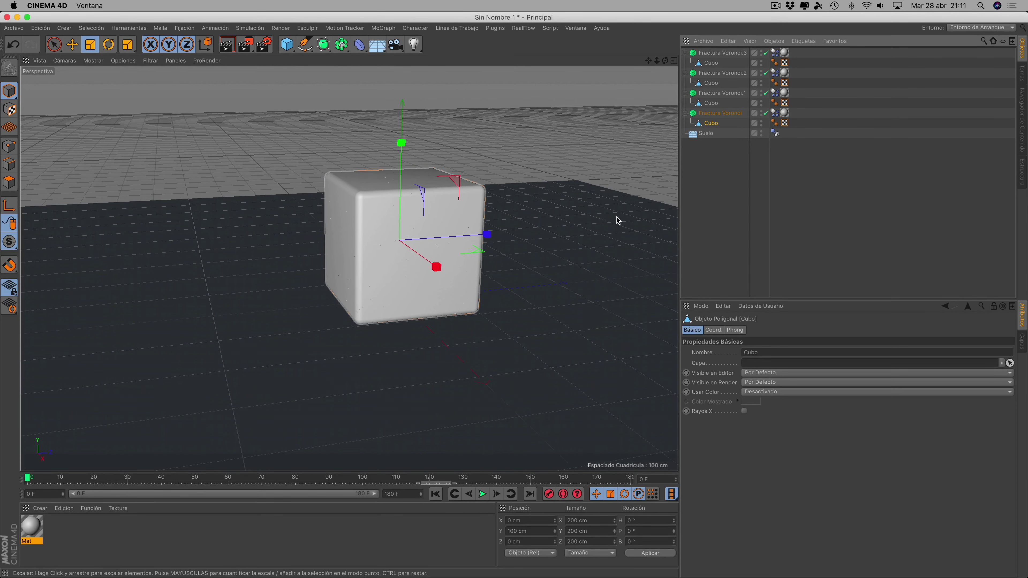
Undo the last conversion and switch the viewport to Gouraud shading with lines
key("ctrl+z")
key("ctrl+z")
key("9")
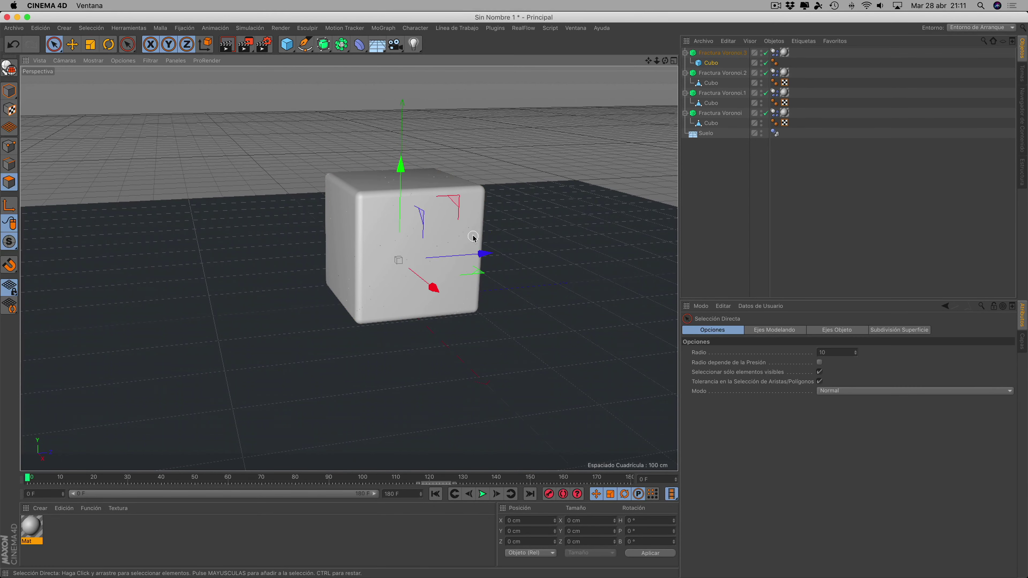
scroll(470, 235, "up", 3)
scroll(470, 234, "up", 2)
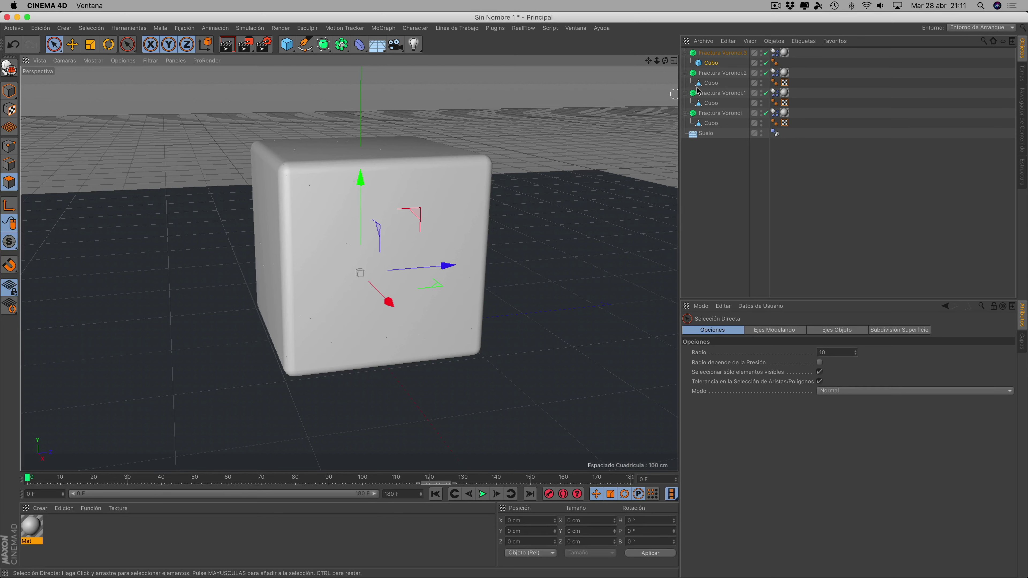
left_click(710, 83)
left_click(93, 60)
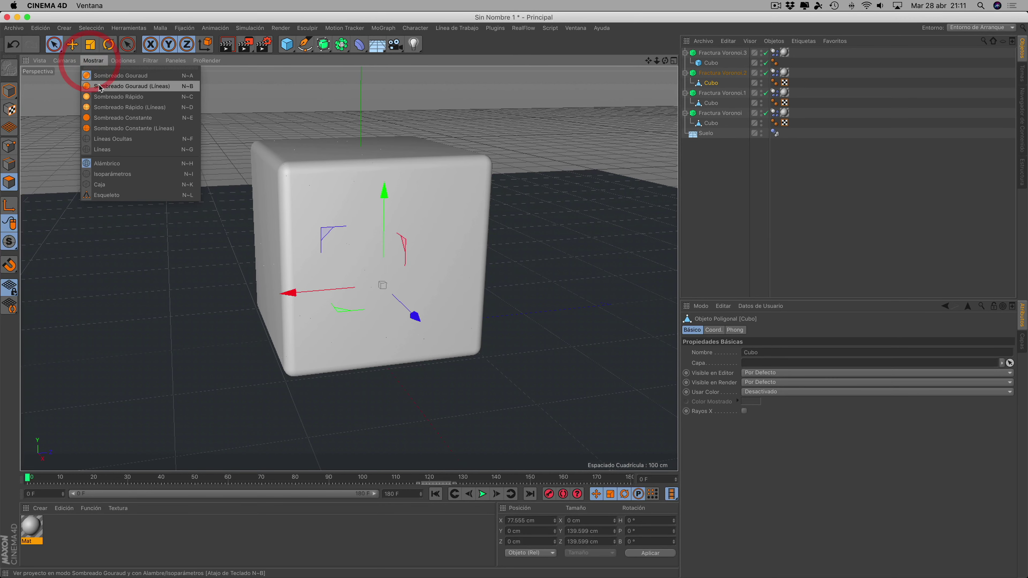
left_click(114, 86)
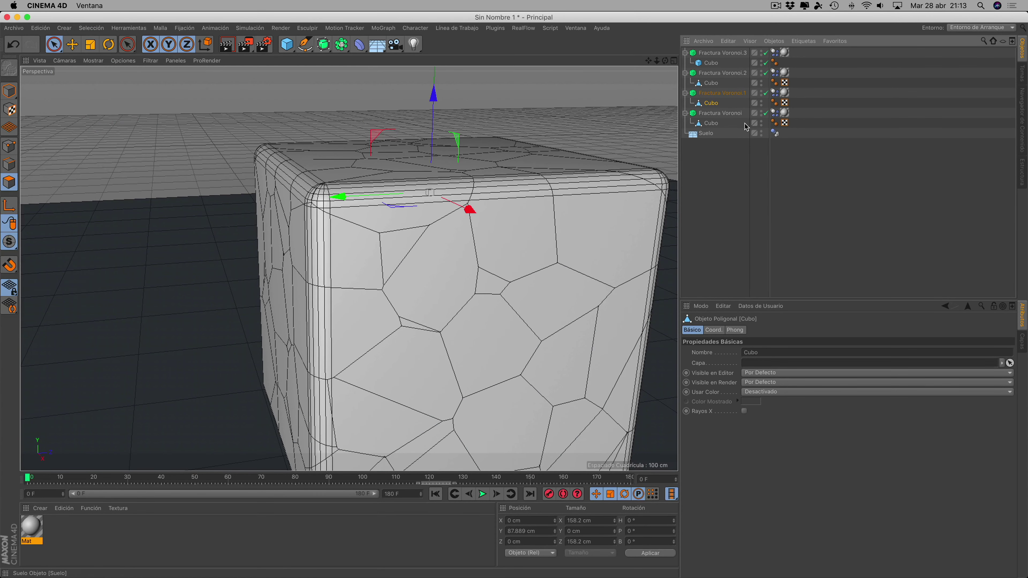
Make the Cubo under Fractura Voronoi.3 an editable polygon object
left_click(712, 123)
left_click(711, 62)
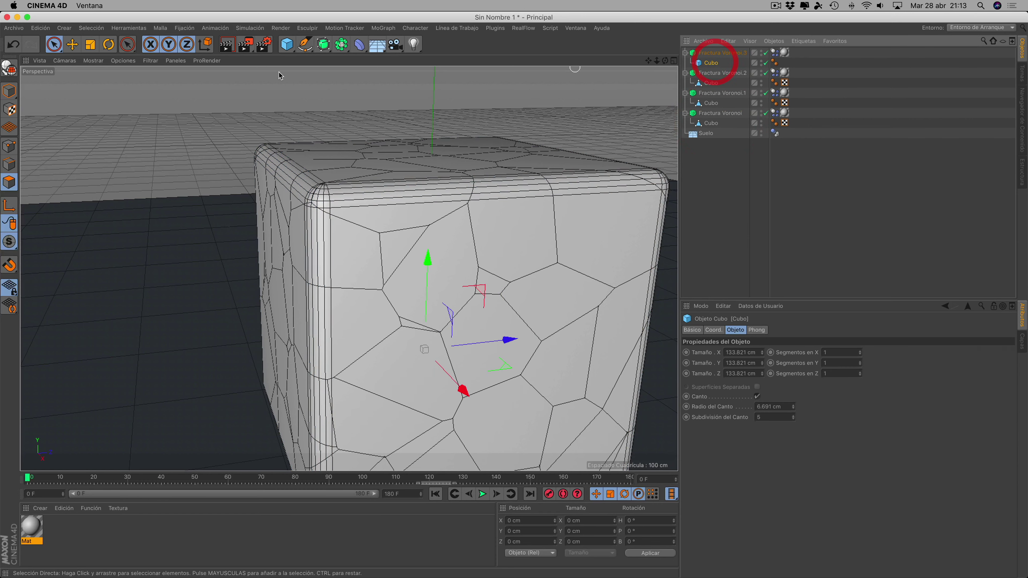
left_click(9, 69)
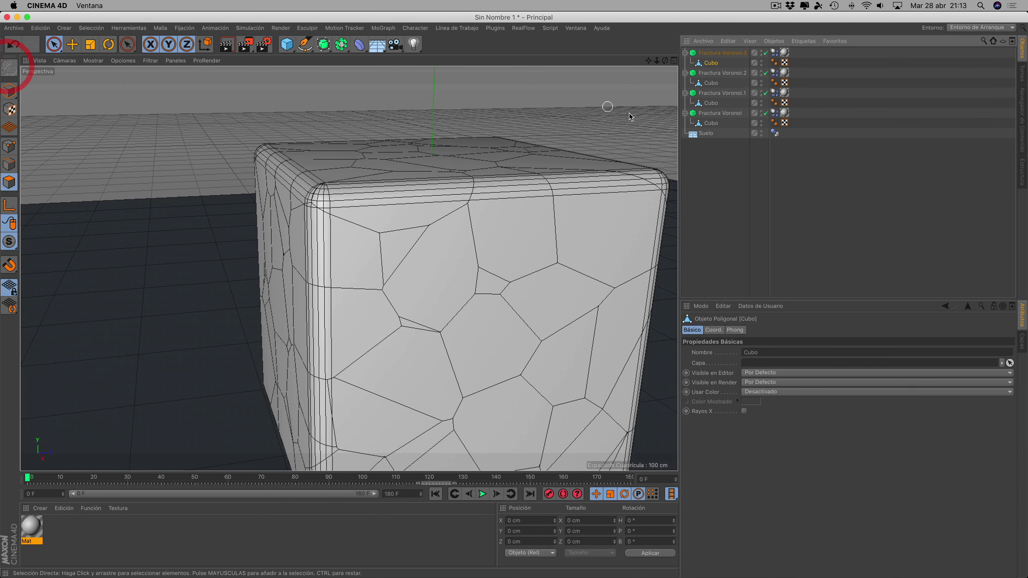
left_click(713, 105)
left_click(445, 215)
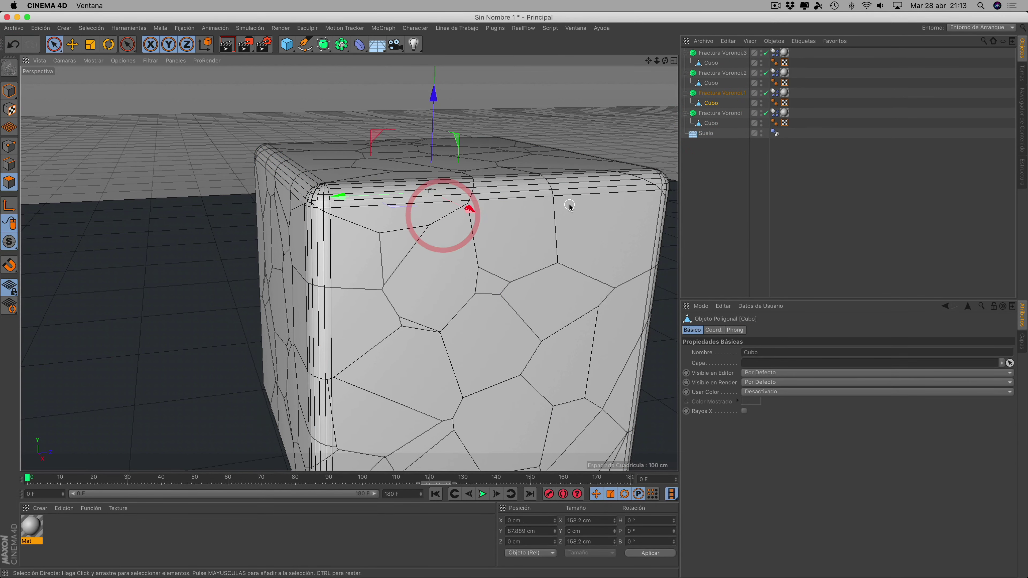
scroll(570, 206, "down", 4)
scroll(569, 206, "up", 2)
scroll(570, 206, "up", 2)
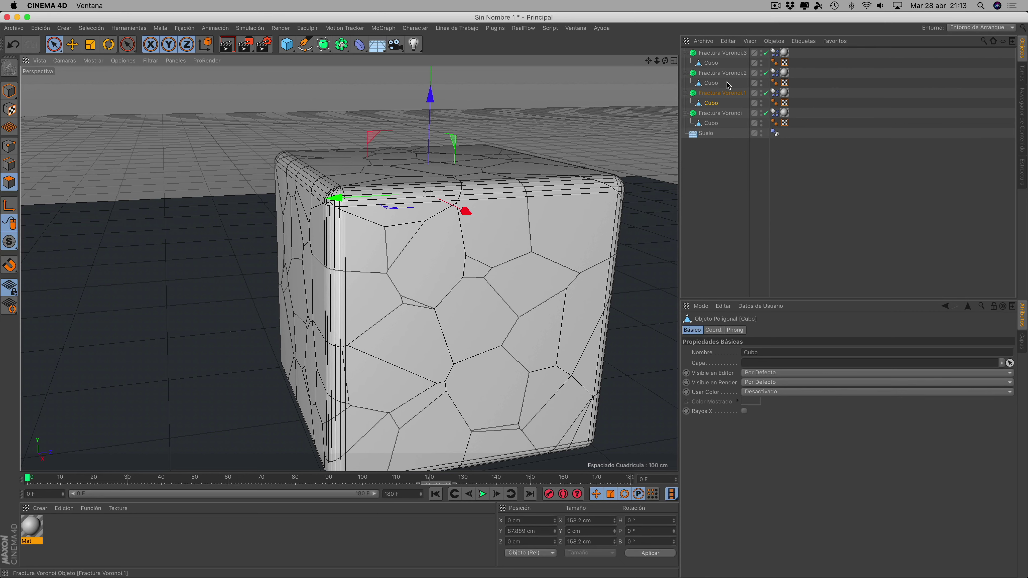
Try hiding the Cubo and Fractura Voronoi in the viewport, then undo those visibility changes
left_click(761, 121)
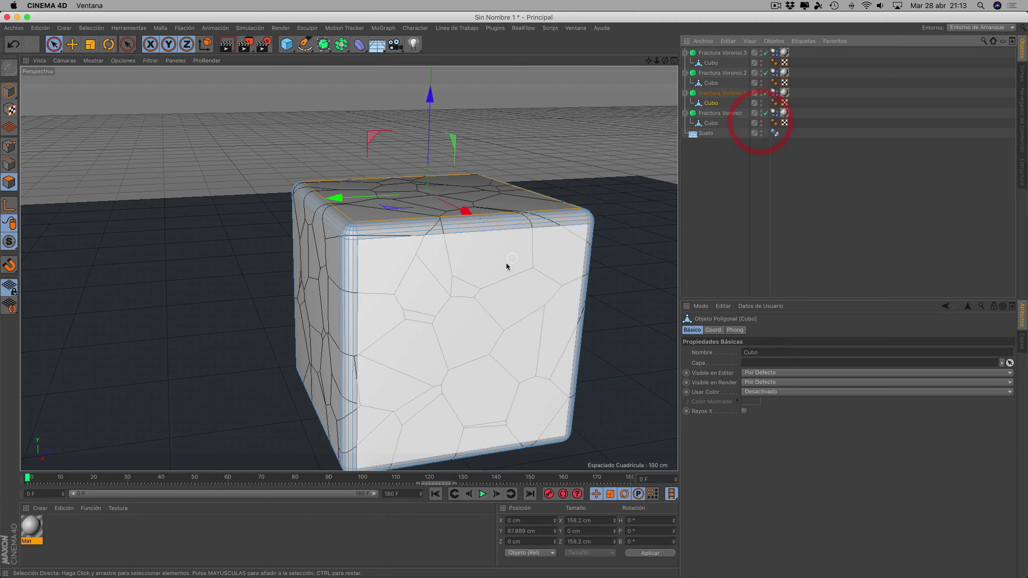
left_click(491, 272)
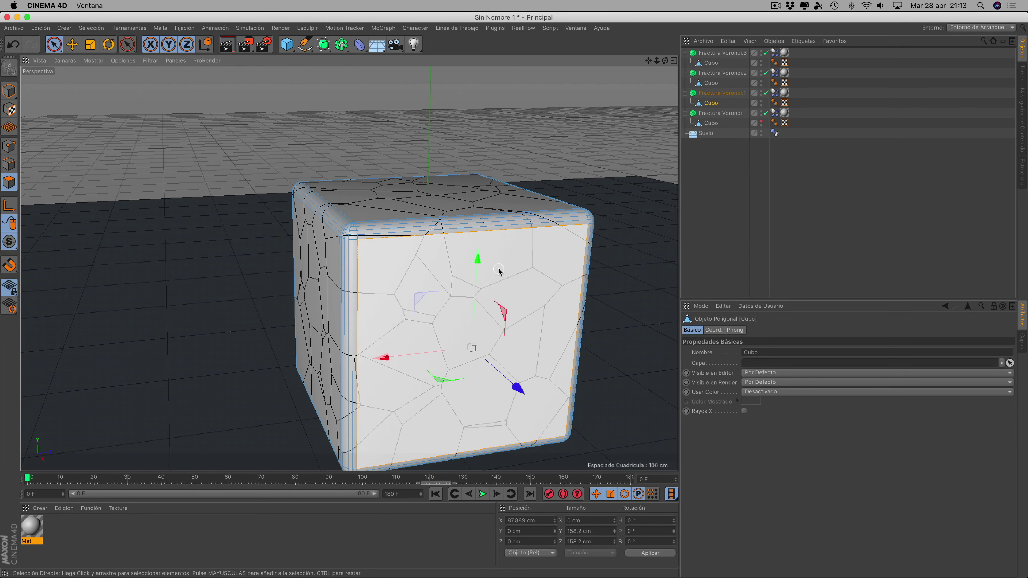
left_click(762, 113)
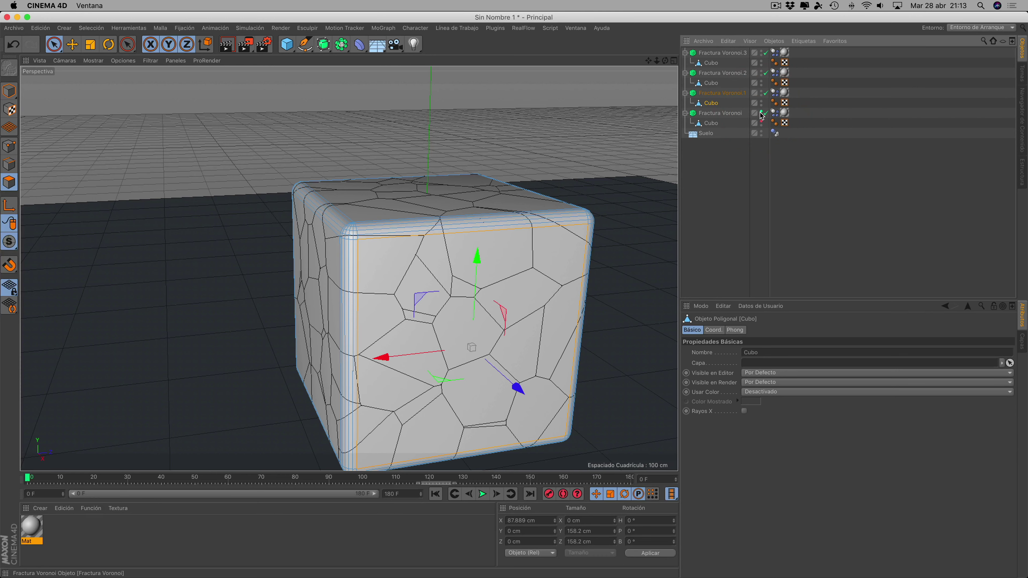
left_click(761, 113)
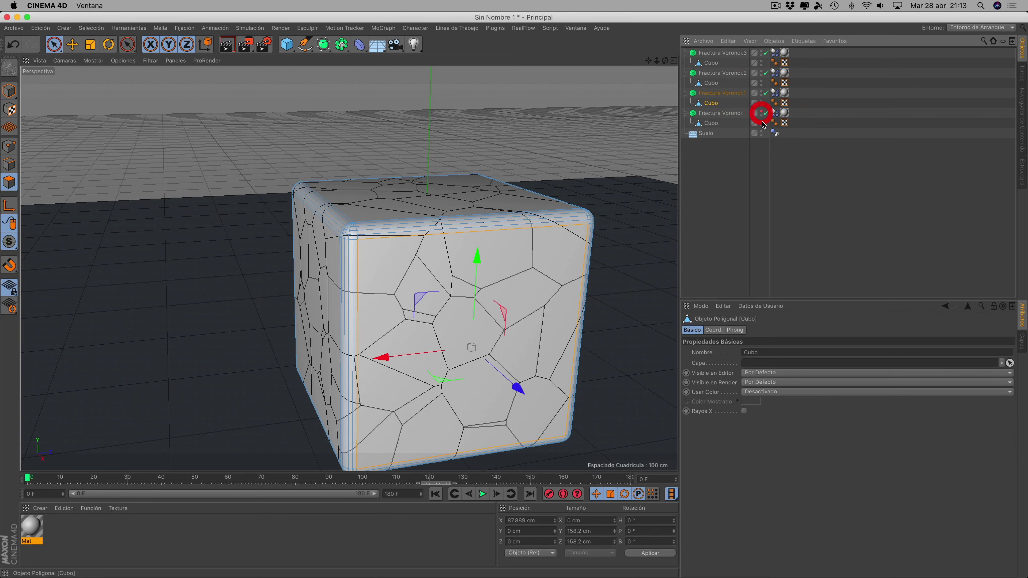
left_click(761, 102)
left_click(761, 102)
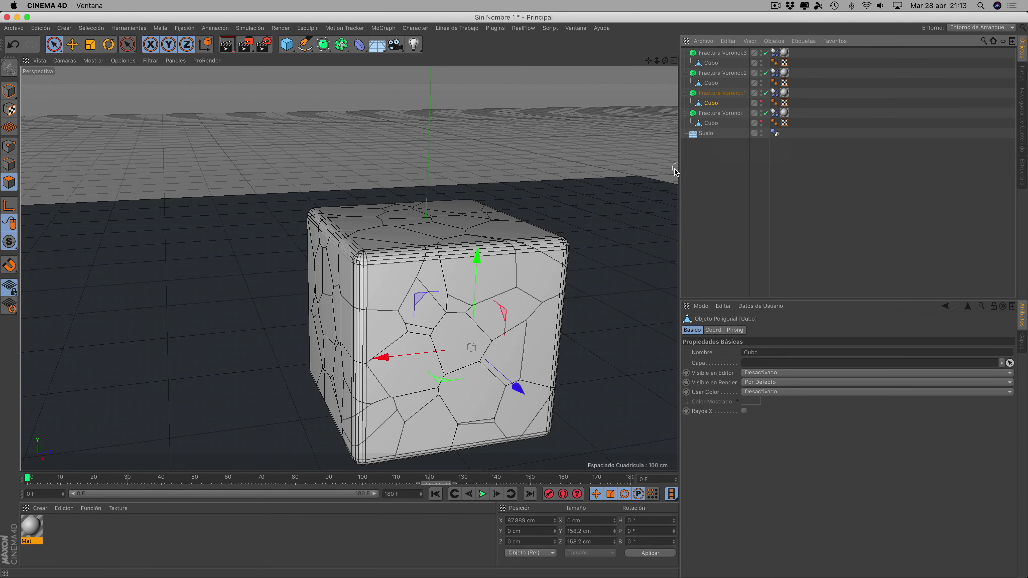
key("ctrl+z")
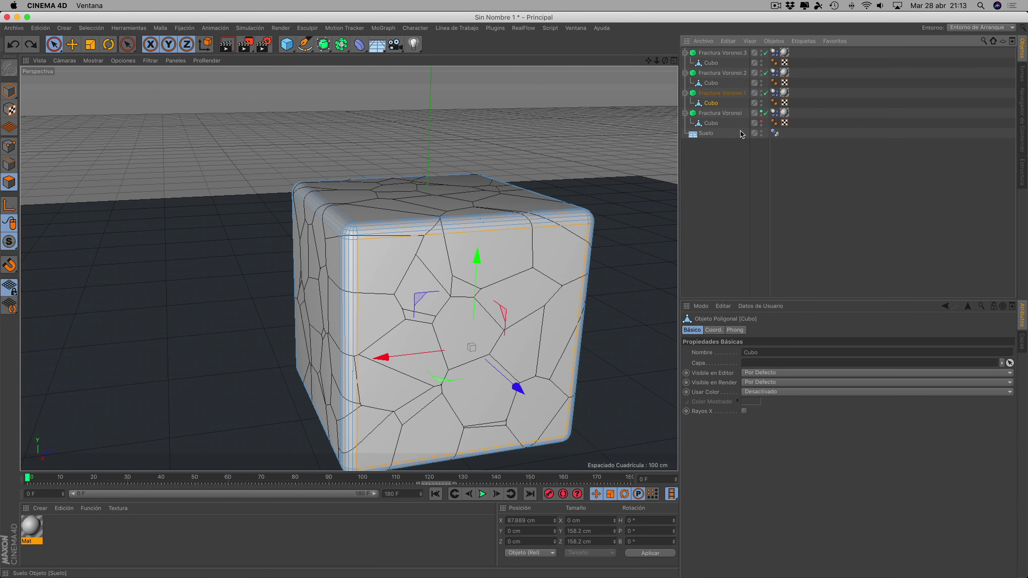
key("ctrl+z")
key("ctrl+z")
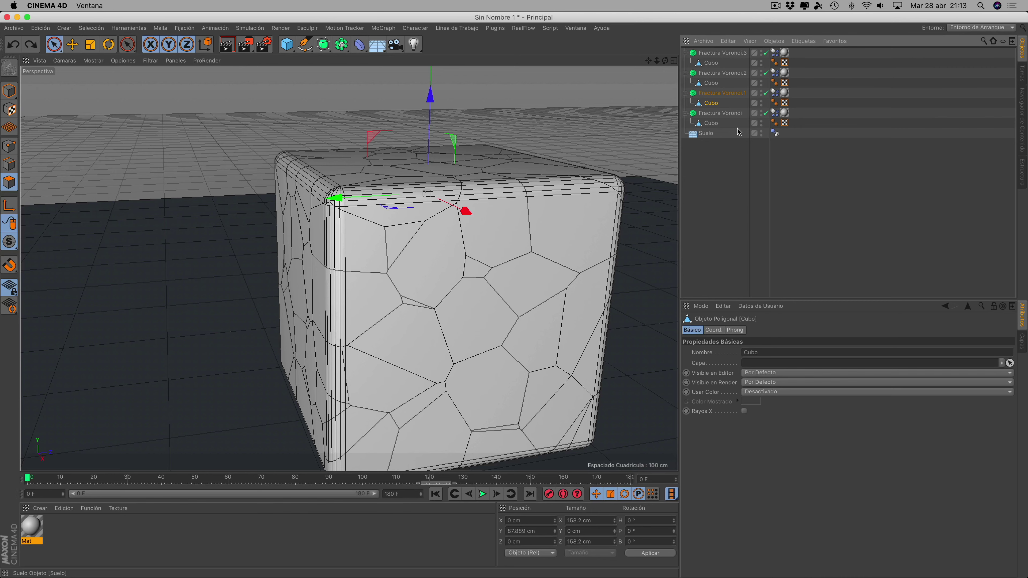
key("ctrl+z")
key("ctrl+z")
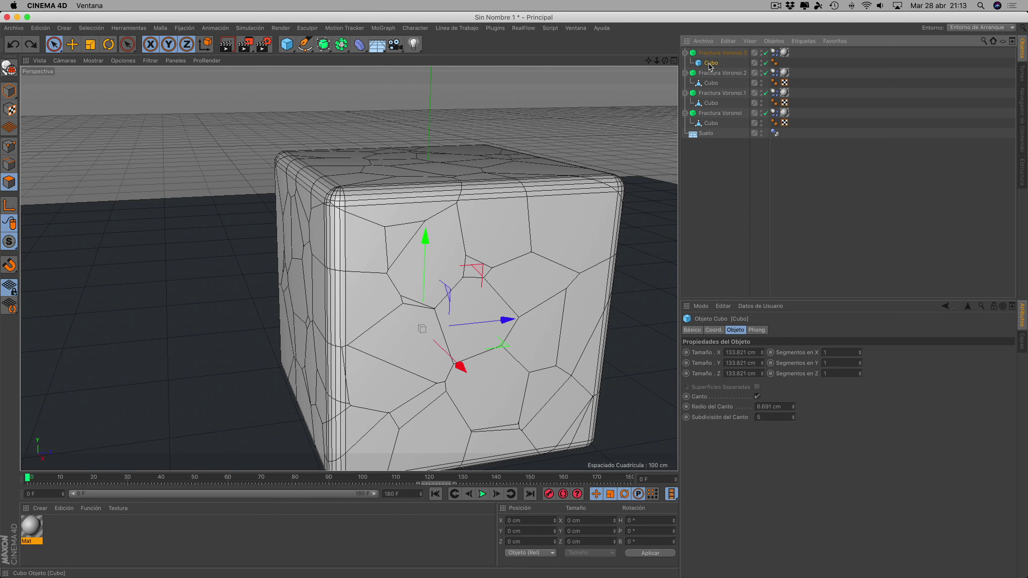
Hide Fractura Voronoi.2, .1 and Fractura Voronoi, then make the 133.821 cm Cubo editable
left_click(762, 72)
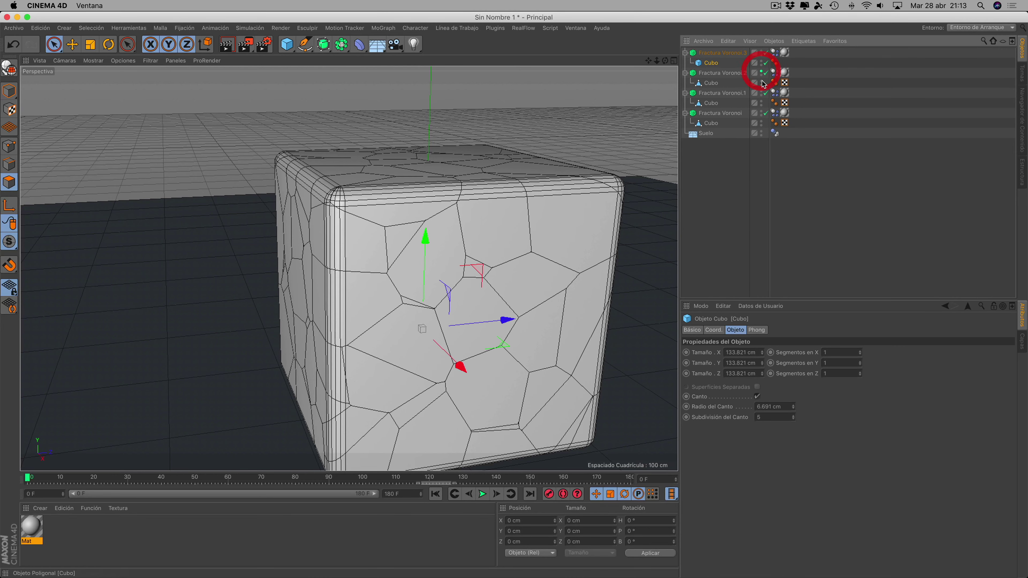
left_click(761, 72)
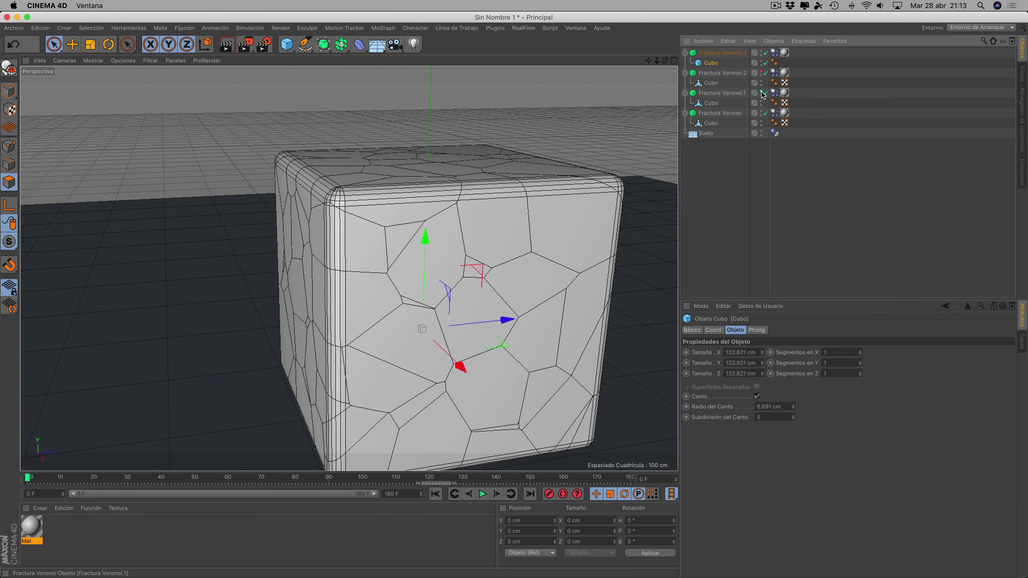
left_click(762, 92)
left_click(761, 113)
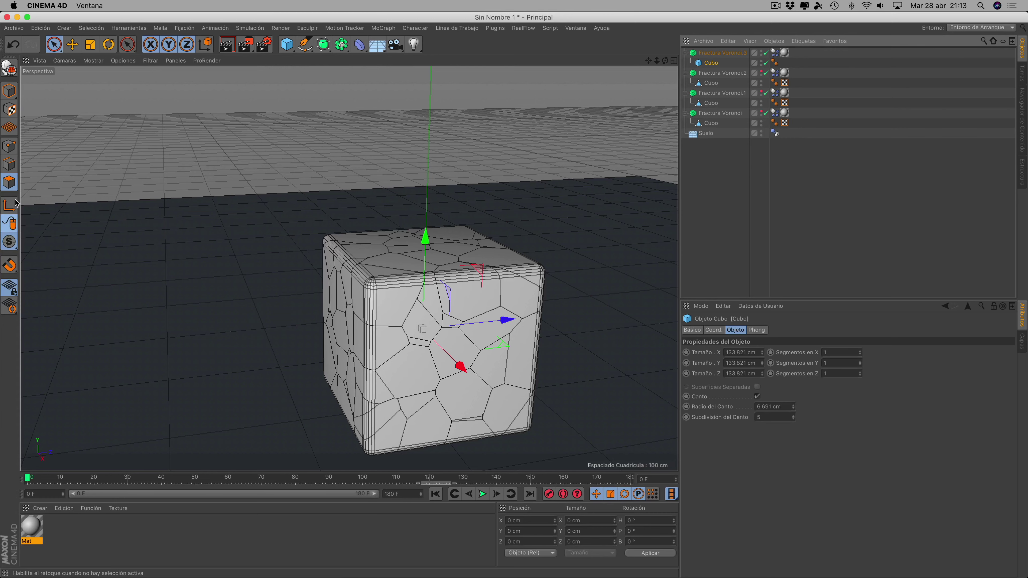
left_click(478, 291)
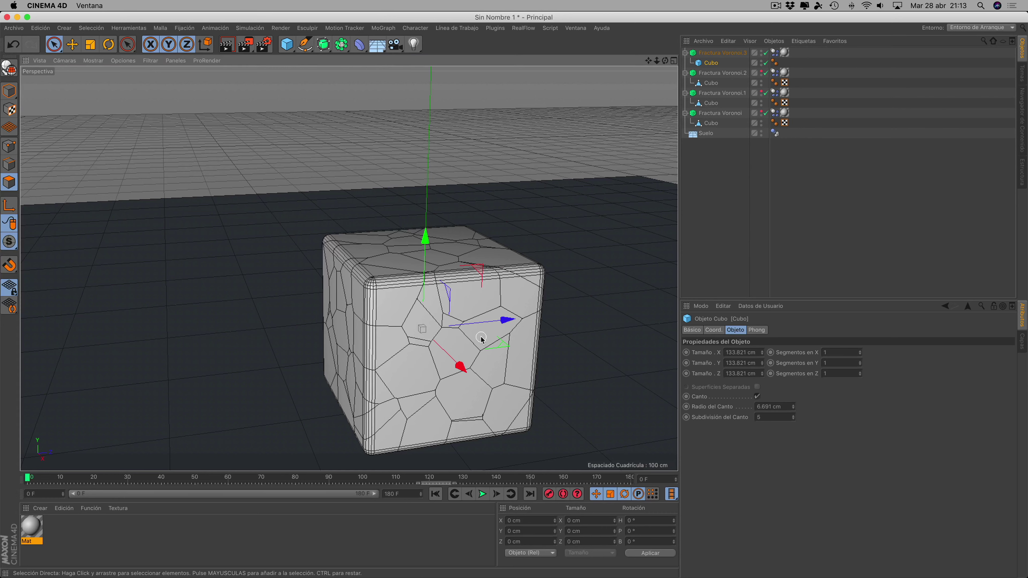
key("c")
Select the inner cube's front face and recentre the view
left_click(390, 293)
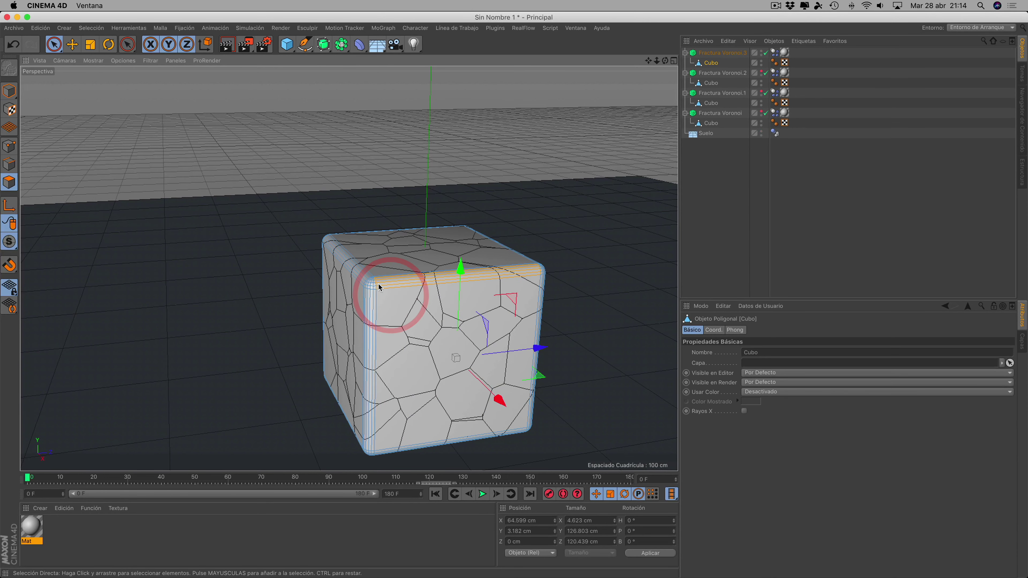
left_click(379, 310)
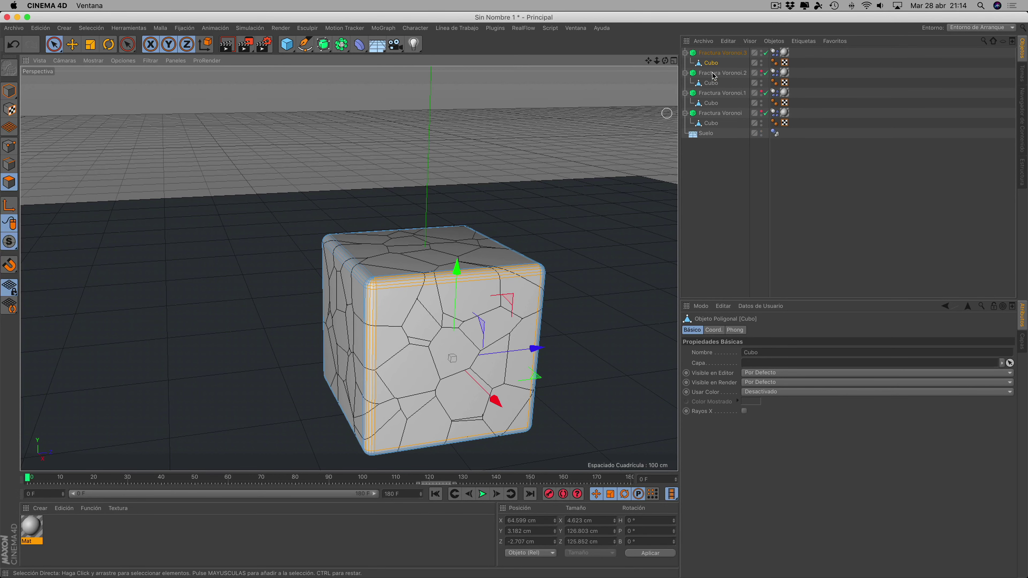
left_click_drag(649, 61, 666, 65)
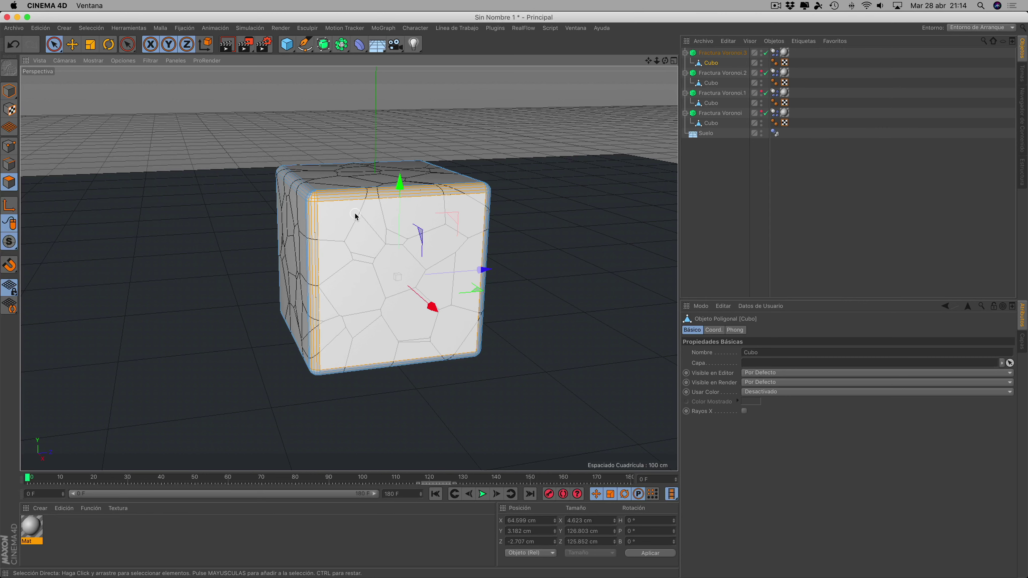
Restore viewport visibility of all fracture shells and reselect the Cubo under Fractura Voronoi
left_click(715, 127)
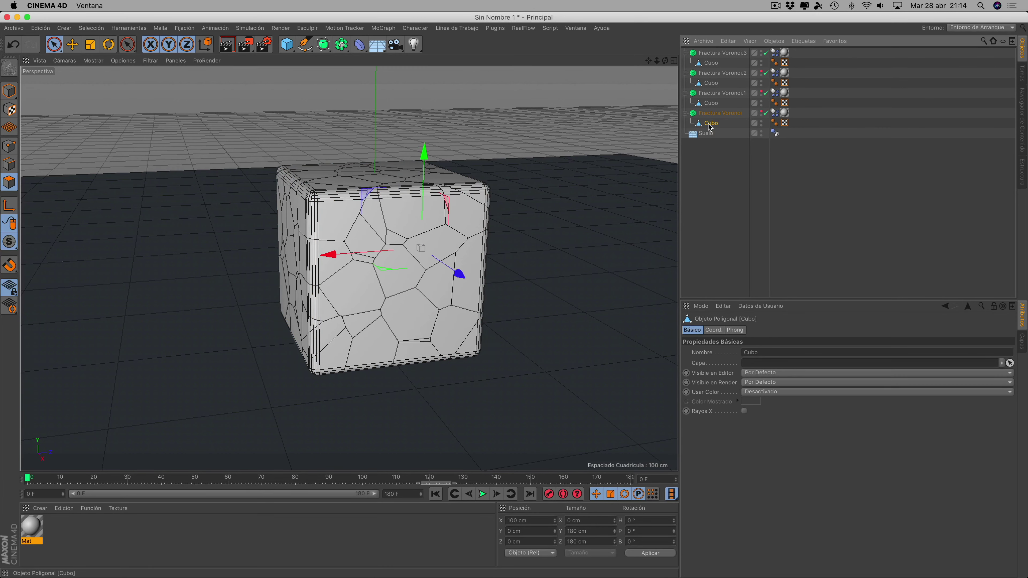
left_click(349, 225)
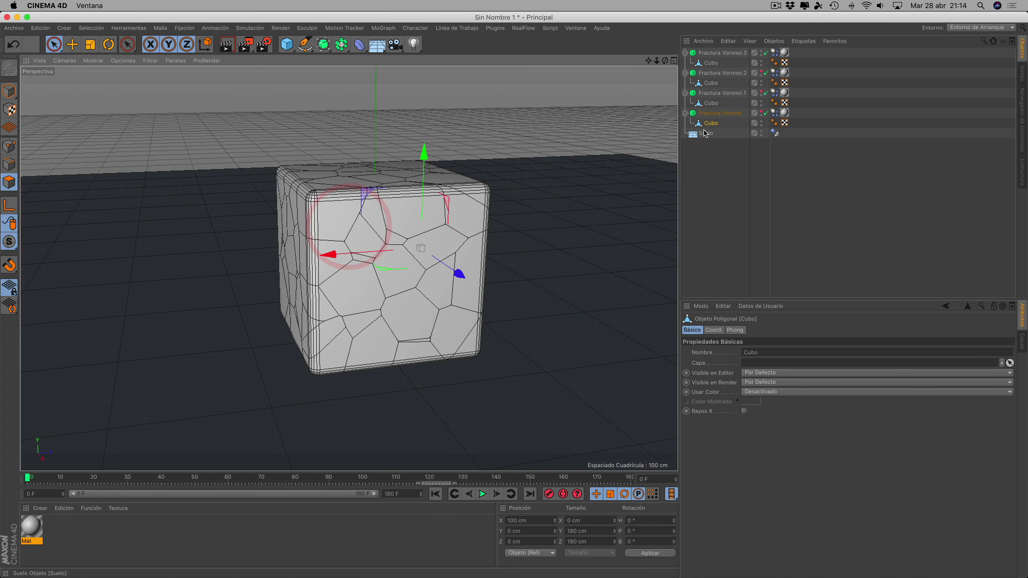
left_click(761, 111)
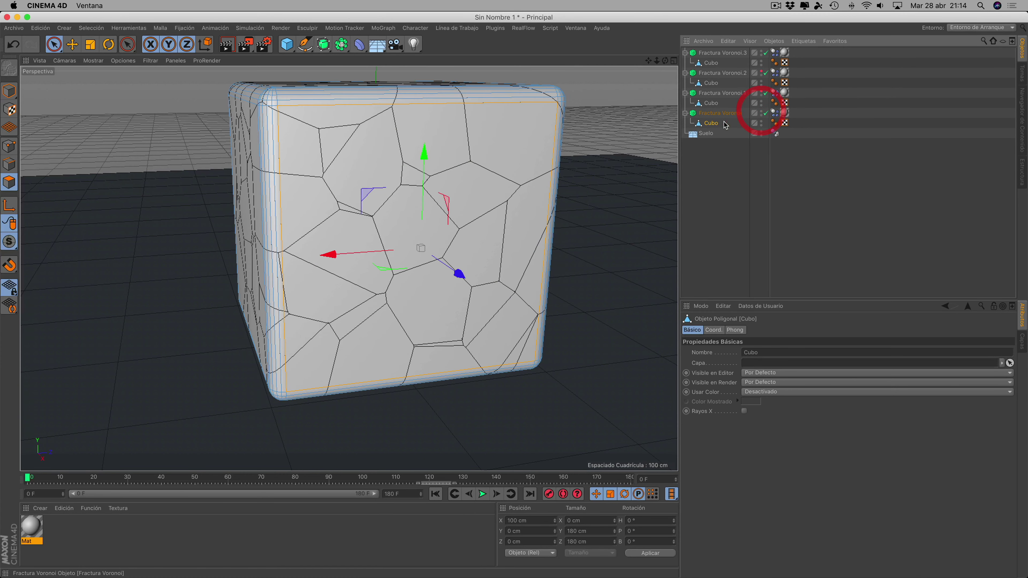
left_click(761, 72)
left_click(761, 92)
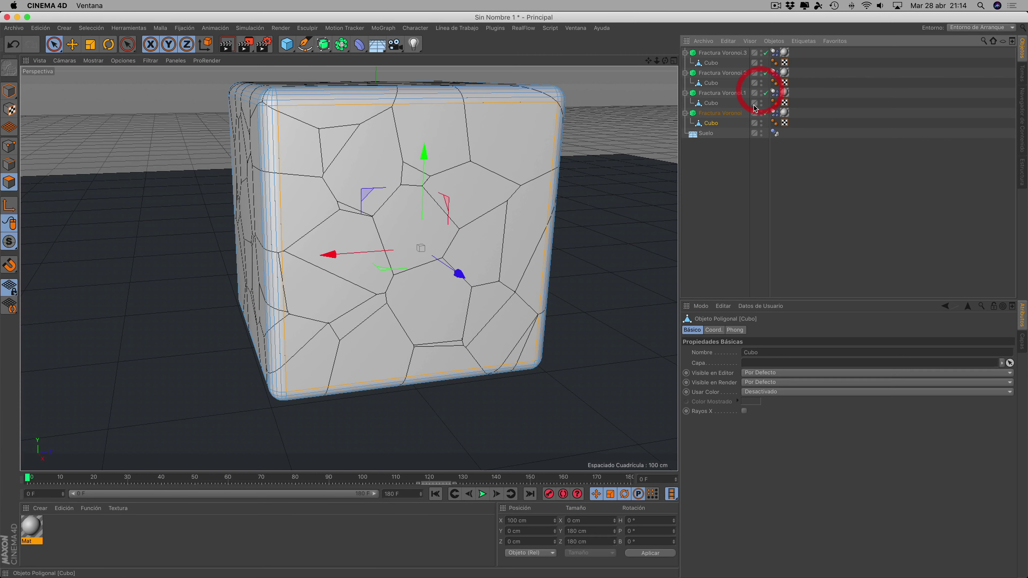
left_click(718, 113)
left_click(711, 124)
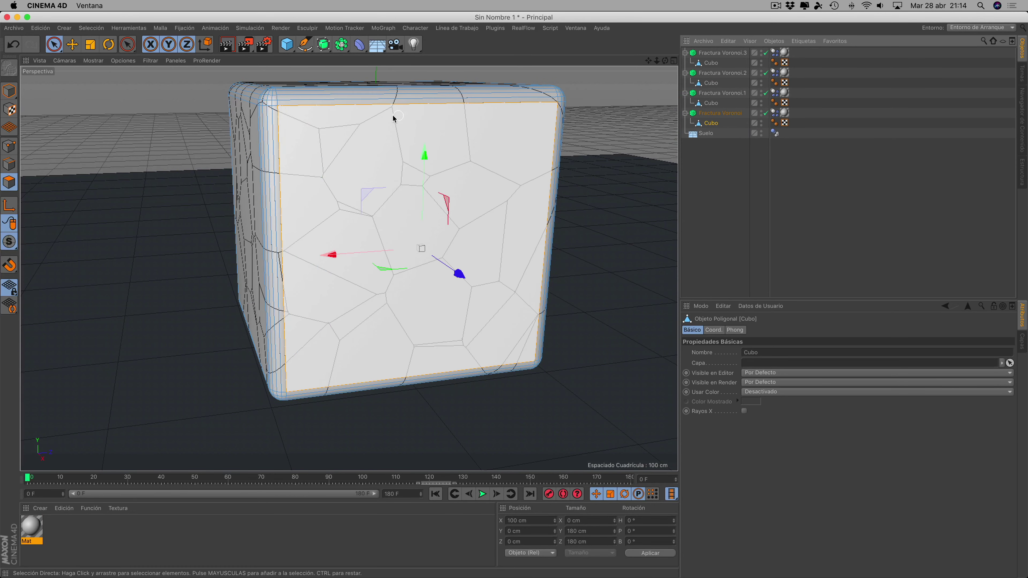
Select the outer cube's whole front face from a head-on view
left_click(279, 107)
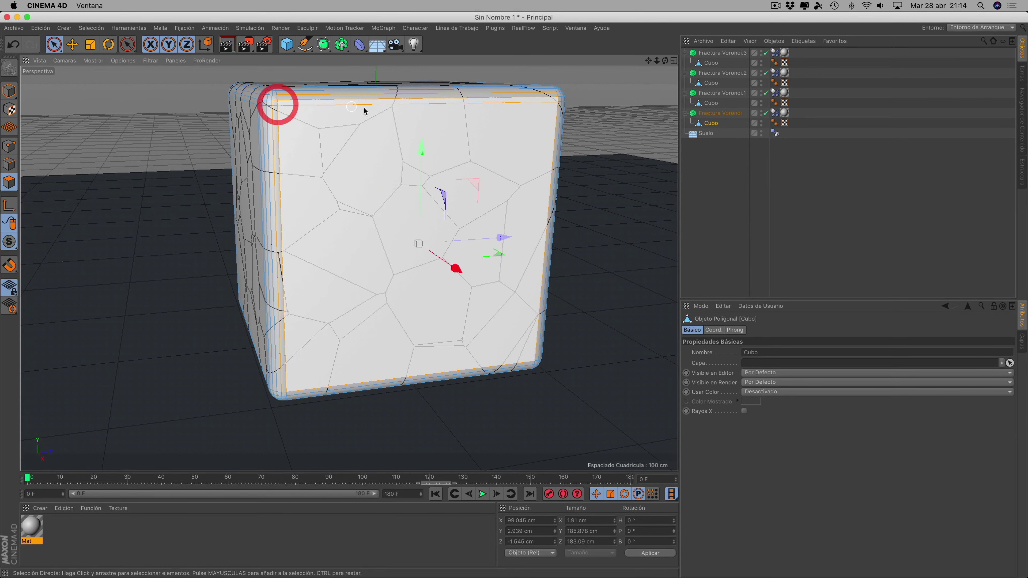
left_click(317, 92)
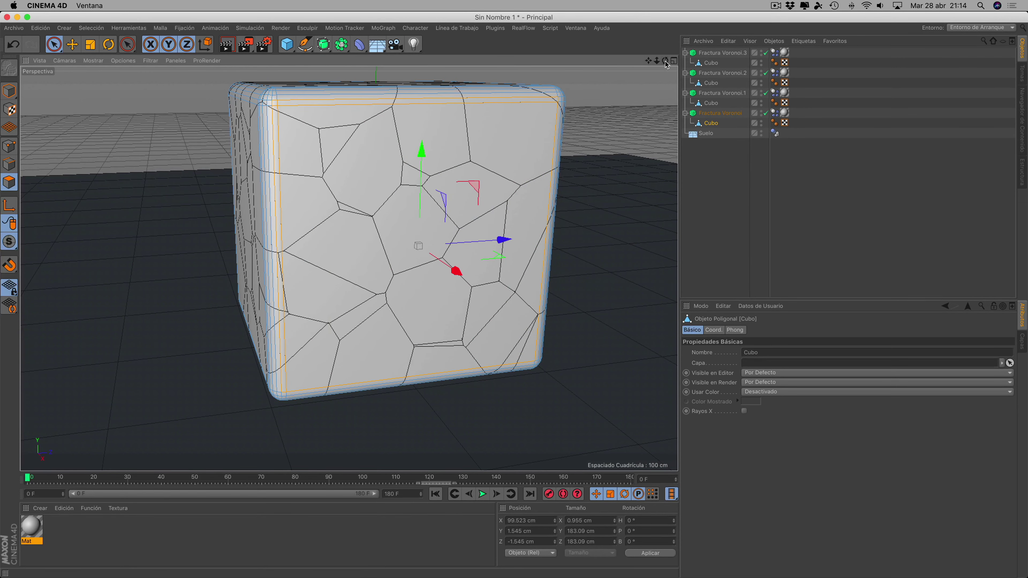
left_click_drag(665, 60, 582, 118)
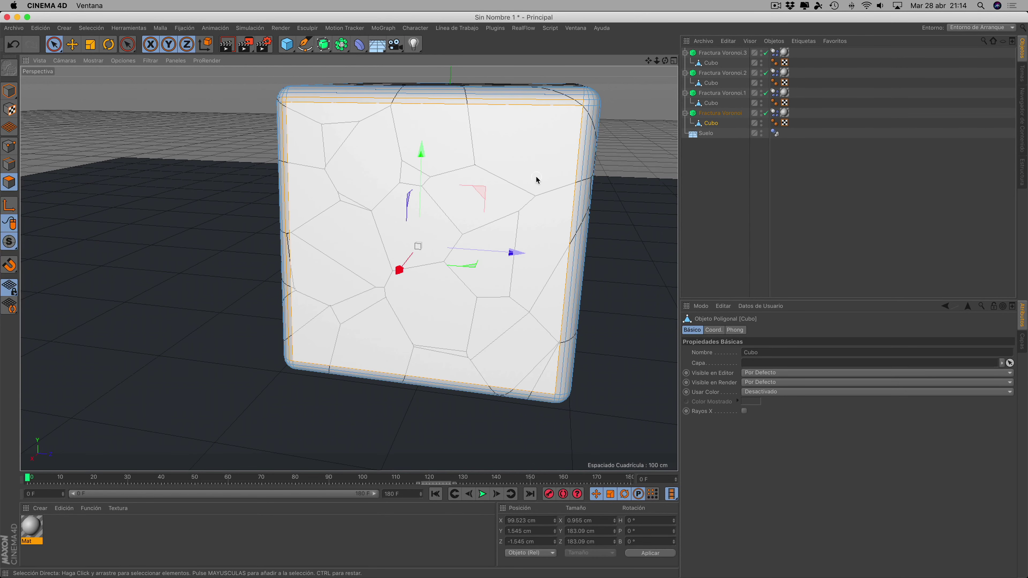
left_click(584, 102)
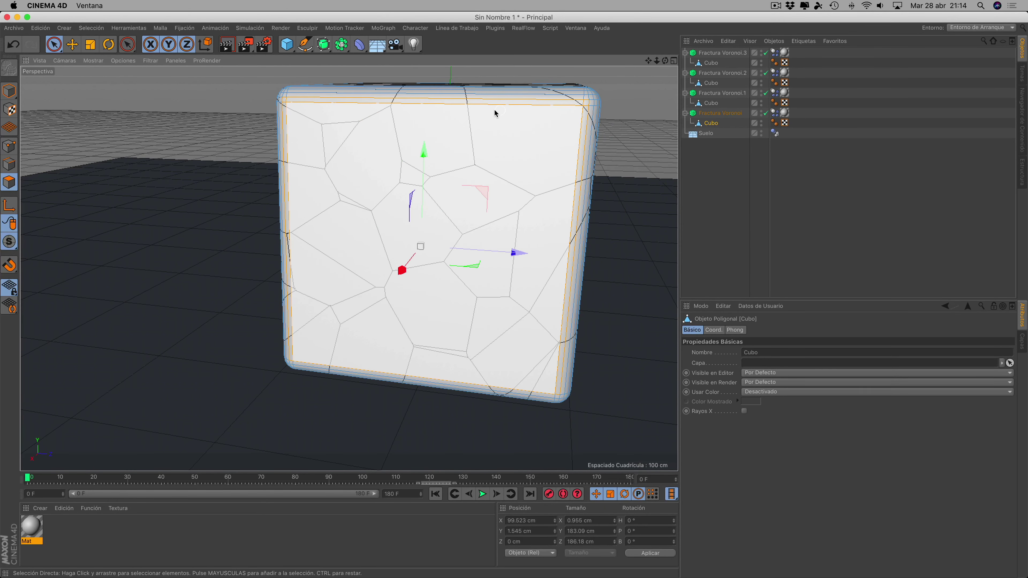
left_click(553, 394)
left_click(553, 393)
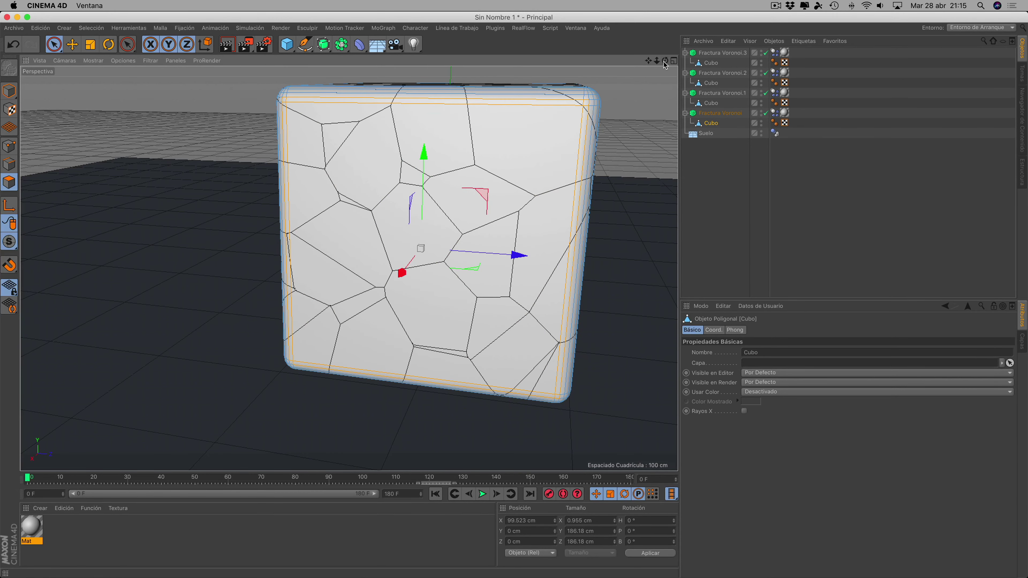
left_click_drag(665, 61, 391, 284)
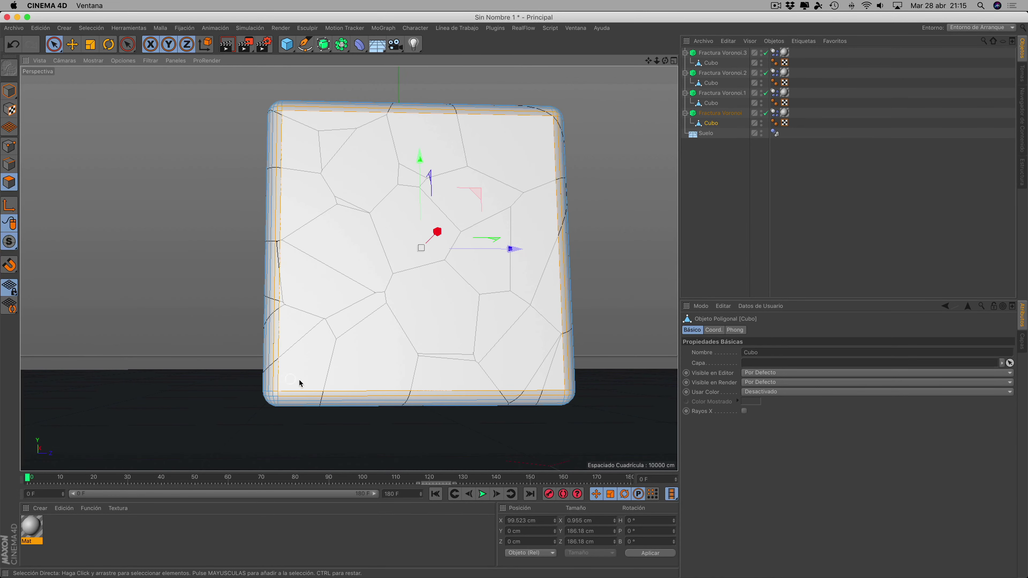
left_click(279, 390)
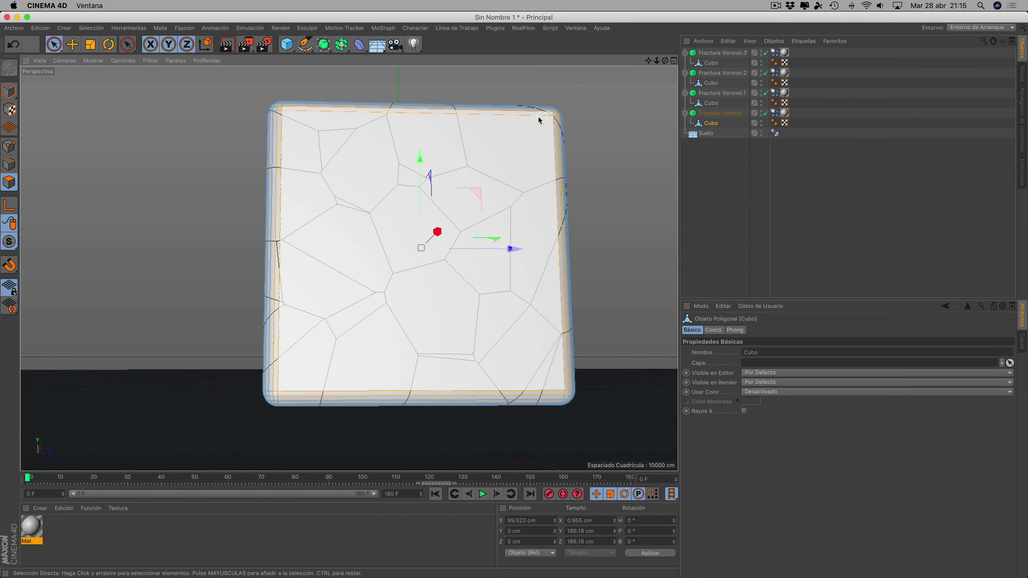
left_click(280, 187)
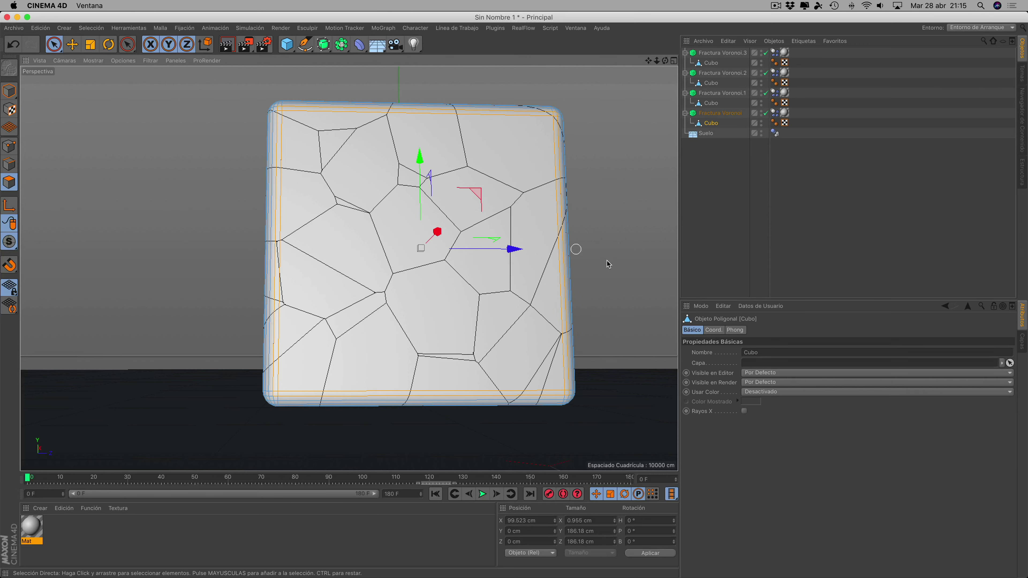
Create material Mat.1 coloured yellow-green: H 66°, S 40%, V 80%
double_click(96, 544)
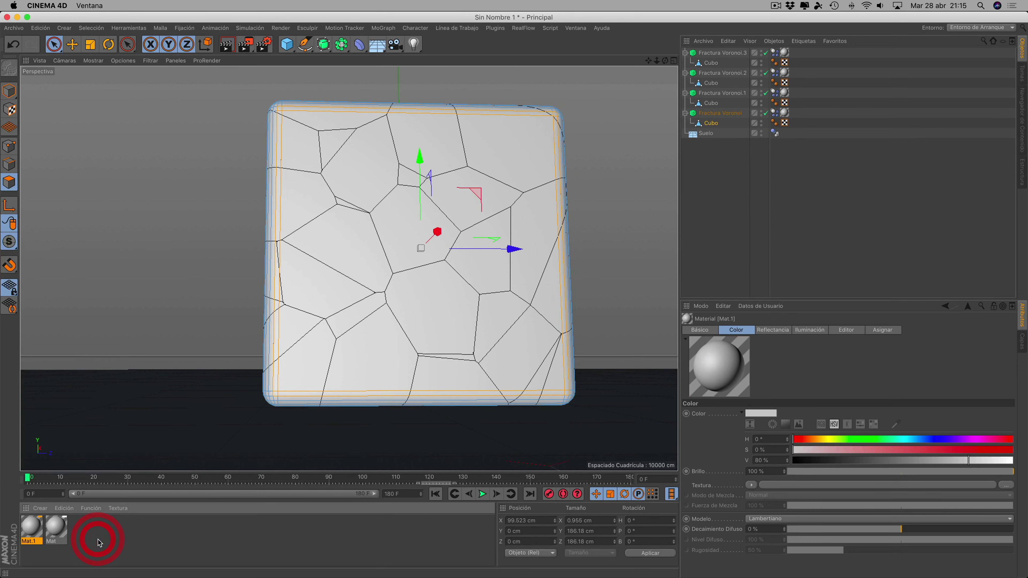
double_click(33, 528)
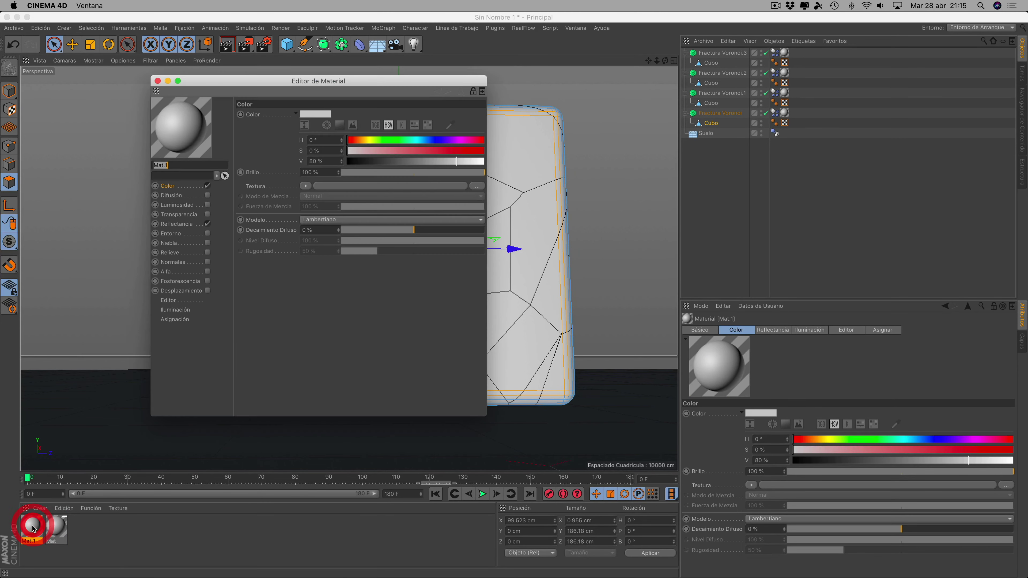
left_click(372, 140)
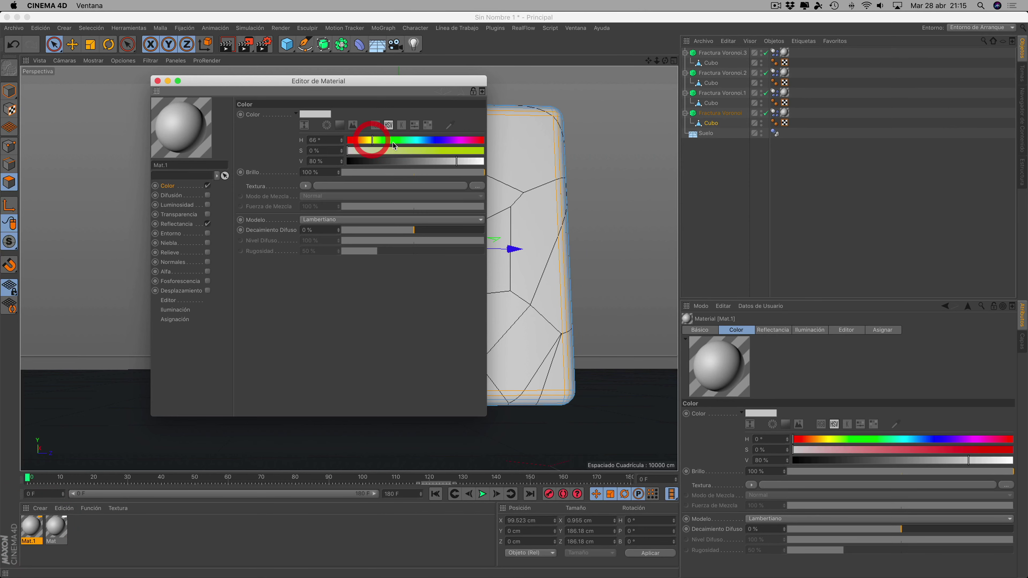
left_click(402, 155)
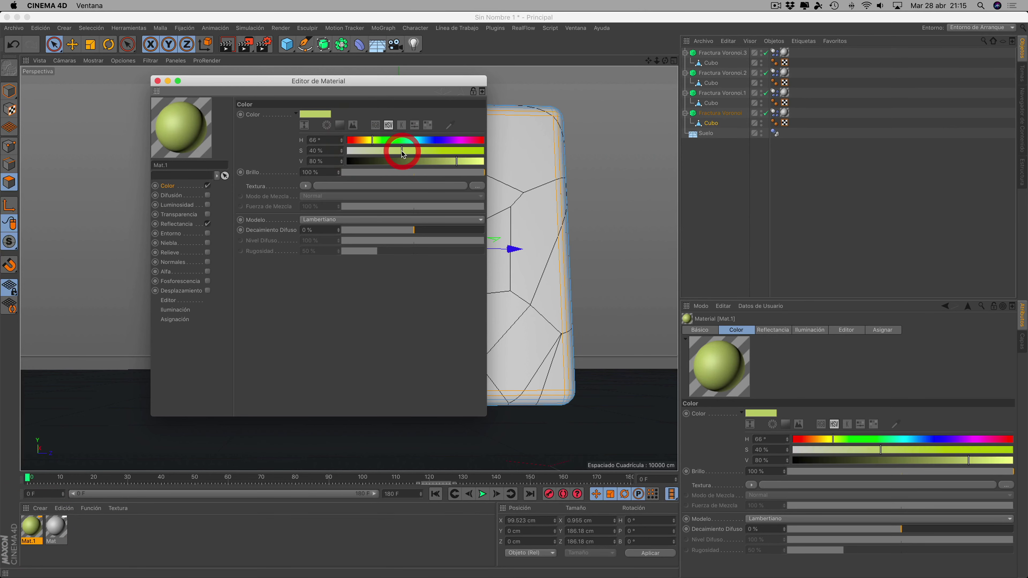
left_click(158, 80)
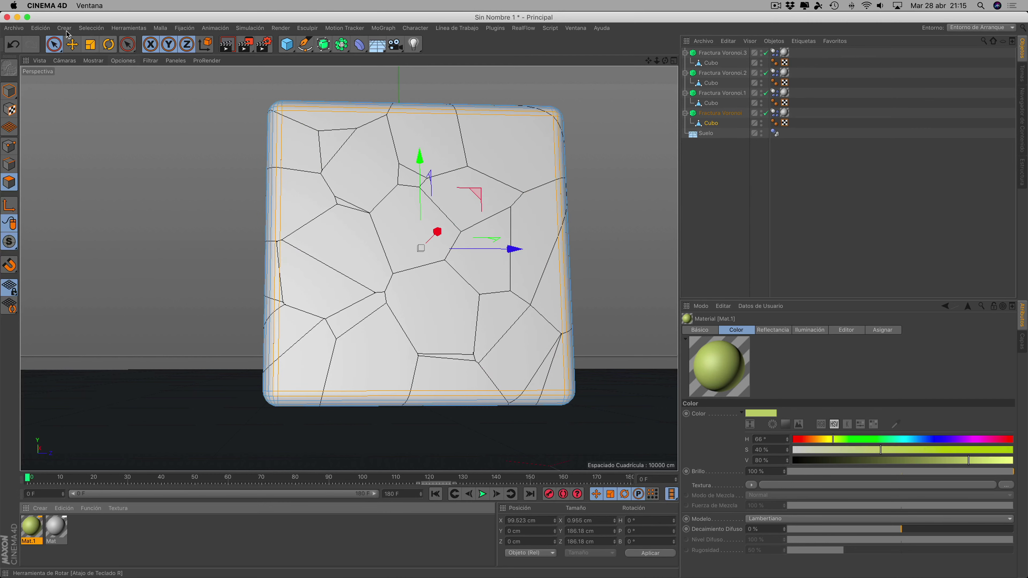
Store the front face as a polygon selection and apply Mat.1 to it
left_click(98, 29)
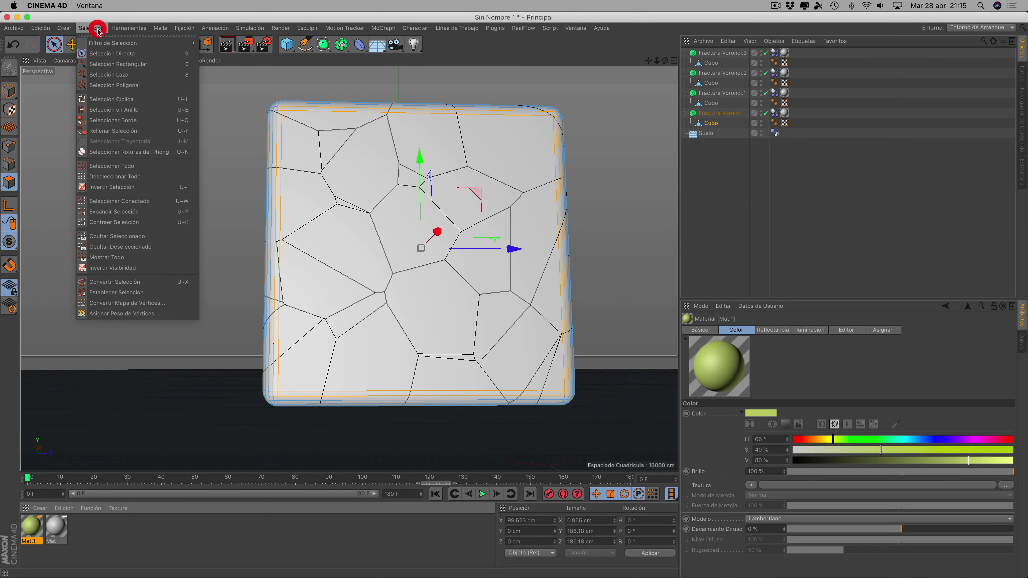
left_click(109, 293)
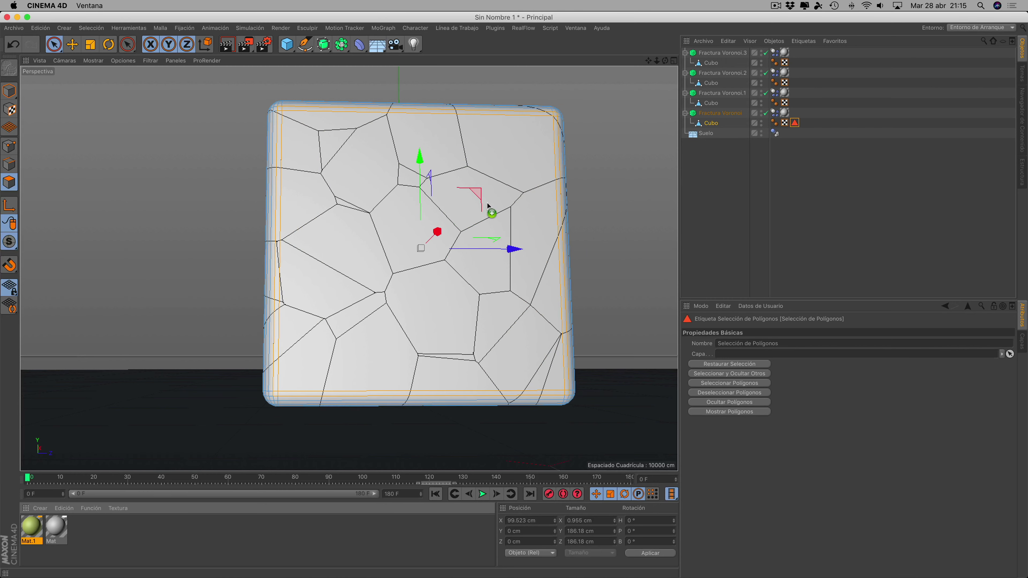
left_click_drag(488, 204, 489, 206)
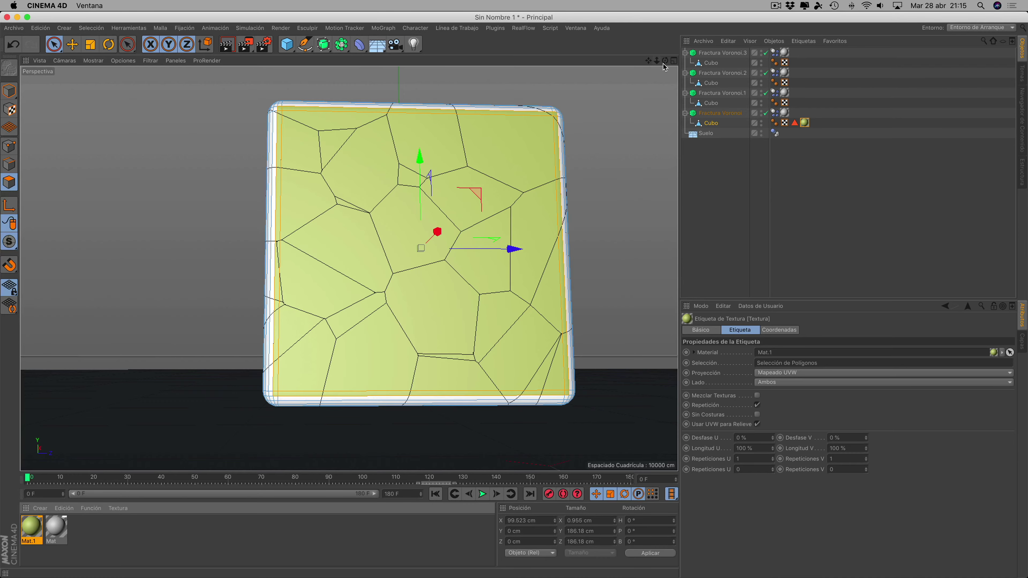
mouse_move(664, 65)
left_mouse_down()
mouse_move(667, 98)
mouse_move(743, 150)
left_mouse_up()
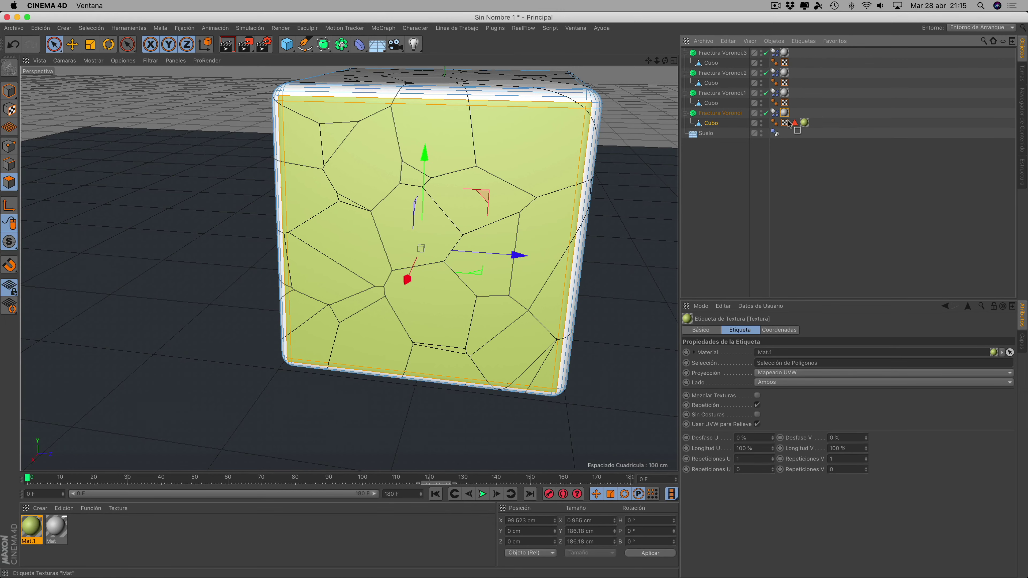
Move the grey Mat tag onto Cubo and clear Mat.1's Selección field
left_click_drag(792, 129, 792, 122)
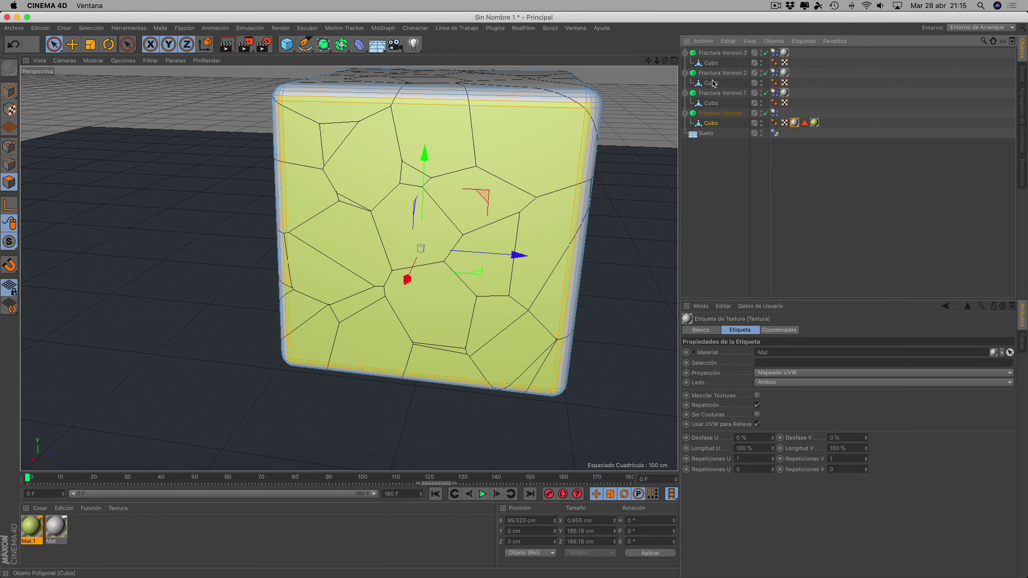
left_click_drag(665, 61, 558, 65)
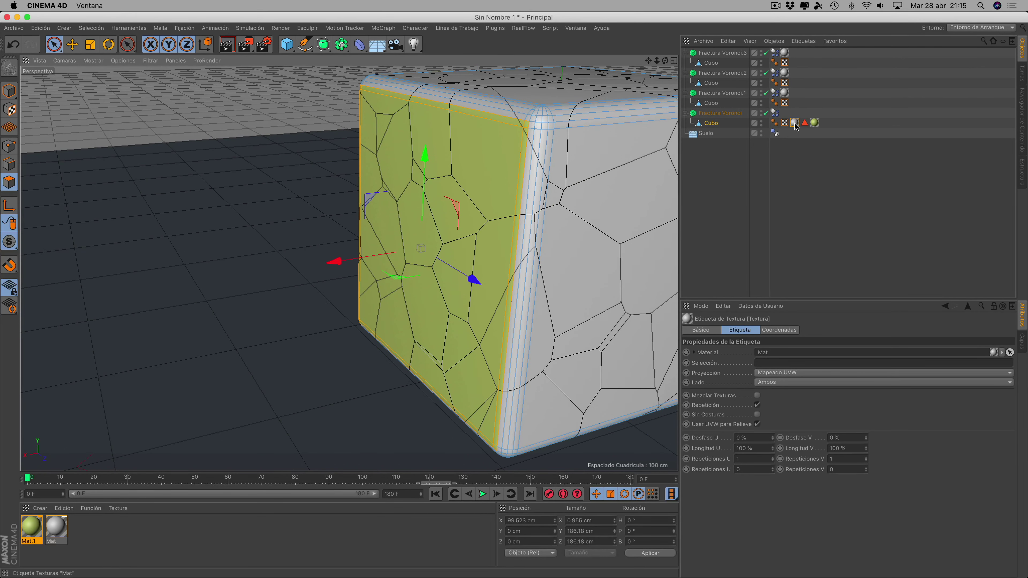
left_click(816, 123)
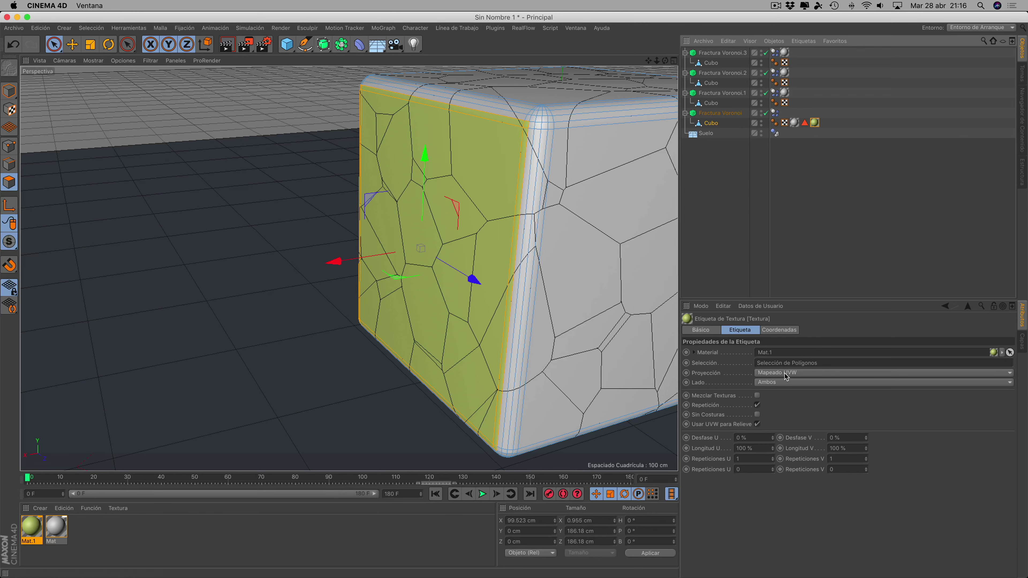
left_click(786, 364)
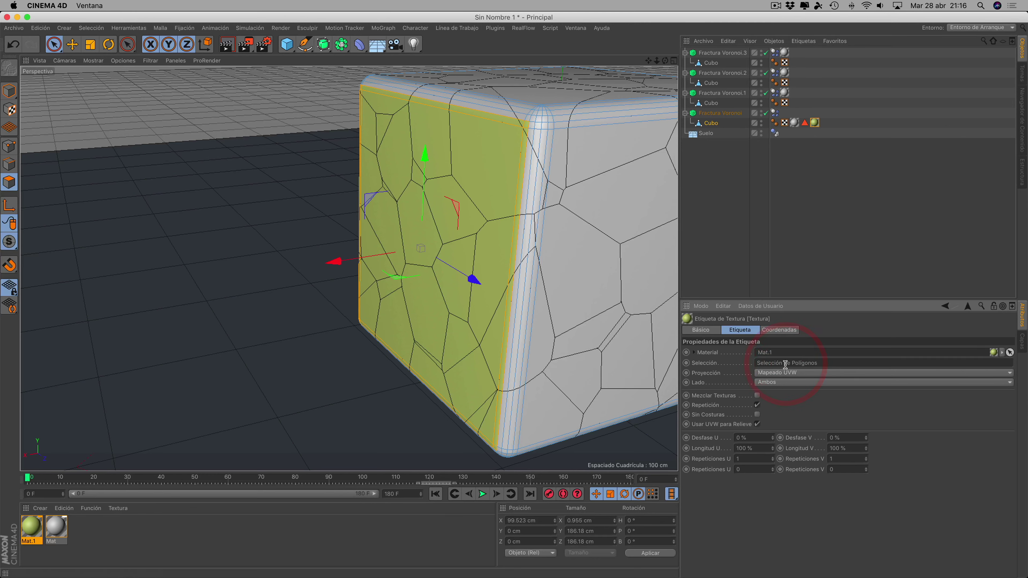
left_click_drag(821, 362, 762, 361)
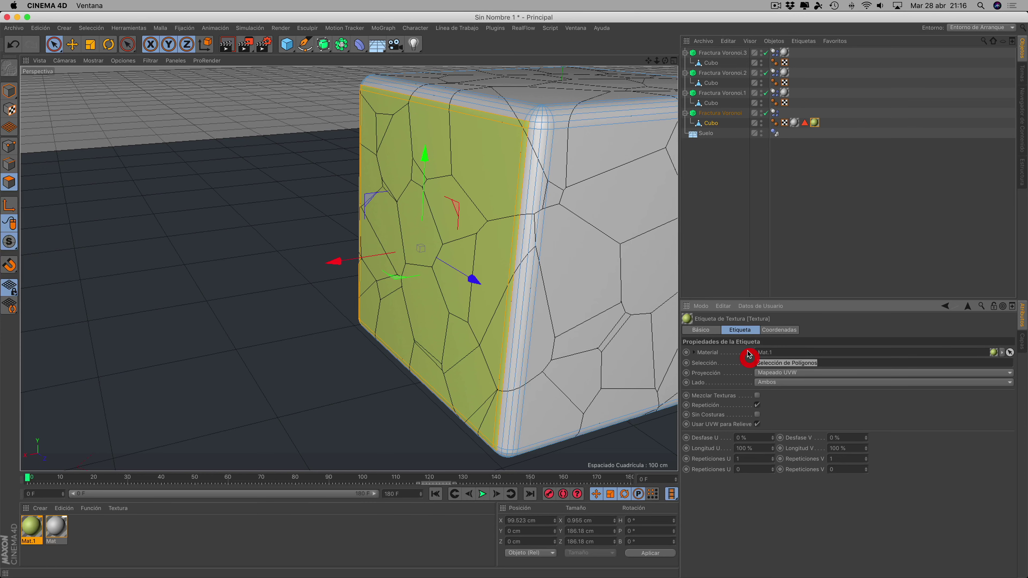
key("BackSpace")
Restrict Mat.1 to the front-face polygon selection again and hide Fractura Voronoi
left_click(211, 247)
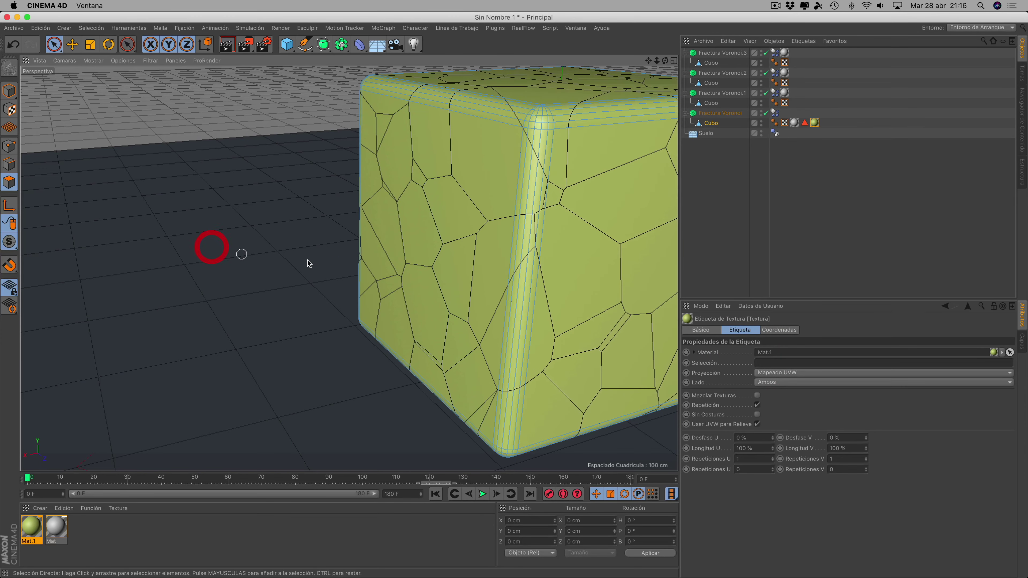
middle_click_drag(416, 271, 349, 269, "alt")
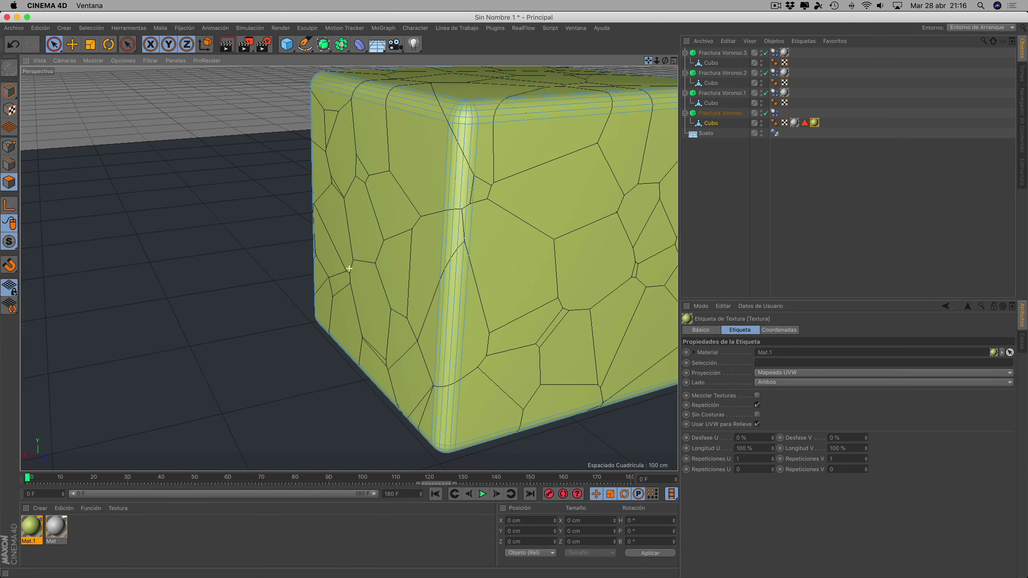
scroll(509, 292, "down", 5)
left_click_drag(509, 291, 532, 229, "alt")
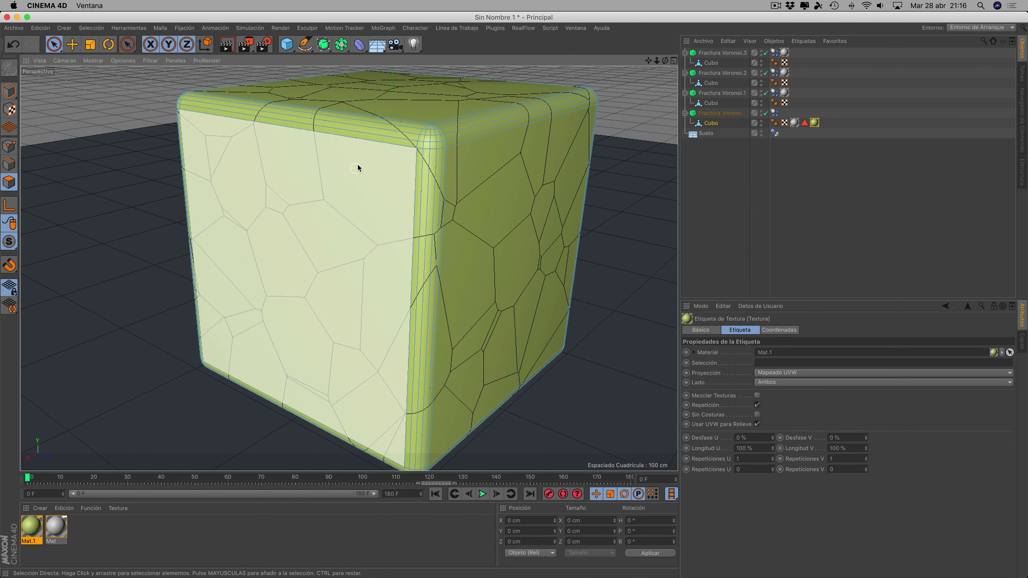
left_click(815, 123)
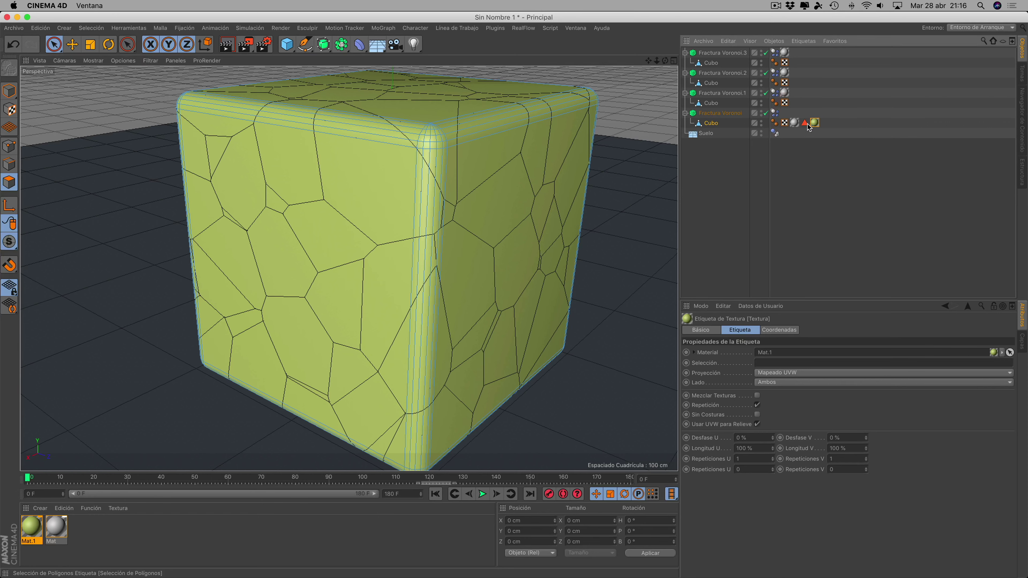
left_click_drag(788, 354, 779, 364)
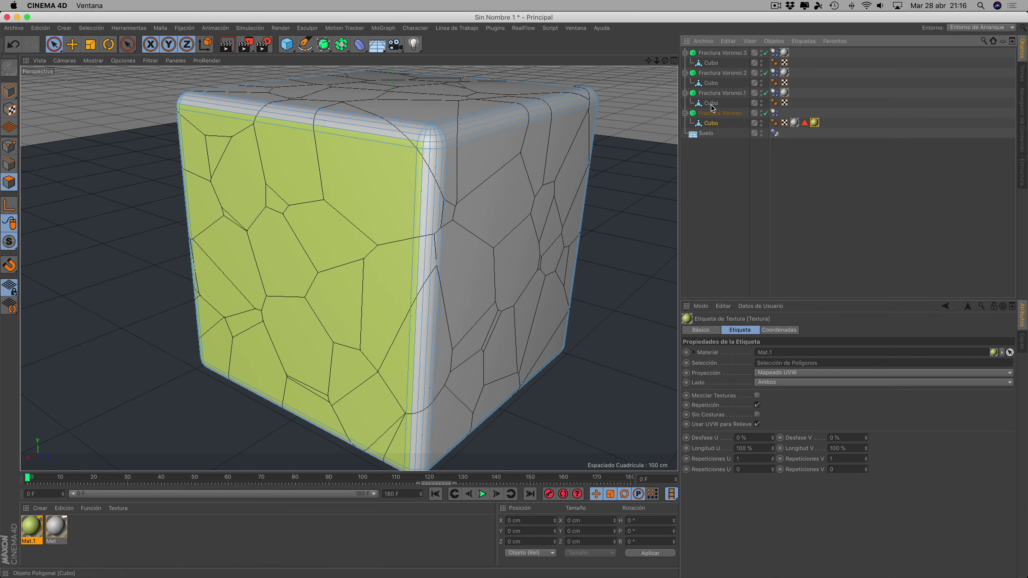
left_click(762, 114)
Store the front-face polygons of Fractura Voronoi.1's Cubo with Establecer Selección
left_click(719, 94)
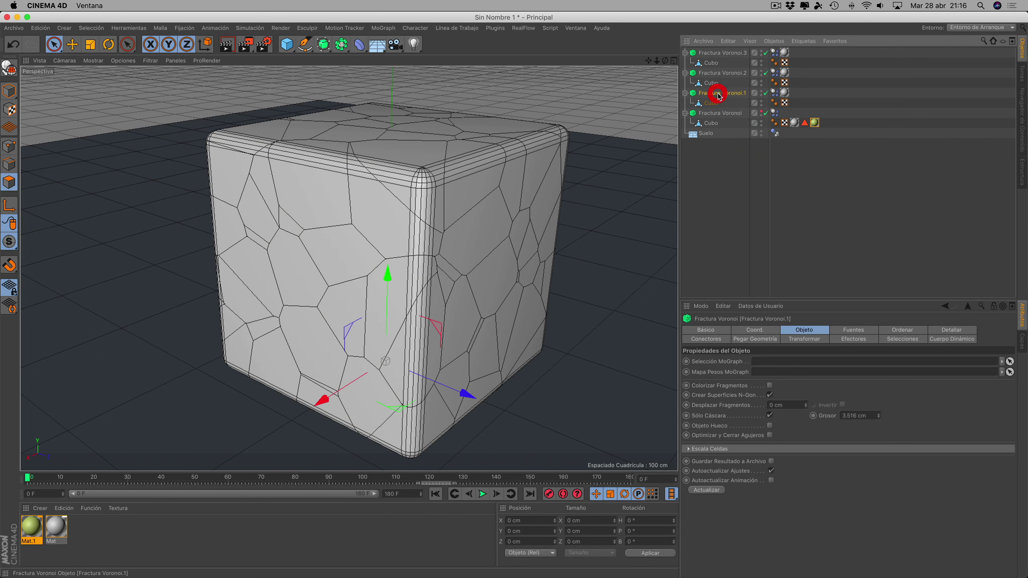
left_click(711, 103)
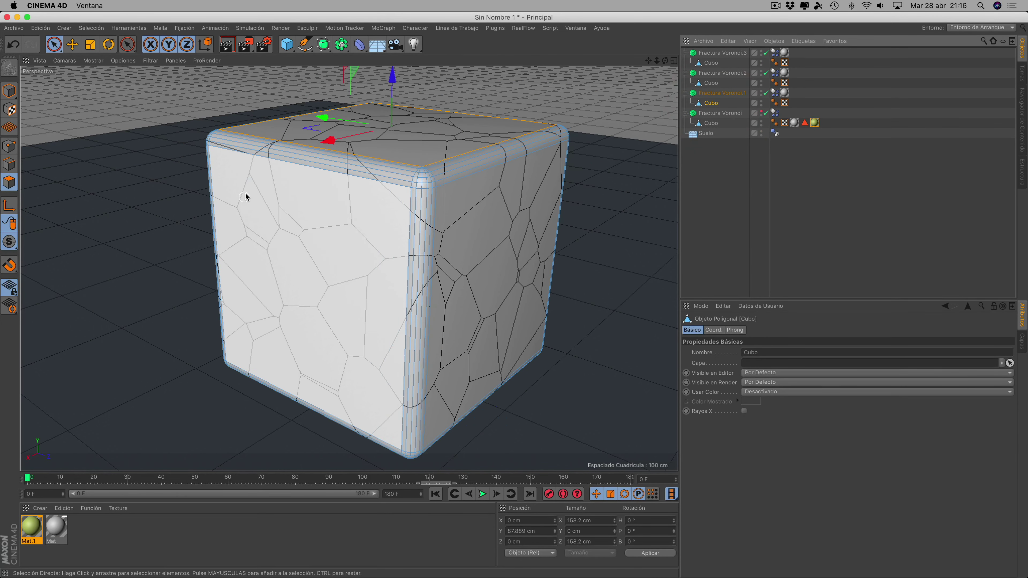
left_click_drag(667, 62, 516, 287)
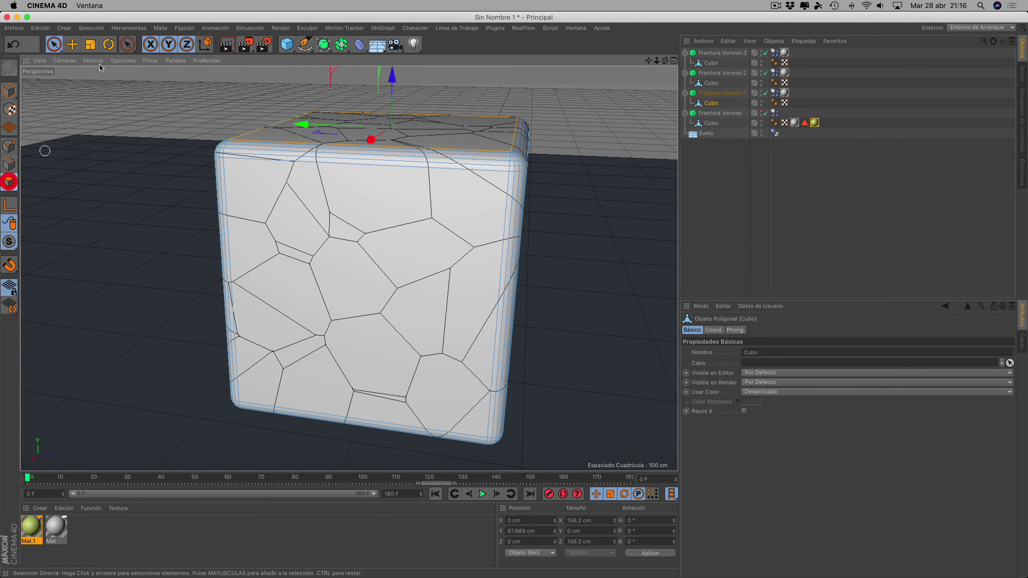
left_click(225, 162)
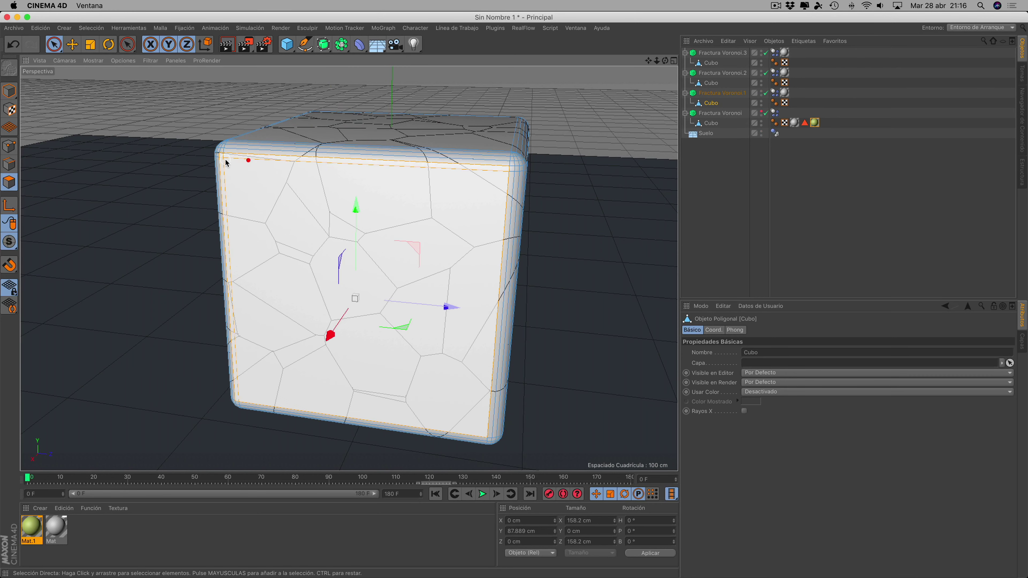
left_click(509, 169, "shift")
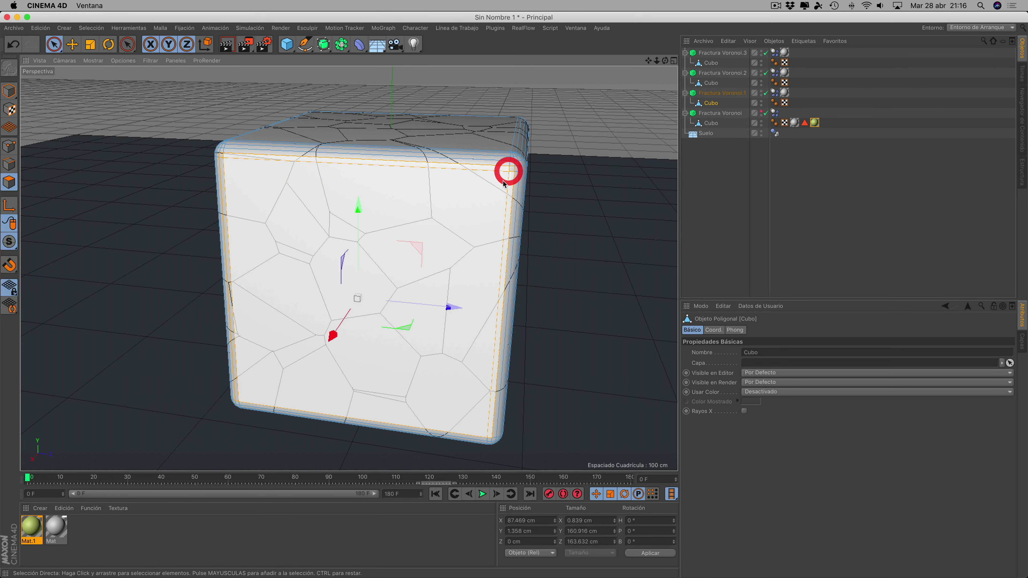
left_click(488, 438, "shift")
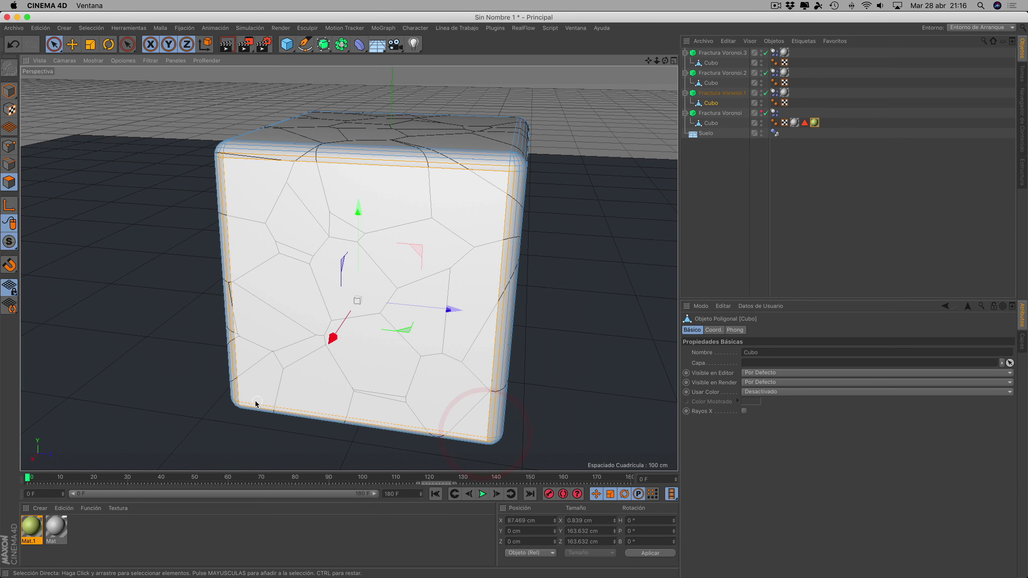
left_click(242, 402, "shift")
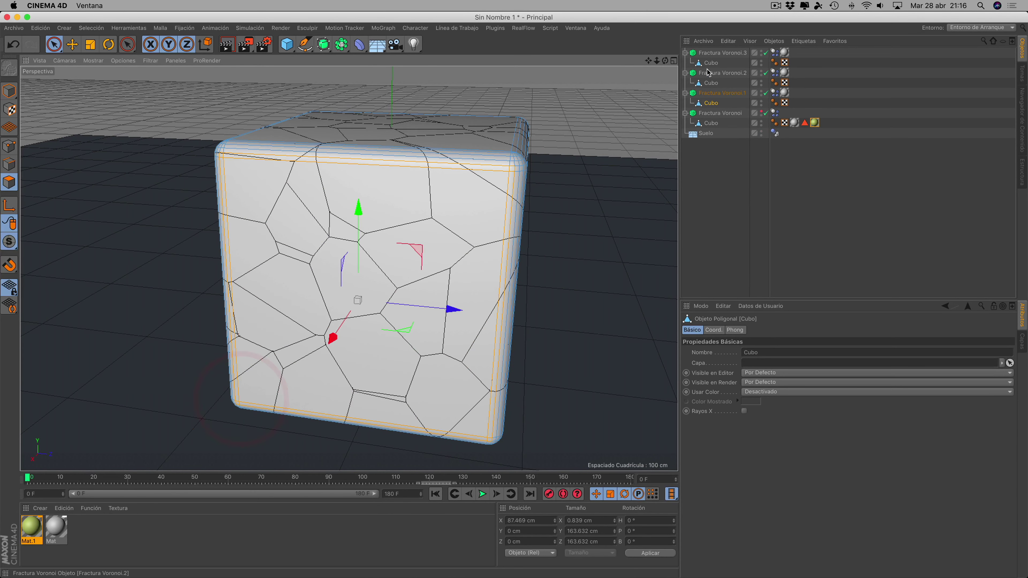
left_click(88, 29)
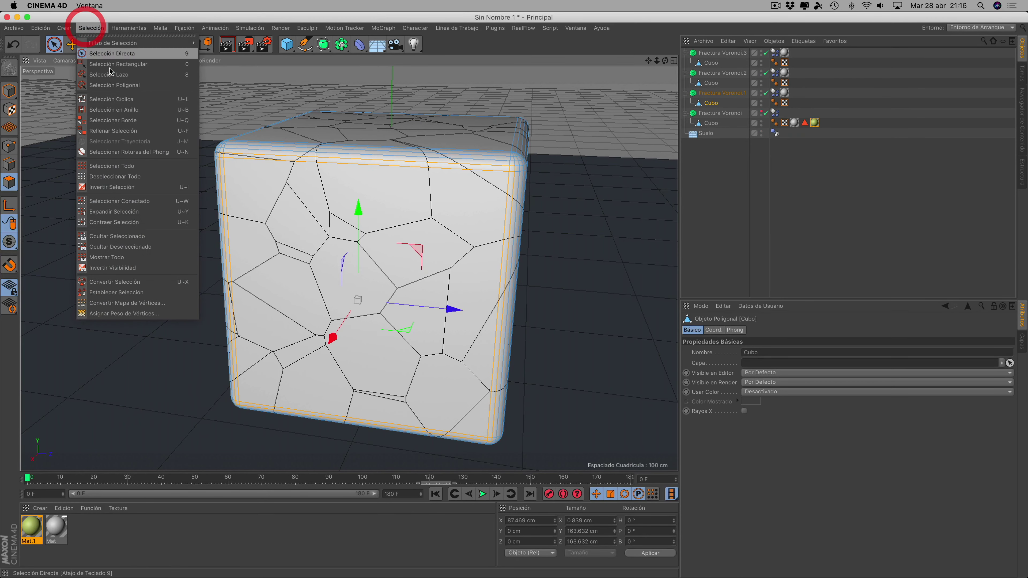
left_click(114, 293)
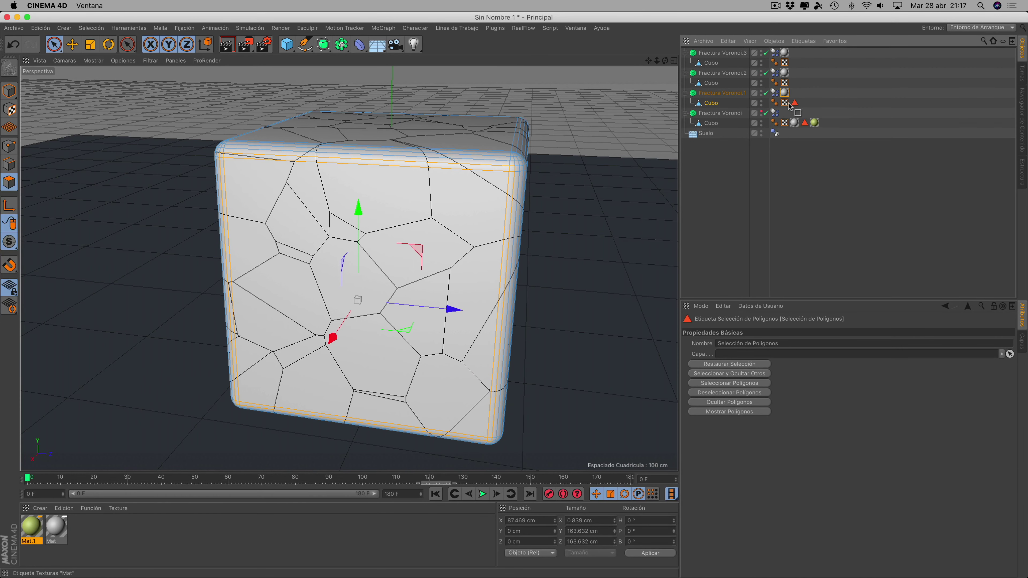
Move grey Mat onto Cubo, then create cyan Mat.2 (H 188°, S 46%) on Fractura Voronoi.1
left_click_drag(791, 107, 795, 106)
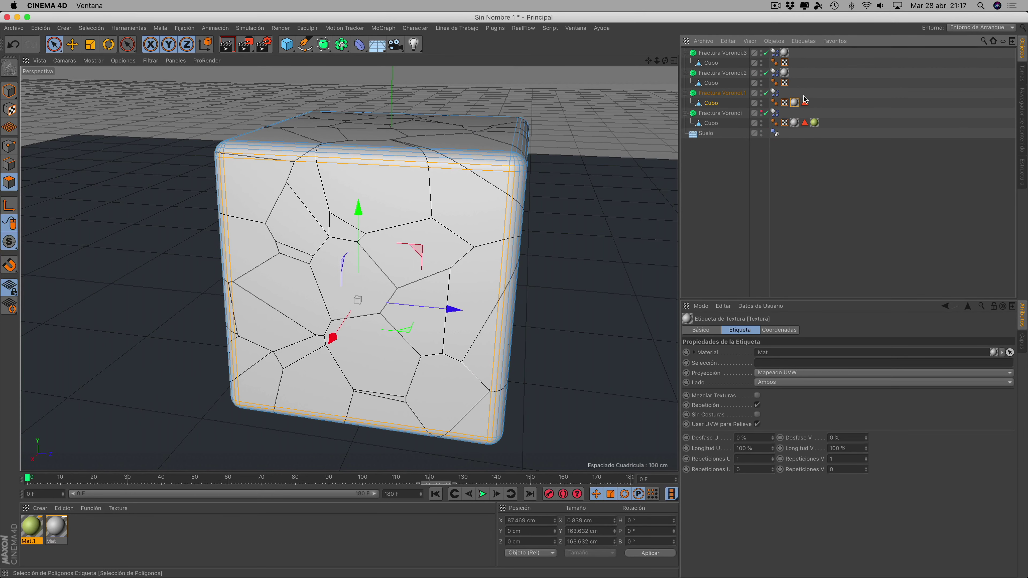
double_click(128, 530)
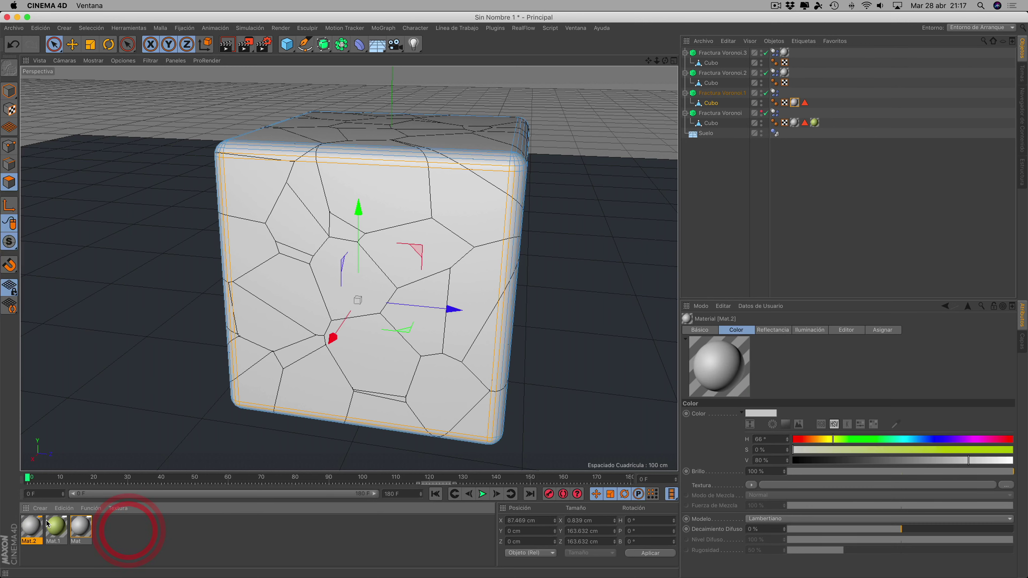
double_click(31, 526)
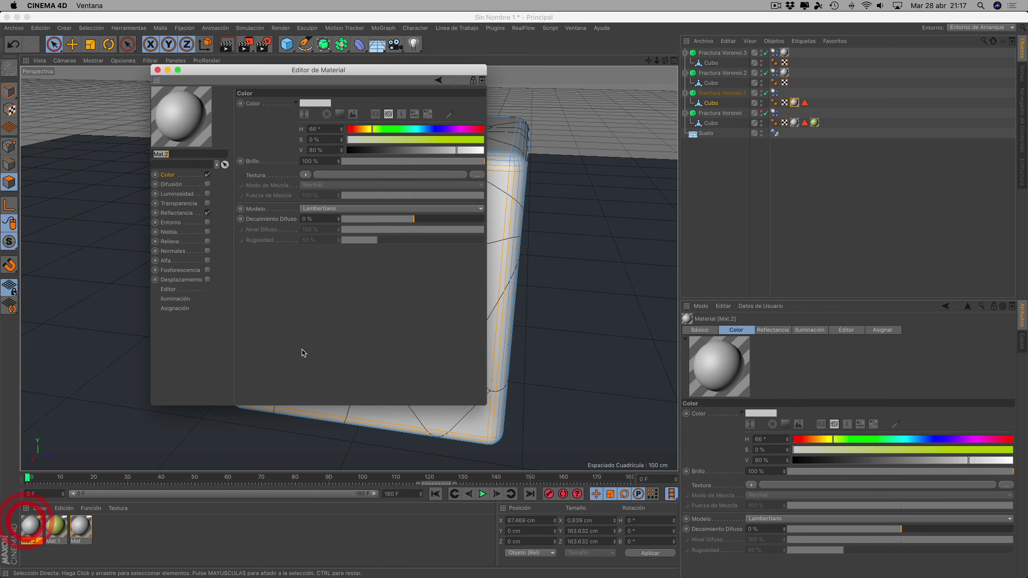
left_click(419, 130)
left_click(410, 140)
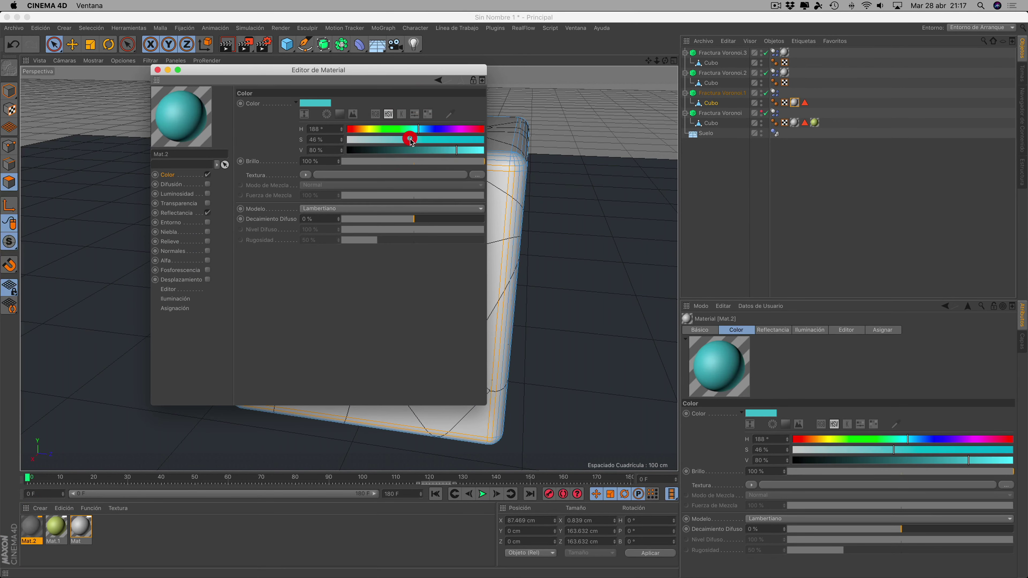
left_click(157, 69)
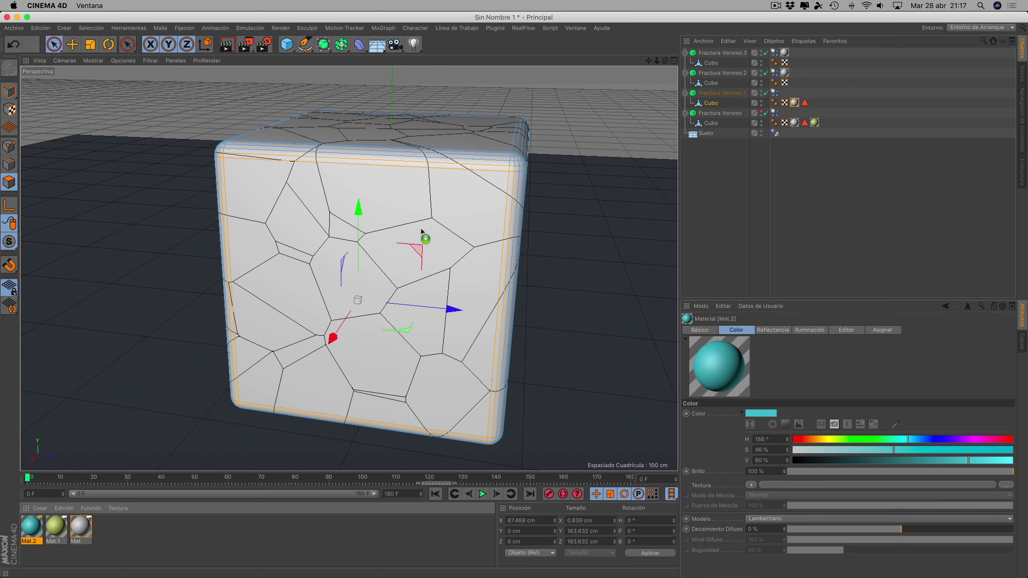
left_click_drag(421, 228, 421, 228)
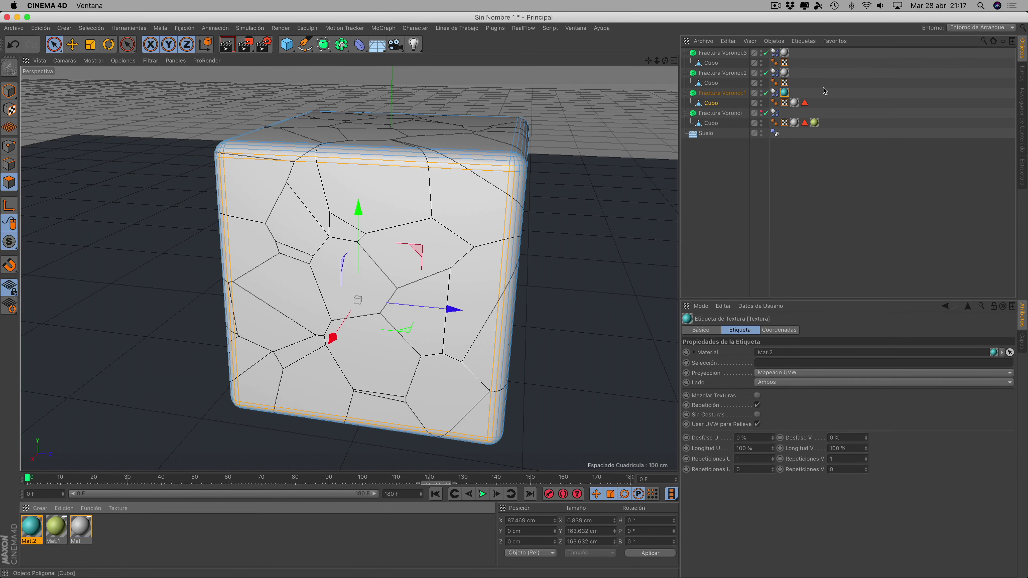
Move the Mat.2 tag onto Cubo and restrict it to the front-face polygon selection
left_click(786, 94)
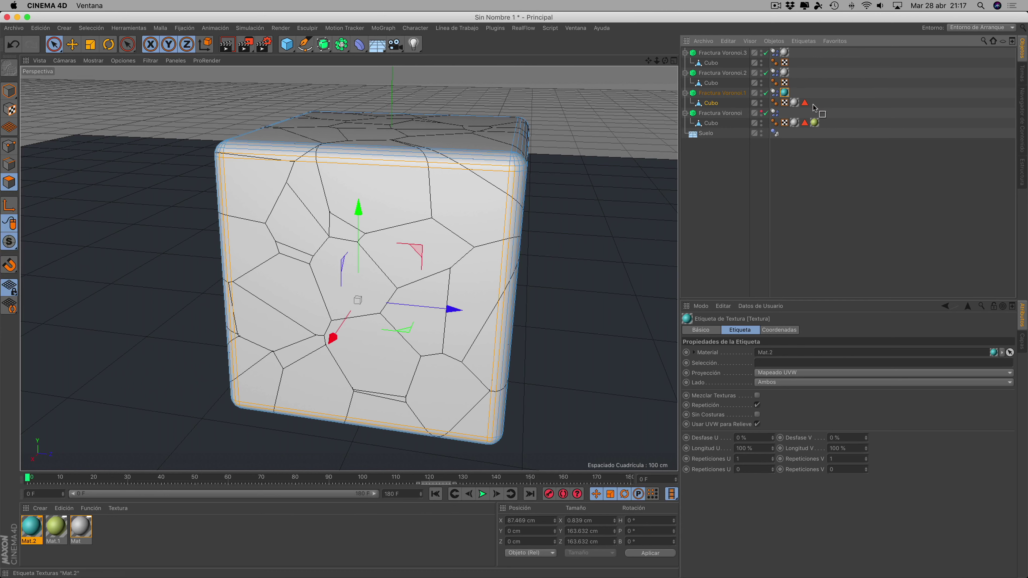
left_click_drag(811, 107, 813, 103)
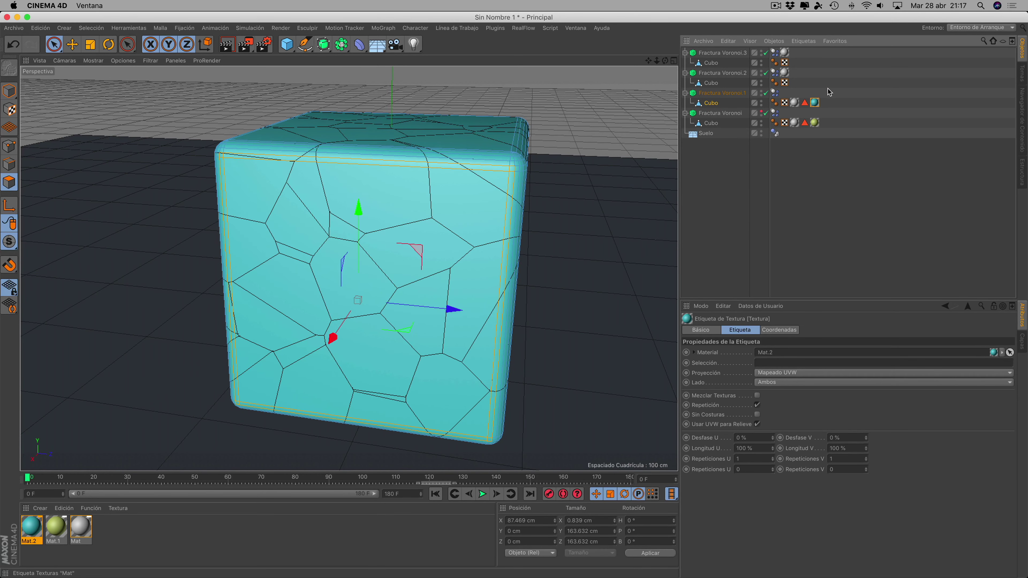
left_click(817, 105)
left_click(771, 363)
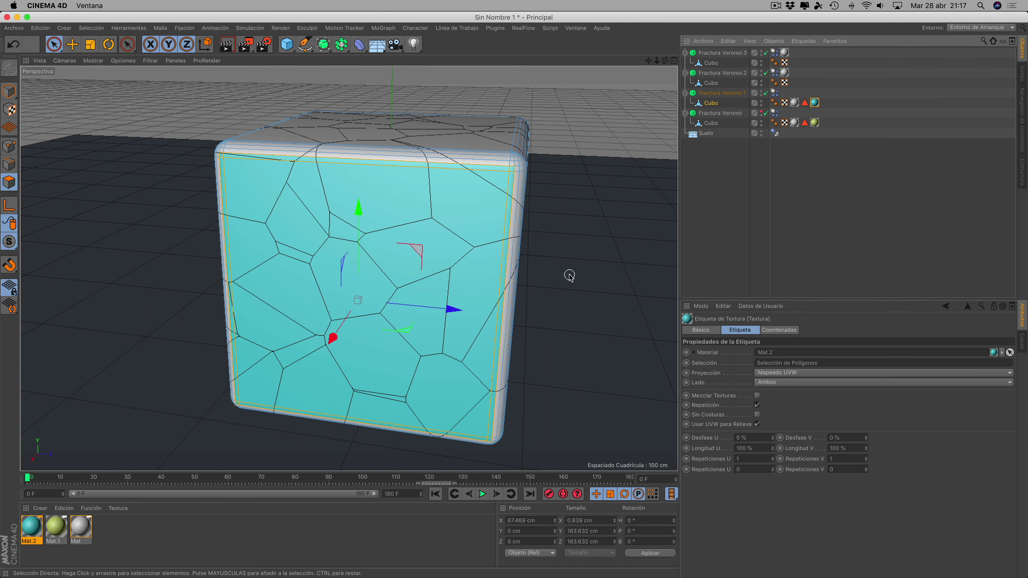
mouse_move(665, 60)
left_mouse_down()
mouse_move(647, 65)
mouse_move(704, 83)
left_mouse_up()
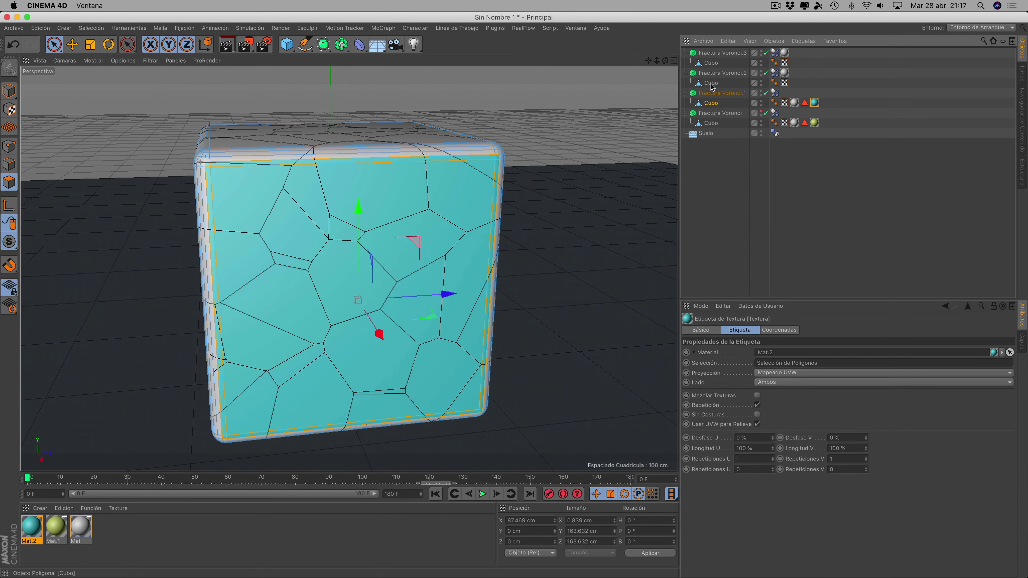
Hide Fractura Voronoi.1 and store Fractura Voronoi.2 Cubo's front-face polygons as a selection set
left_click(713, 83)
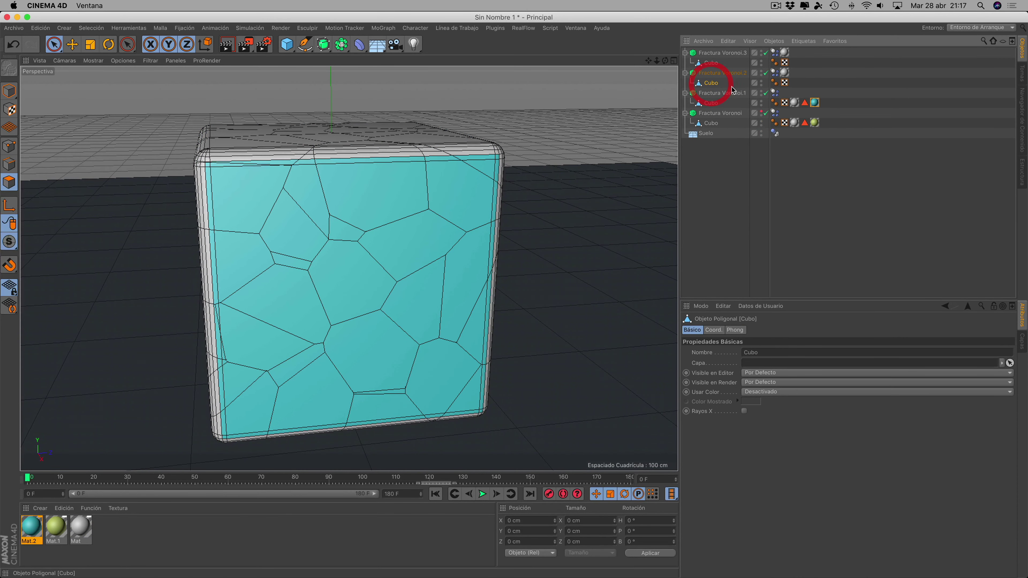
left_click(761, 93)
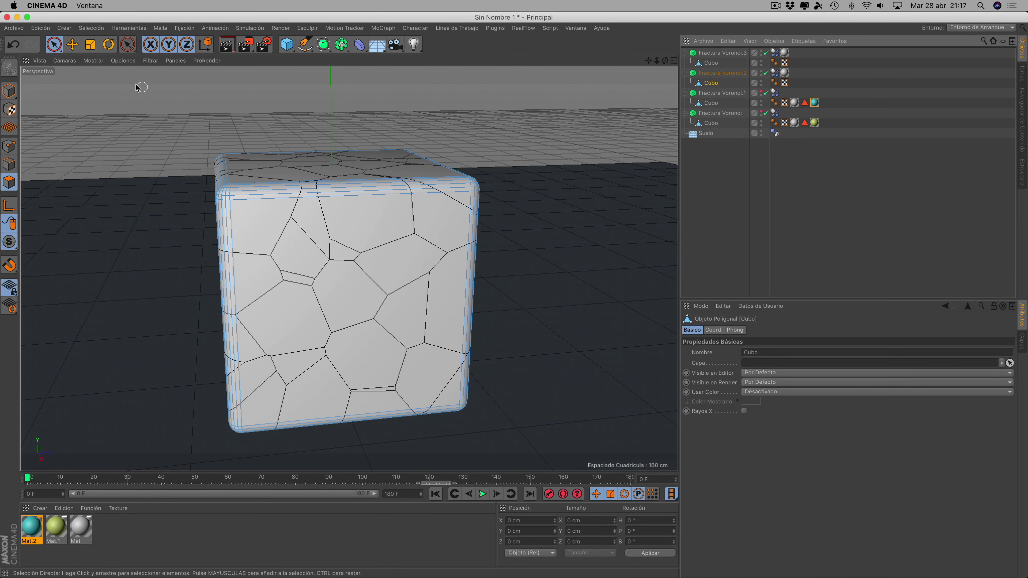
left_click(233, 203)
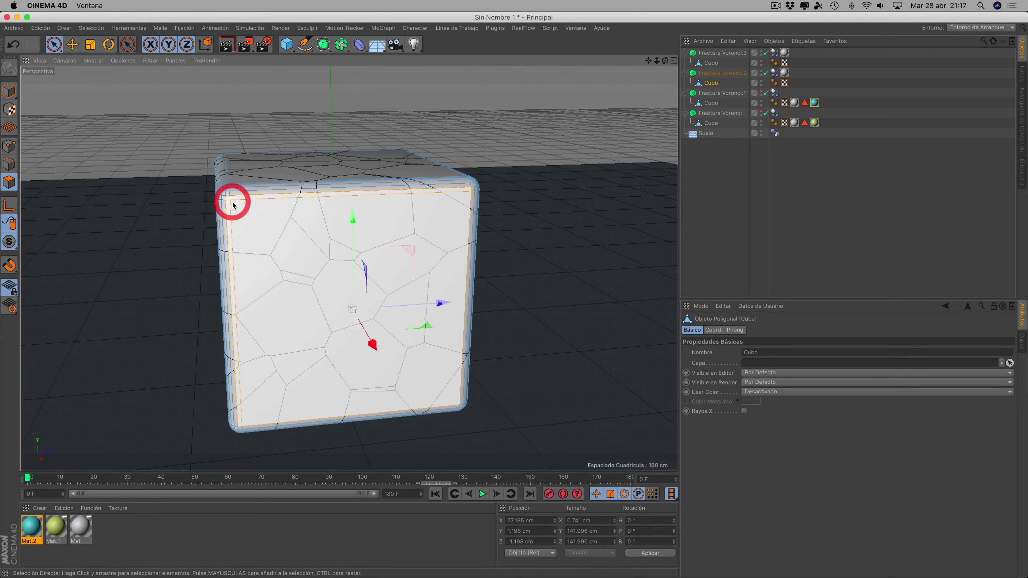
left_click(470, 191)
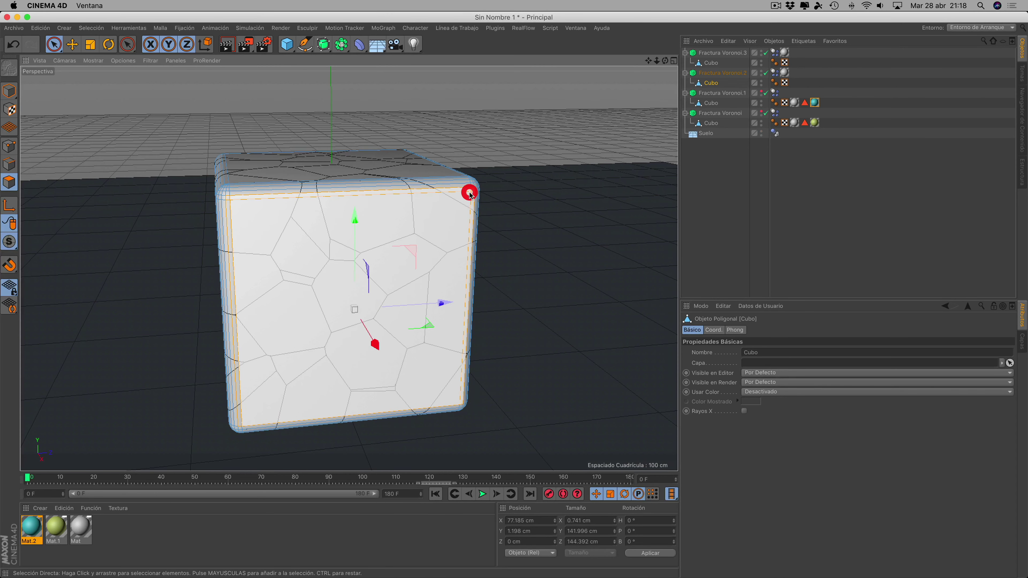
left_click(456, 401)
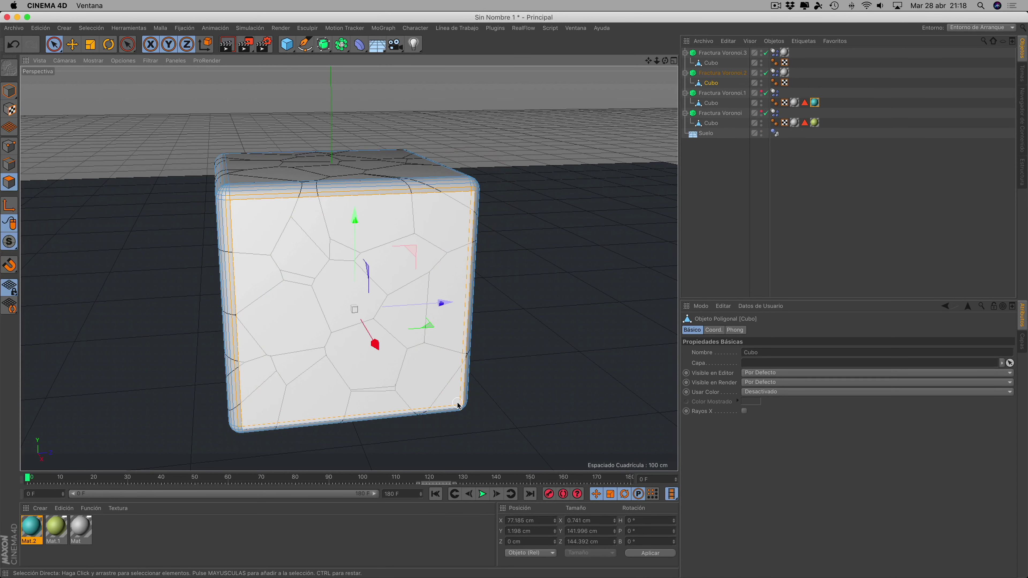
left_click(457, 405, "shift")
left_click(241, 424, "shift")
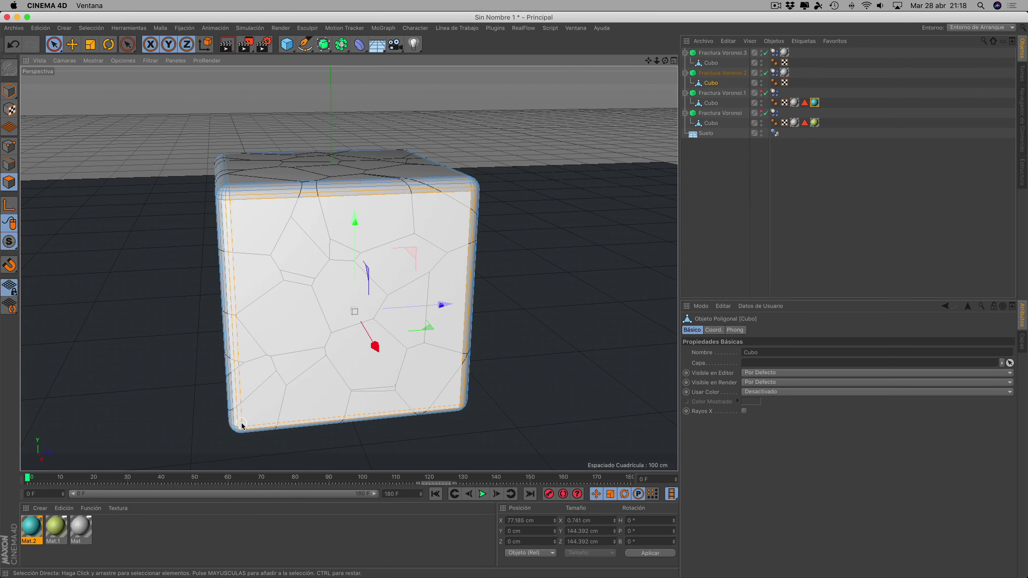
left_click(242, 424)
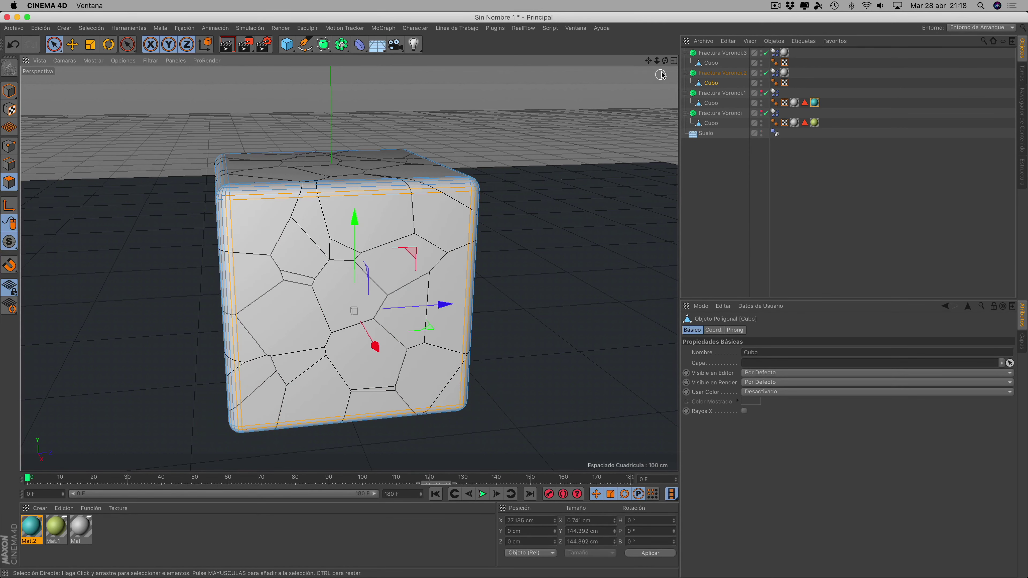
left_click_drag(661, 75, 661, 53)
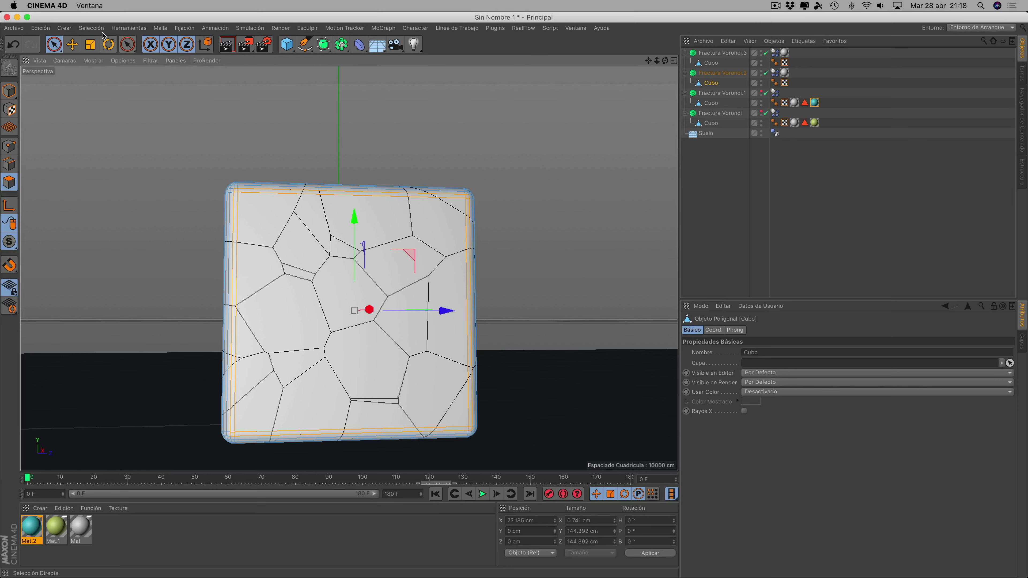
left_click(91, 27)
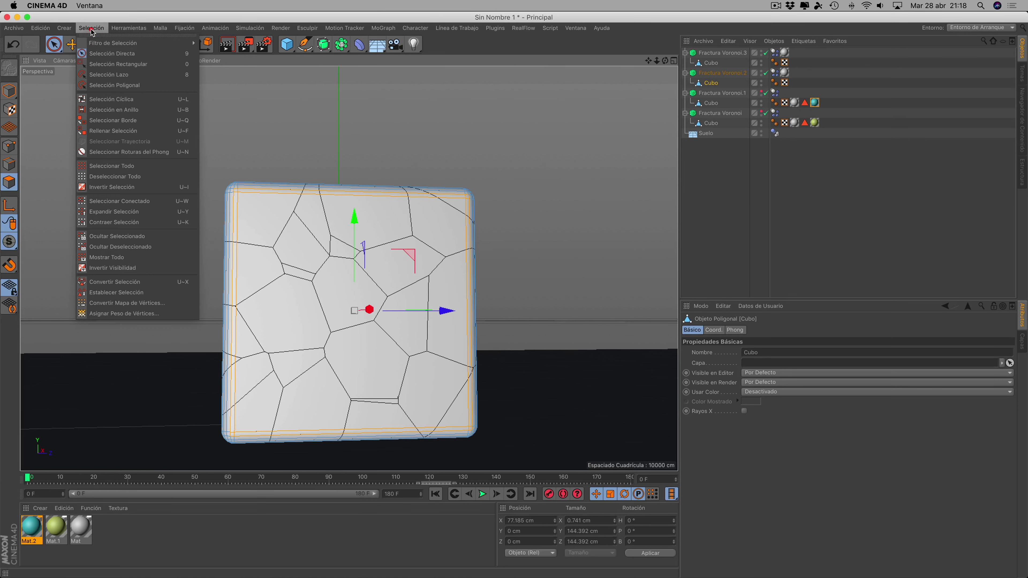
left_click(111, 292)
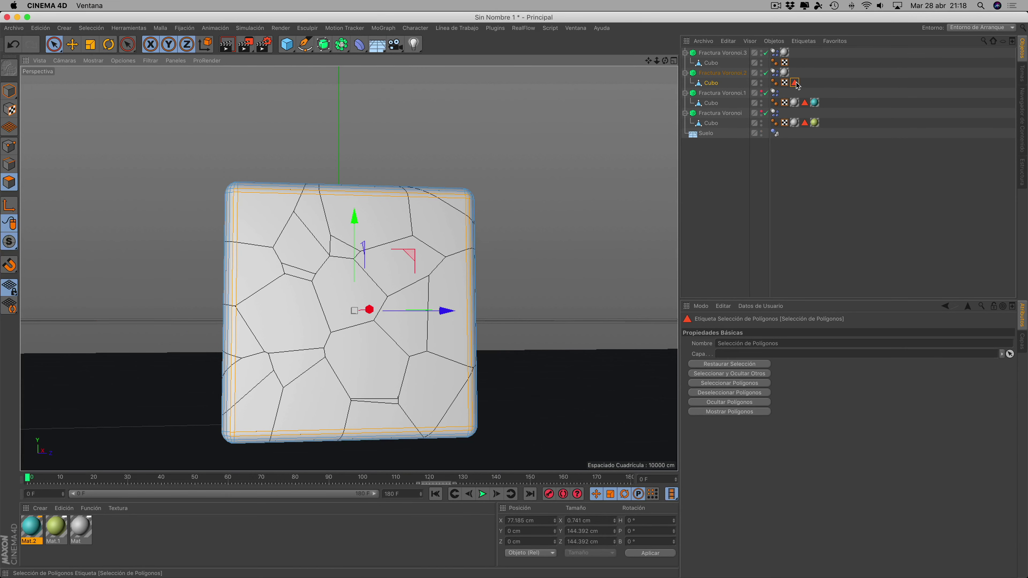
Create purple Mat.3 (H 288°, S 23%) and apply it to Fractura Voronoi.2
left_click(136, 530)
double_click(135, 530)
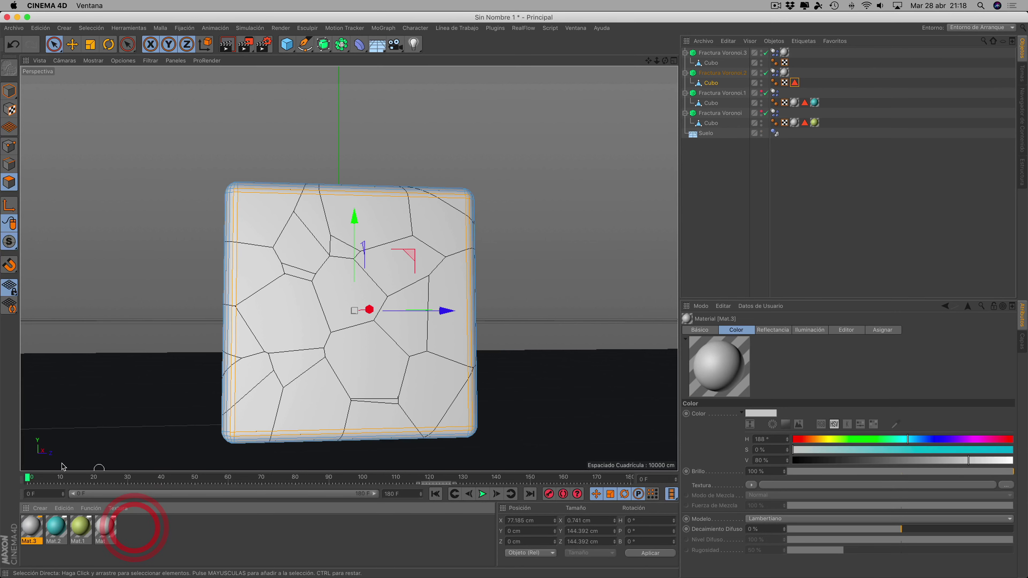
double_click(32, 523)
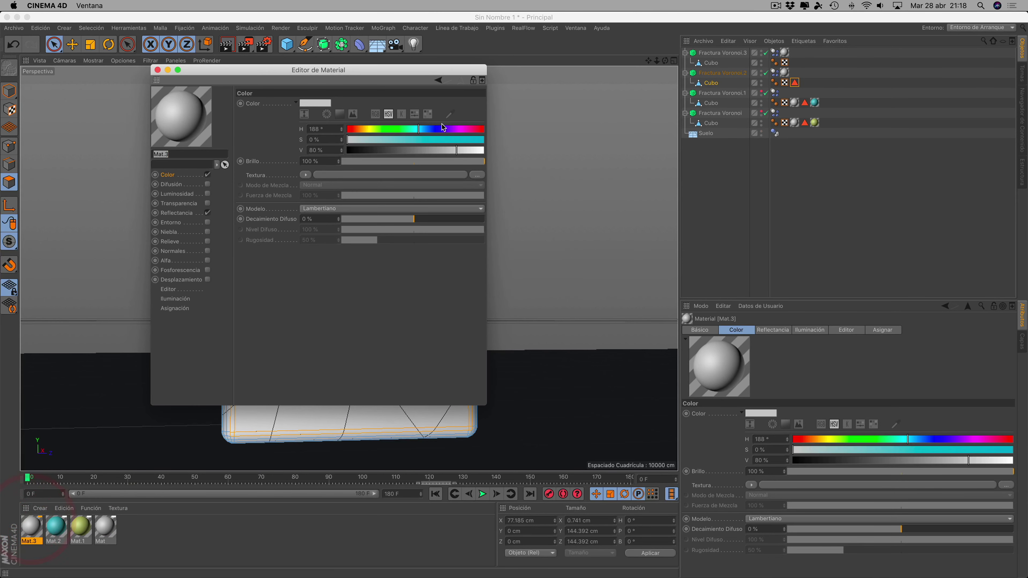
left_click(456, 128)
left_click_drag(400, 140, 379, 139)
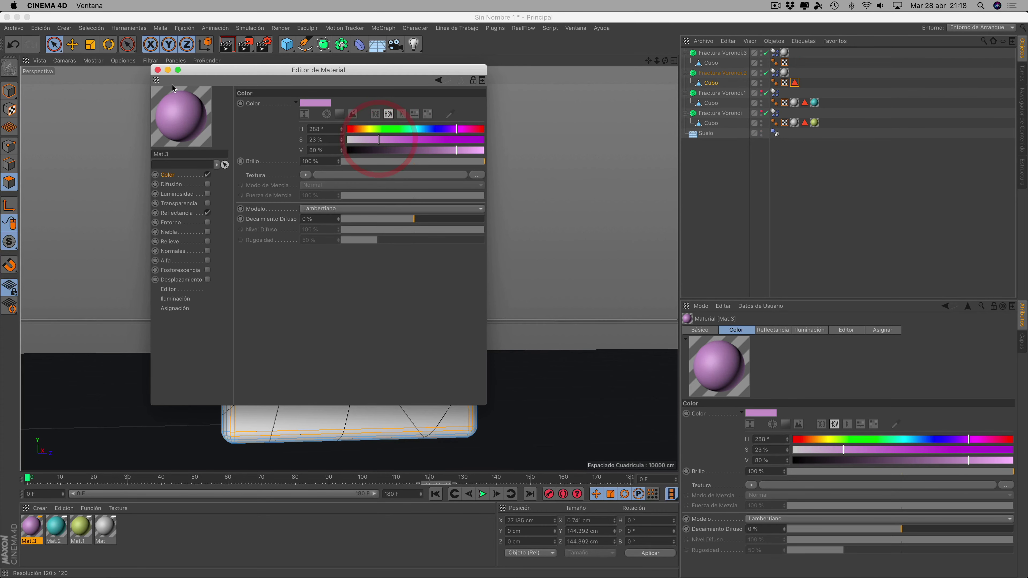
left_click(158, 70)
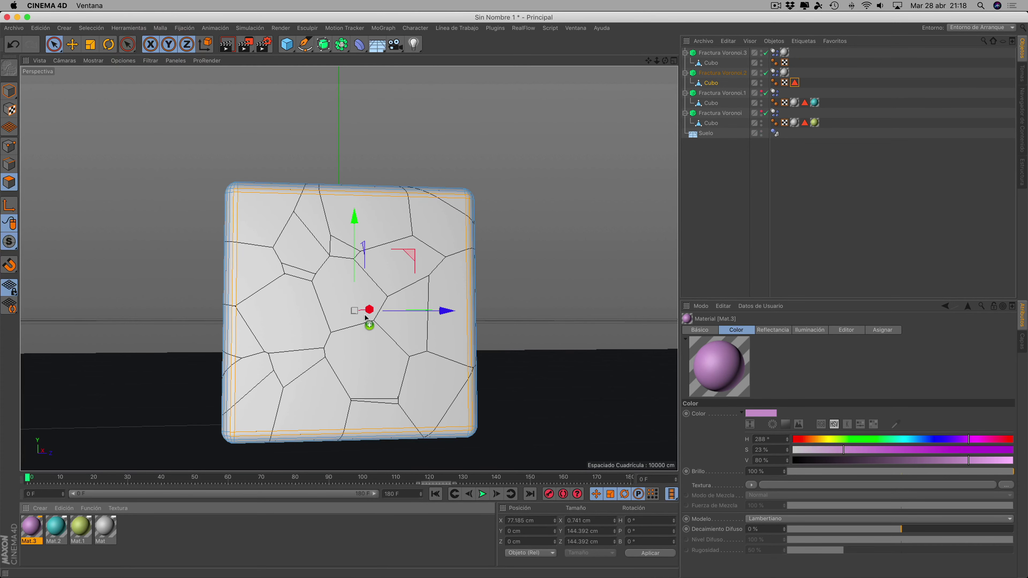
left_click_drag(321, 303, 322, 304)
Reorder Fractura Voronoi.2's texture tags and restrict Mat.3 to the front-face polygon selection
left_click_drag(533, 197, 550, 170, "alt")
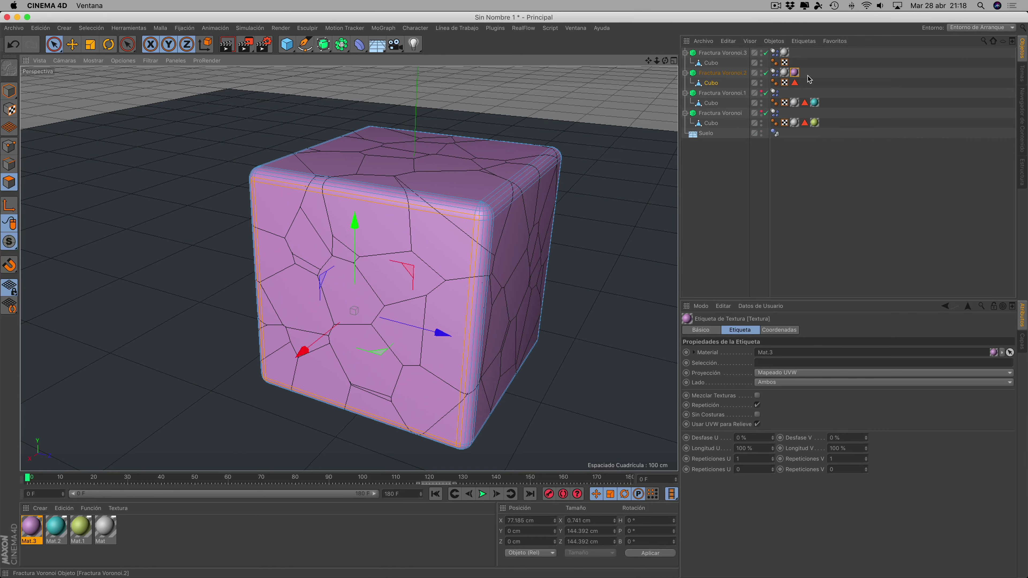
left_click_drag(785, 73, 793, 85)
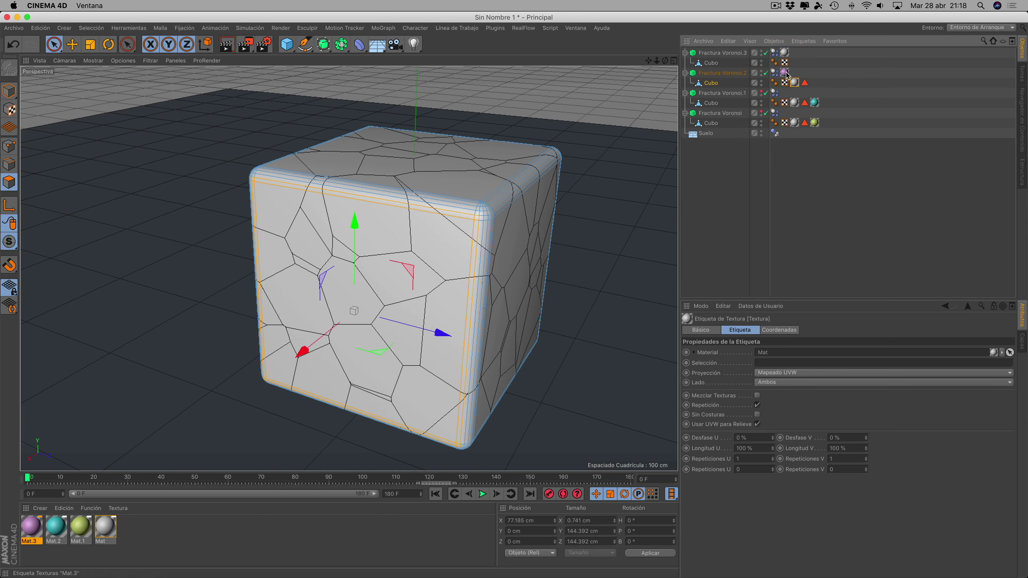
left_click_drag(810, 78, 815, 83)
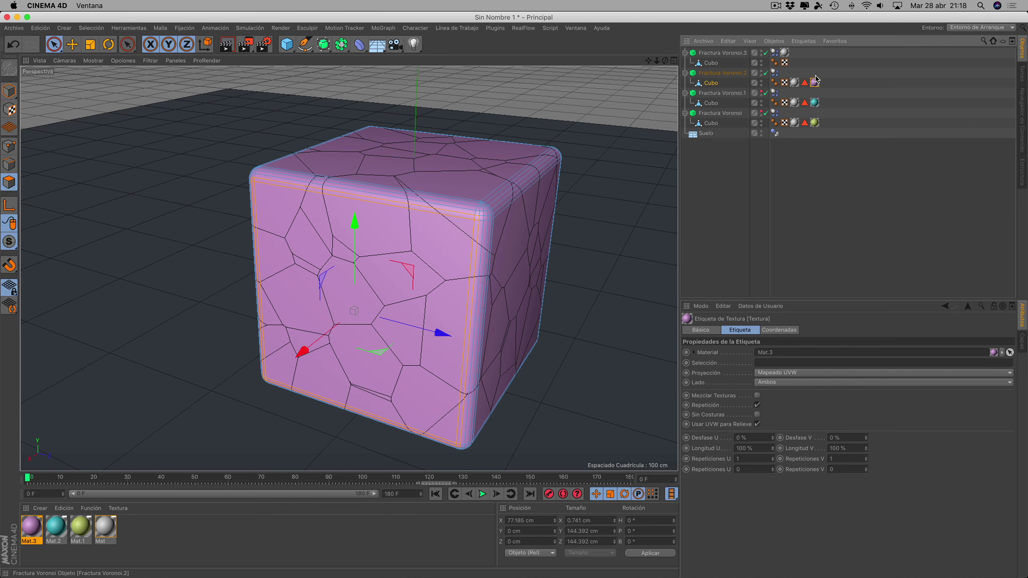
left_click(816, 84)
left_click_drag(805, 82, 774, 366)
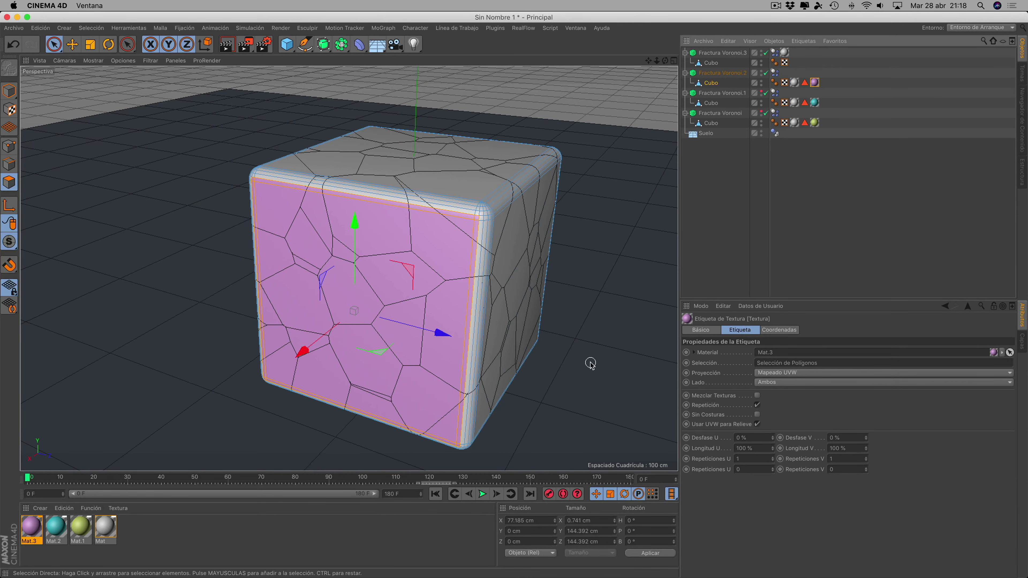
left_click(711, 62)
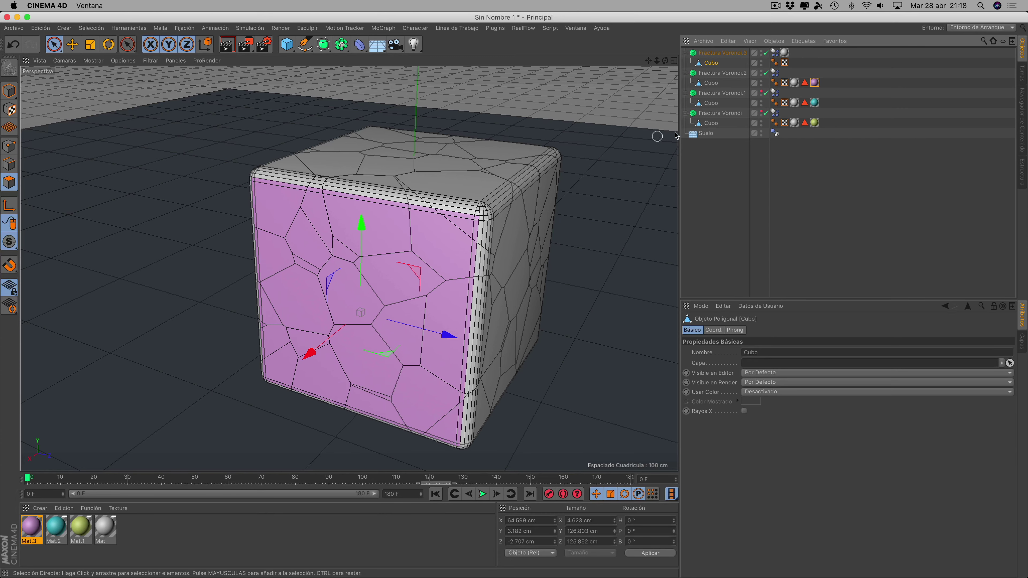
Hide Fractura Voronoi.2 and store Fractura Voronoi.3 Cubo's front-face polygons as a selection set
left_click(762, 73)
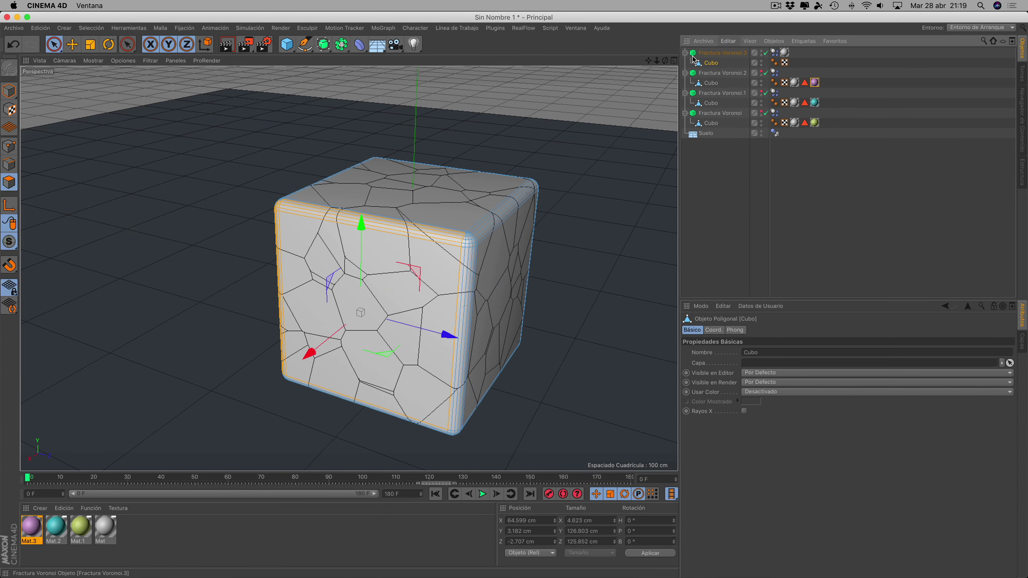
mouse_move(665, 60)
left_mouse_down()
mouse_move(631, 69)
mouse_move(664, 64)
left_mouse_up()
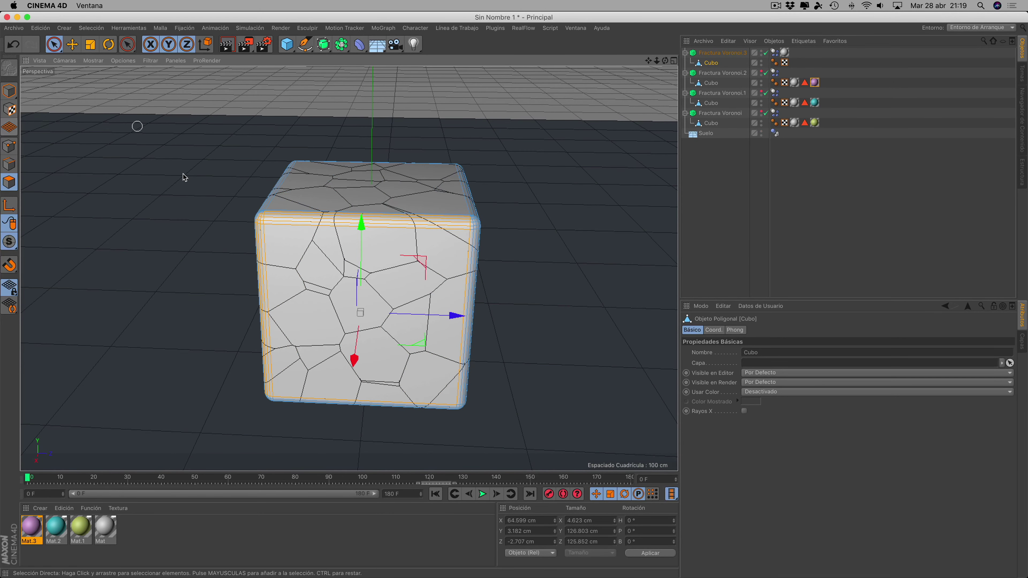
left_click(287, 246)
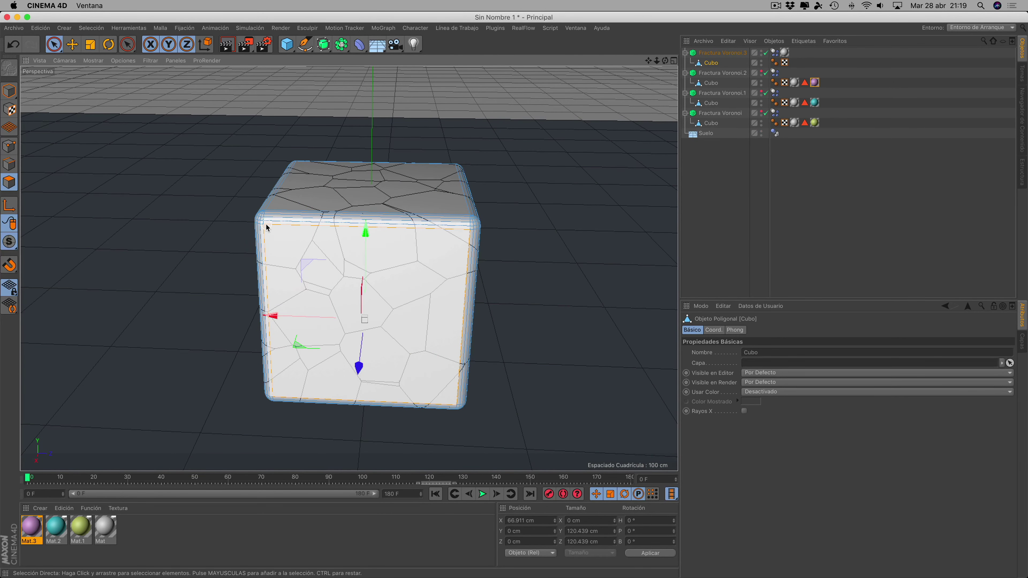
left_click_drag(665, 60, 643, 37)
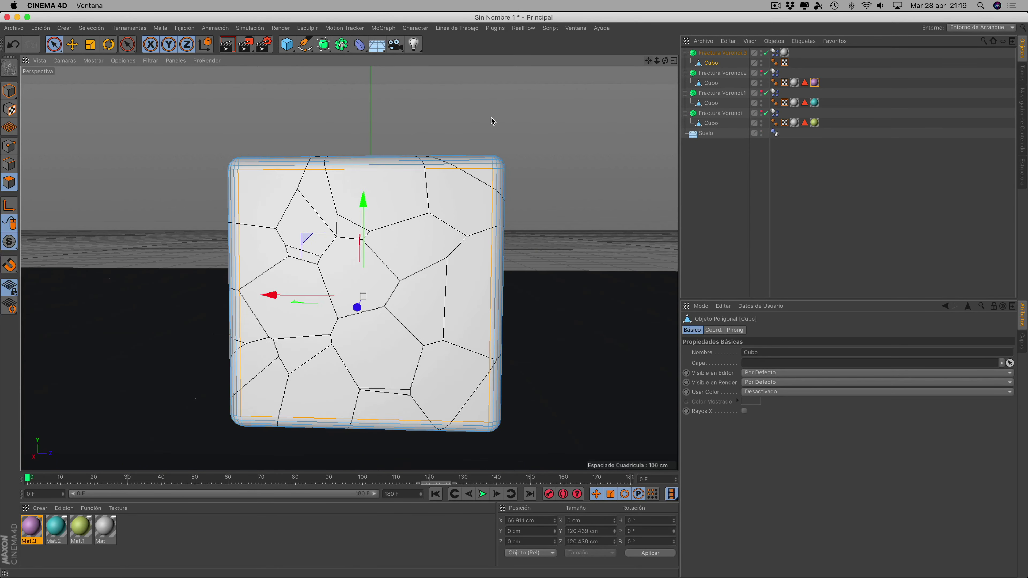
left_click(239, 169)
left_click(488, 171)
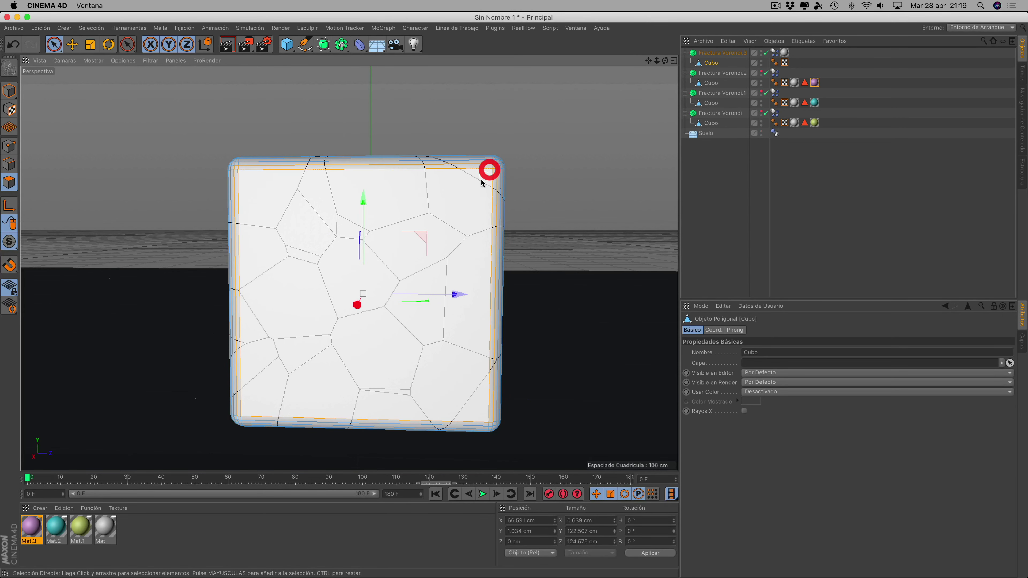
left_click(486, 421)
left_click(242, 417)
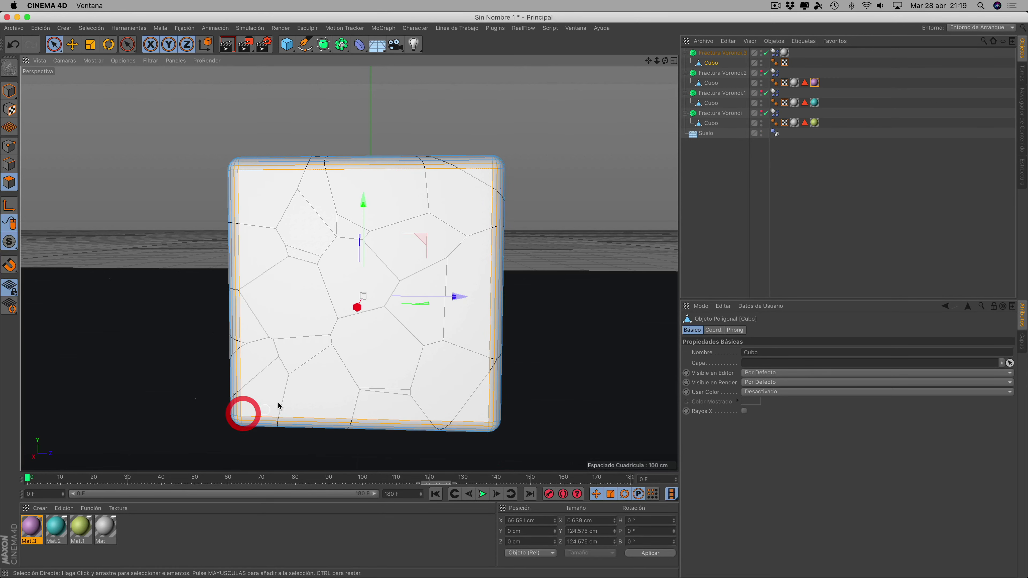
left_click_drag(665, 61, 665, 61)
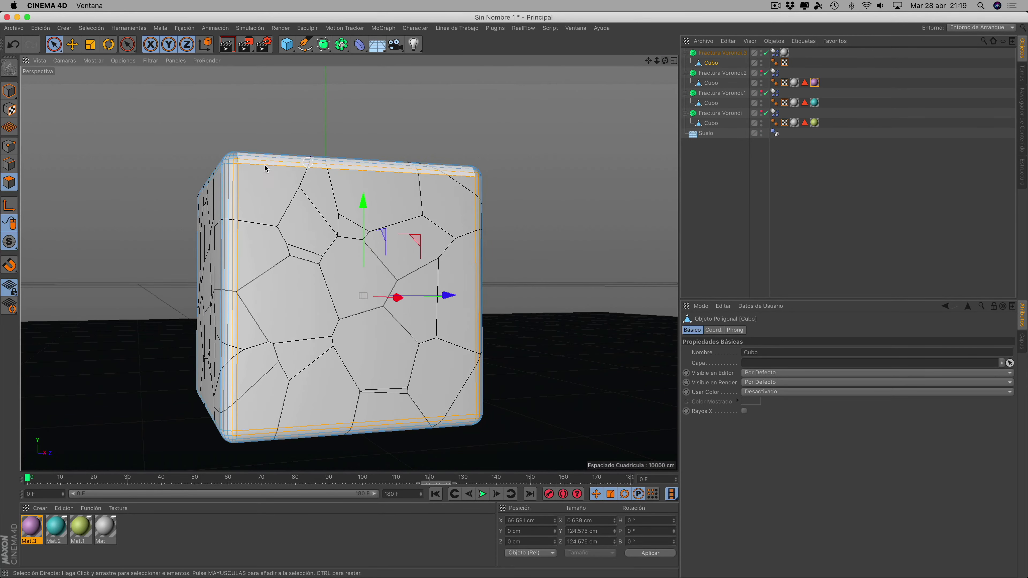
left_click(91, 27)
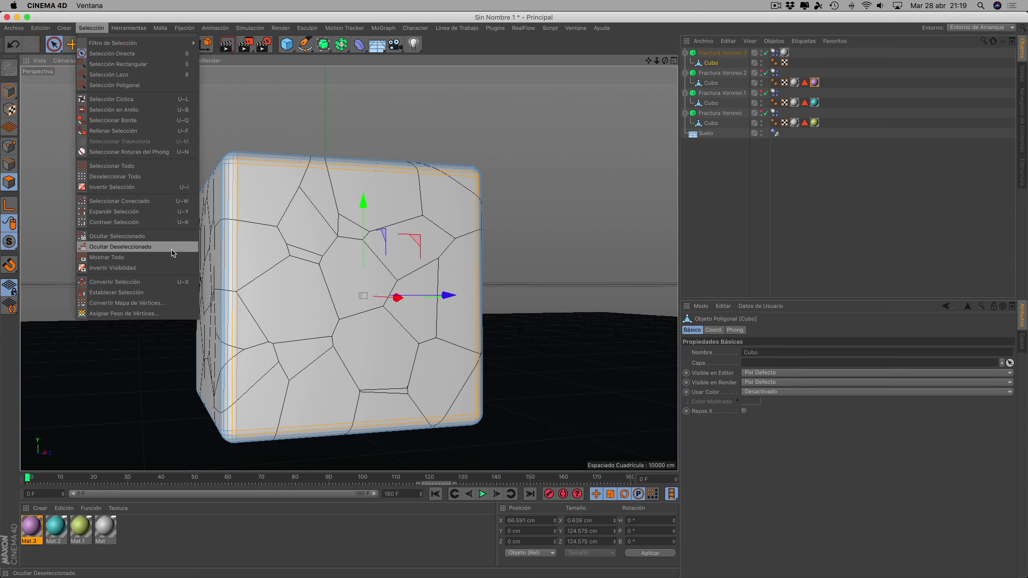
left_click(125, 292)
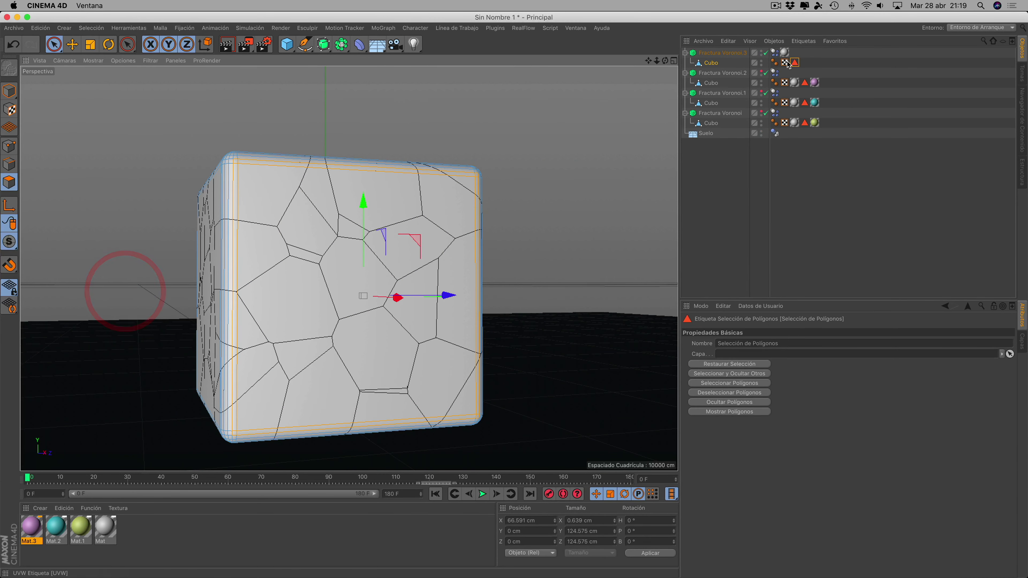
left_click_drag(785, 62, 795, 63)
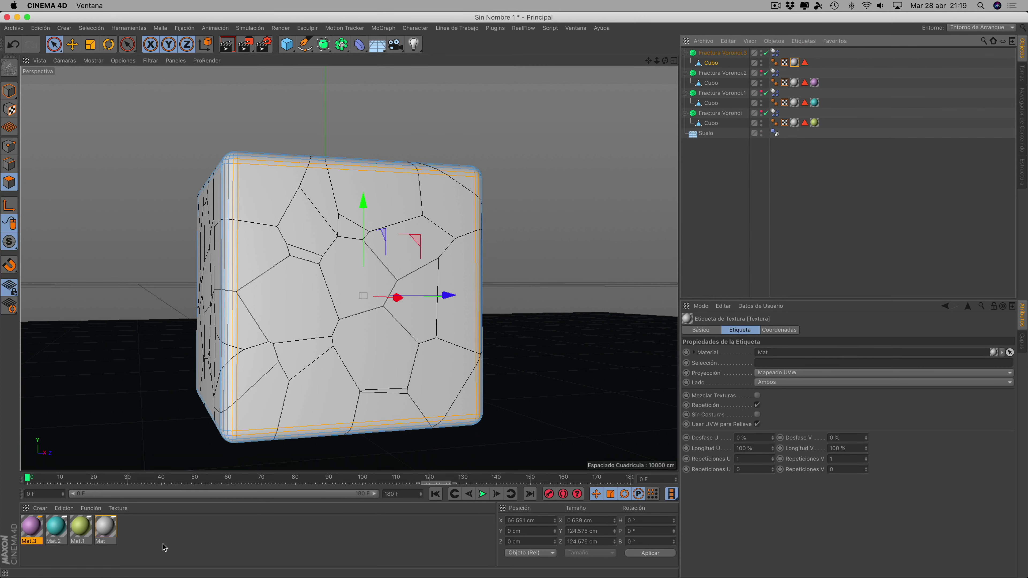
Create blue material Mat.4 with H 227°, S 48%, V 80%
double_click(165, 535)
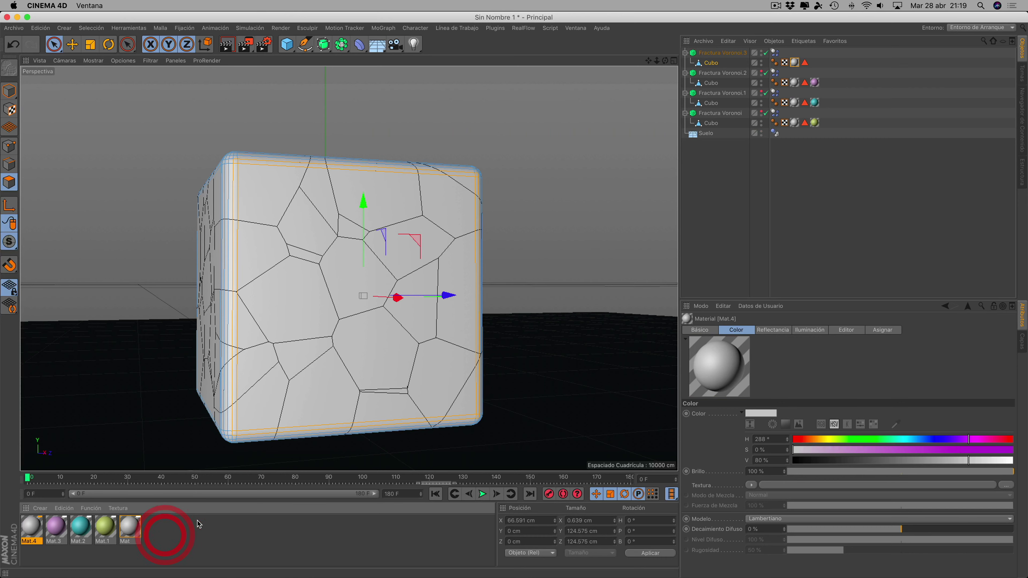
double_click(33, 527)
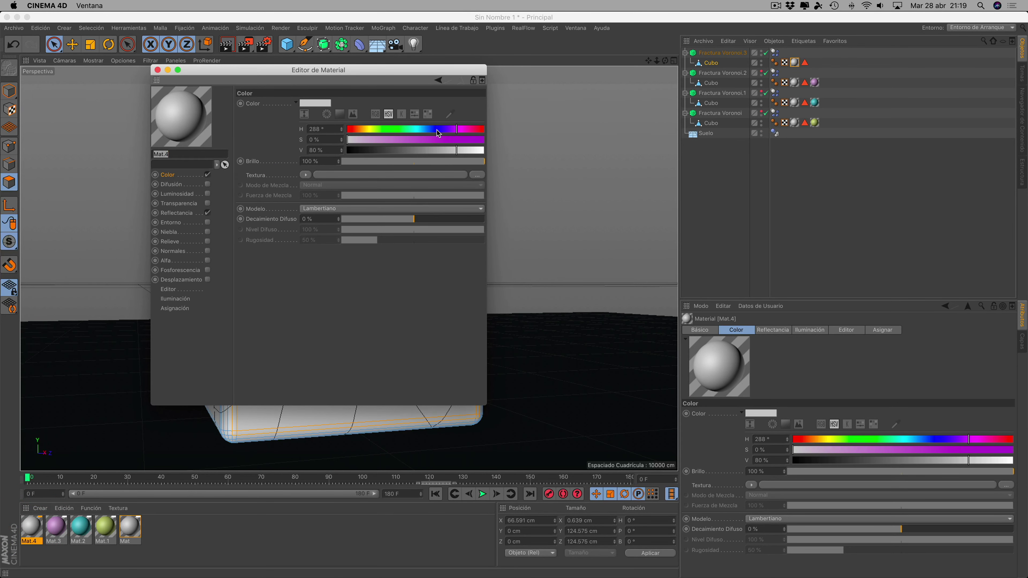
left_click(433, 130)
left_click_drag(431, 139, 413, 139)
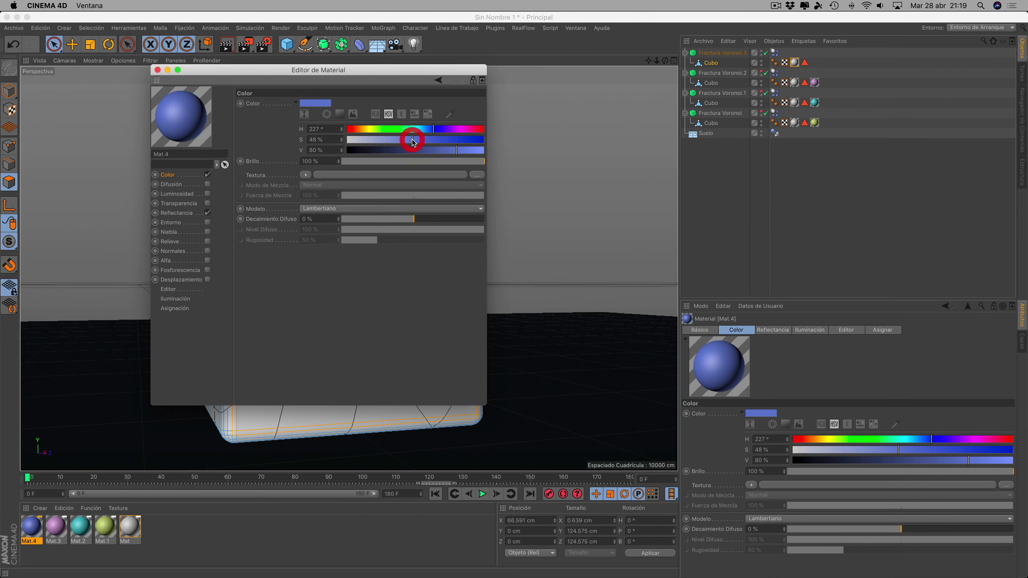
left_click(158, 70)
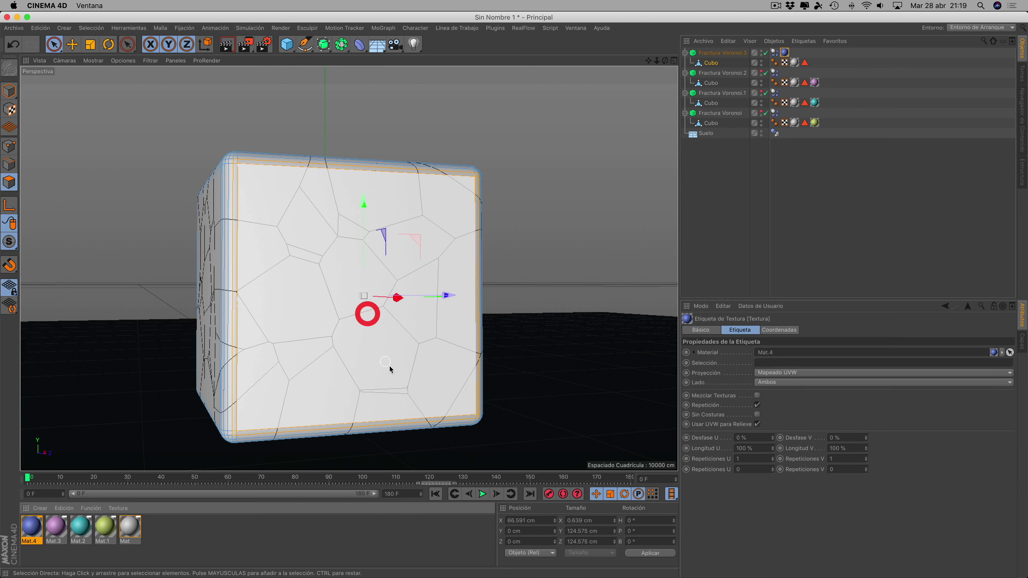
Apply Mat.4 to Cubo and limit it to the front-face polygon selection
left_click_drag(364, 320, 397, 379)
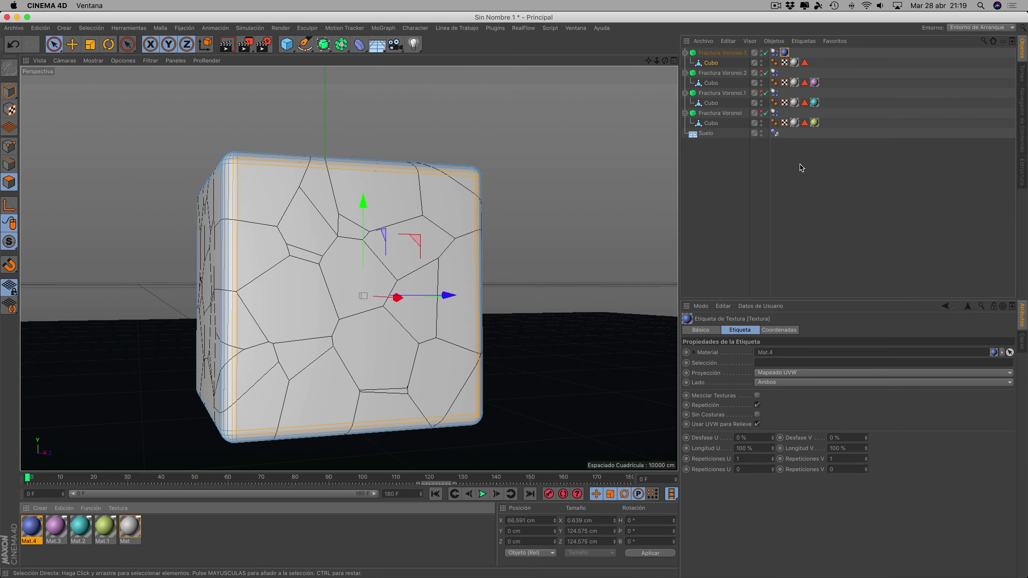
left_click(787, 55)
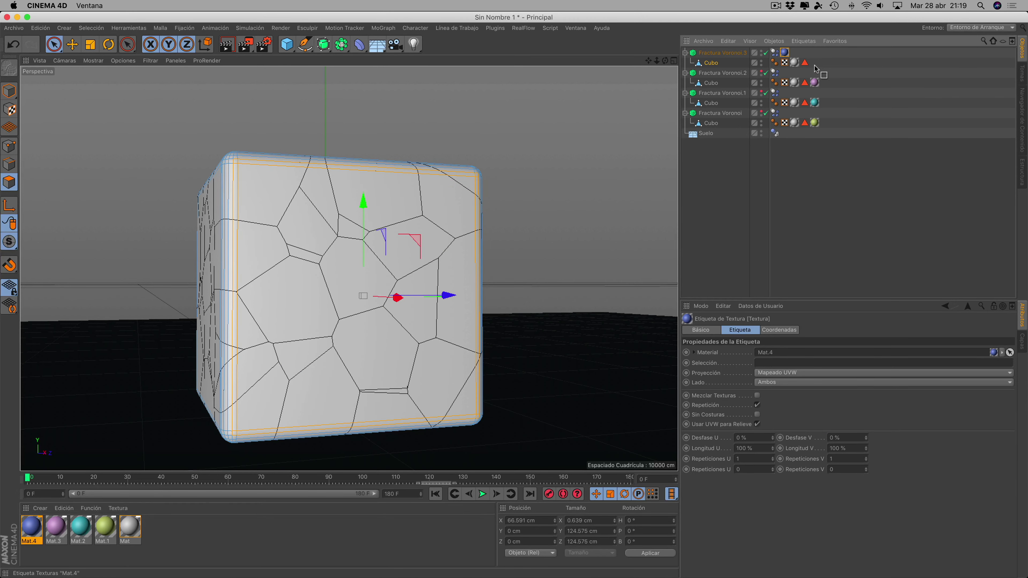
left_click_drag(816, 69, 814, 63)
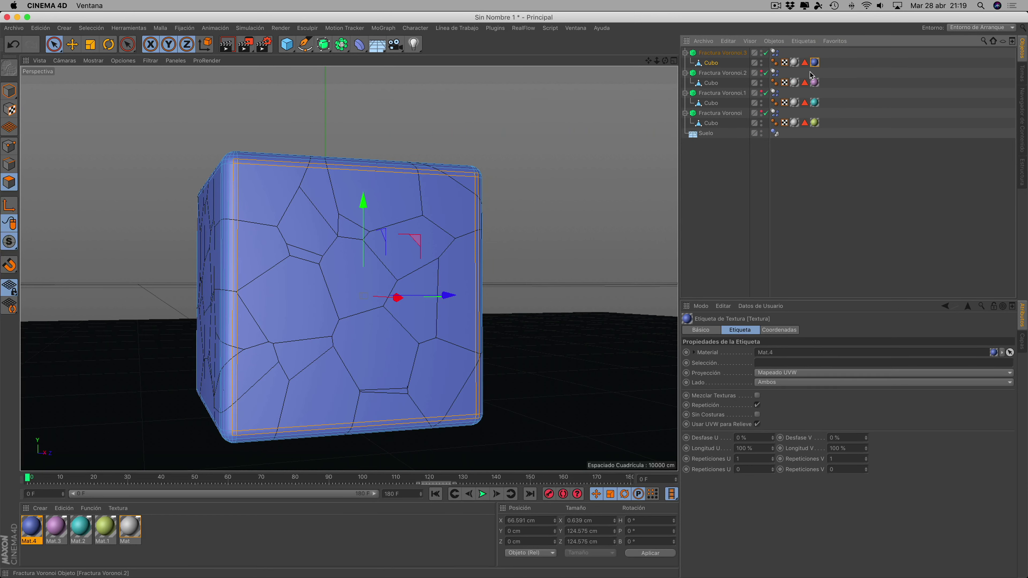
left_click_drag(805, 62, 781, 367)
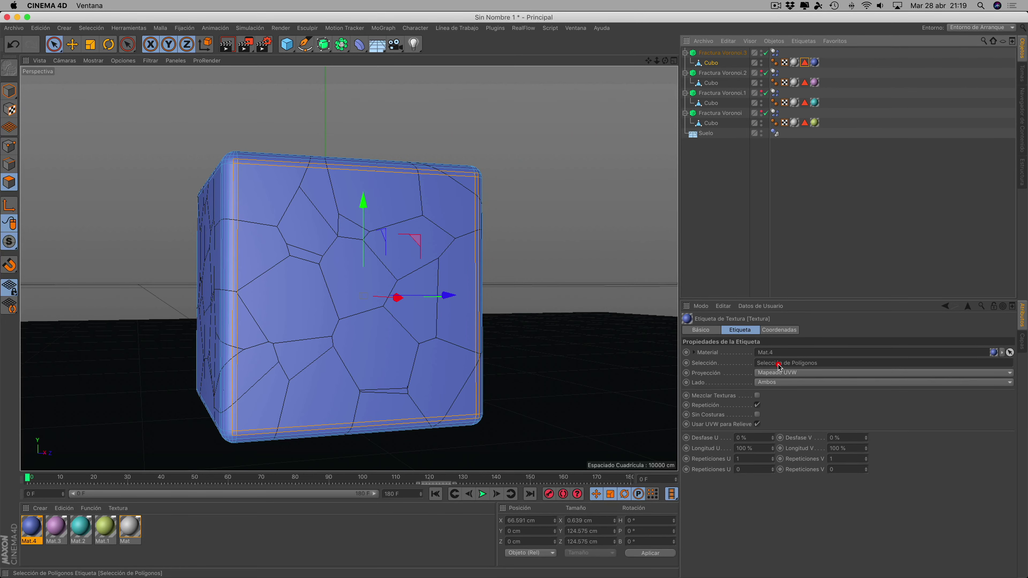
left_click_drag(664, 60, 632, 77)
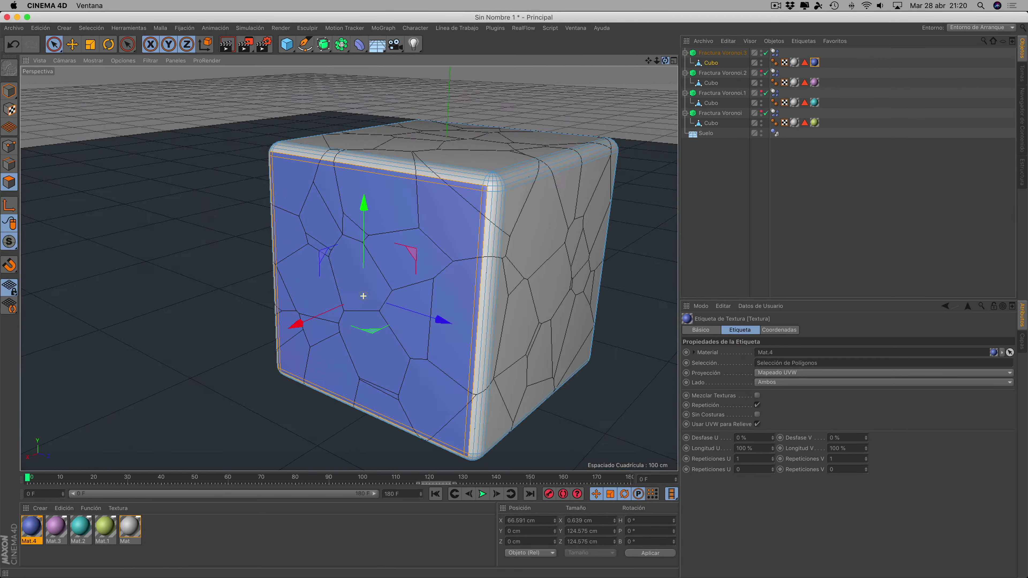
left_click_drag(363, 296, 363, 296)
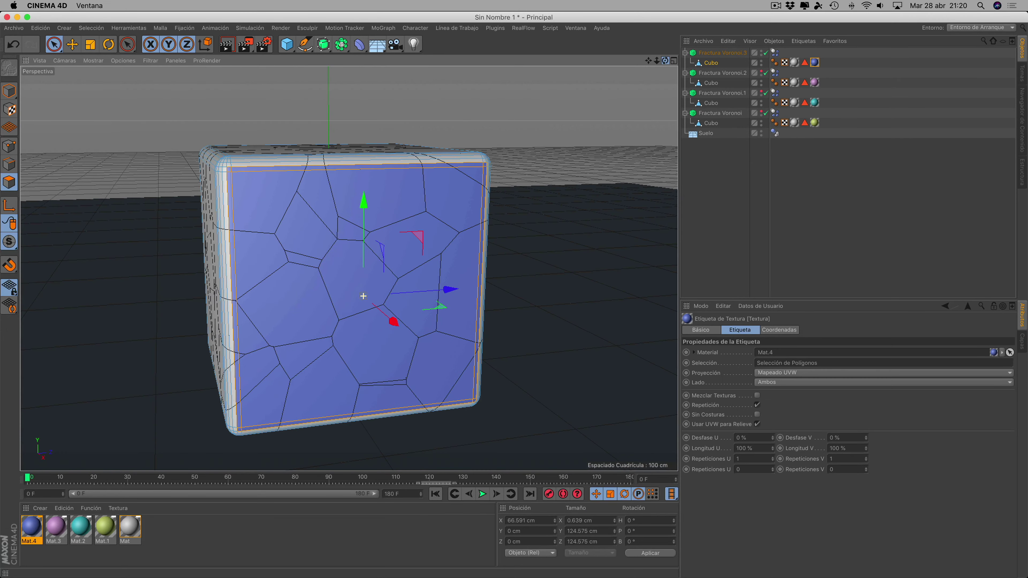
Toggle the shells' visibility one by one to check the purple, cyan and yellow-green fronts
left_click(761, 72)
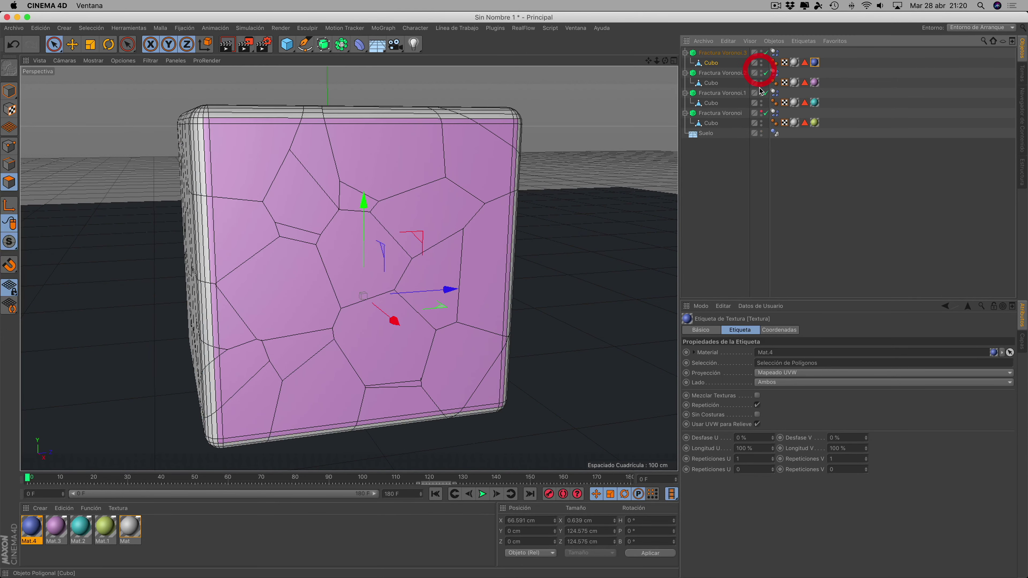
left_click(761, 91)
left_click(761, 112)
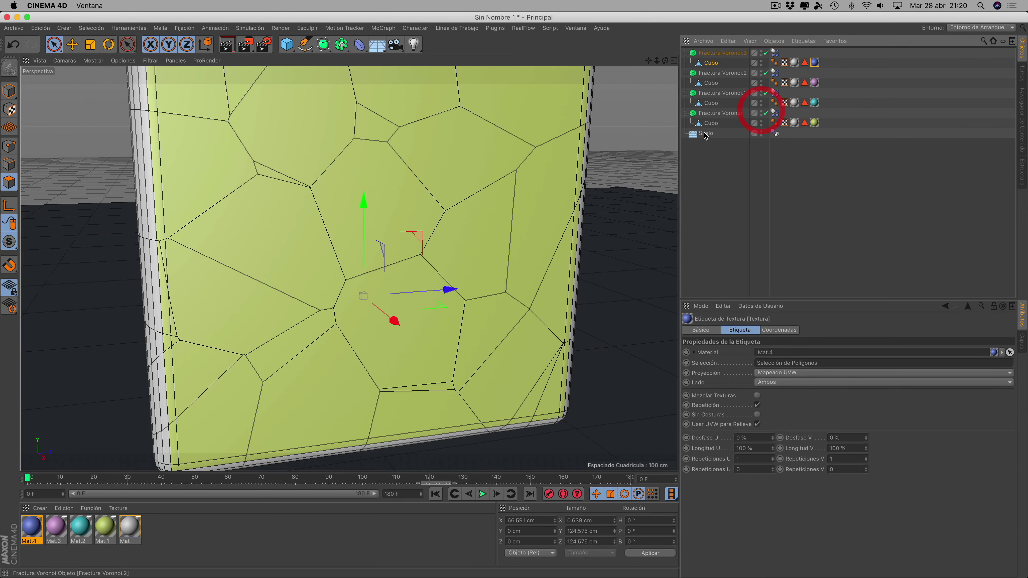
left_click_drag(659, 62, 528, 287)
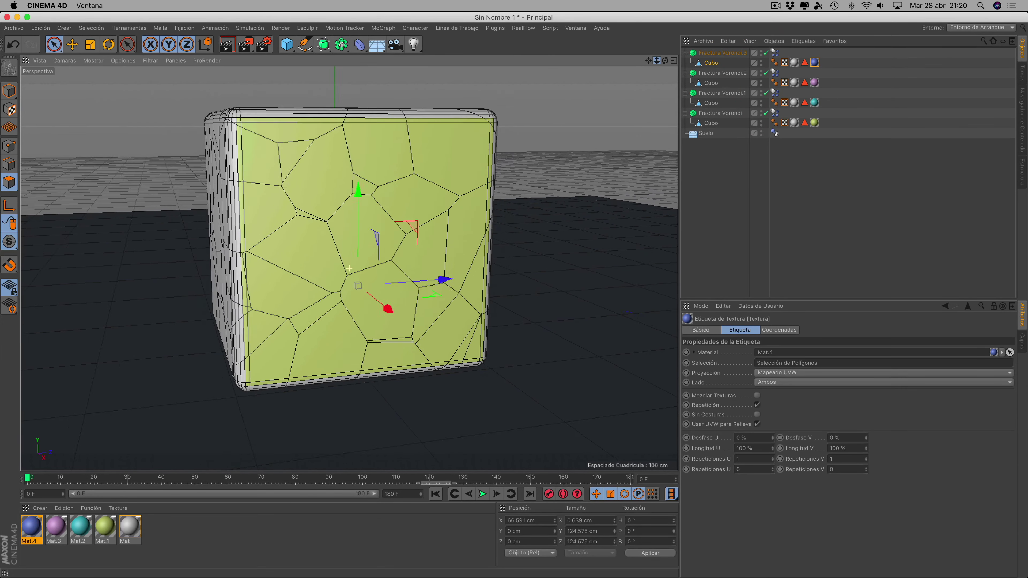
Play back and rewind the shattering simulation, then bring up the Save As dialog
left_click(483, 493)
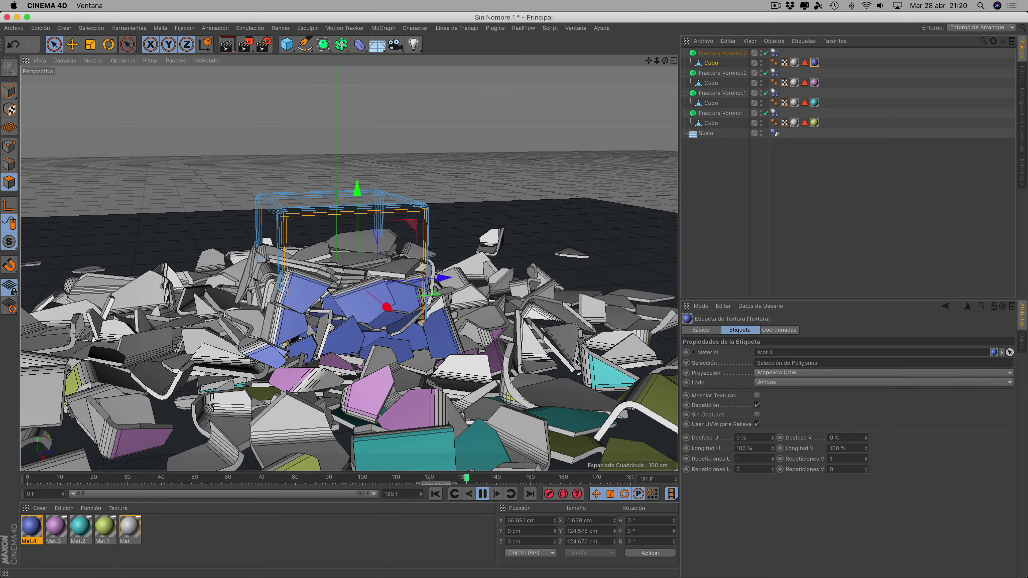
left_click(709, 114)
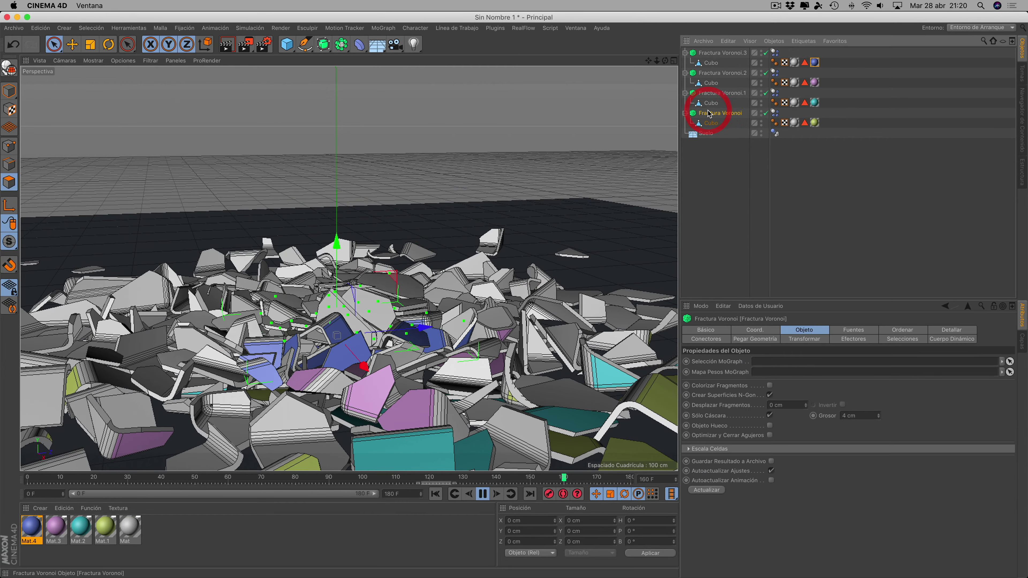
left_click(436, 496)
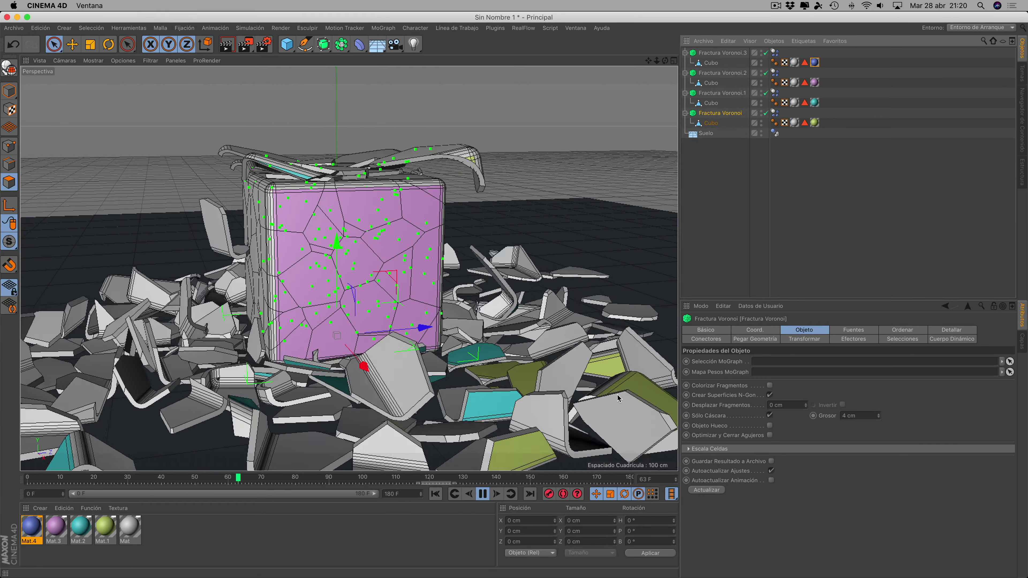
key("super+s")
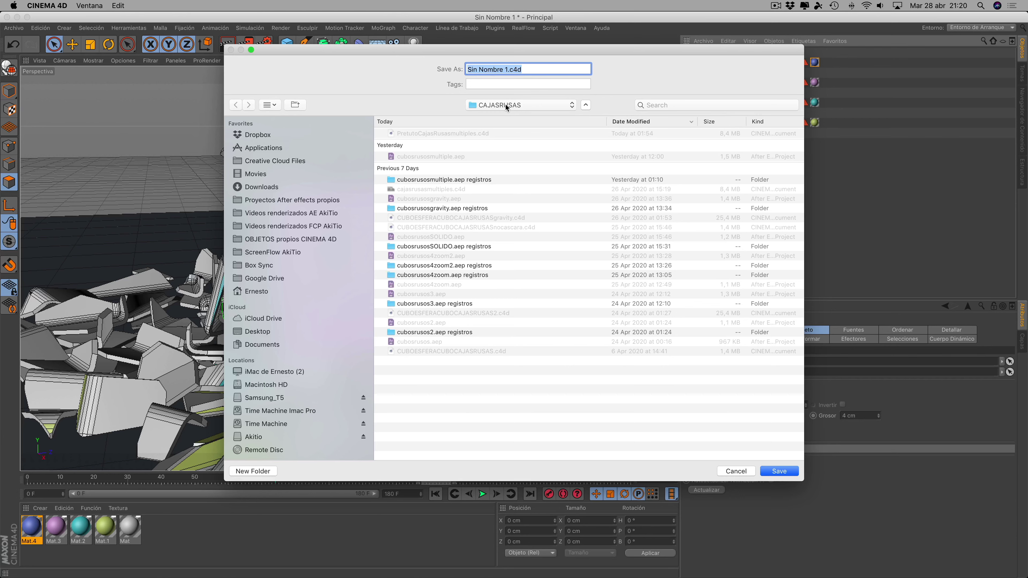
Save the scene as TUTOFINALCAJASRUSASMULTIPLES.c4d in the CAJASRUSAS folder
left_click_drag(508, 70, 450, 69)
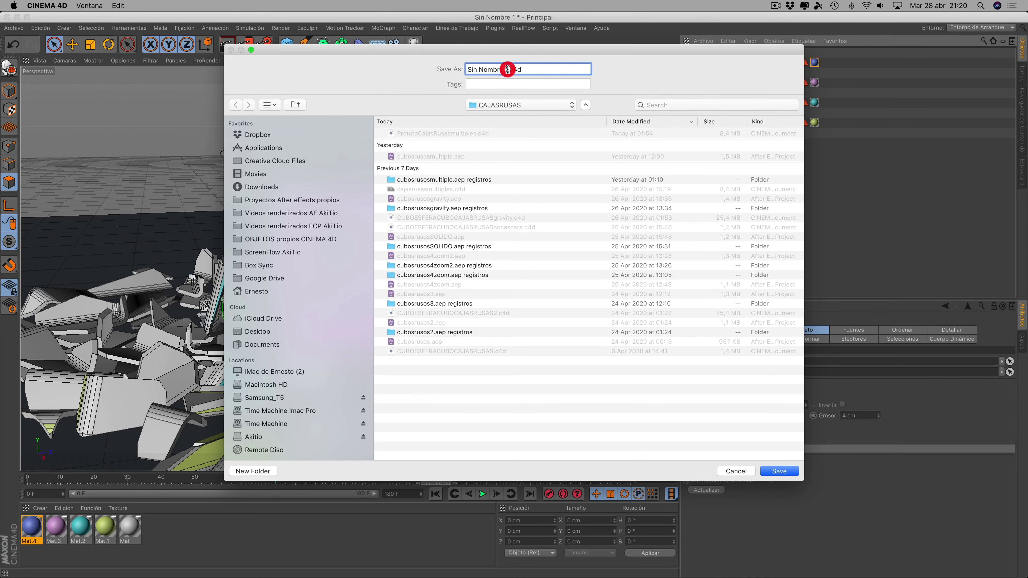
type("c")
key("BackSpace")
key("BackSpace")
key("BackSpace")
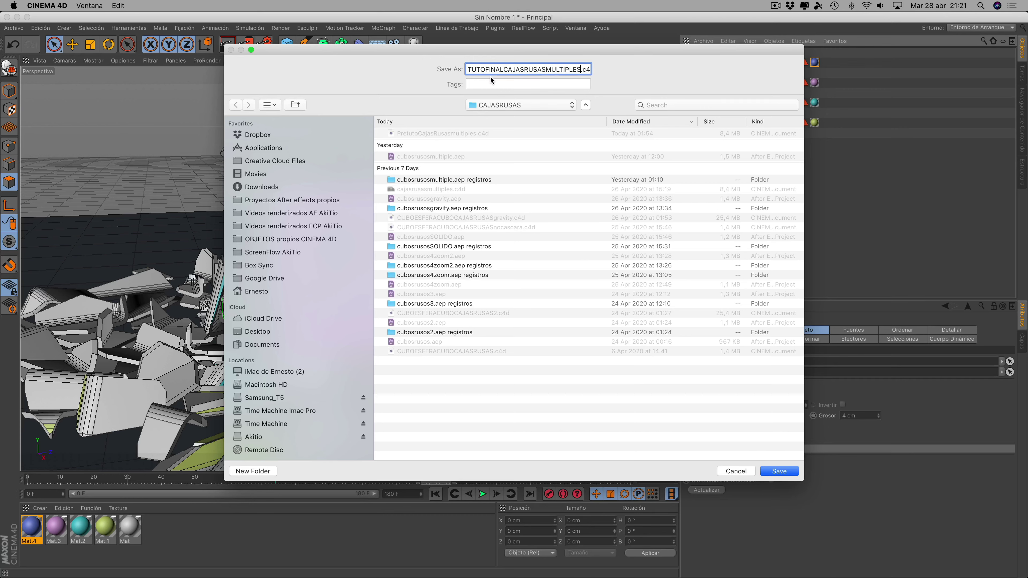
left_click(779, 471)
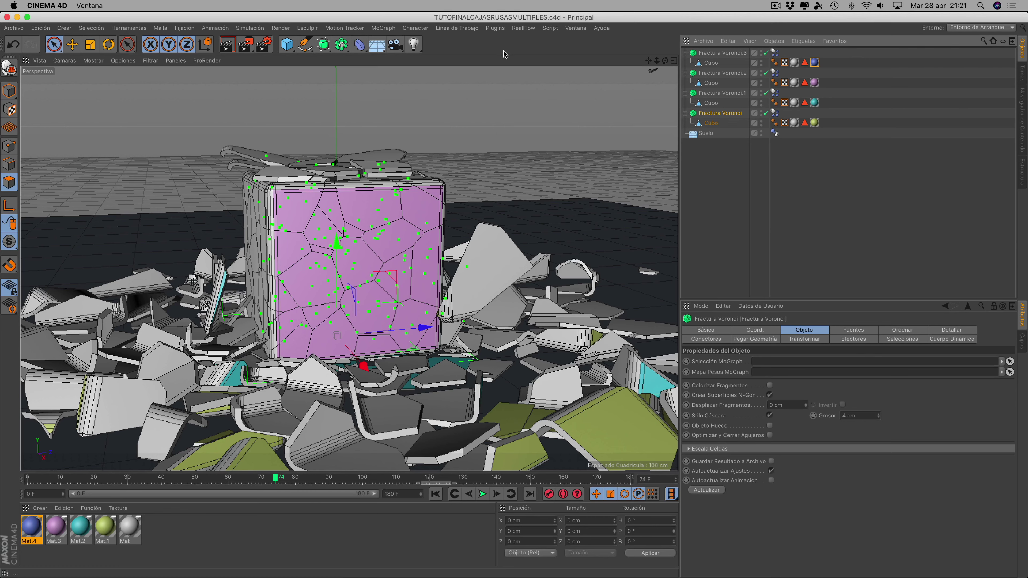
Check the Plugins menu, then open Archivo to reach the Exportar formats list
left_click(495, 28)
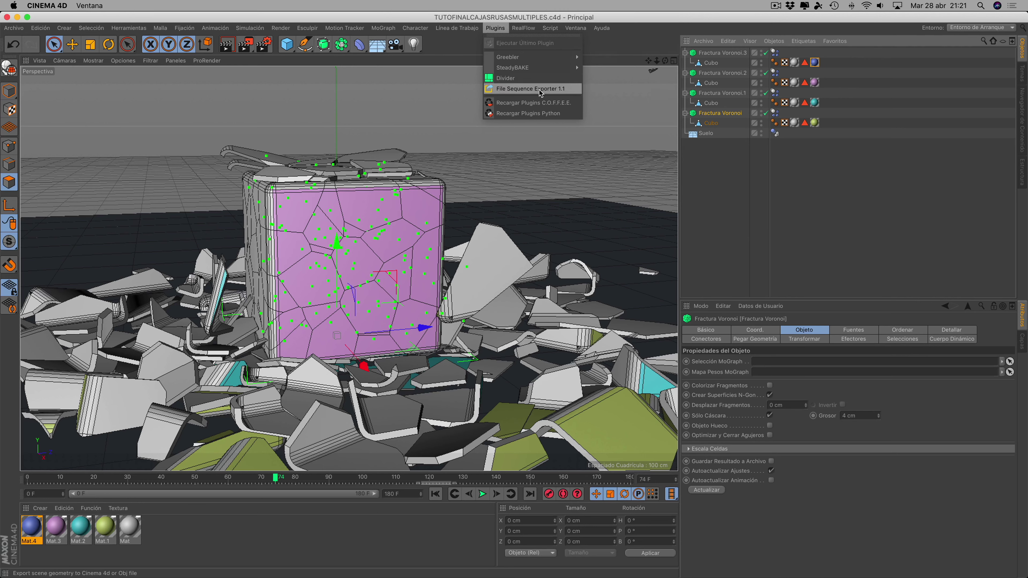
left_click(128, 132)
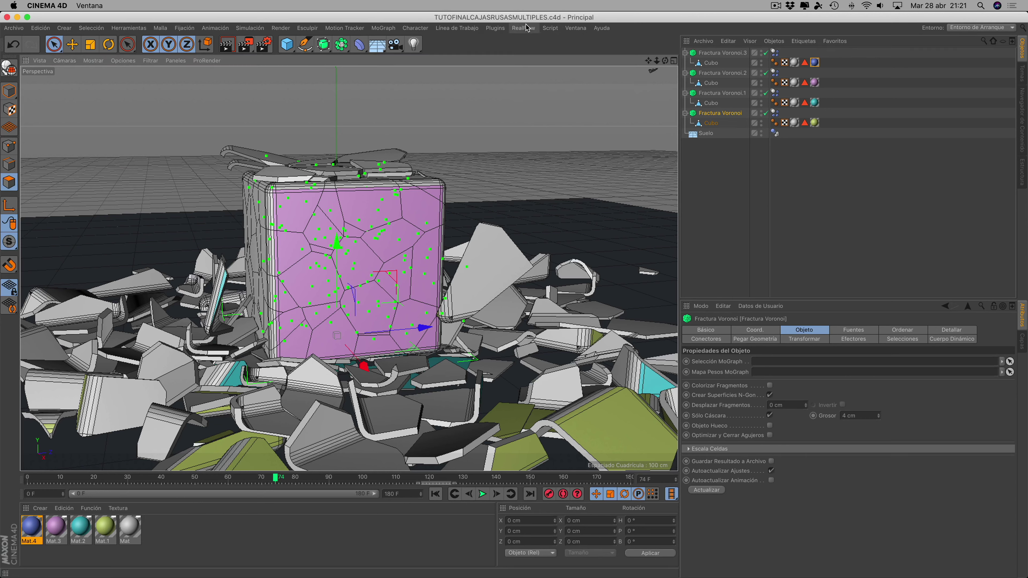
left_click(20, 29)
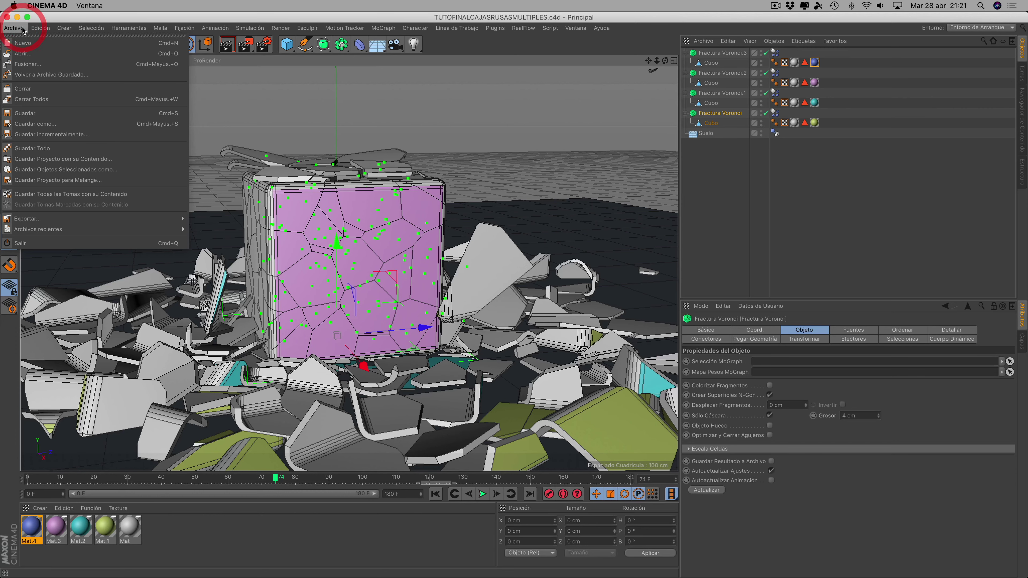
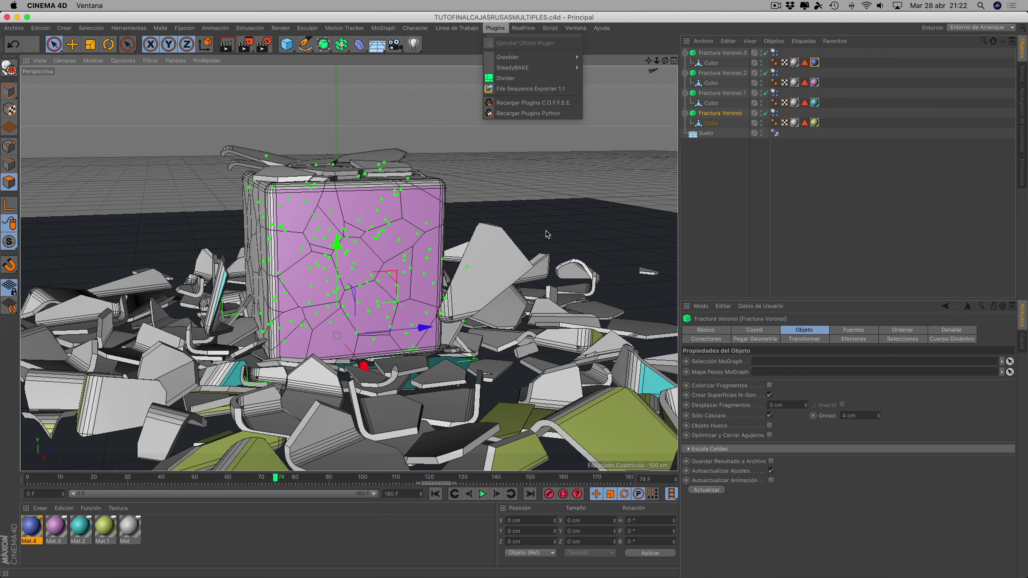
Group the four Voronoi fractures, their cubes and the floor under one new Null with Agrupar Objetos
left_click(532, 248)
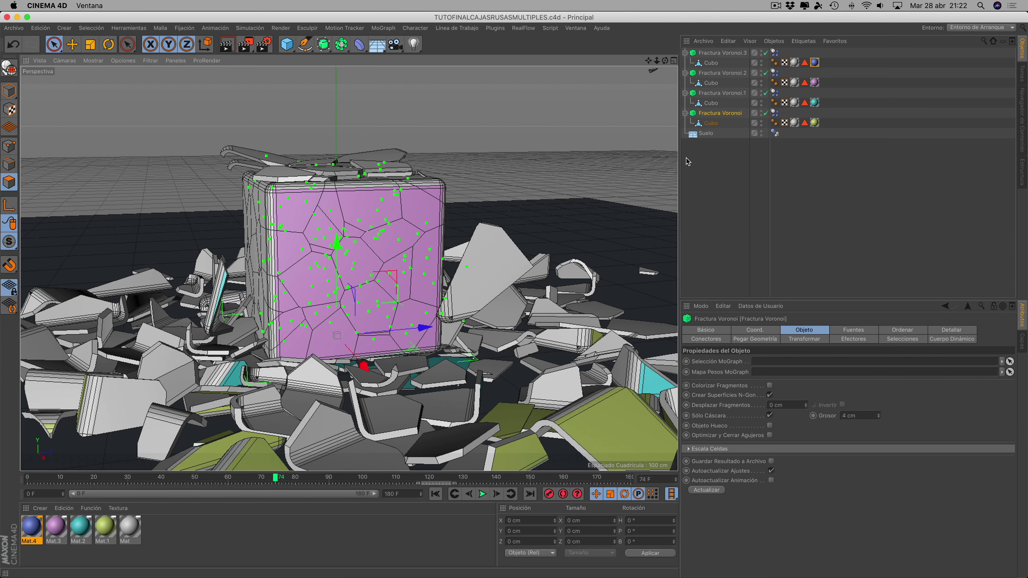
left_click_drag(688, 162, 728, 49)
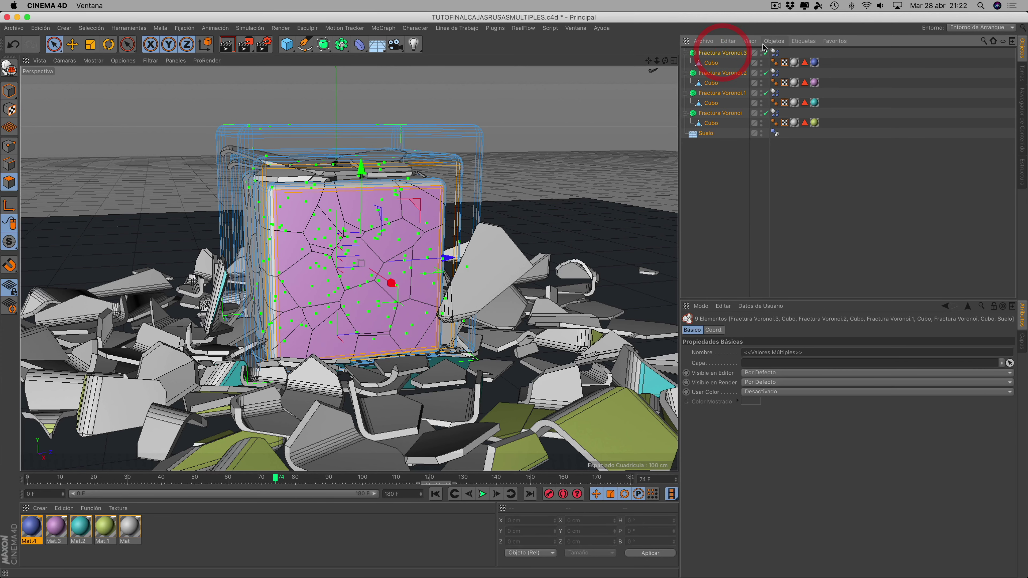
left_click(775, 42)
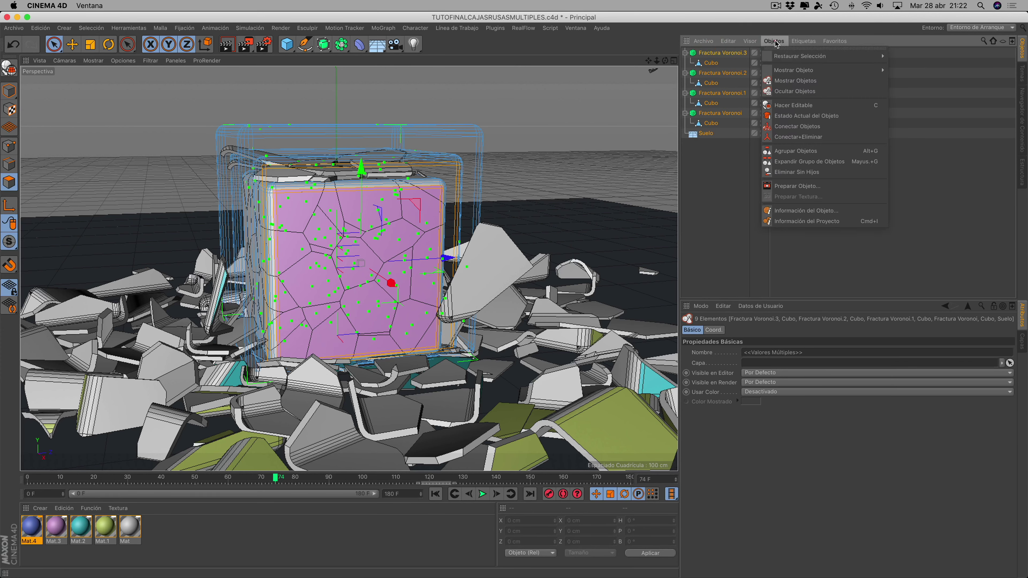
left_click(810, 153)
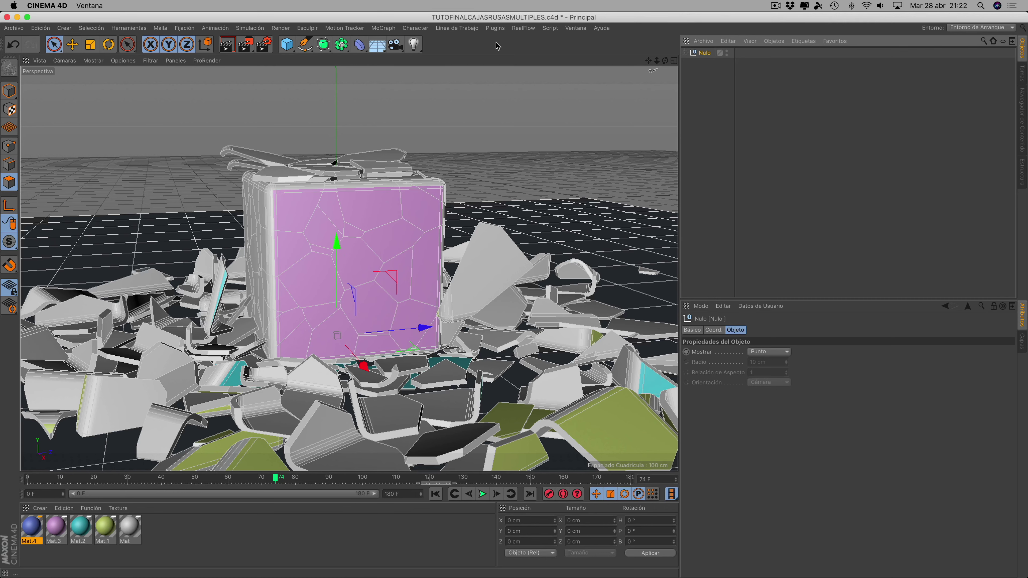
Launch SteadyBAKE xREC and browse to the Akitio drive's CINEMA 4D folder
left_click(497, 29)
mouse_move(512, 68)
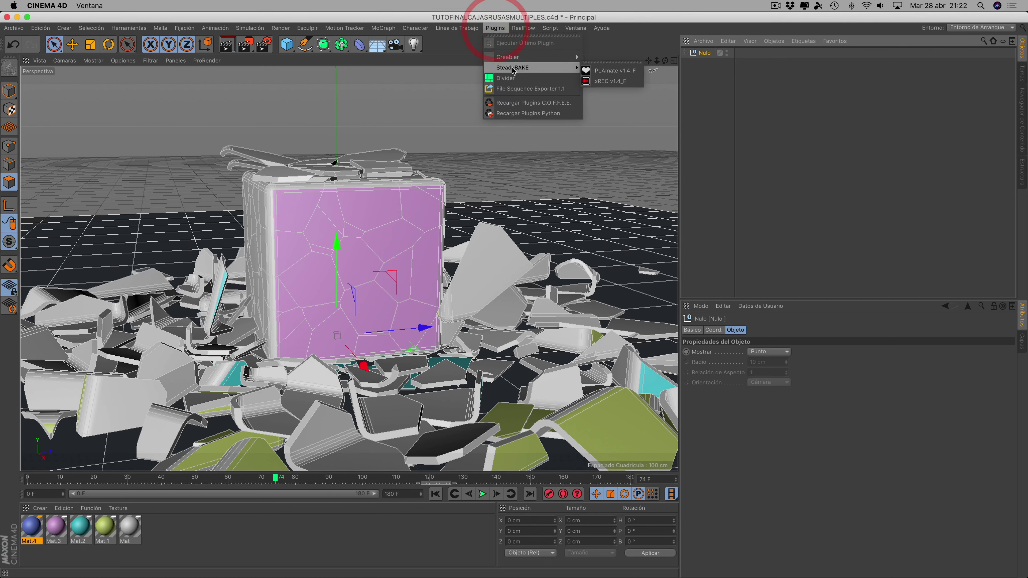
left_click(605, 81)
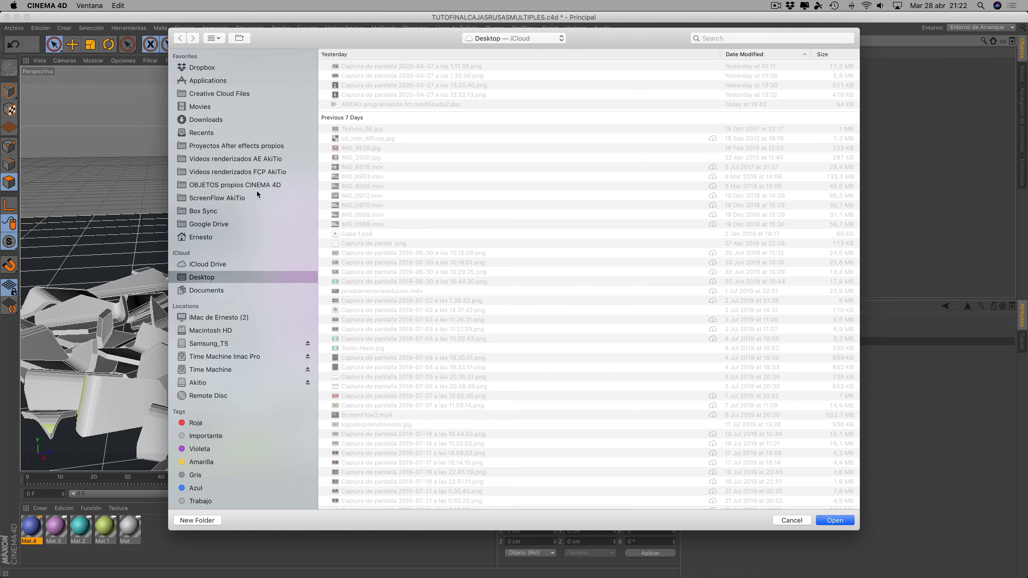
left_click(203, 383)
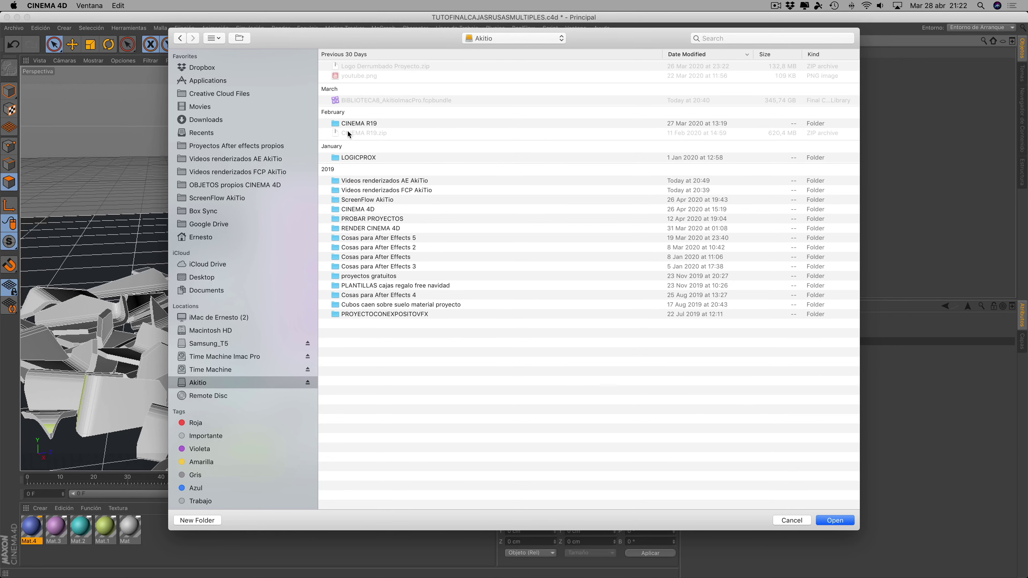
double_click(354, 210)
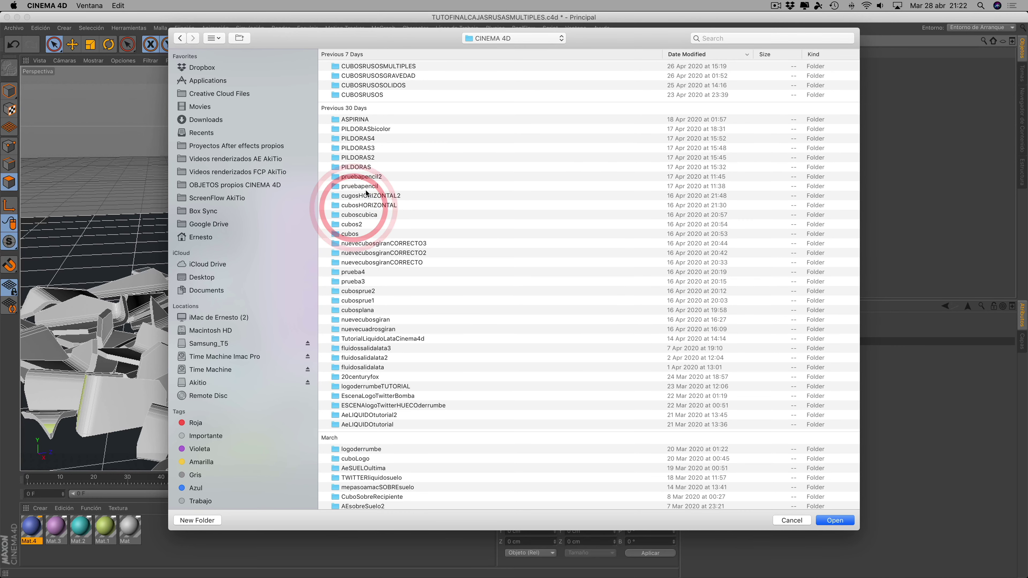
Create the folder secuenciaTUTOFINALCAJASRUSASMULTIPLES and choose it as the xREC output
left_click(196, 521)
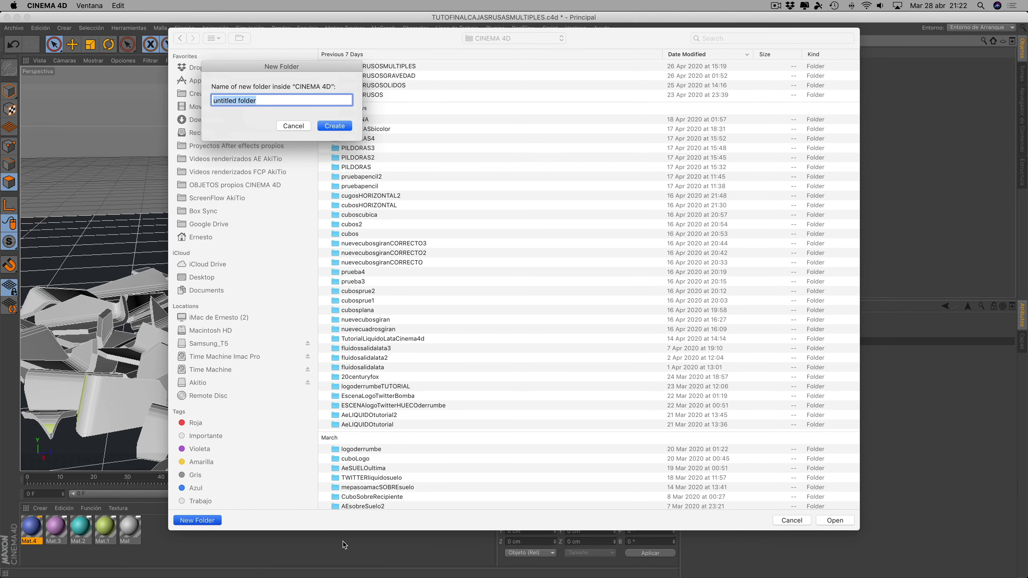
type("T")
key("BackSpace")
key("BackSpace")
type("s")
type("UTOFINALCAJASRUSASMULTI")
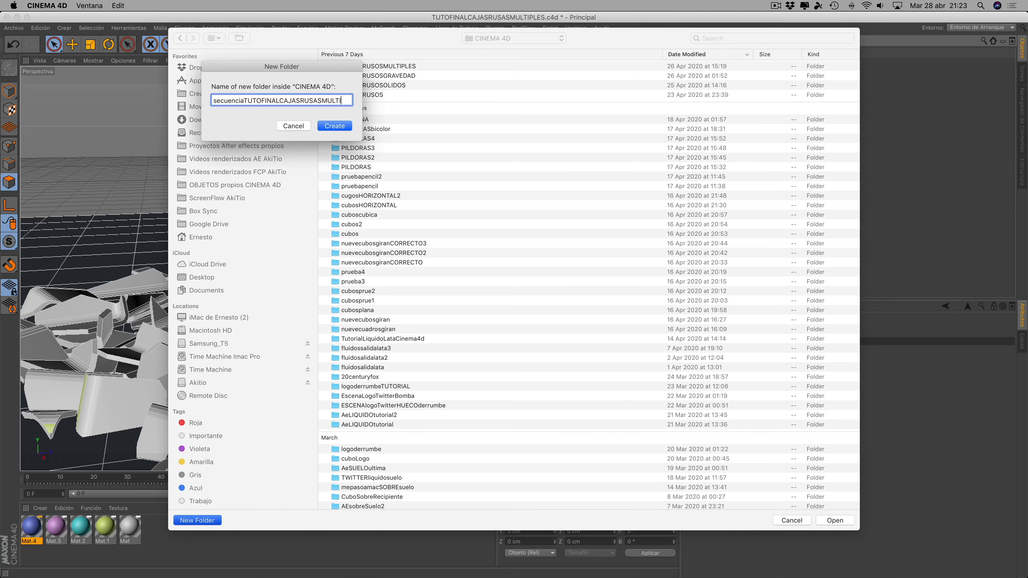
type("PLES")
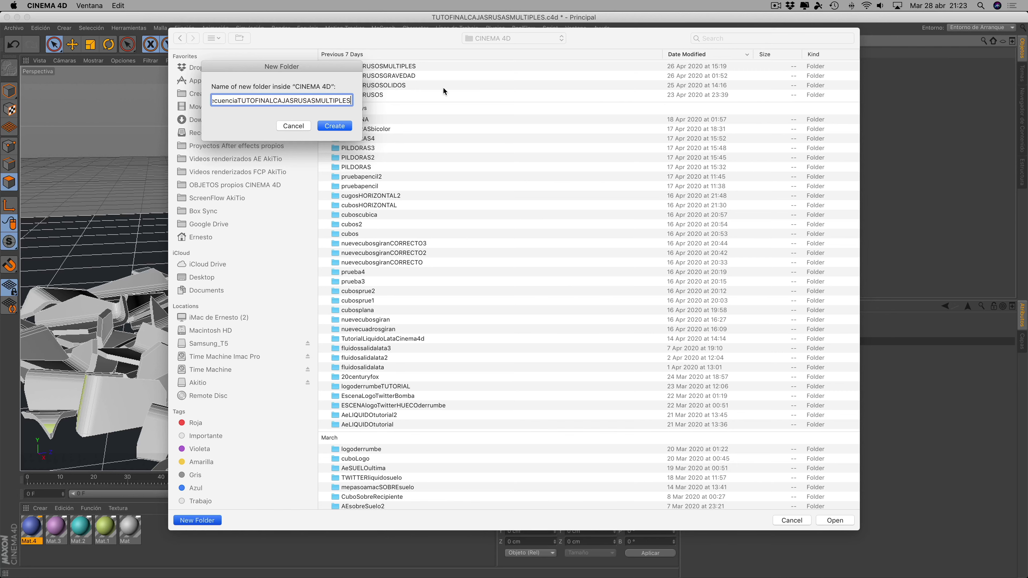
left_click(338, 126)
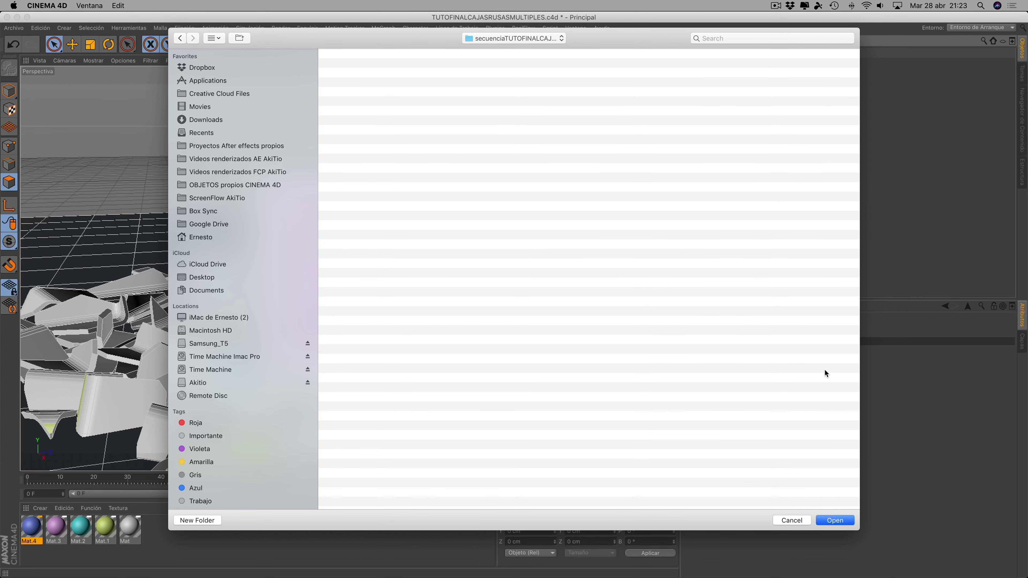
left_click(849, 523)
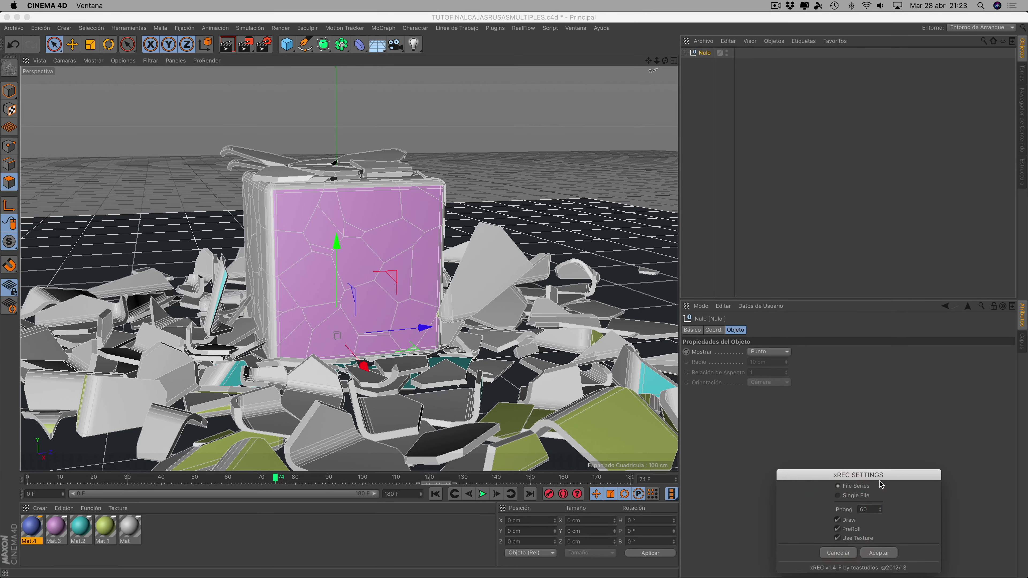
Record the shatter animation with xREC, keeping File Series, Draw, PreRoll and Use Texture enabled
left_click_drag(893, 478, 562, 107)
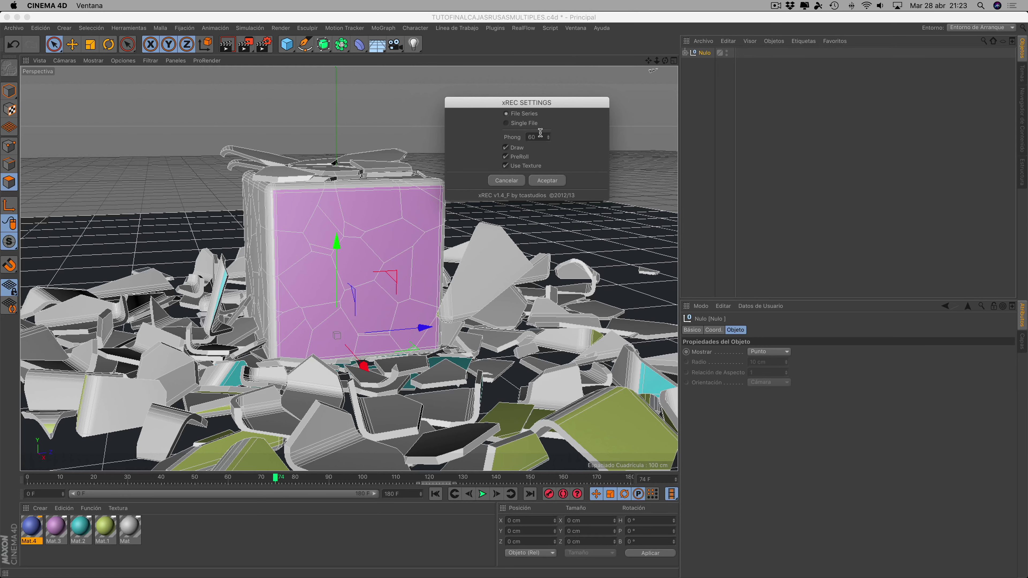
left_click(548, 181)
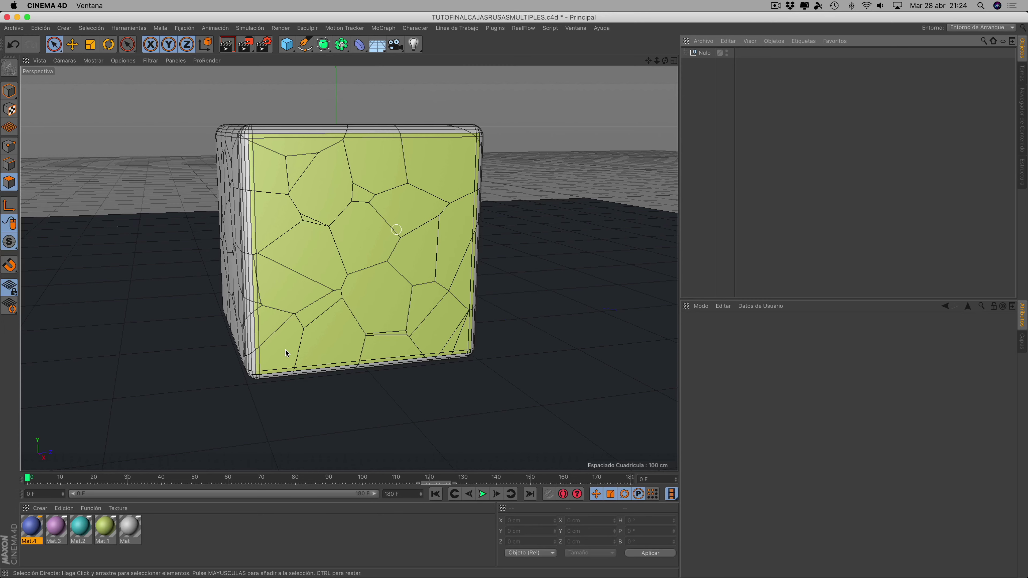
left_click(67, 565)
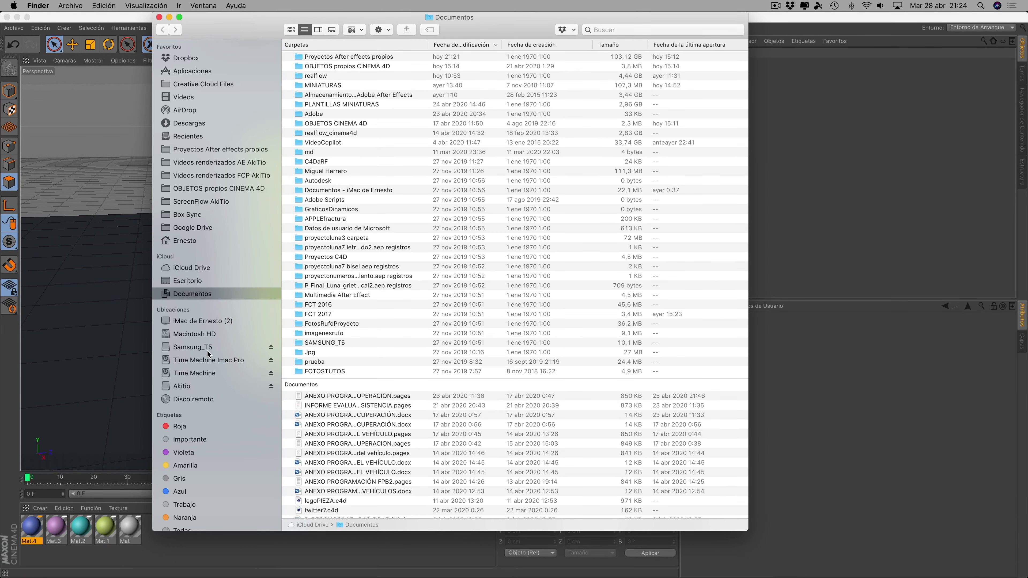
left_click(189, 388)
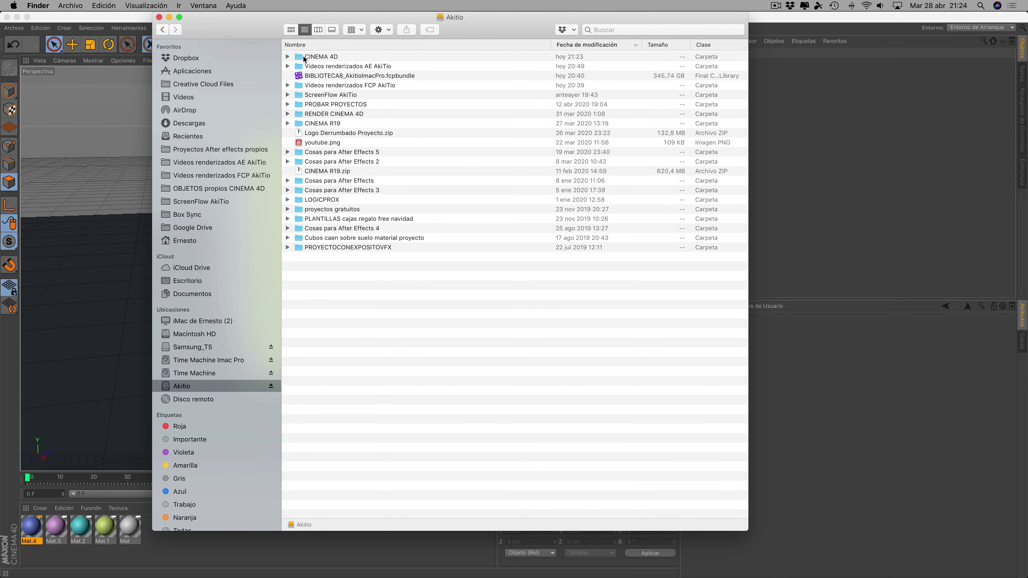
left_click(287, 57)
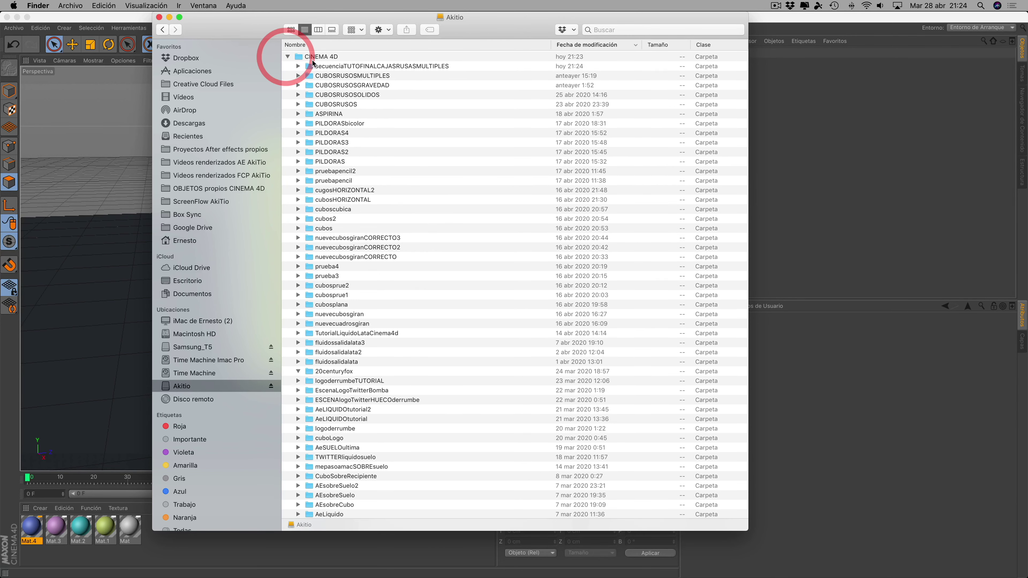
left_click(330, 66)
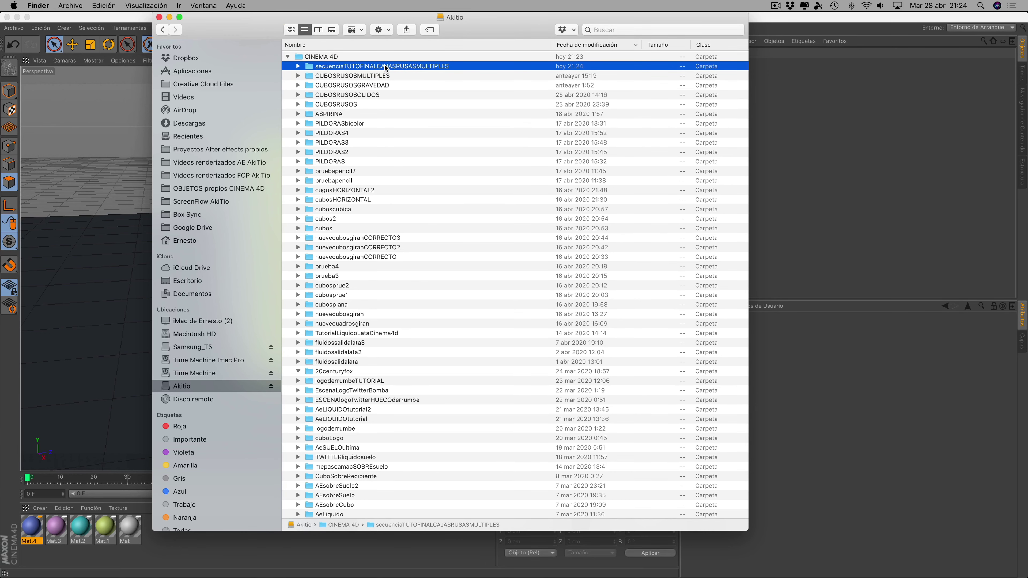
right_click(385, 67)
left_click(421, 99)
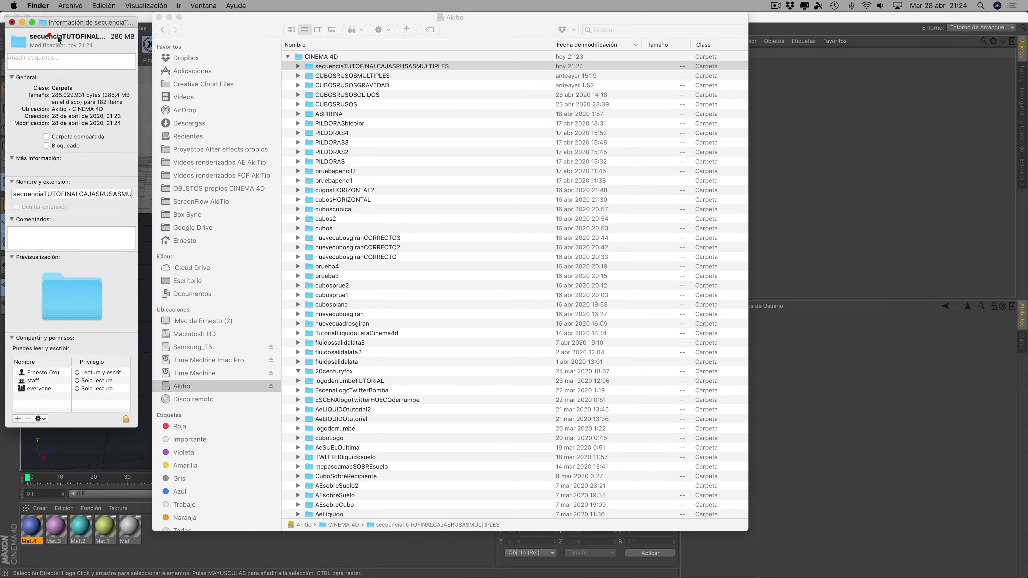
left_click(11, 22)
left_click(299, 66)
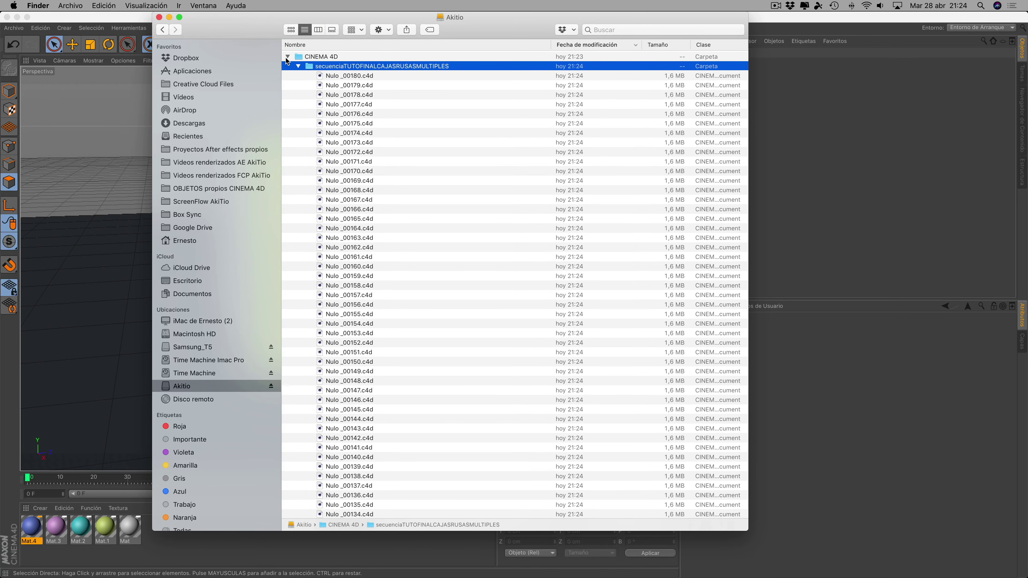
left_click(287, 57)
key("super+w")
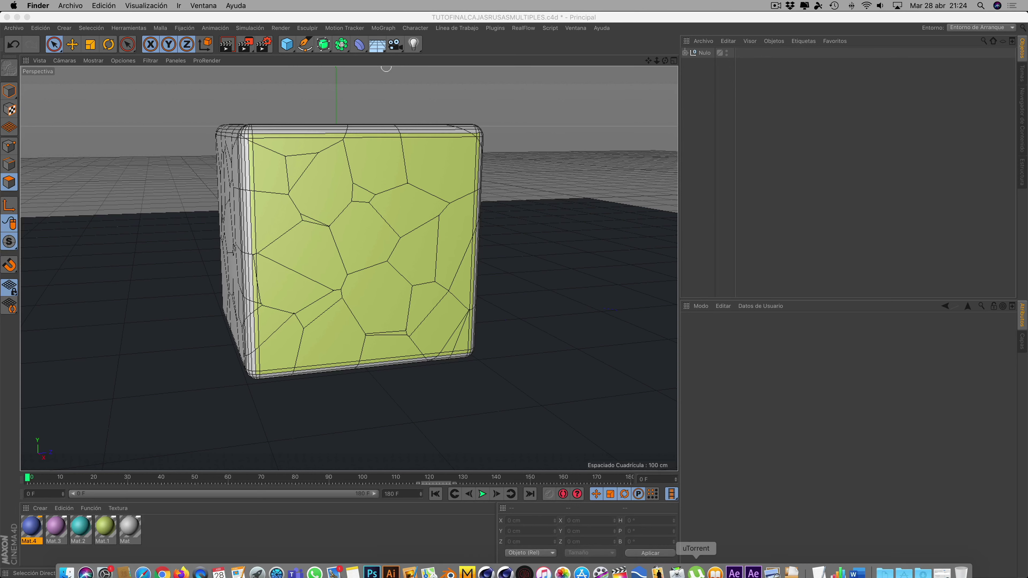
mouse_move(734, 565)
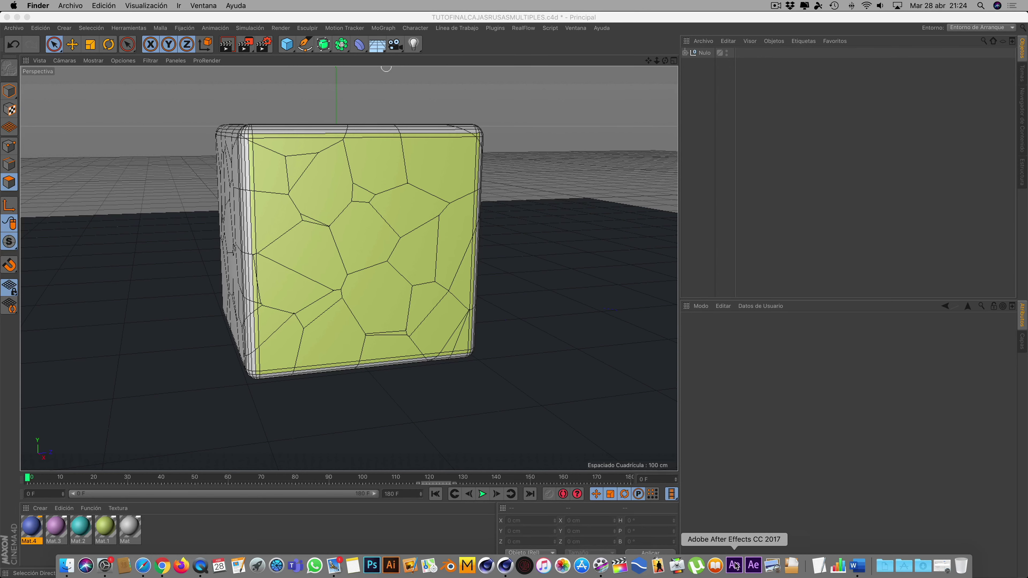
Start a new After Effects project with Comp 1 at 2560×1440, 30 fps, 20 seconds
left_click(734, 566)
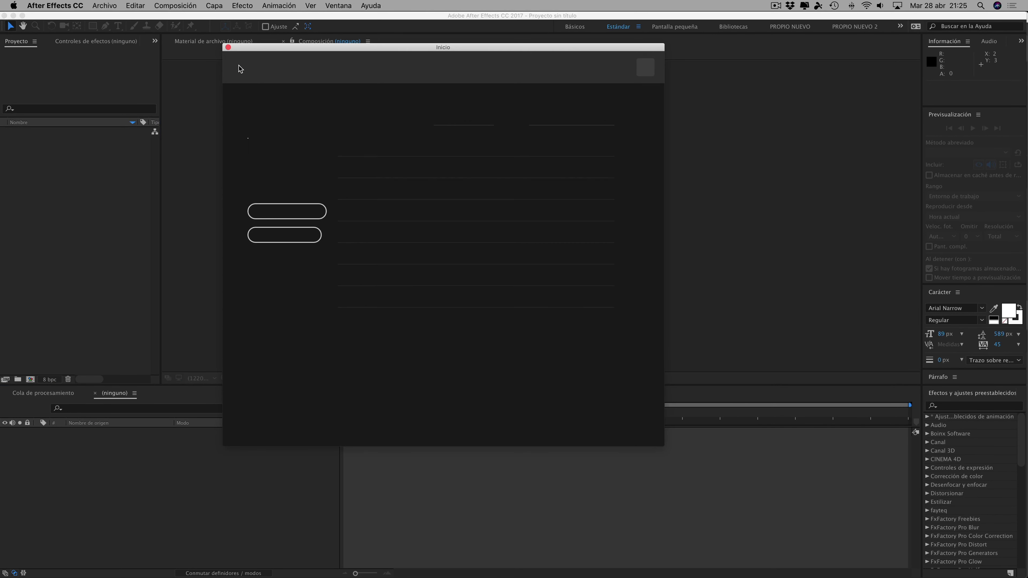
left_click(228, 48)
left_click(104, 5)
mouse_move(161, 16)
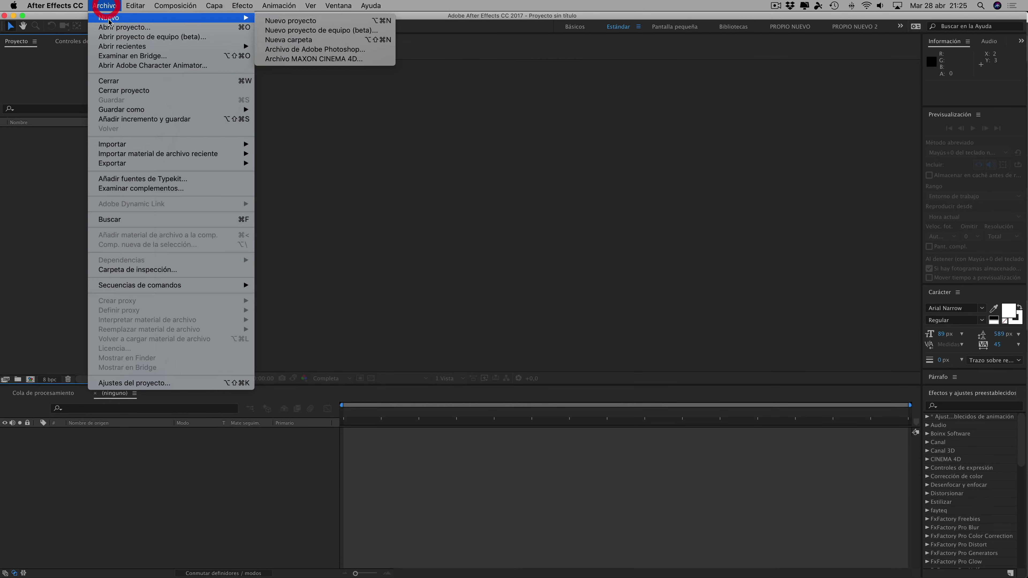
left_click(281, 21)
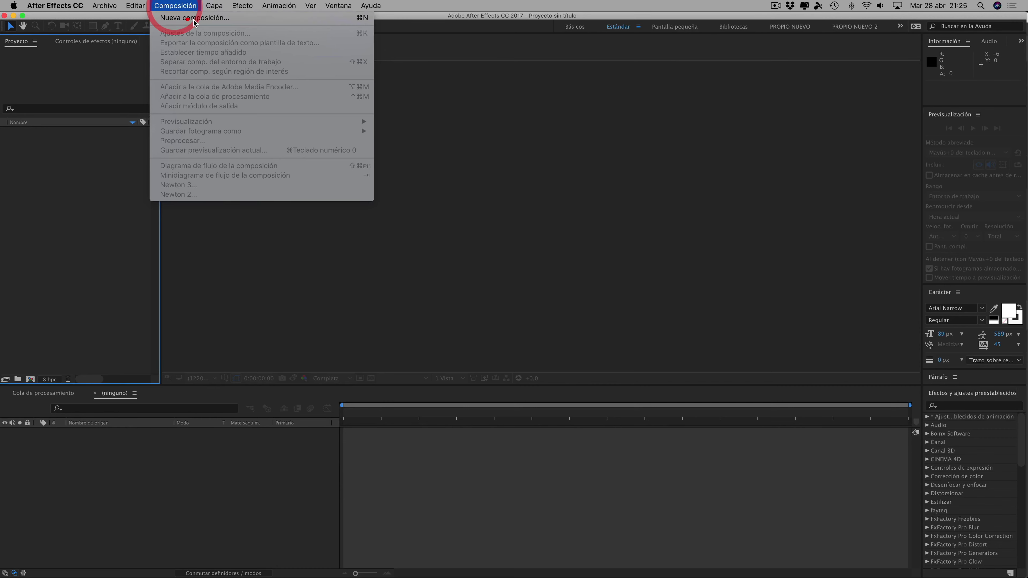
left_click(177, 17)
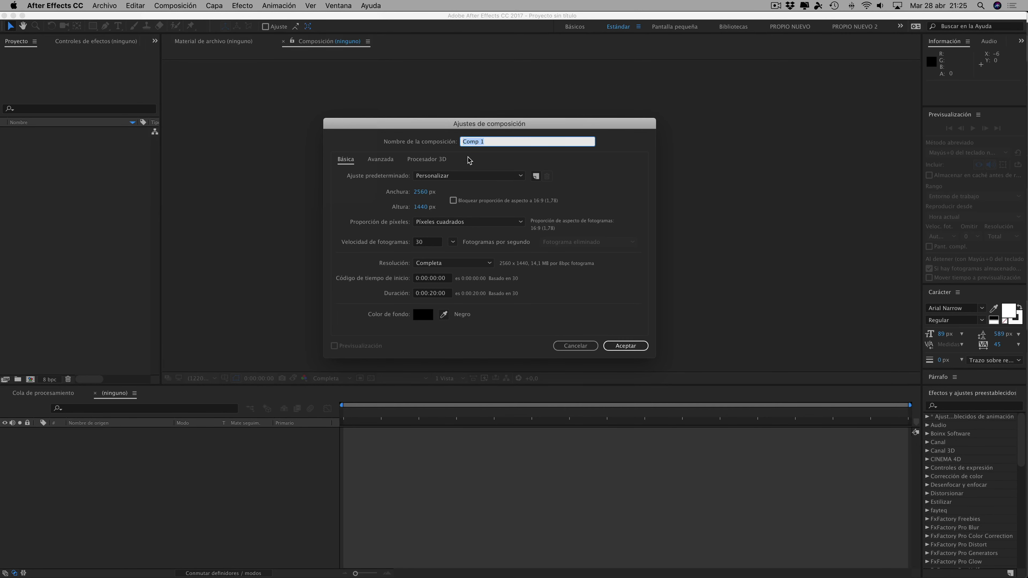
left_click(634, 345)
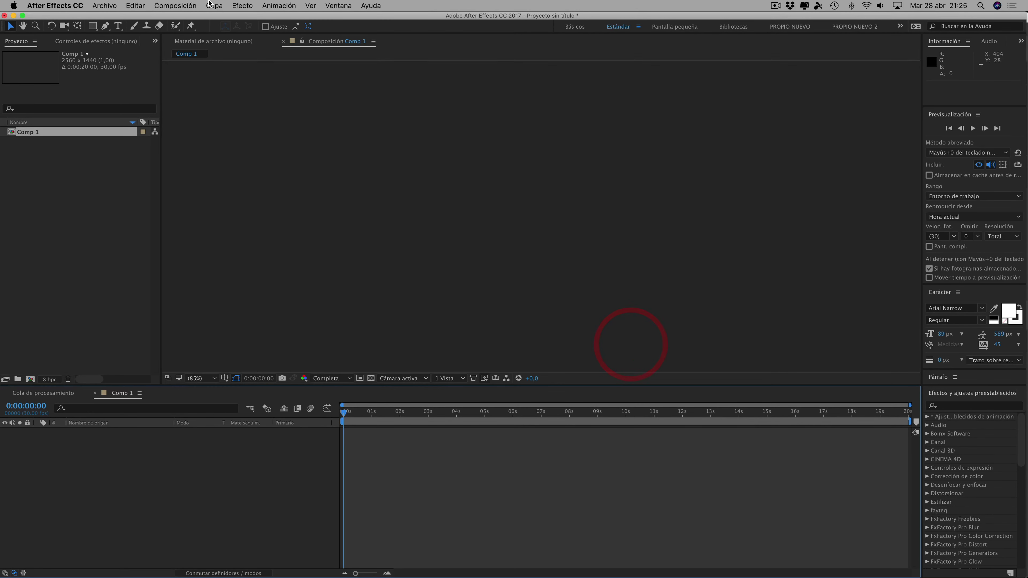
Add a bright red solid layer named E3D to Comp 1
left_click(223, 6)
mouse_move(241, 18)
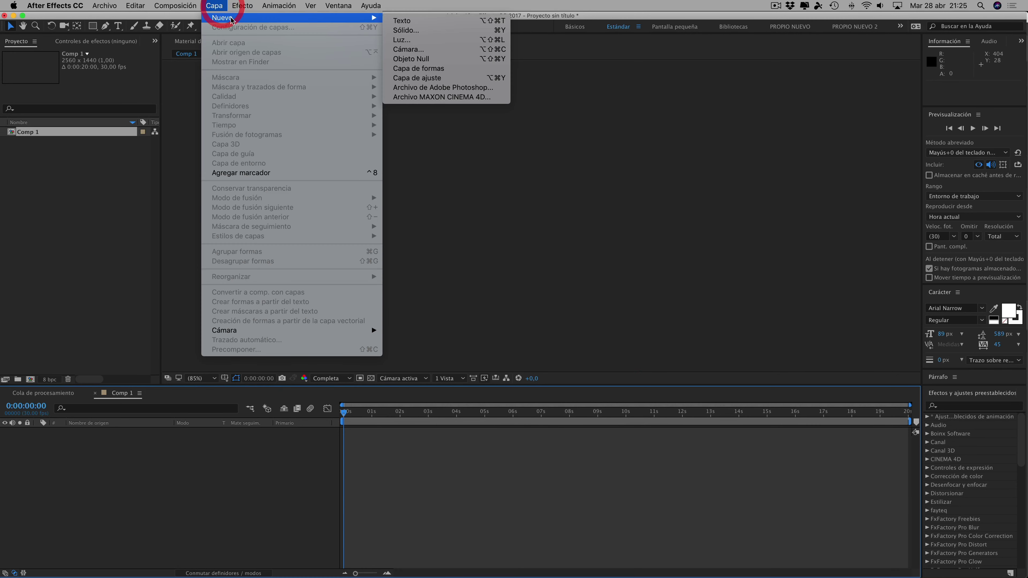
left_click(402, 30)
type("E3D")
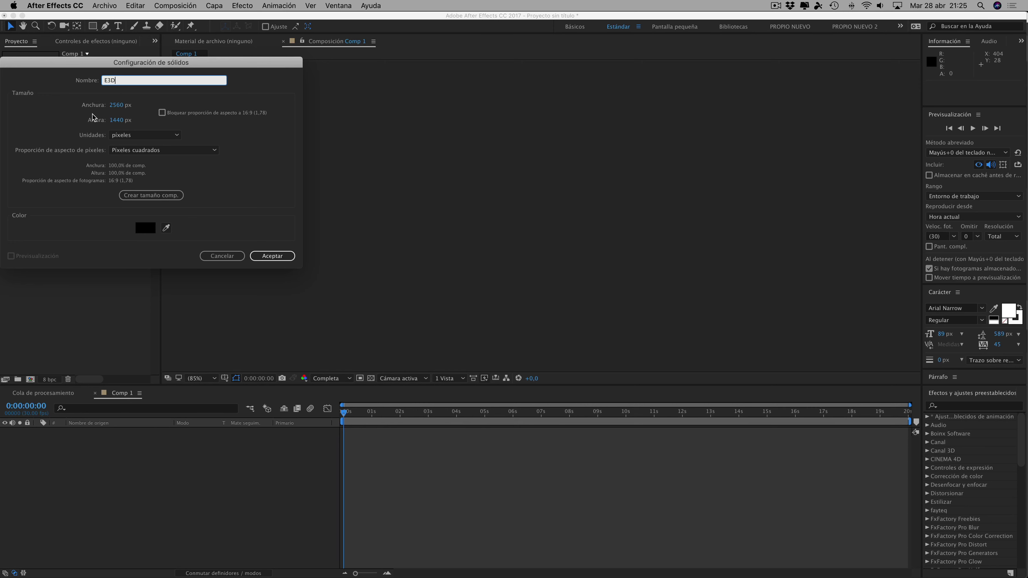
left_click(146, 228)
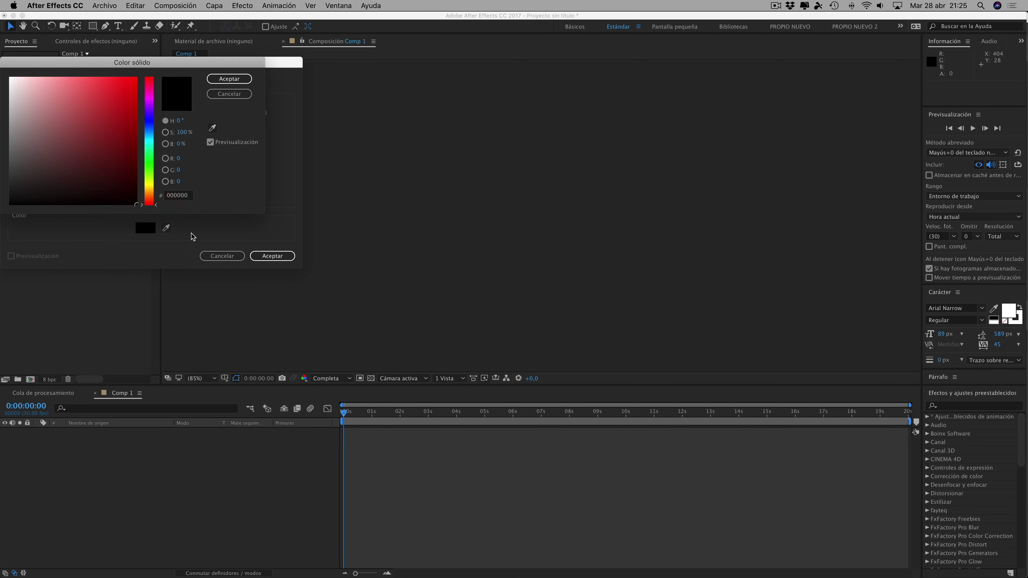
left_click_drag(117, 123, 137, 77)
left_click(229, 78)
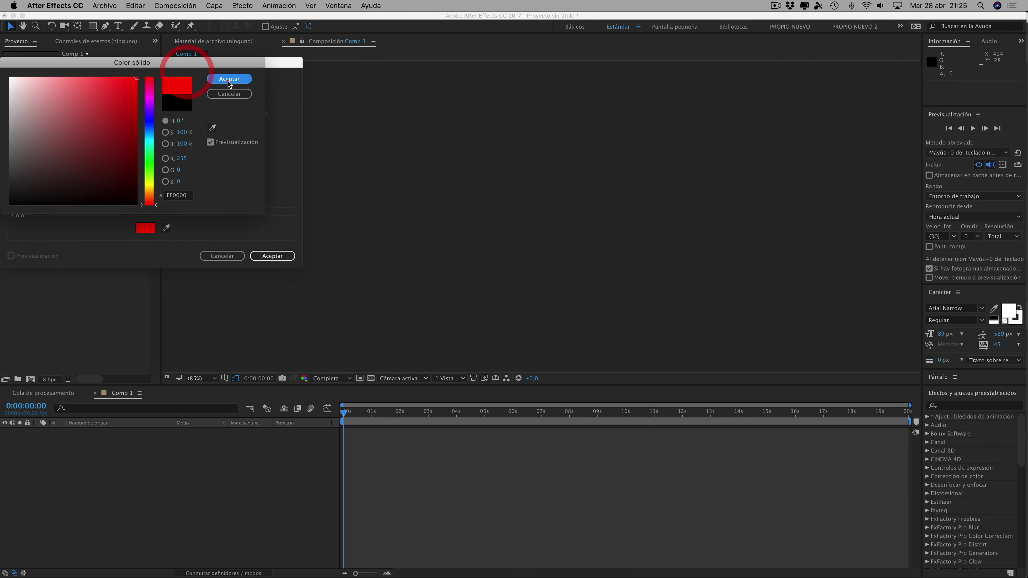
left_click(285, 258)
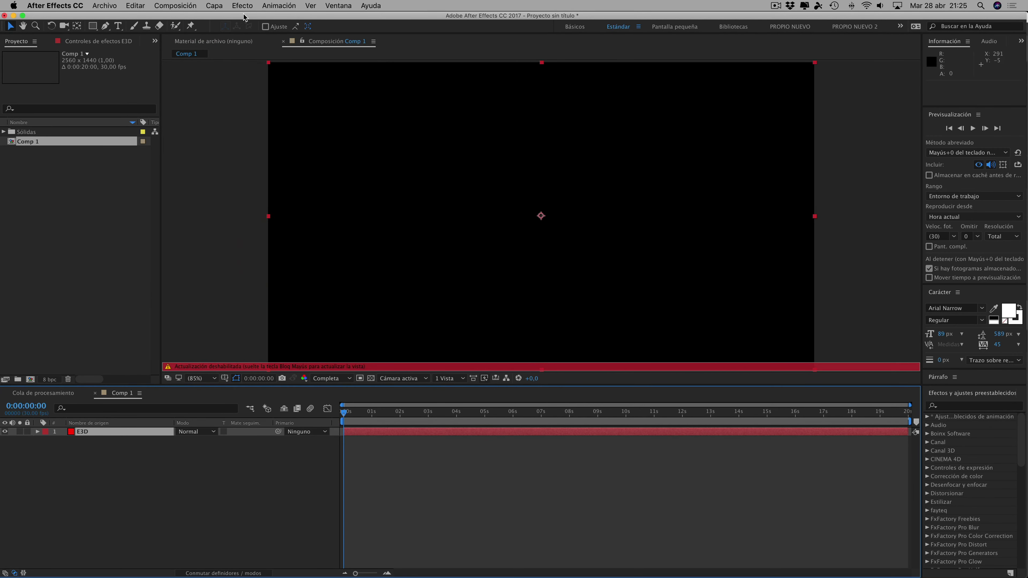
Apply Video Copilot's Element effect to the E3D solid
left_click(242, 6)
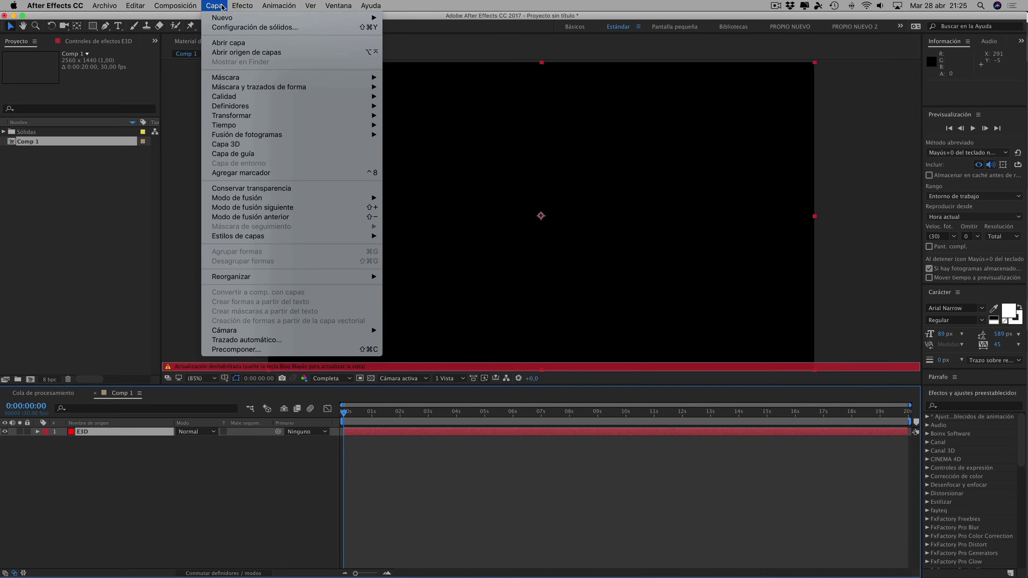
left_click(191, 122)
key("Caps_Lock")
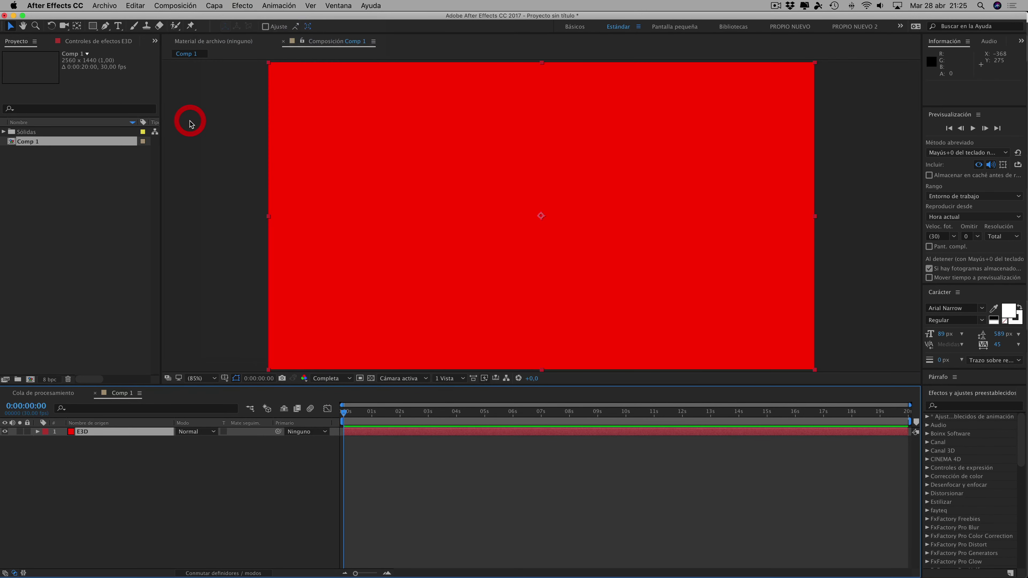
left_click(248, 5)
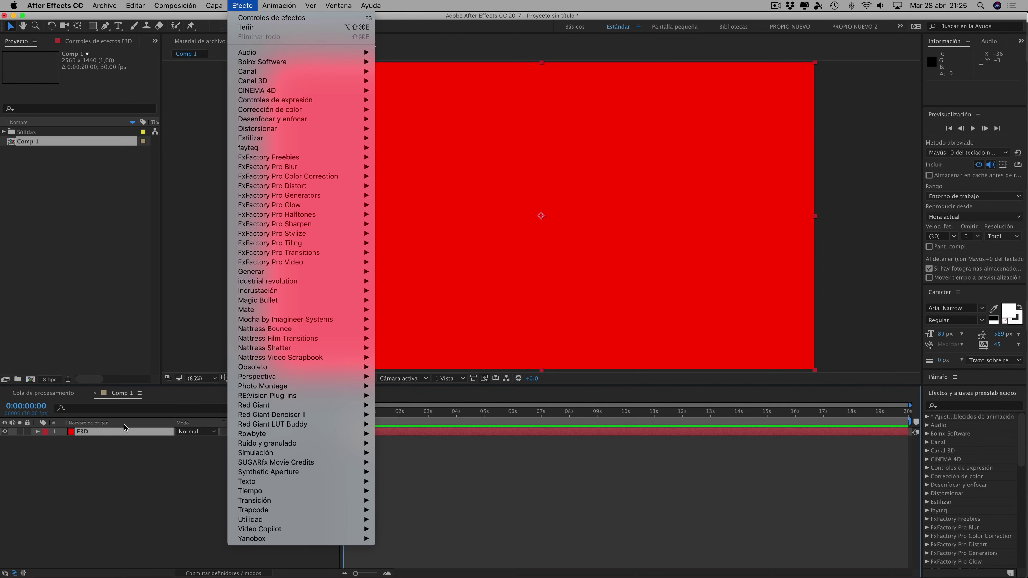
mouse_move(259, 529)
left_click(407, 503)
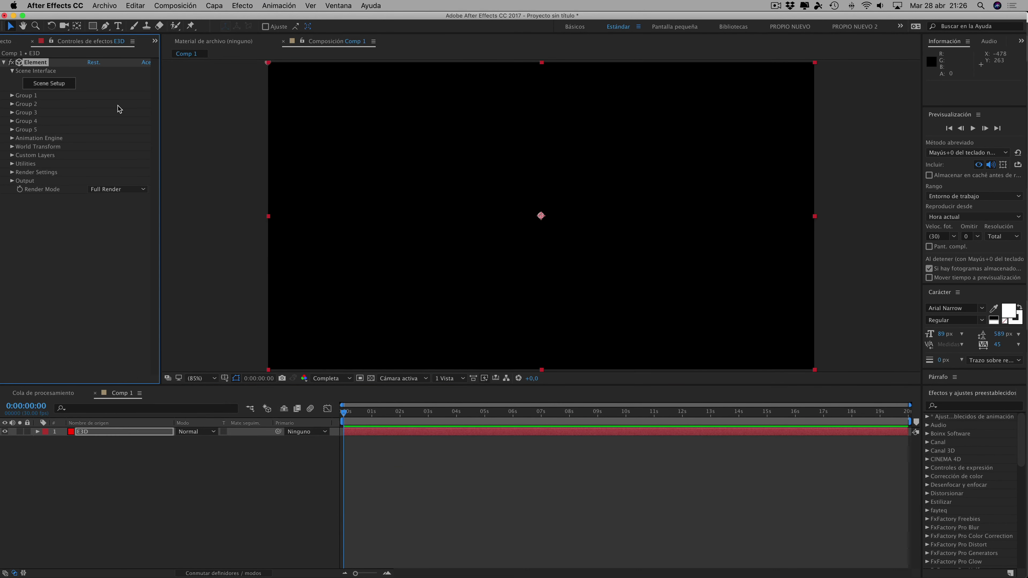
In Element's Scene Setup, import Nulo_00000.c4d from secuenciaTUTOFINALCAJASRUSASMULTIPLES as a 3D sequence
left_click(45, 83)
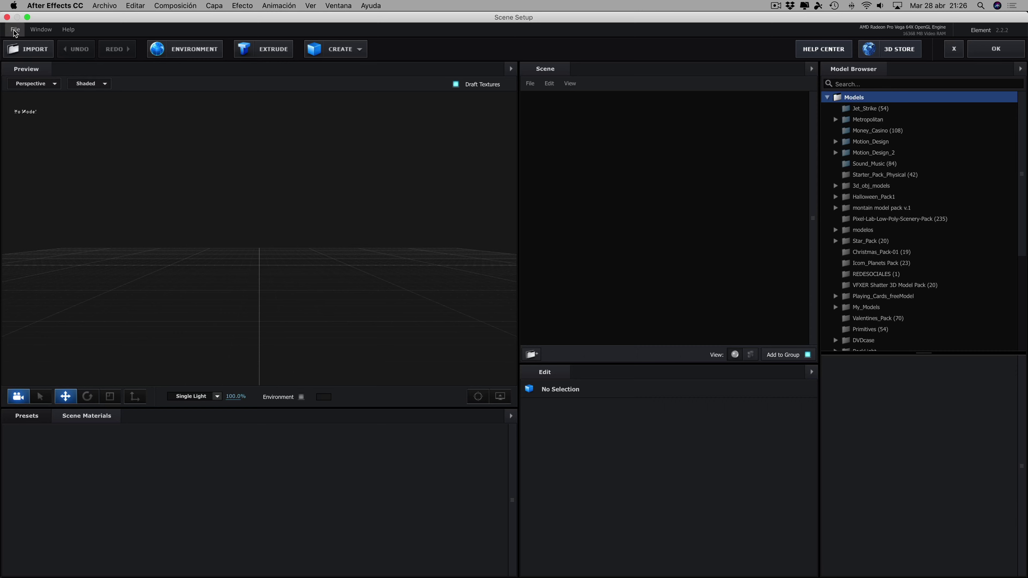
left_click(15, 30)
mouse_move(24, 48)
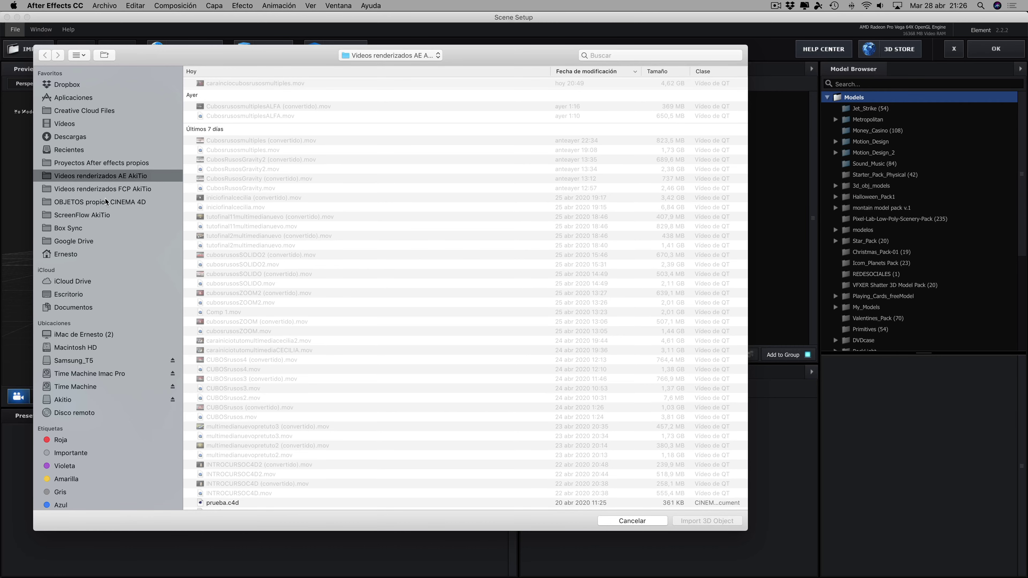
left_click(62, 400)
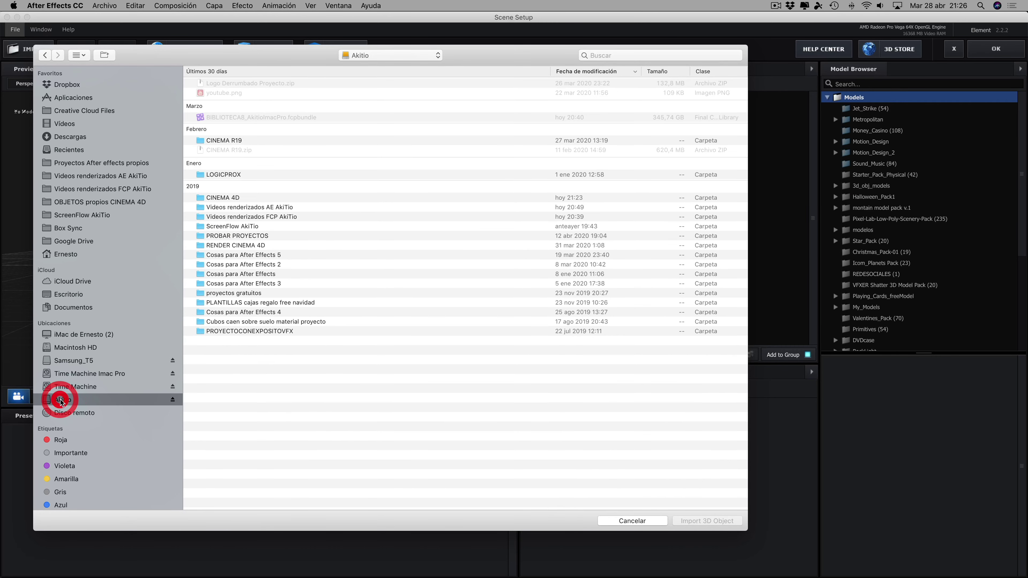
double_click(233, 199)
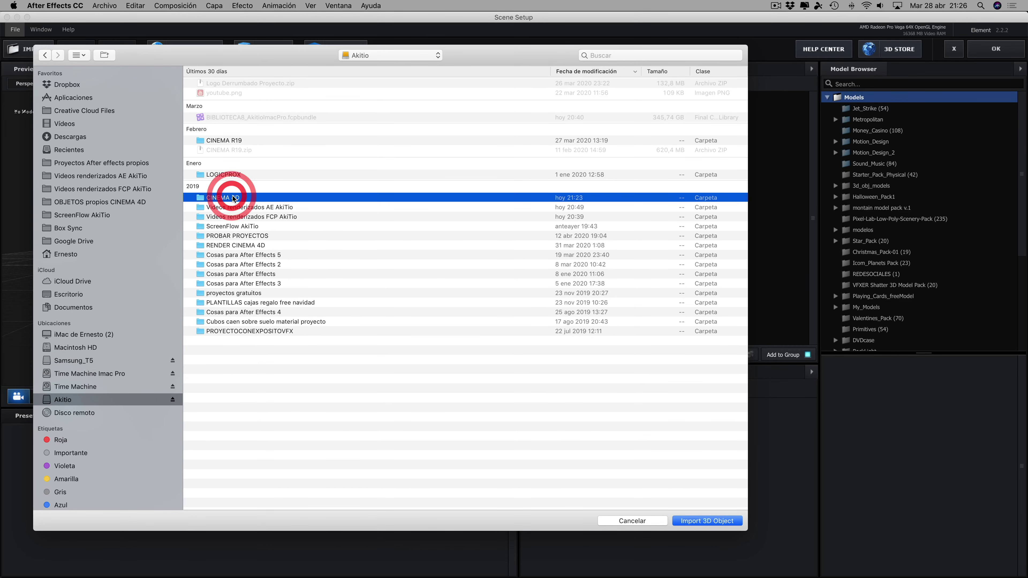
double_click(236, 83)
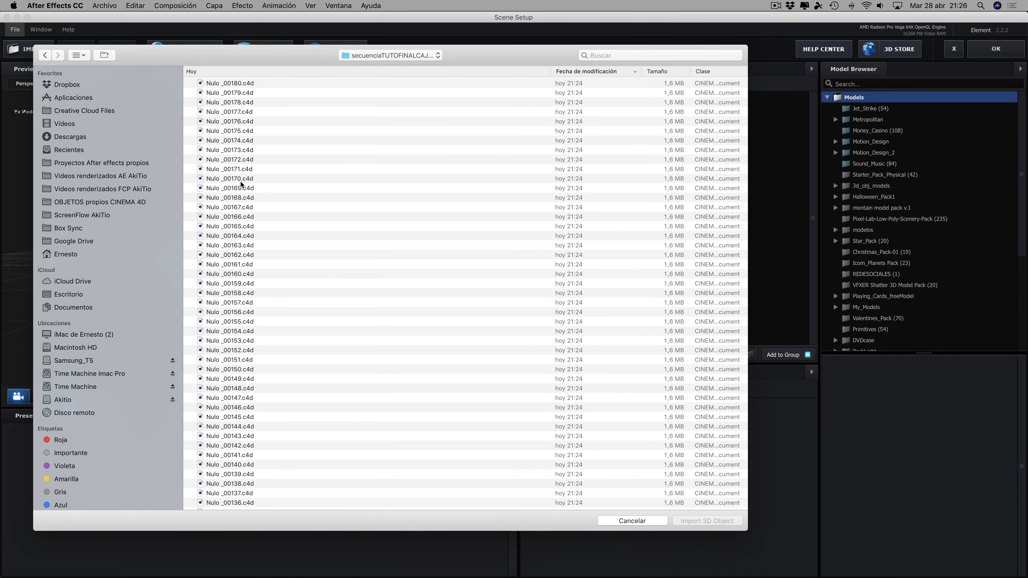
scroll(267, 178, "down", 15)
scroll(267, 178, "down", 15)
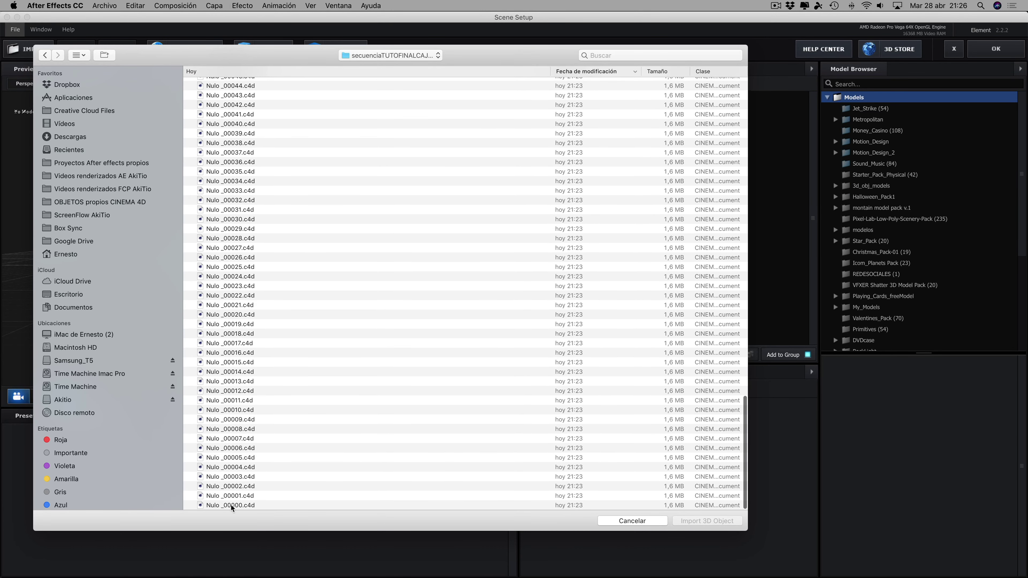
left_click(232, 506)
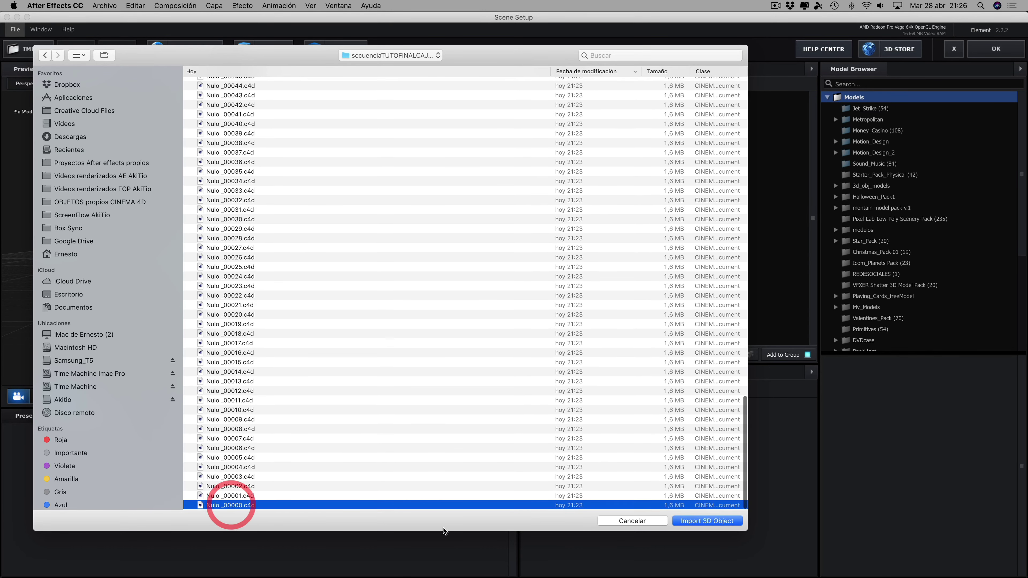
left_click(696, 520)
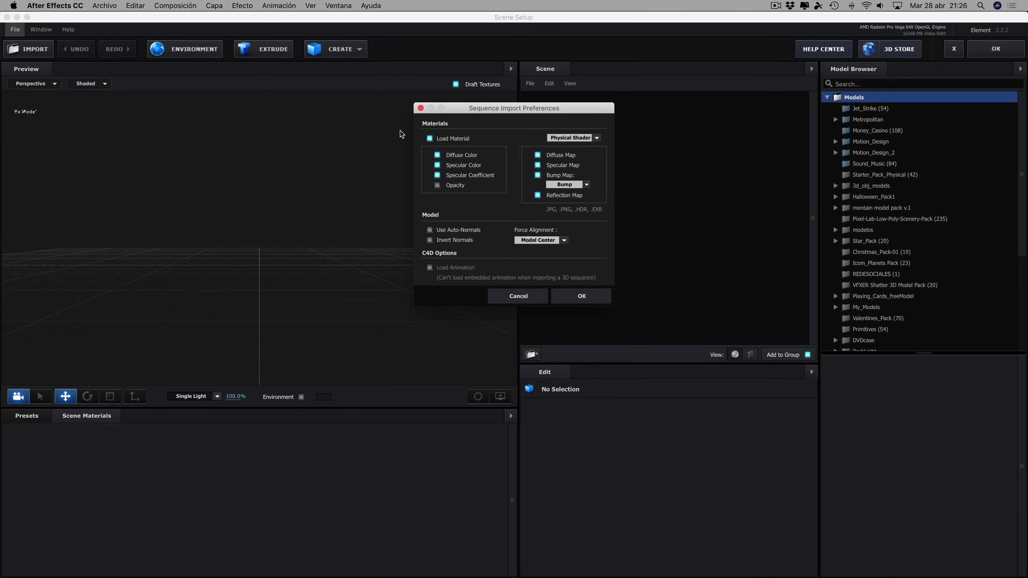
Accept default import preferences, set Start Frame to 1, and expand Nulo_00000's materials
left_click(578, 296)
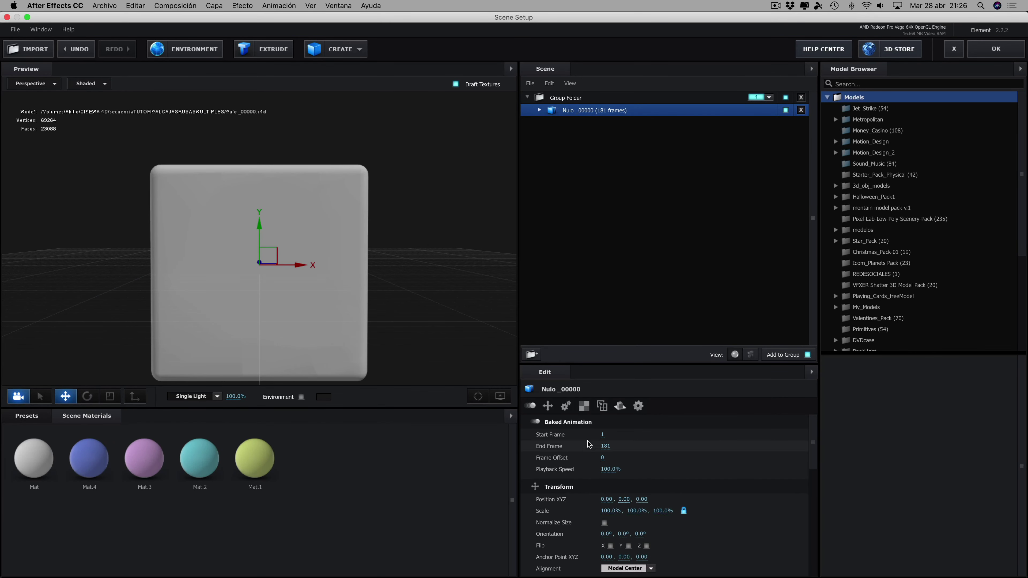
left_click_drag(603, 432, 878, 429)
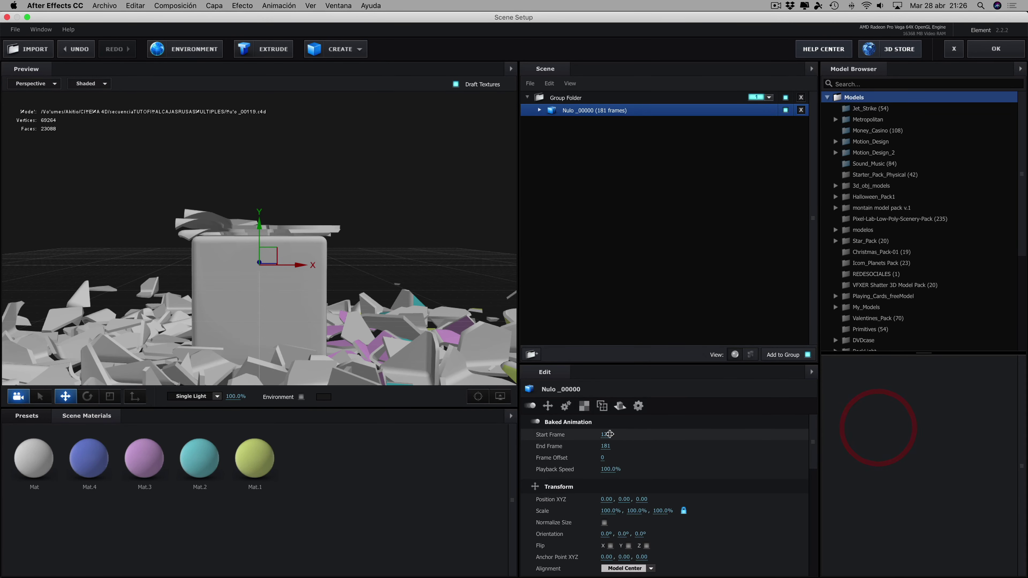
mouse_move(618, 433)
left_mouse_down()
mouse_move(535, 418)
mouse_move(675, 427)
mouse_move(262, 393)
left_mouse_up()
mouse_move(453, 139)
left_mouse_down()
mouse_move(410, 166)
mouse_move(418, 189)
left_mouse_up()
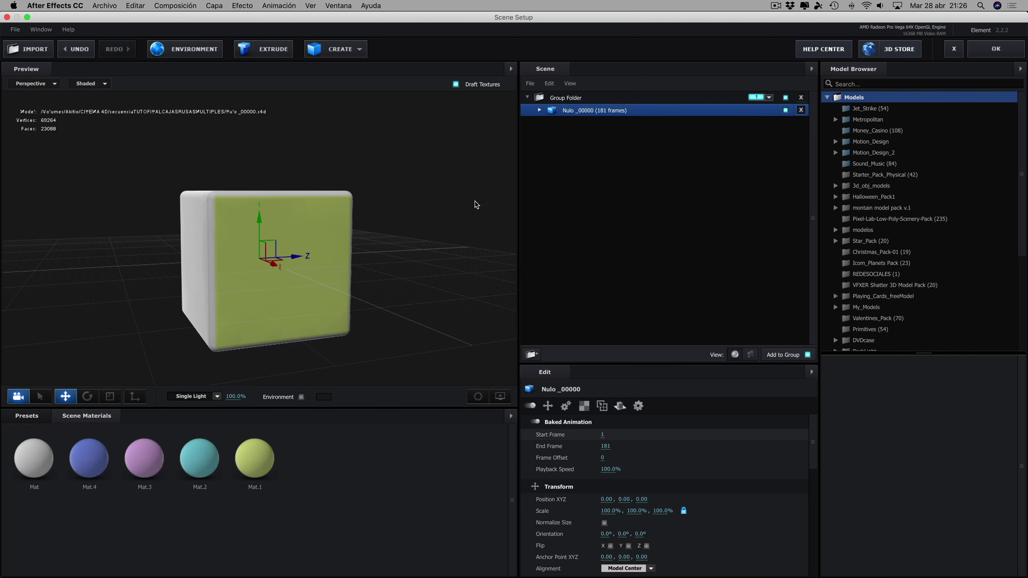
left_click(539, 111)
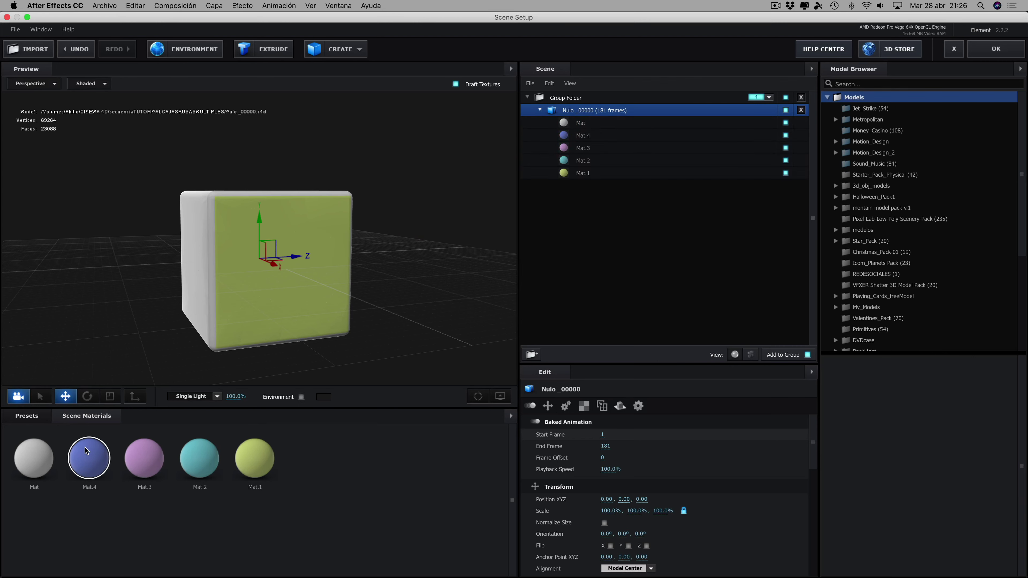
Browse the Pro_Shaders_2 Metal presets and orbit the preview to view the cube from above
left_click(41, 418)
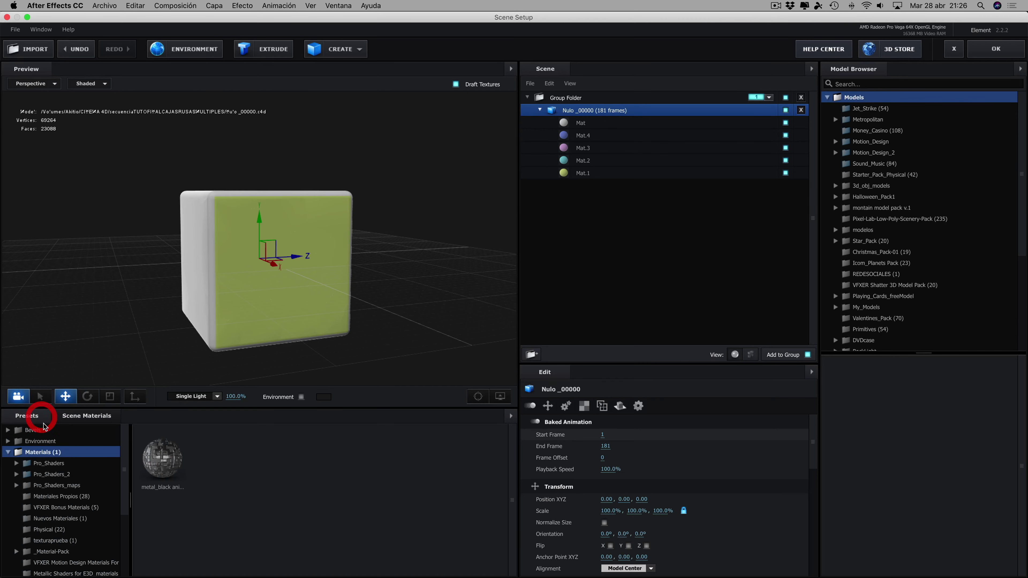
left_click(43, 474)
left_click(73, 529)
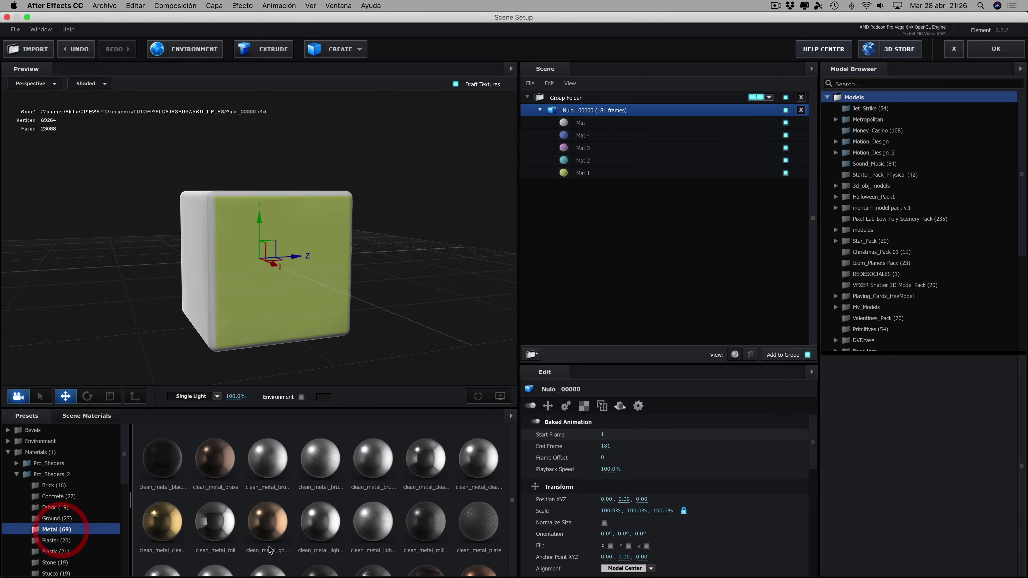
scroll(276, 521, "down", 1)
scroll(276, 522, "down", 1)
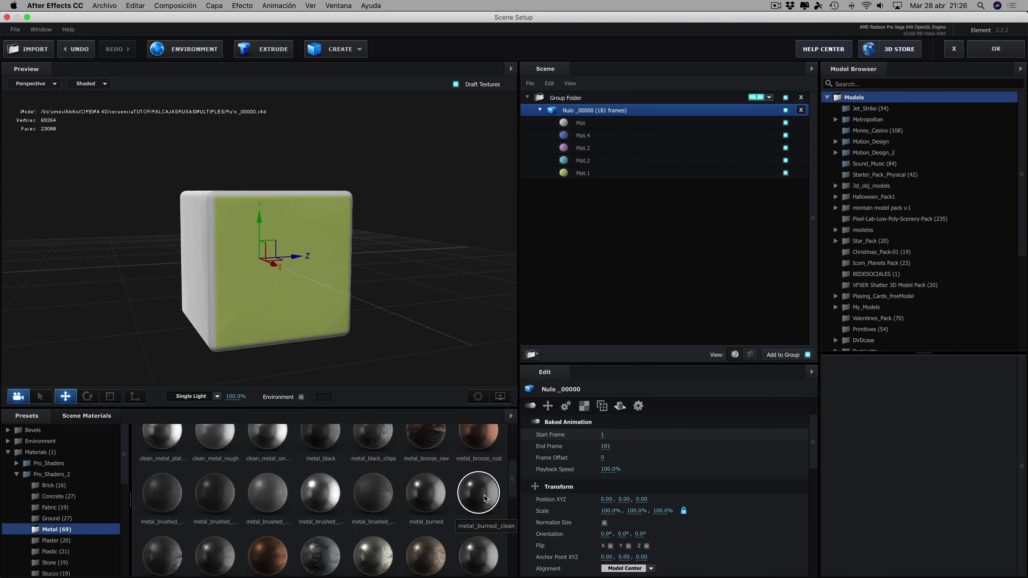
mouse_move(484, 495)
left_mouse_down()
mouse_move(271, 399)
mouse_move(202, 284)
left_mouse_up()
left_click_drag(359, 255, 381, 271)
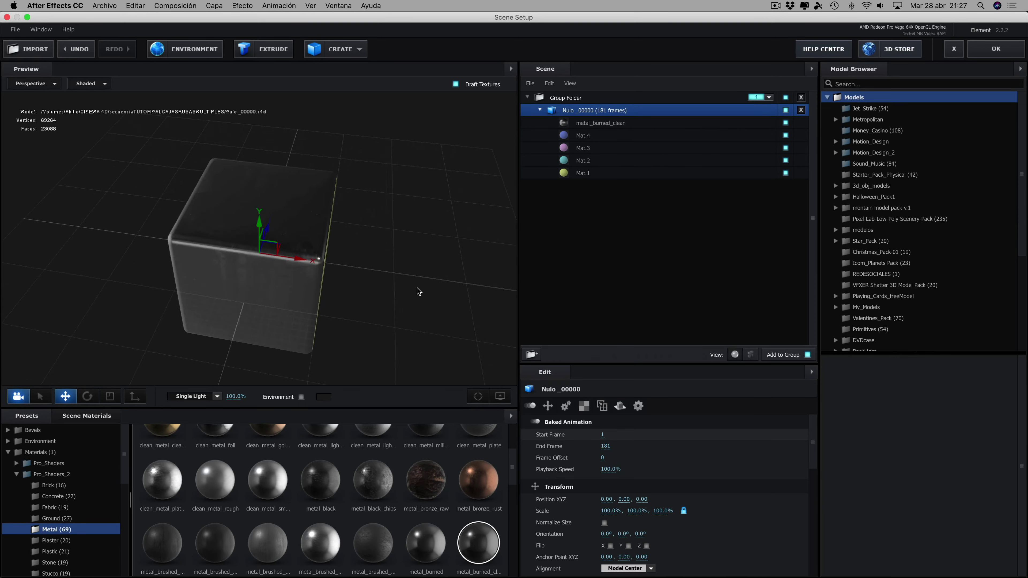
Try clean_metal_clean_01, then settle on metal_black for the cube's first material
scroll(445, 446, "up", 3)
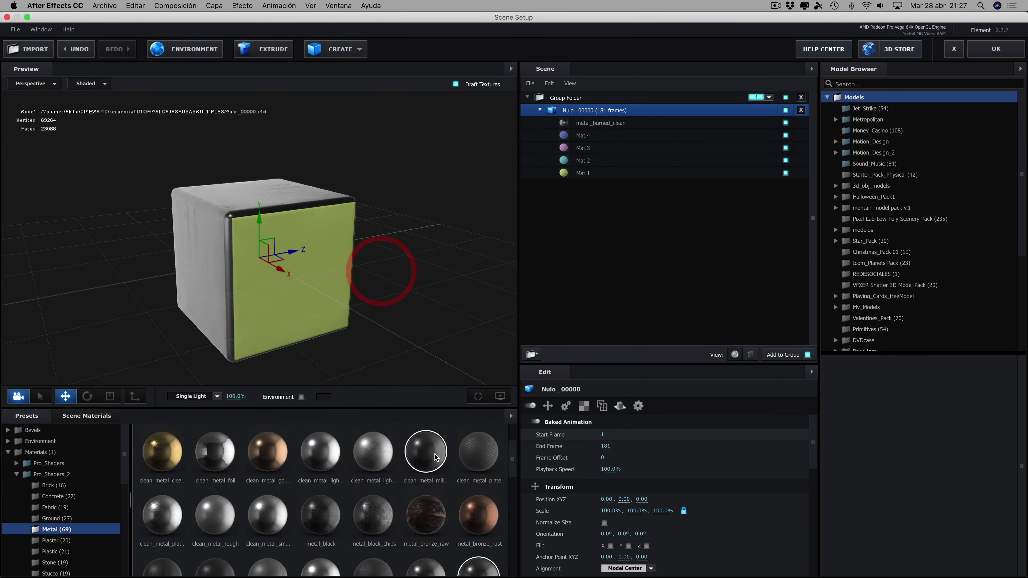
mouse_move(472, 457)
left_mouse_down()
mouse_move(219, 285)
mouse_move(429, 255)
mouse_move(506, 211)
mouse_move(511, 193)
left_mouse_up()
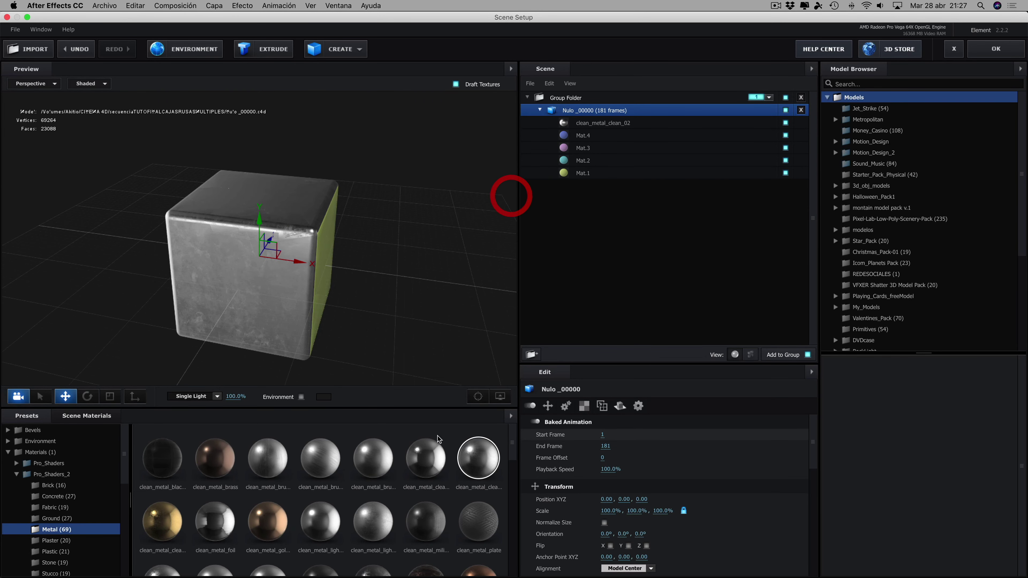
mouse_move(425, 455)
left_mouse_down()
mouse_move(357, 424)
mouse_move(219, 262)
left_mouse_up()
mouse_move(218, 262)
left_mouse_down()
mouse_move(464, 278)
mouse_move(410, 272)
left_mouse_up()
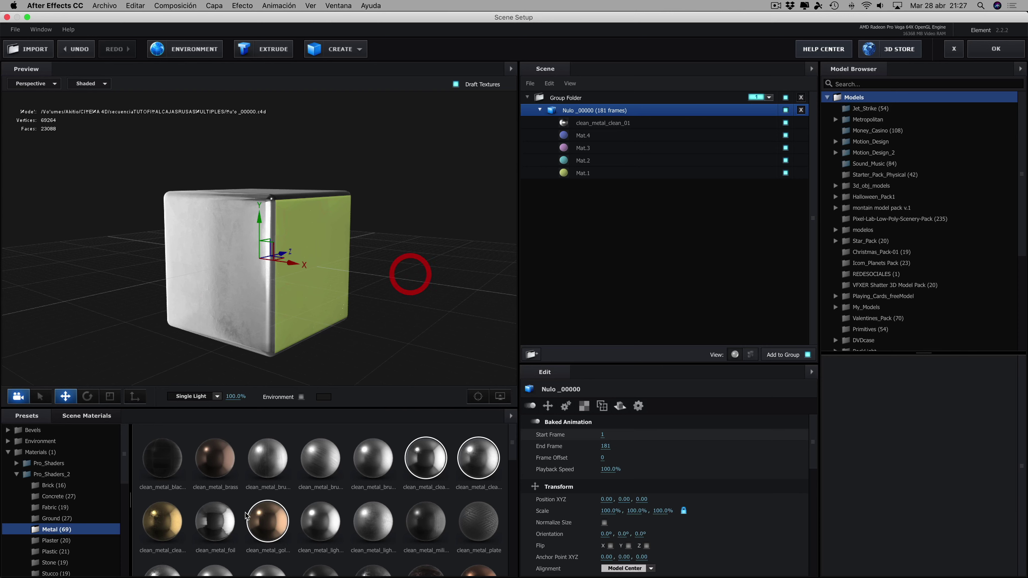
scroll(394, 480, "down", 3)
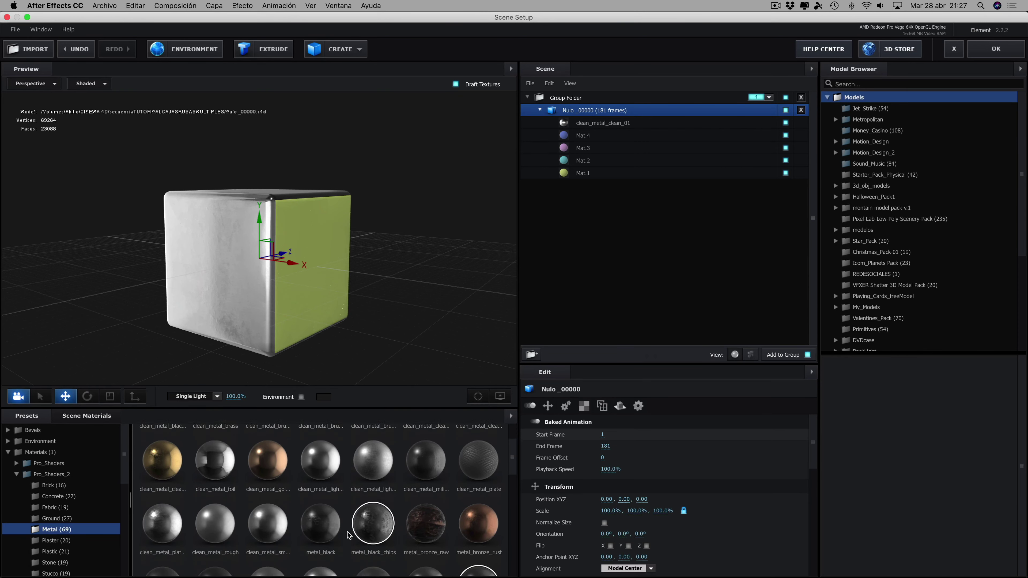
left_click_drag(320, 476, 229, 283)
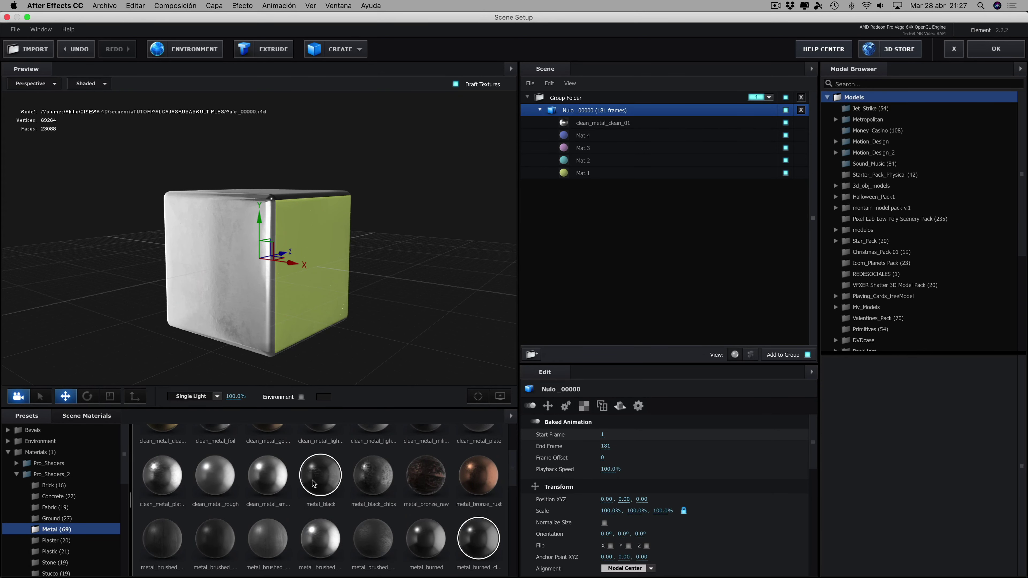
mouse_move(397, 294)
left_mouse_down()
mouse_move(360, 330)
mouse_move(272, 306)
mouse_move(346, 259)
mouse_move(407, 280)
mouse_move(374, 294)
left_mouse_up()
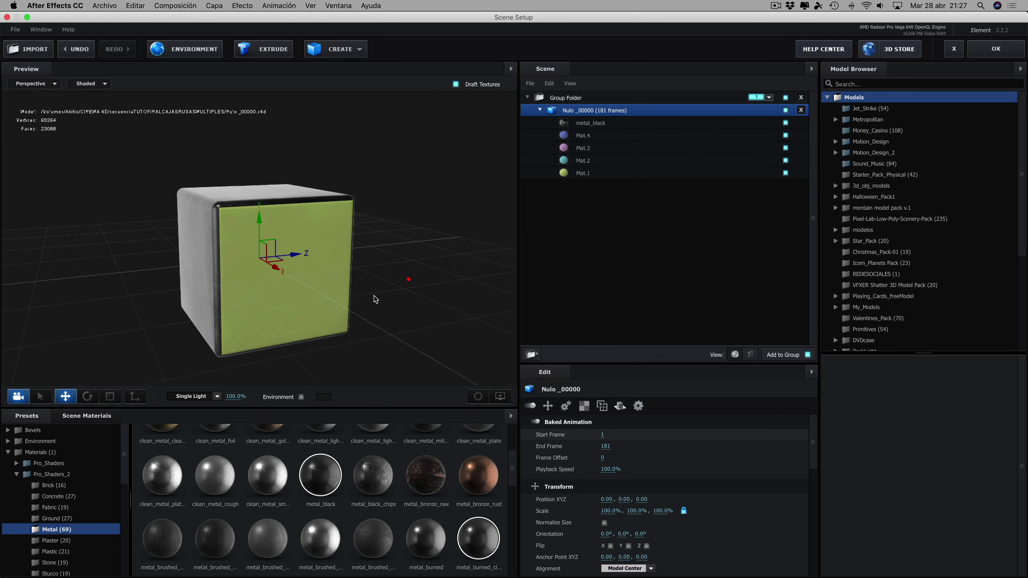
Select Mat.1 and try a white diffuse colour, then undo it
left_click(583, 174)
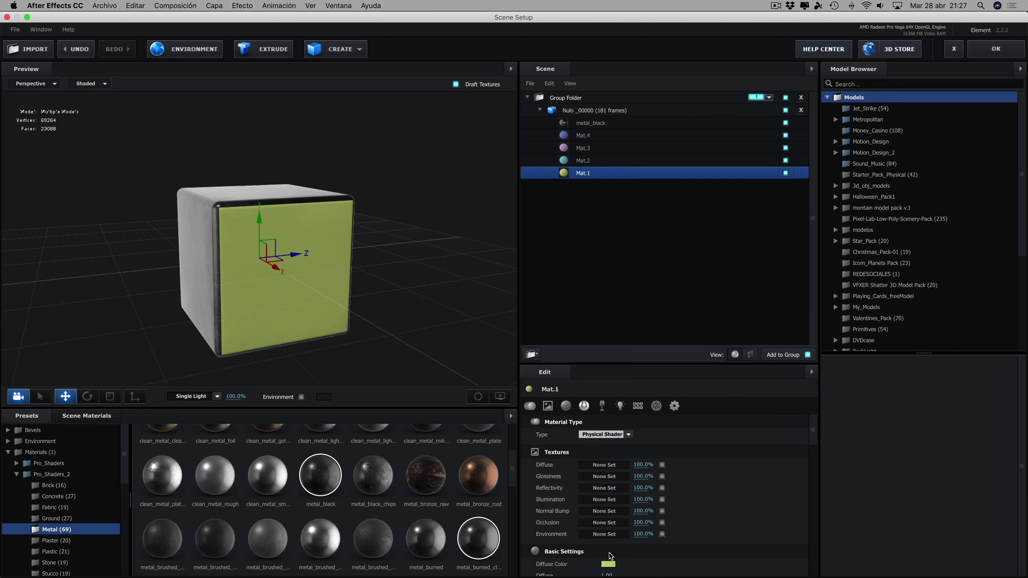
left_click(608, 564)
left_click_drag(454, 153, 381, 106)
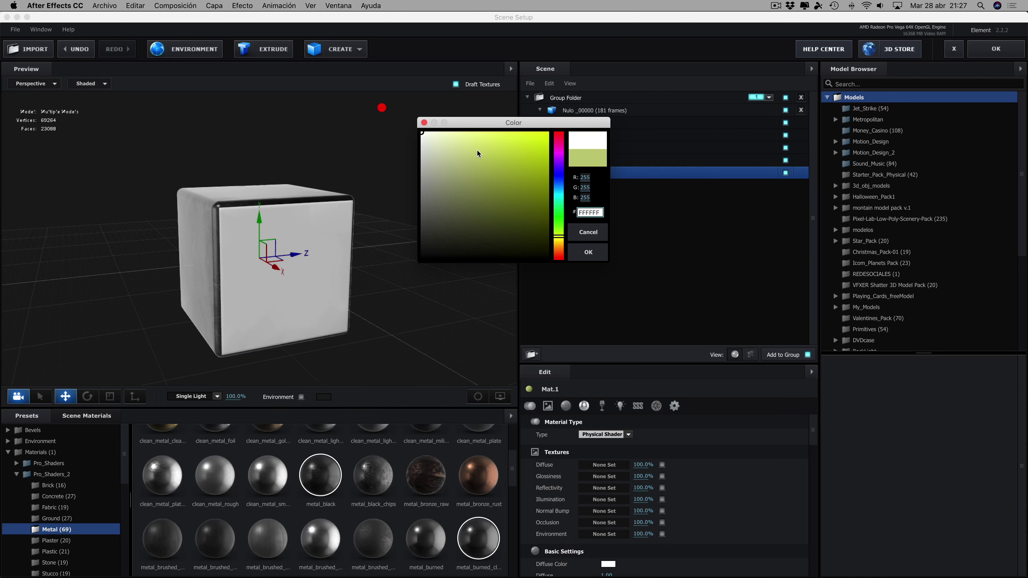
left_click(594, 254)
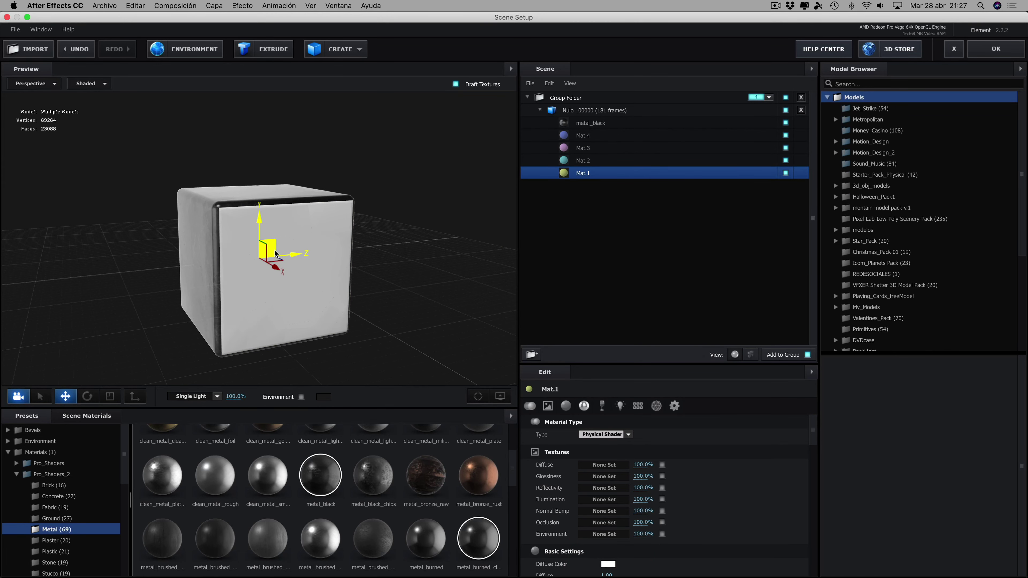
key("ctrl+z")
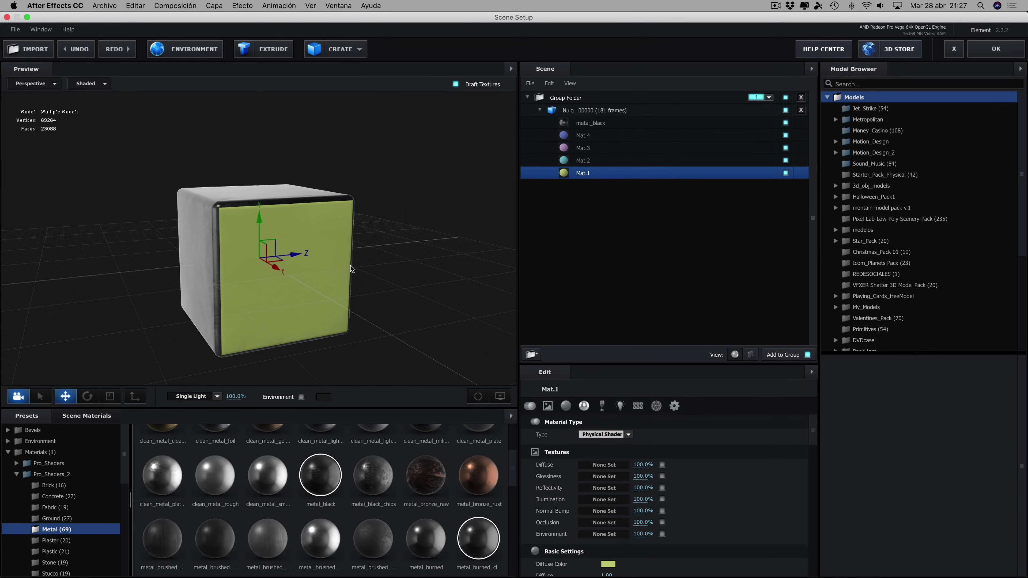
Load LogoCanal2.jpg from Documentos as Mat.1's diffuse texture
left_click(615, 468)
left_click(519, 138)
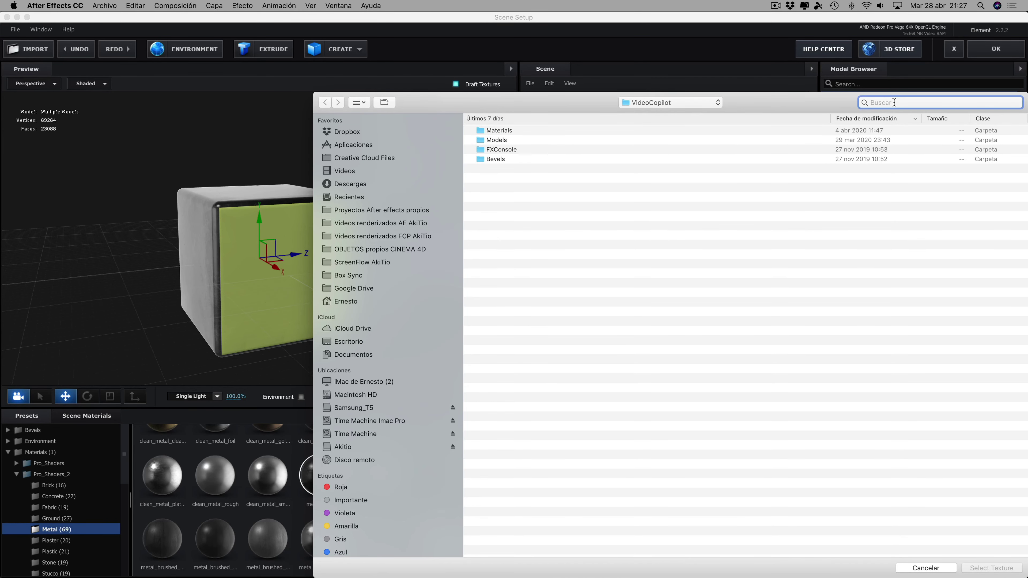
left_click(892, 102)
type("logocan")
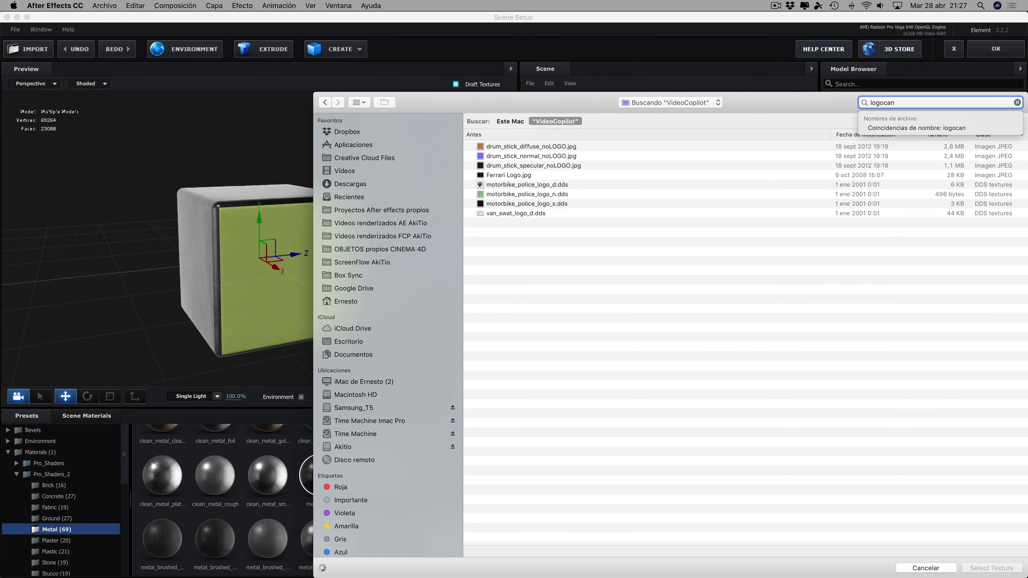
type("al")
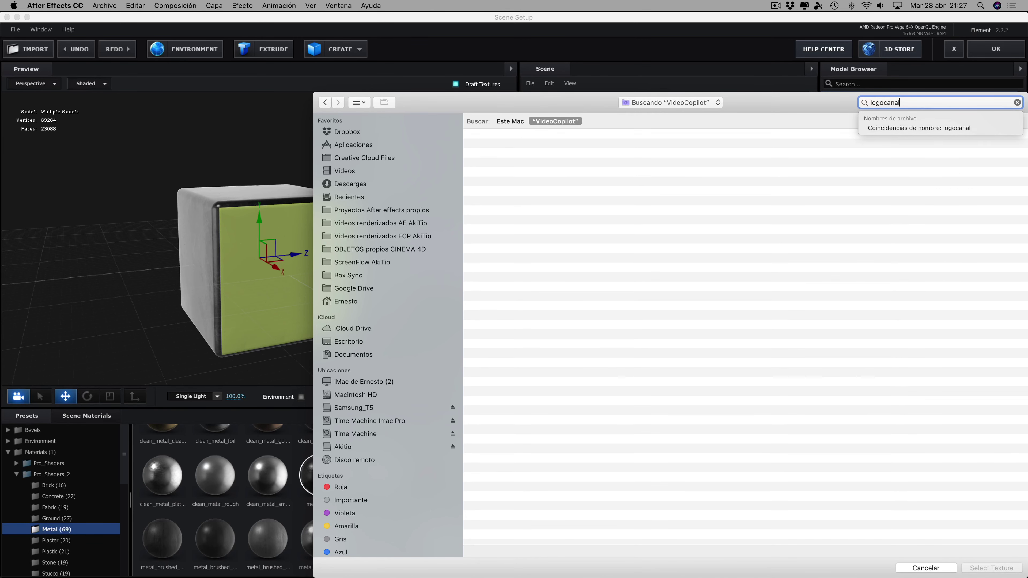
left_click(344, 355)
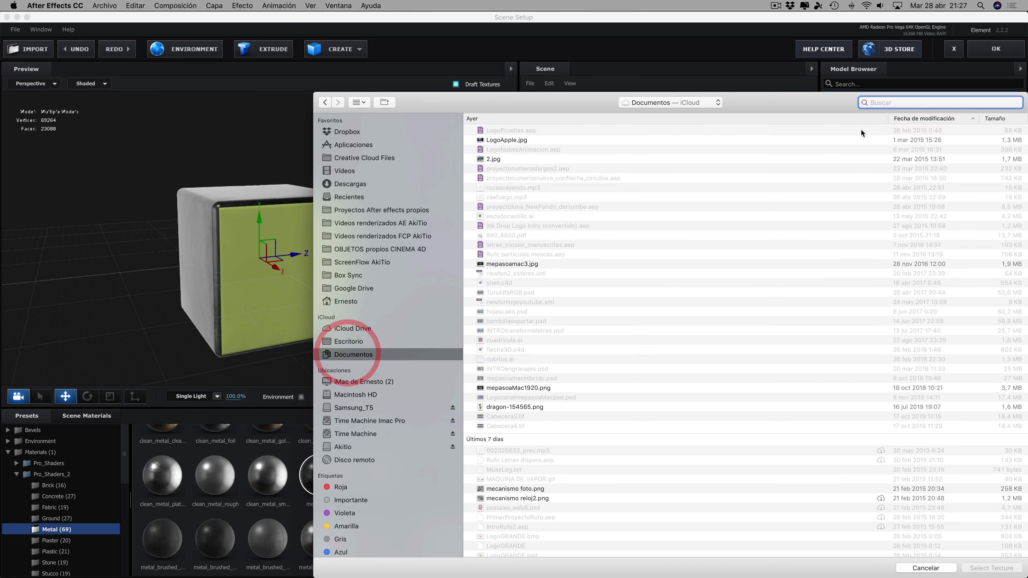
type("logocanal")
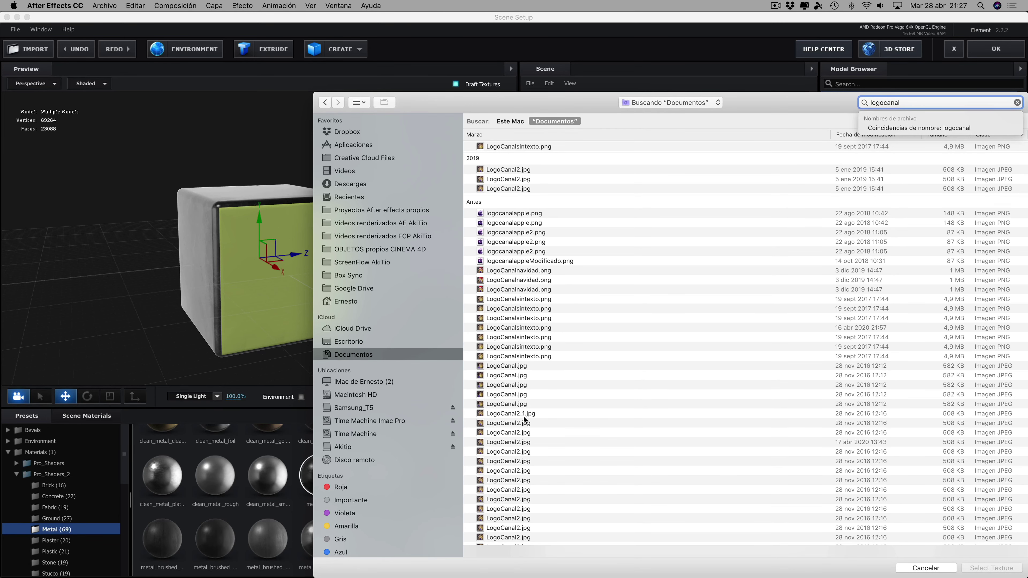
left_click(506, 422)
key("space")
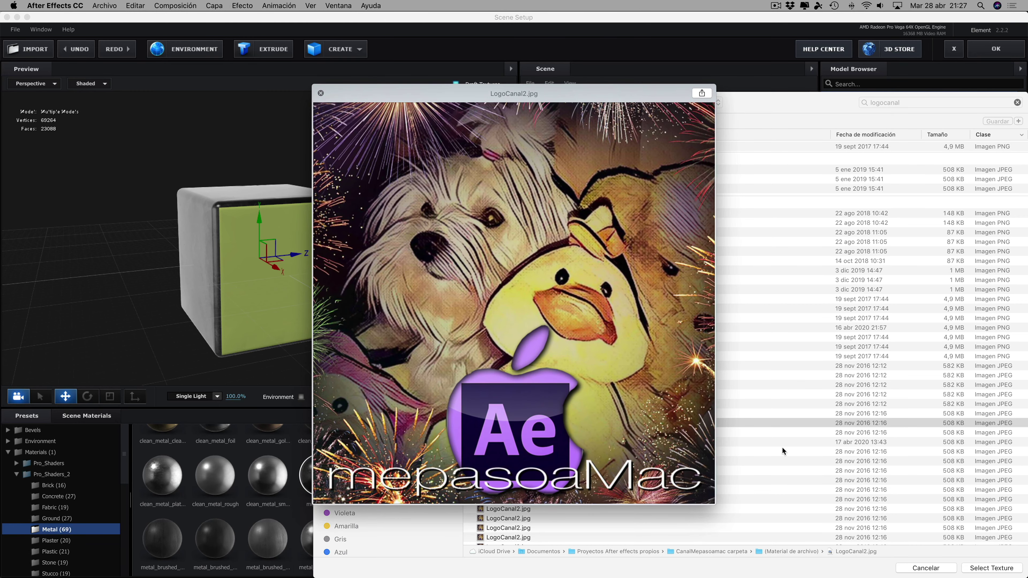
key("space")
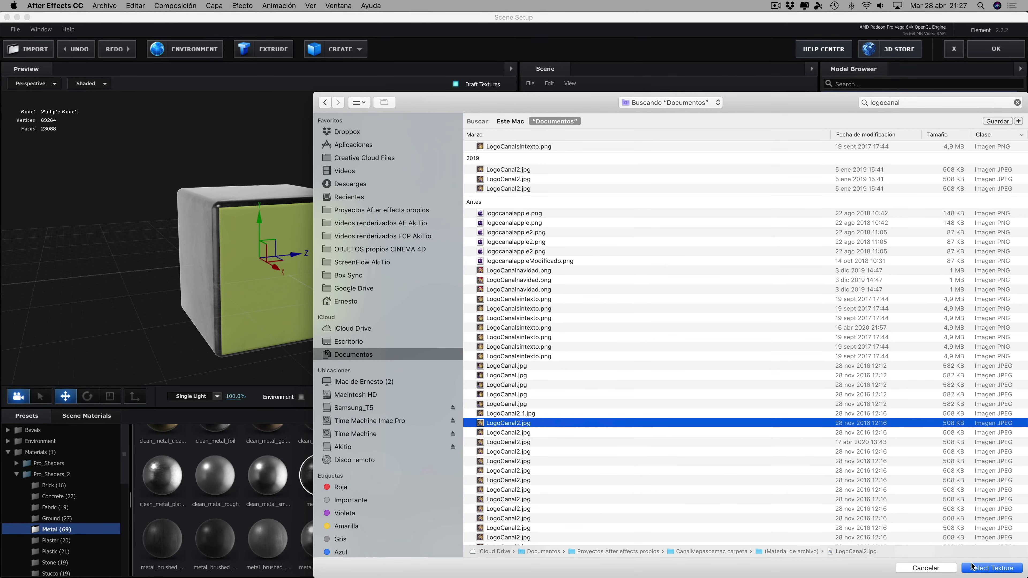
left_click(971, 567)
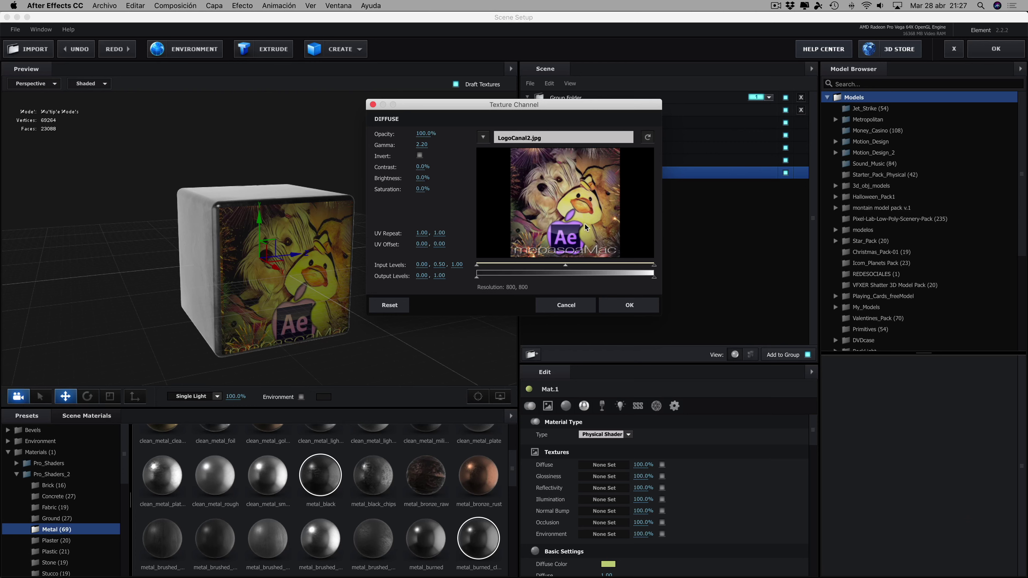
left_click(636, 304)
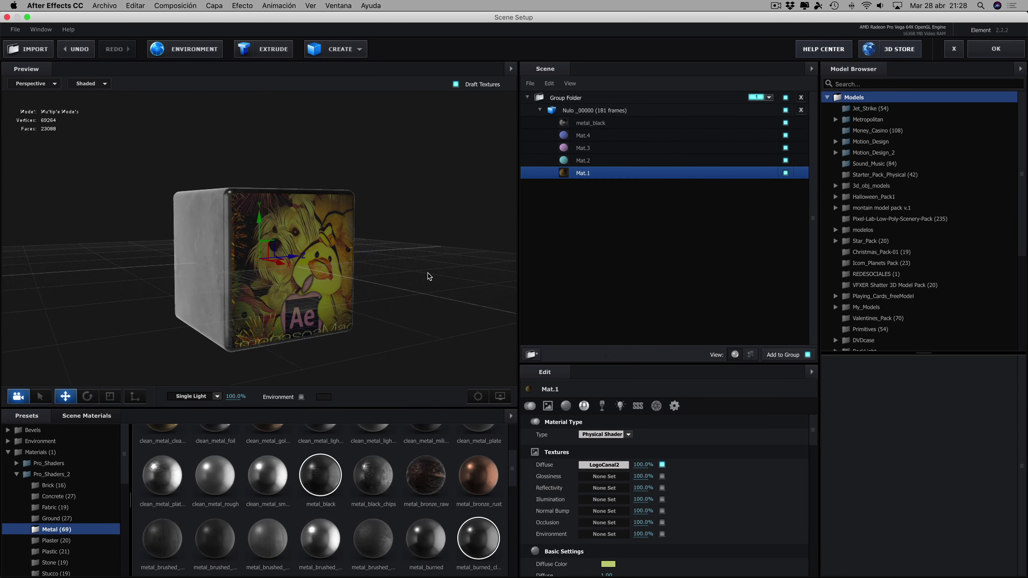
Set Mat.1's diffuse colour to white
left_click(425, 275)
left_click(609, 564)
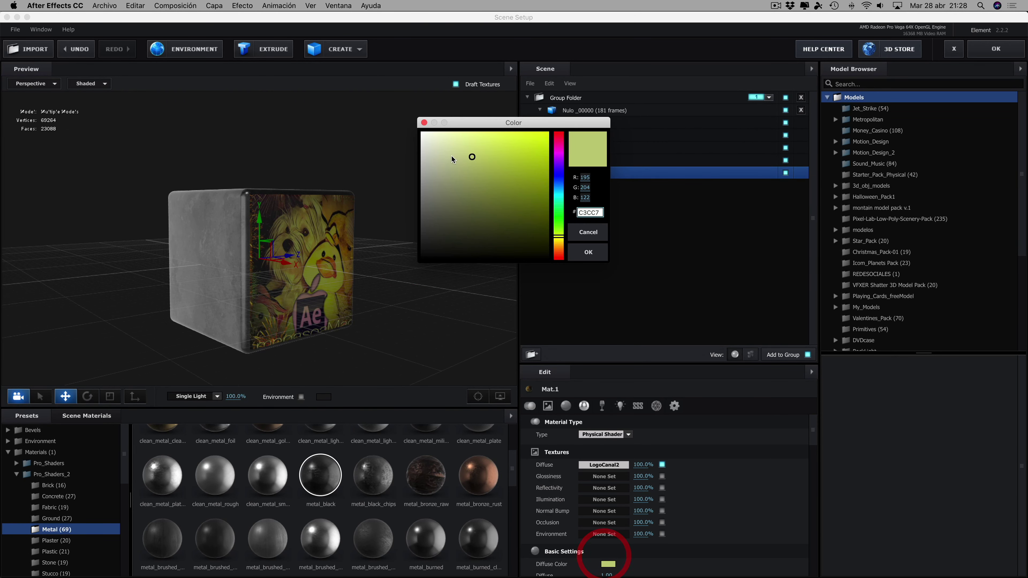
left_click_drag(452, 159, 345, 79)
left_click(588, 252)
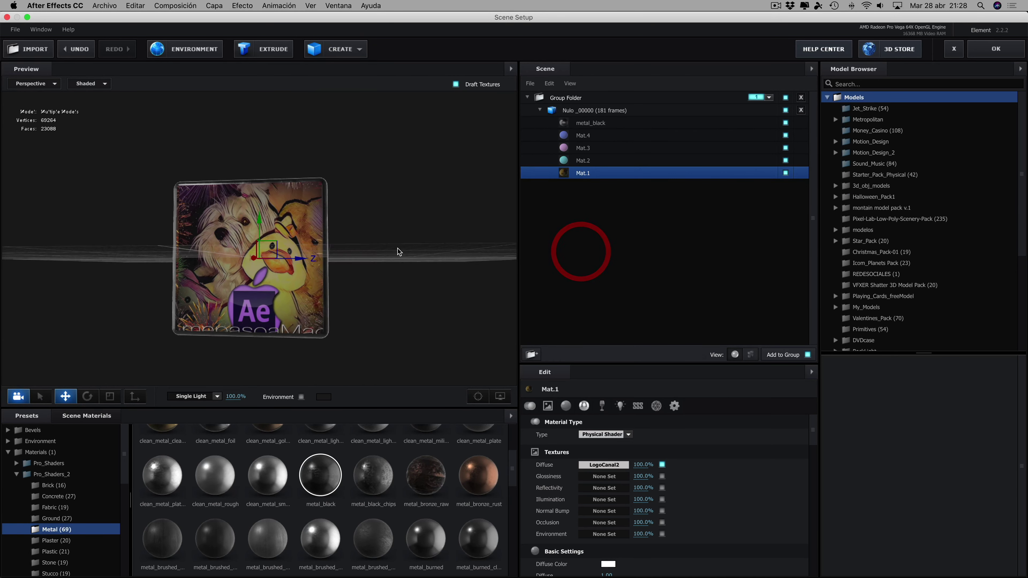
Raise Mat.1's reflectivity intensity to 26% and inspect the reflective cube
left_click_drag(397, 251, 425, 252)
scroll(622, 532, "down", 5)
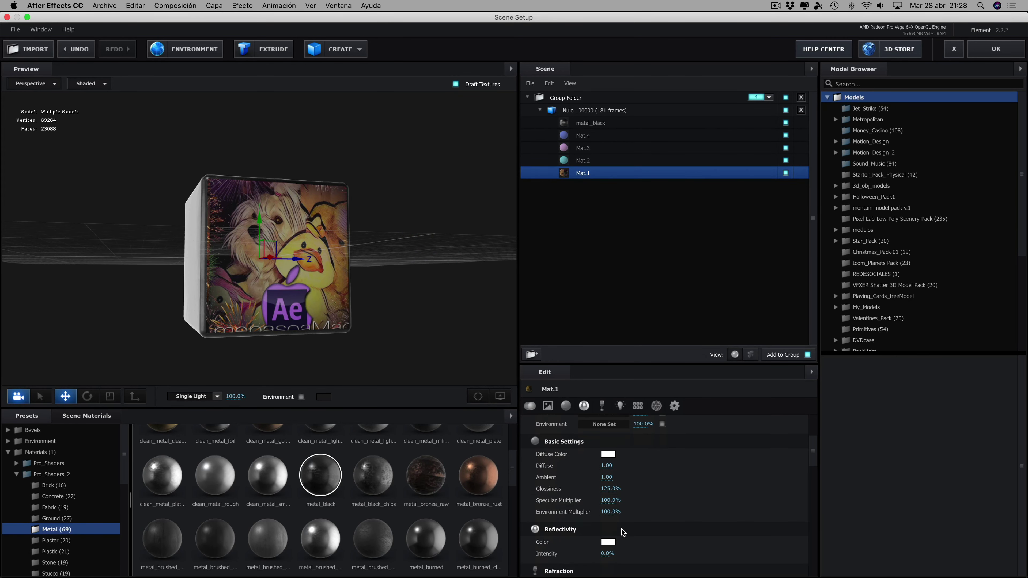
left_click_drag(604, 553, 622, 556)
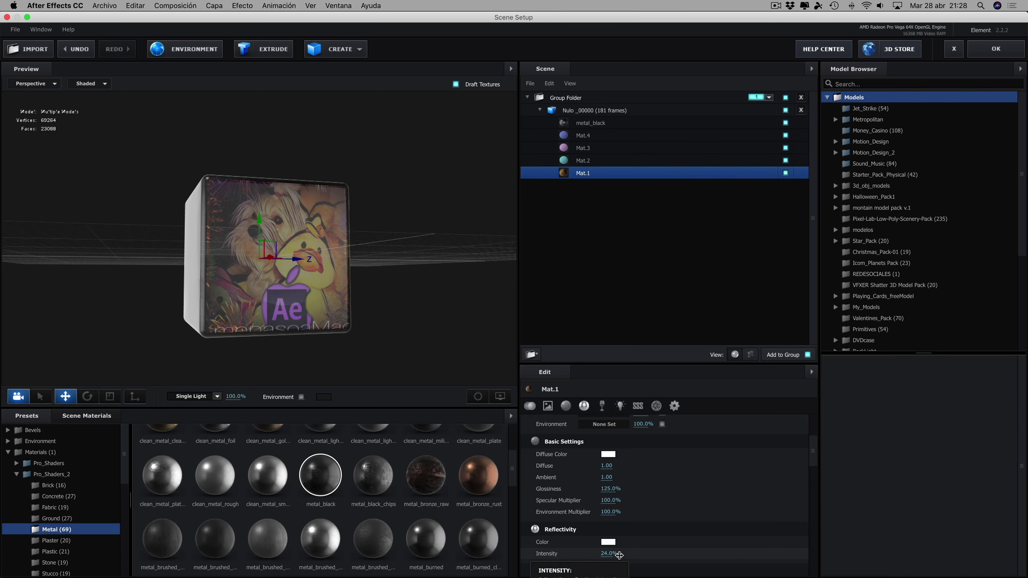
left_click_drag(619, 555, 622, 554)
mouse_move(453, 271)
left_mouse_down()
mouse_move(472, 278)
mouse_move(445, 271)
mouse_move(466, 269)
left_mouse_up()
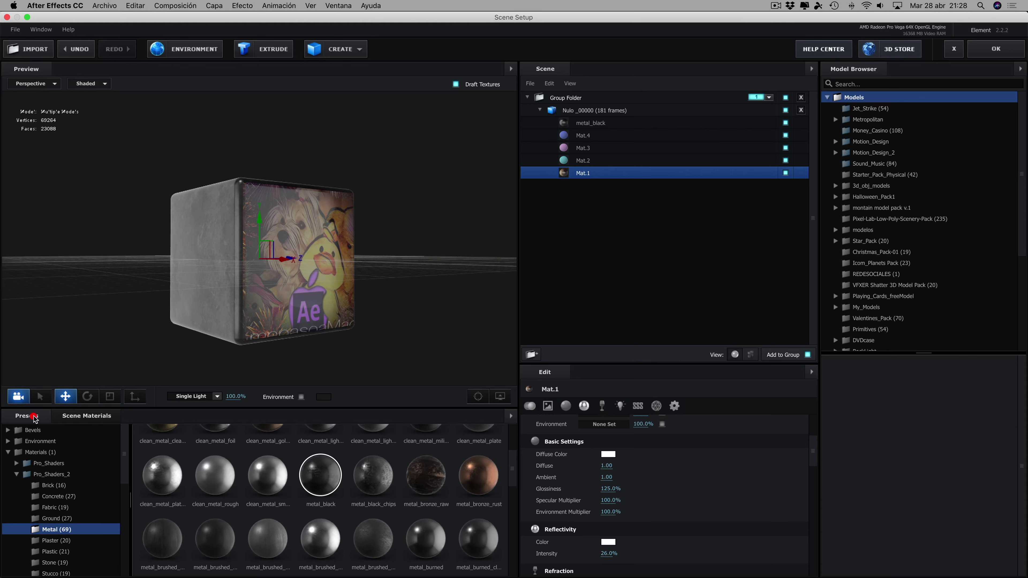
Apply the BackLight_4K_24 reflection environment from the BackLight_4K presets
left_click(37, 445)
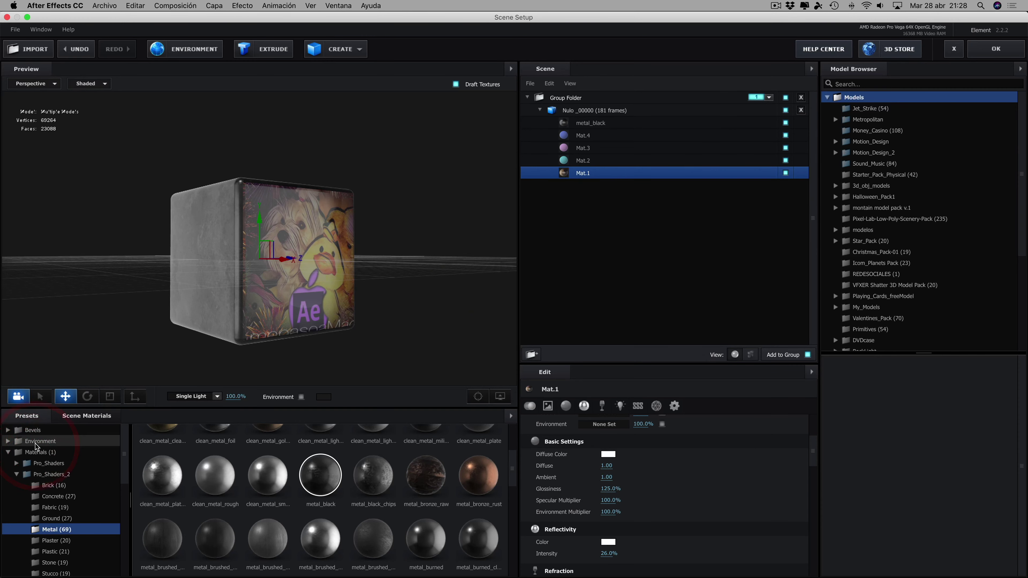
left_click(61, 488)
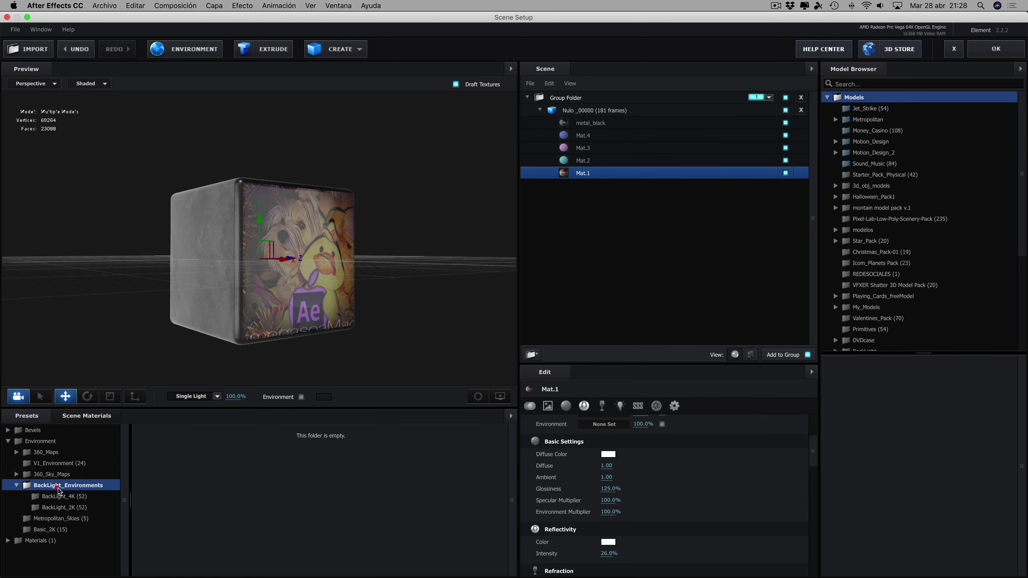
left_click(70, 498)
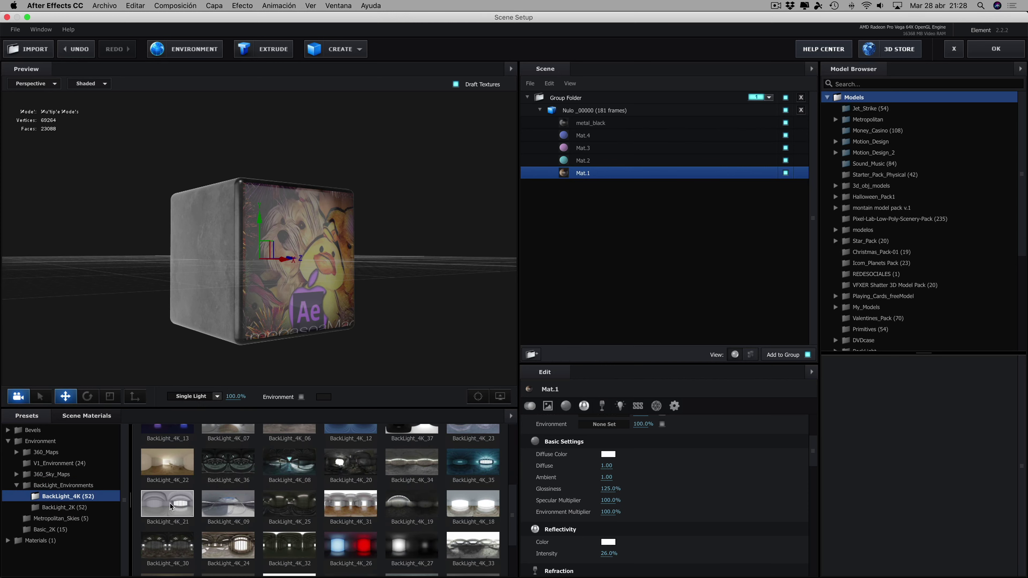
left_click(241, 544)
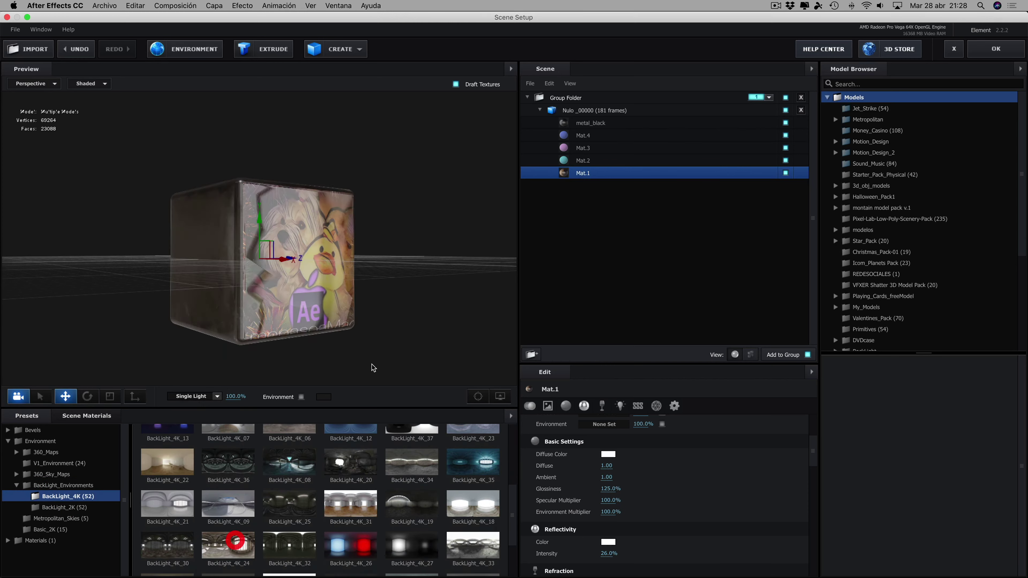
Set Nulo_00000's animation start frame to 28 so the box appears shattered
mouse_move(400, 252)
left_mouse_down()
mouse_move(438, 270)
mouse_move(348, 251)
mouse_move(406, 273)
mouse_move(389, 256)
left_mouse_up()
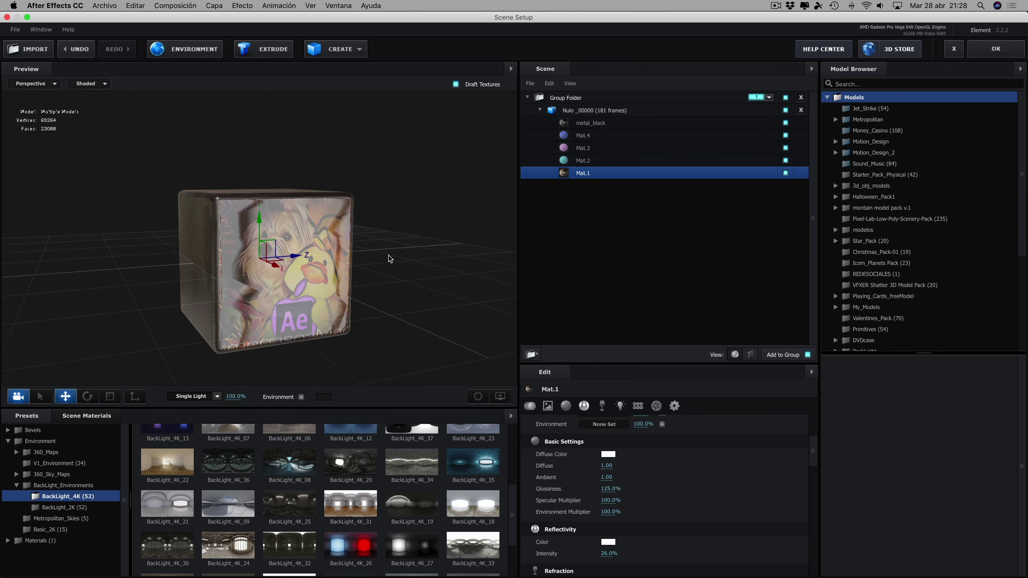
left_click(588, 110)
left_click_drag(603, 432, 677, 437)
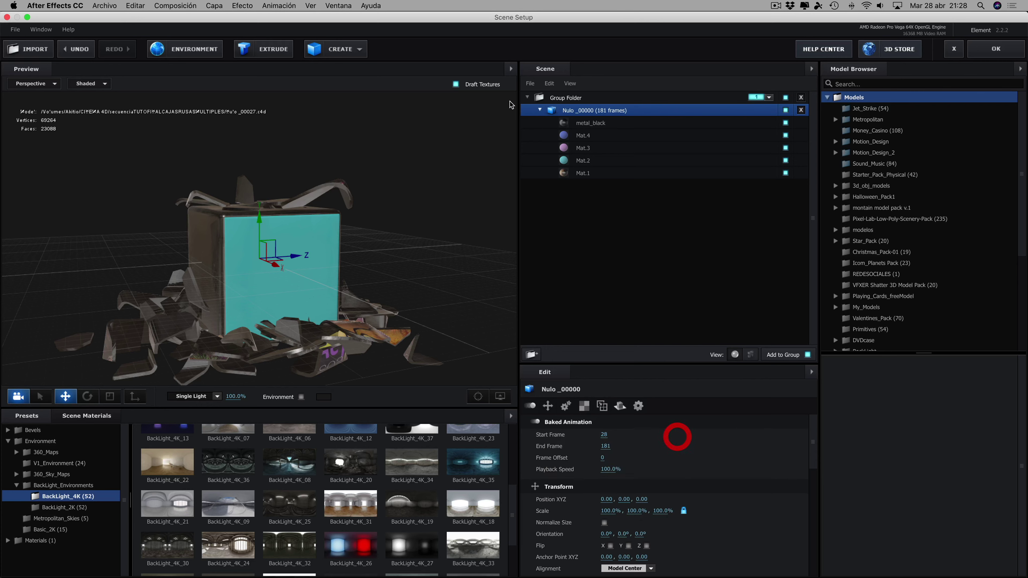
left_click(585, 161)
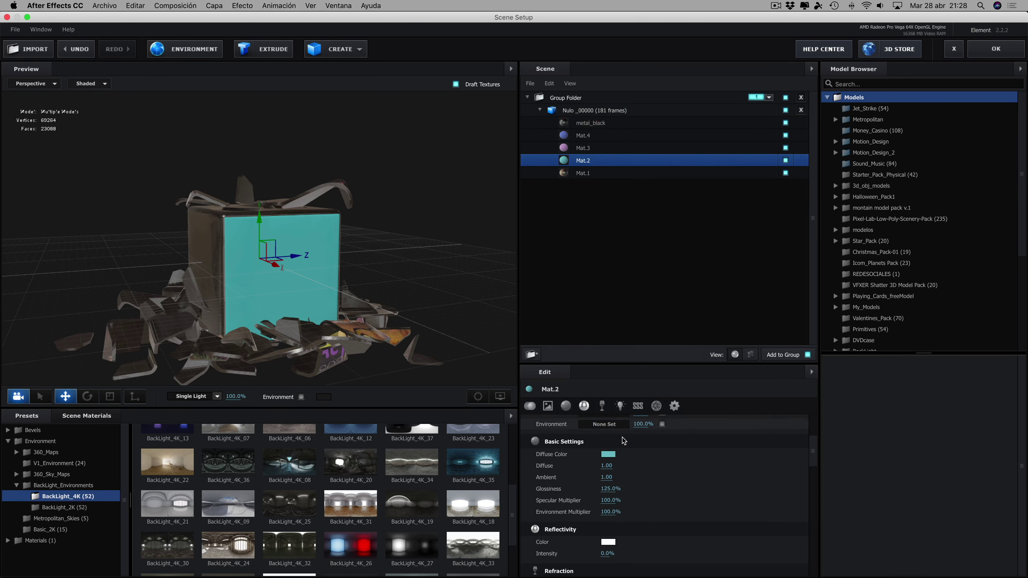
Set Mat.2's diffuse colour to white
left_click(612, 455)
left_click_drag(504, 166, 371, 110)
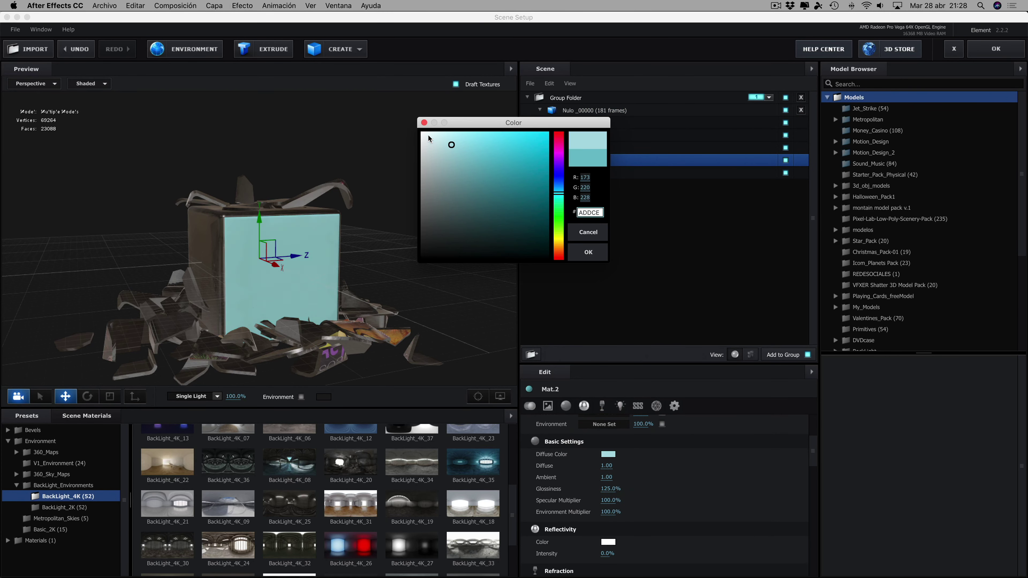
left_click(589, 249)
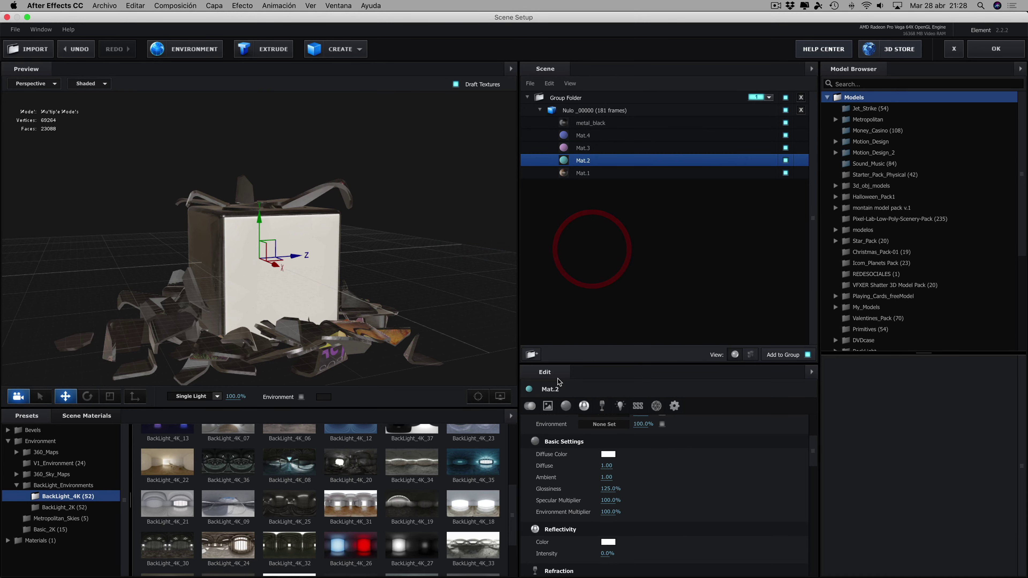
Browse for a diffuse texture image for Mat.2 in the Documentos folder
scroll(618, 439, "up", 1)
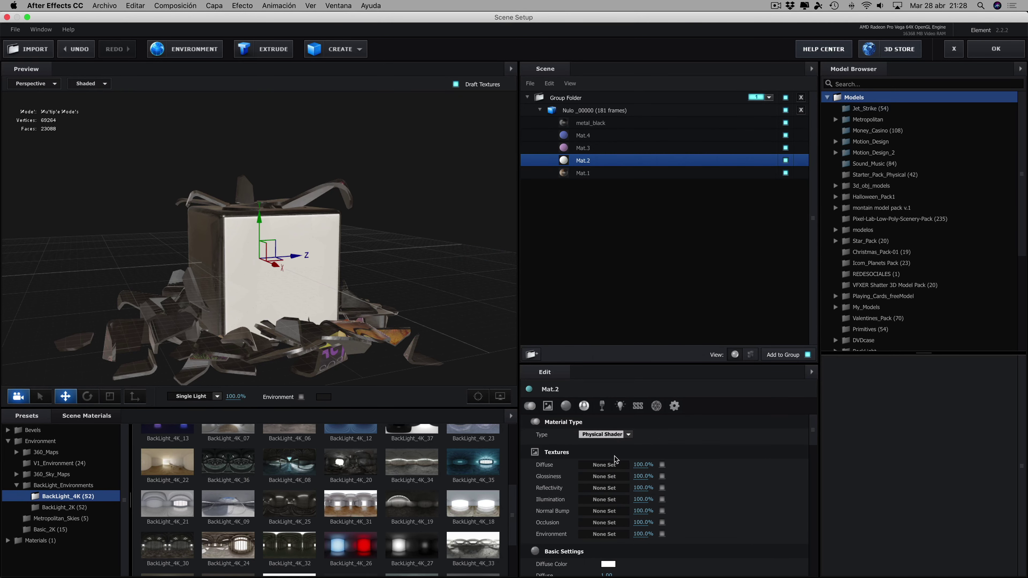
left_click(613, 466)
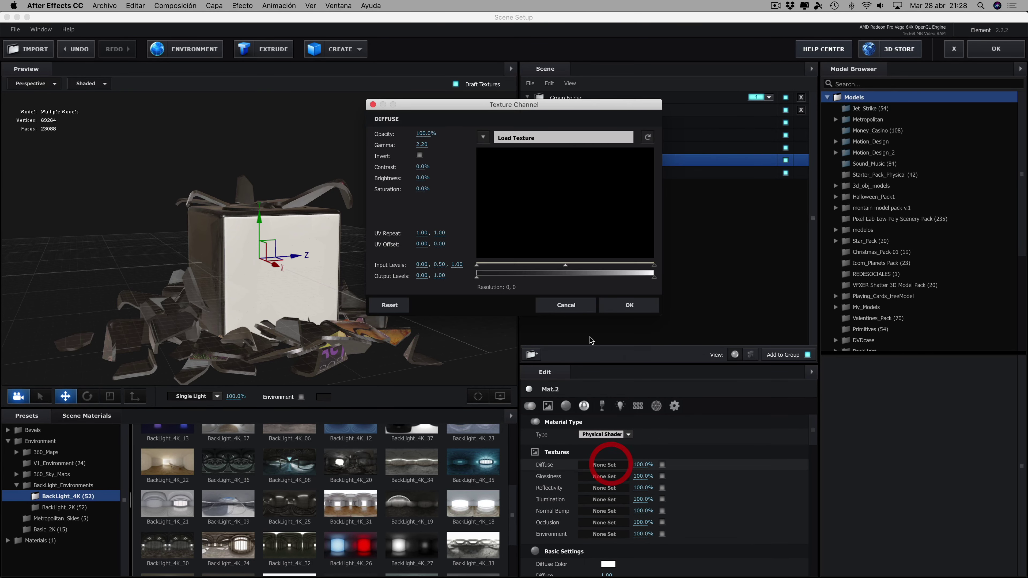
left_click(515, 139)
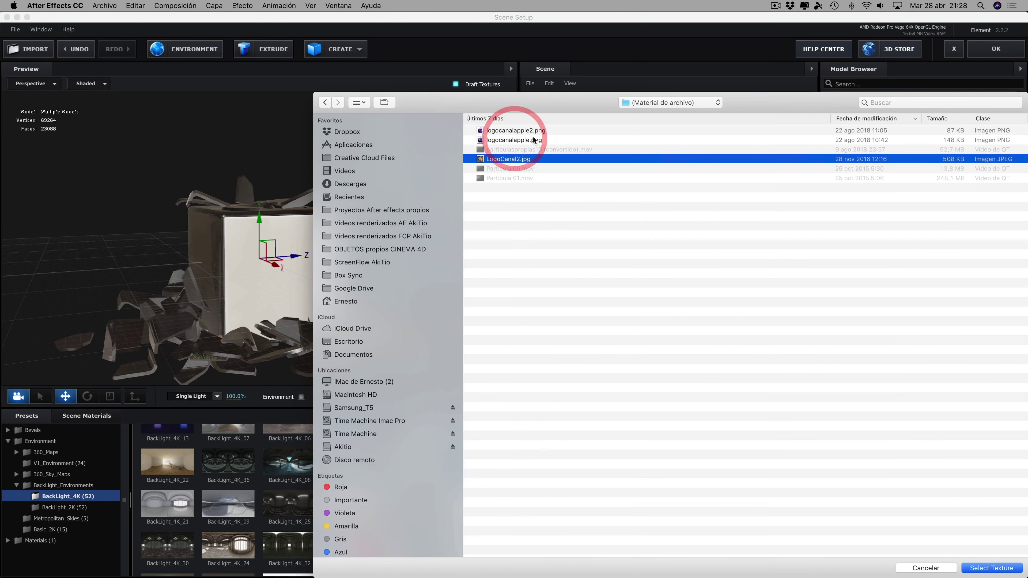
left_click(939, 104)
type("Y")
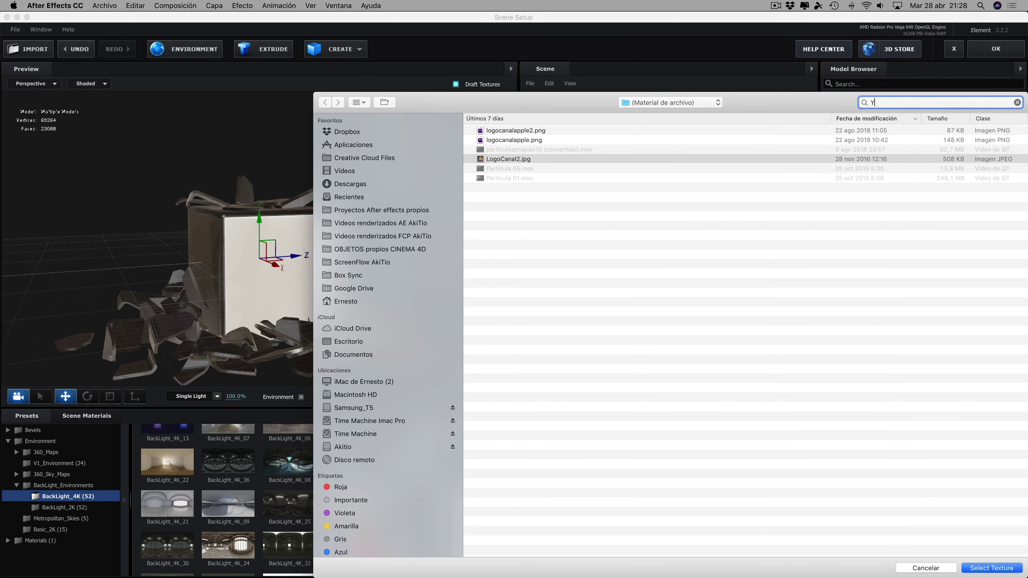
type("ou")
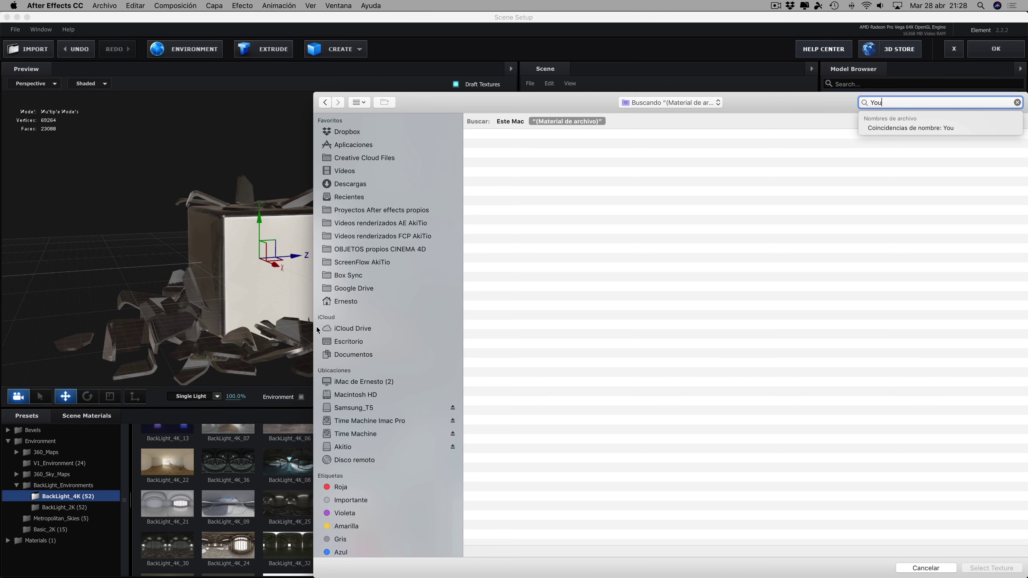
scroll(332, 337, "down", 1)
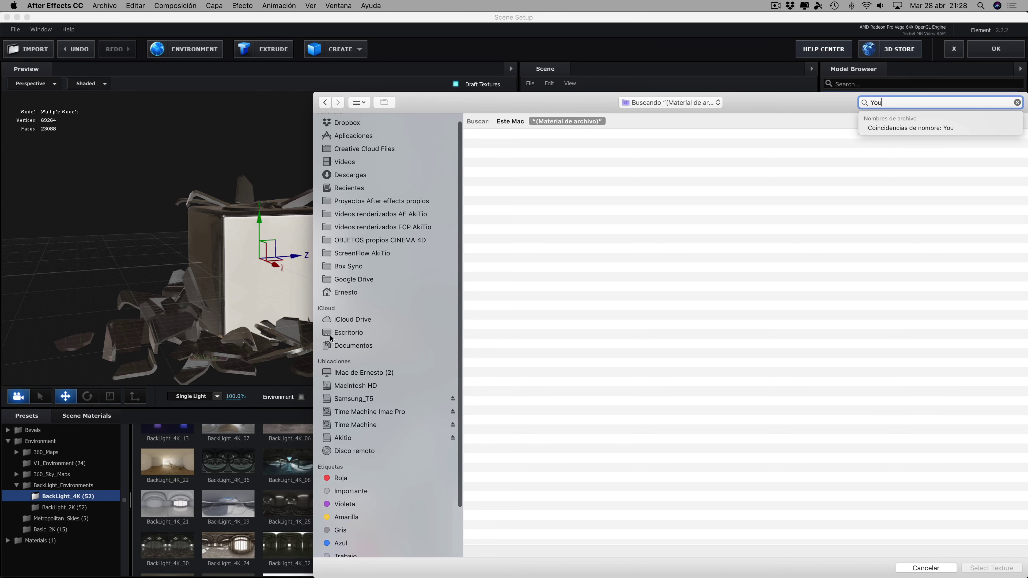
left_click(347, 342)
left_click(347, 342)
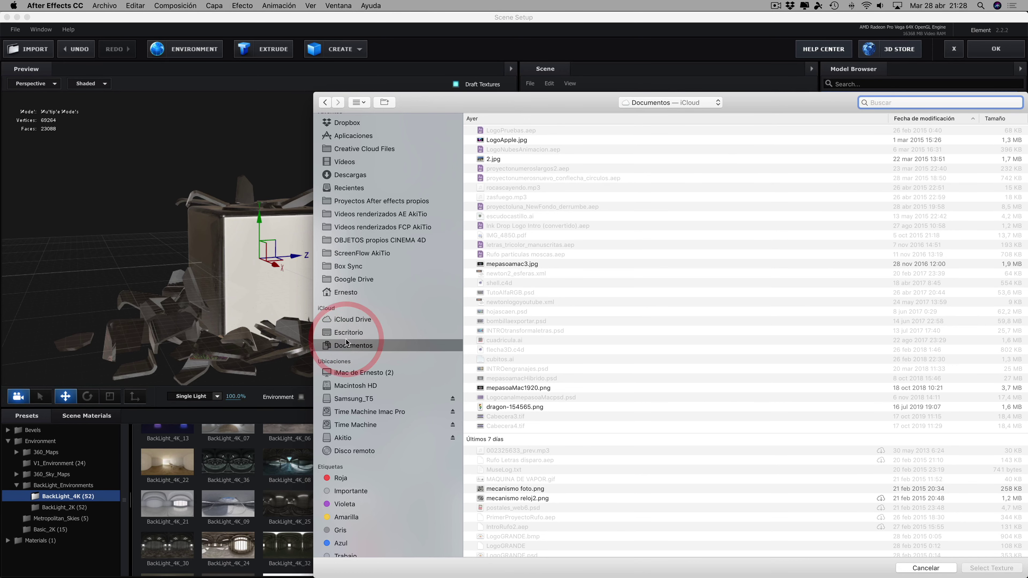
left_click(348, 344)
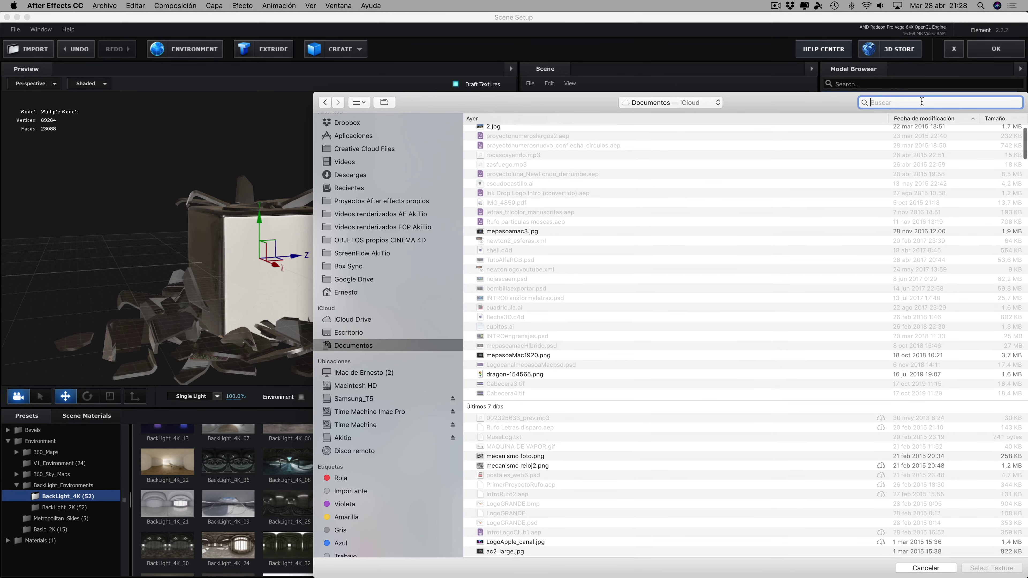
Search 'youtube' and load youtube-2433301_1280.png as Mat.2's diffuse texture
left_click(922, 101)
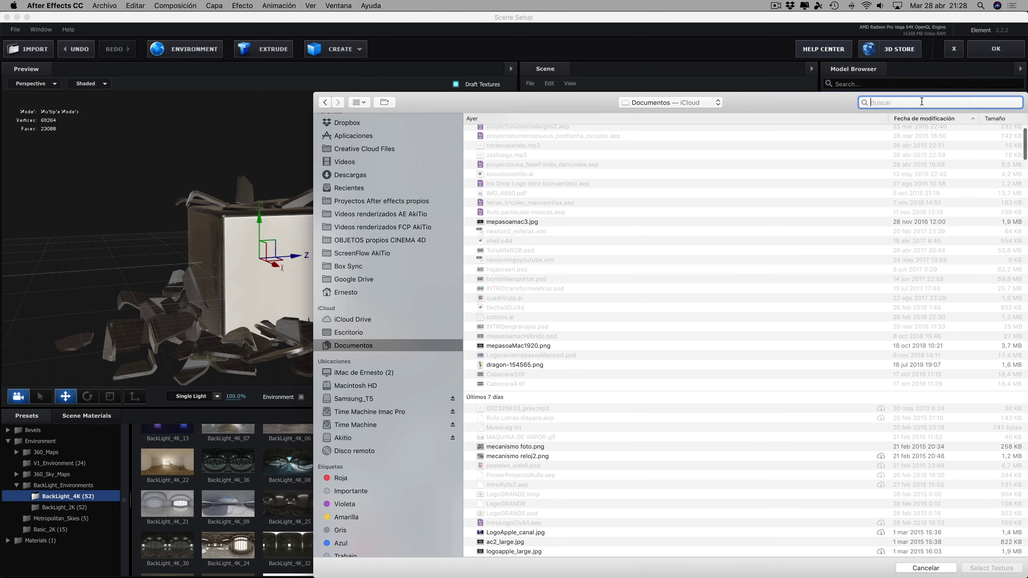
left_click(921, 101)
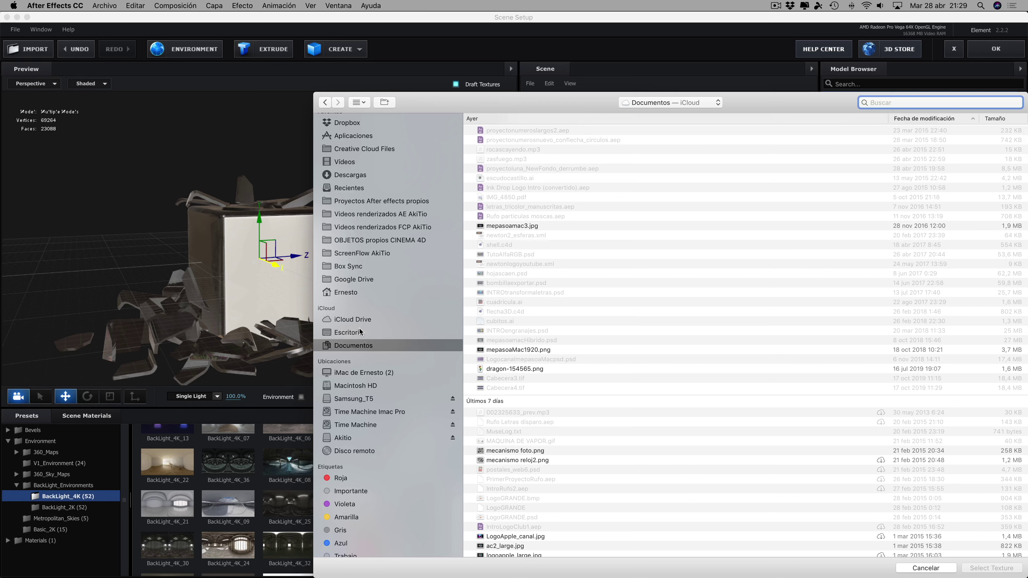
left_click(898, 102)
type("youtu")
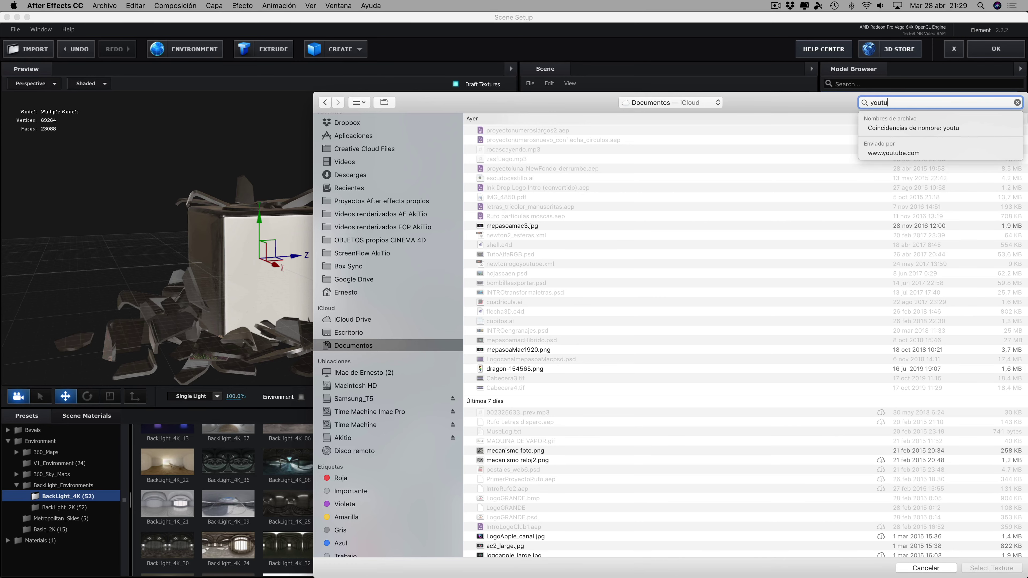
type("be")
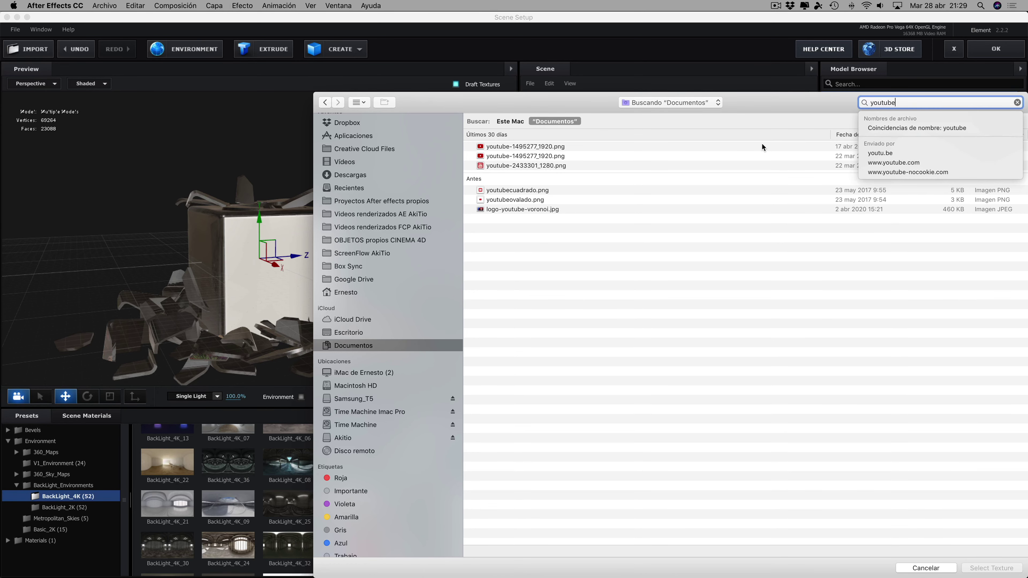
left_click(523, 166)
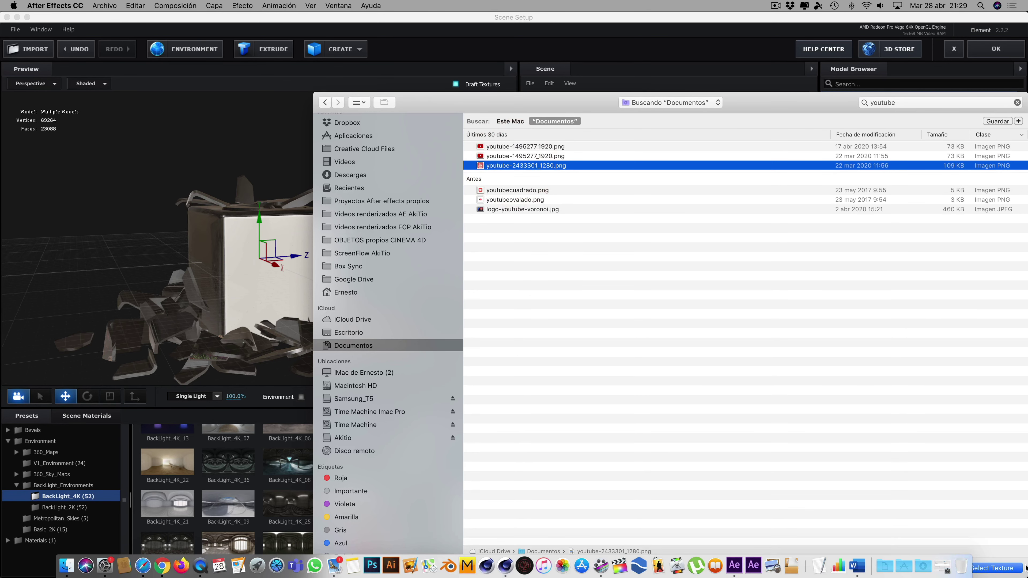
left_click(1007, 568)
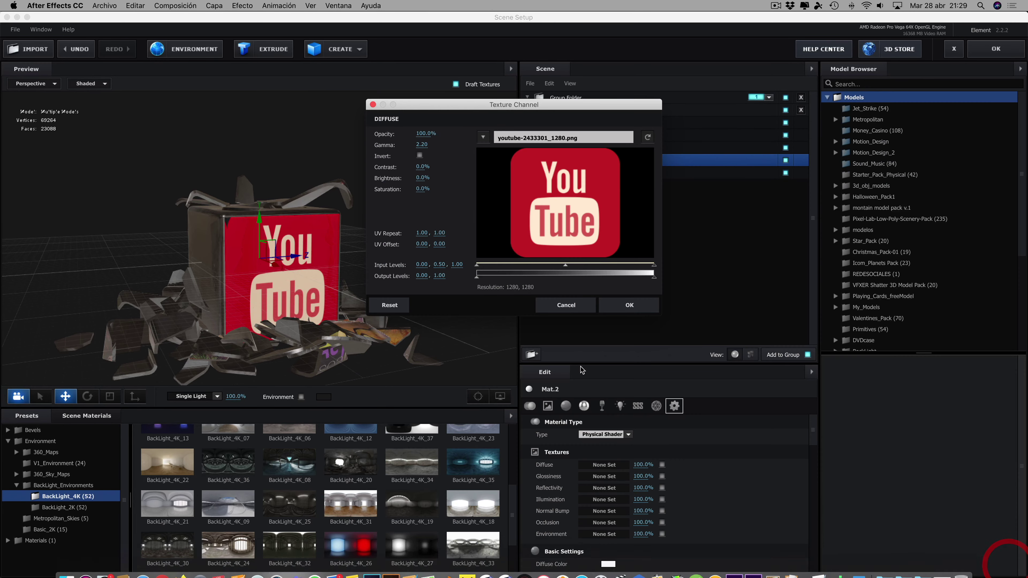
Refit the logo texture to UV Repeat 0.92, 0.89 and UV Offset 0.05, 0.02
left_click(630, 305)
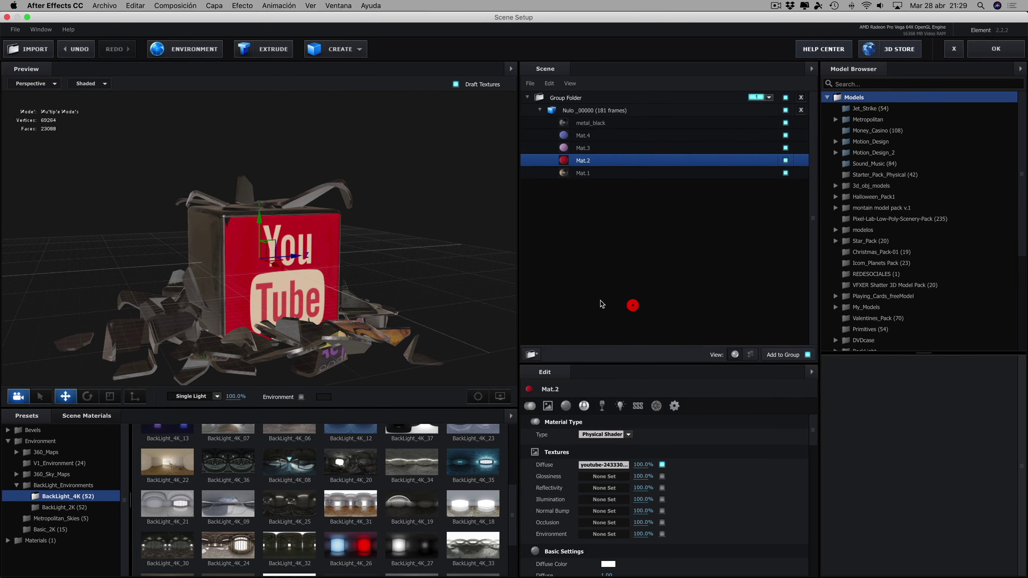
left_click(626, 465)
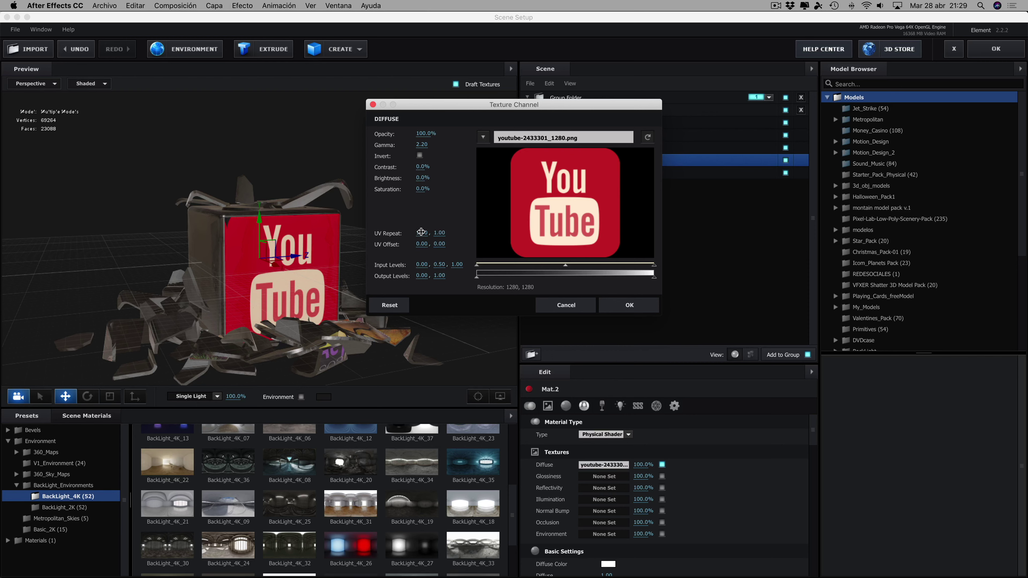
mouse_move(421, 232)
left_mouse_down()
mouse_move(439, 232)
mouse_move(443, 246)
mouse_move(419, 232)
left_mouse_up()
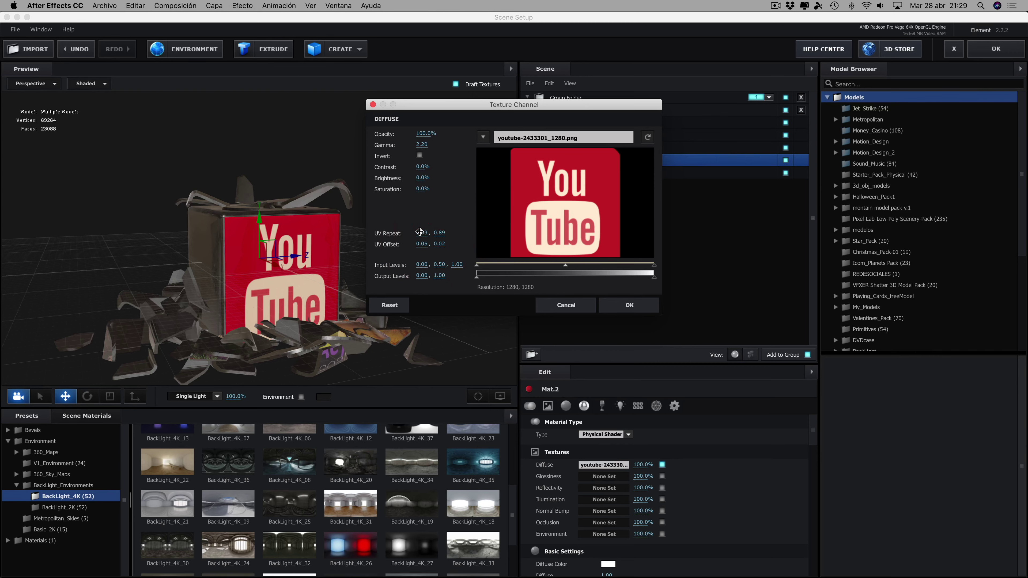
left_click(630, 304)
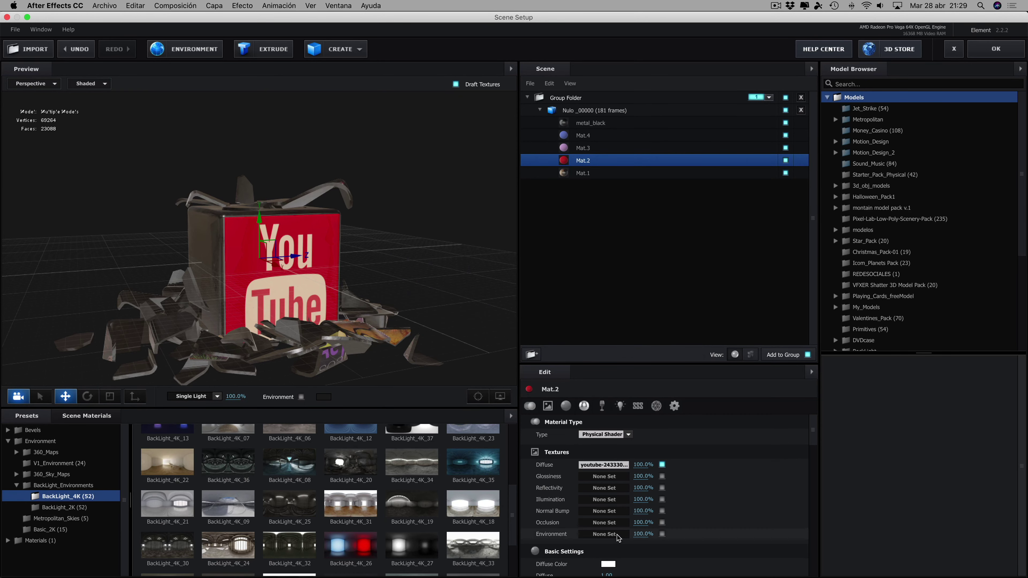
Lower Mat.2's Reflectivity Intensity to 20%
scroll(618, 537, "down", 2)
scroll(618, 538, "down", 2)
scroll(618, 538, "down", 2)
left_click_drag(609, 529, 616, 528)
left_click(449, 270)
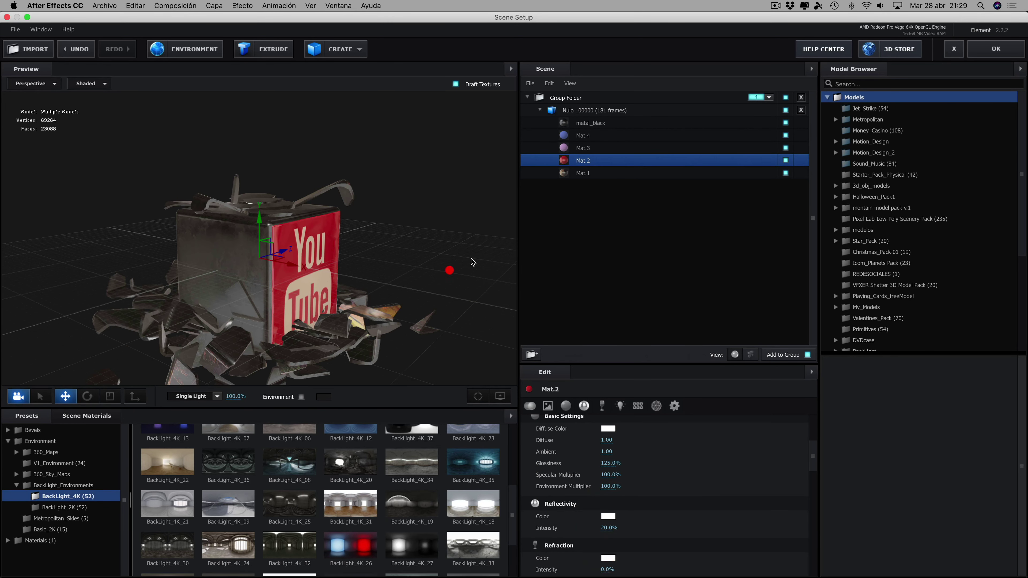
Move the Nulo_00000 animation start frame to 50
scroll(581, 475, "up", 2)
scroll(607, 471, "up", 3)
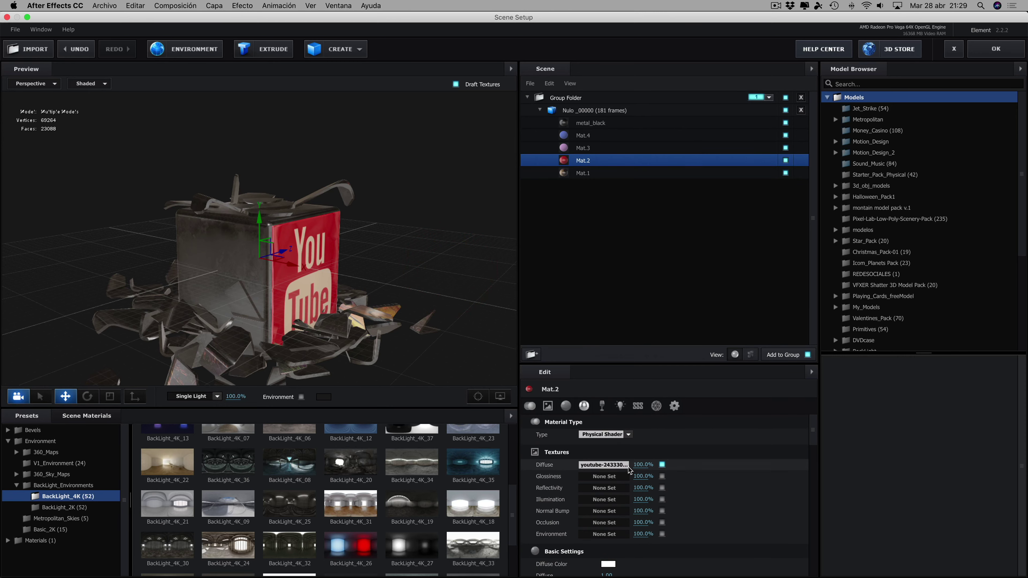
left_click(595, 111)
left_click_drag(604, 434, 685, 435)
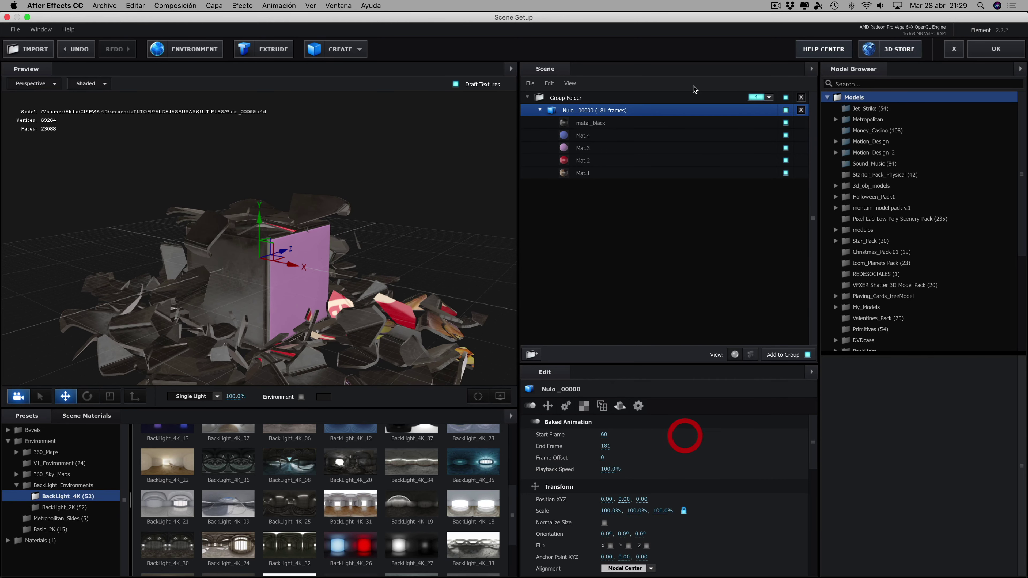
Change Mat.3's pink diffuse colour to white
left_click(583, 148)
left_click(609, 564)
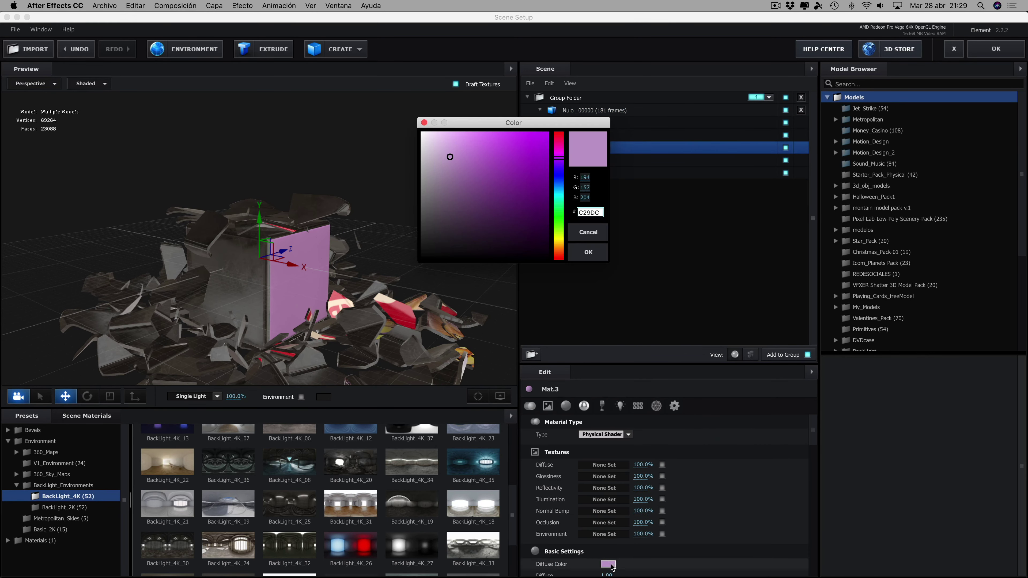
left_click(377, 104)
left_click(600, 255)
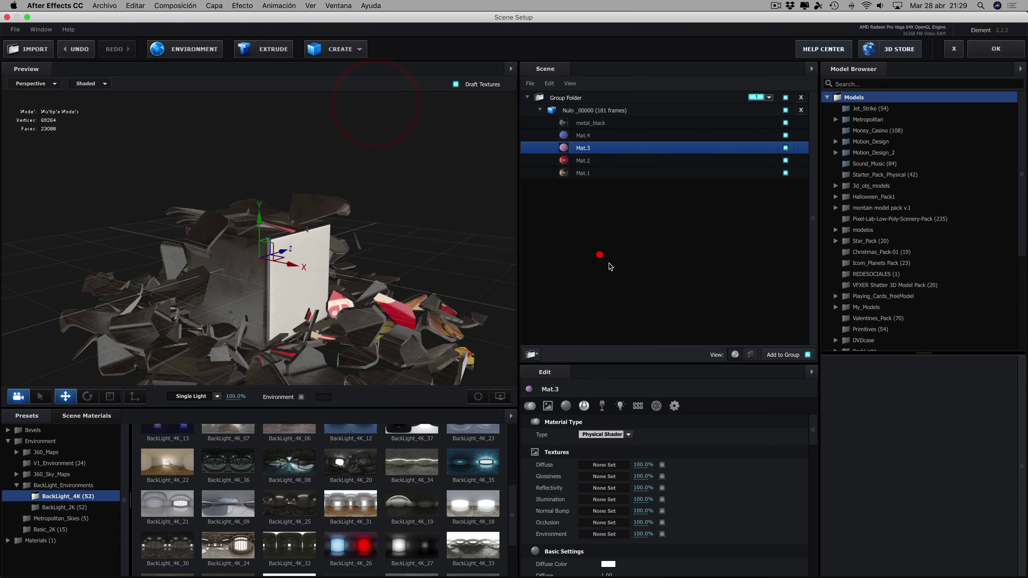
Load youtube-1495277_1920.png as Mat.3's diffuse texture
left_click(603, 465)
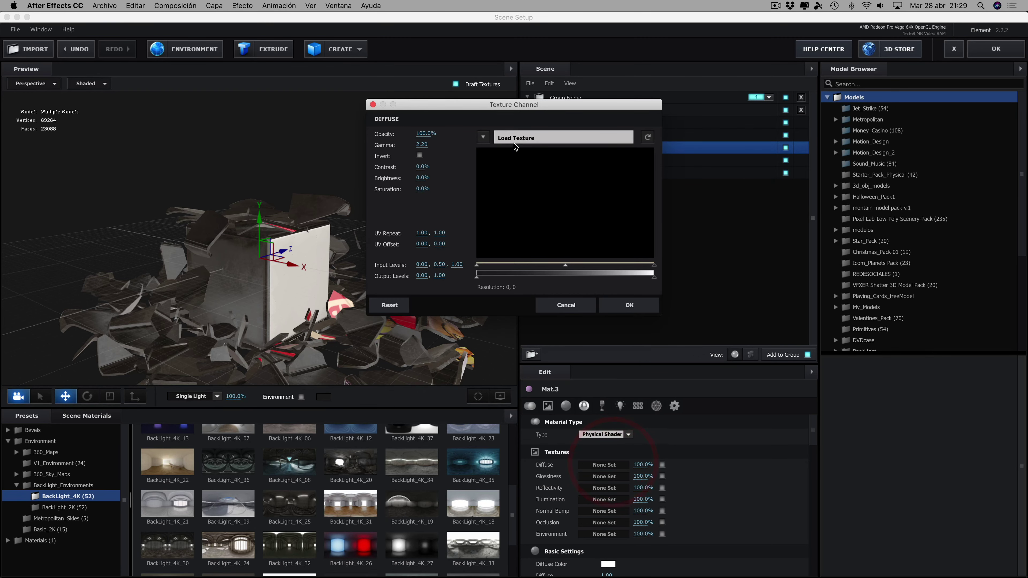
left_click(528, 142)
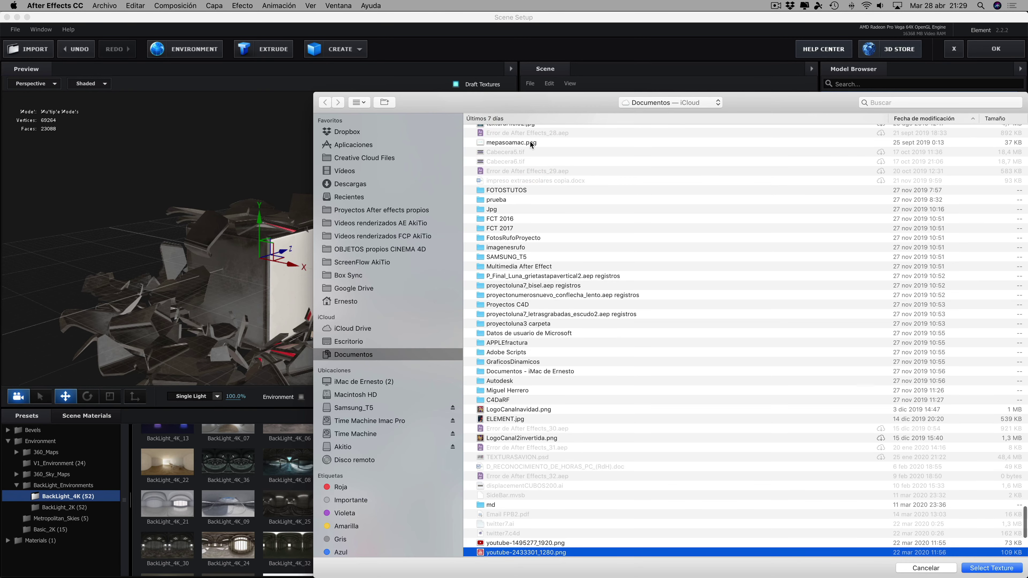
left_click(511, 543)
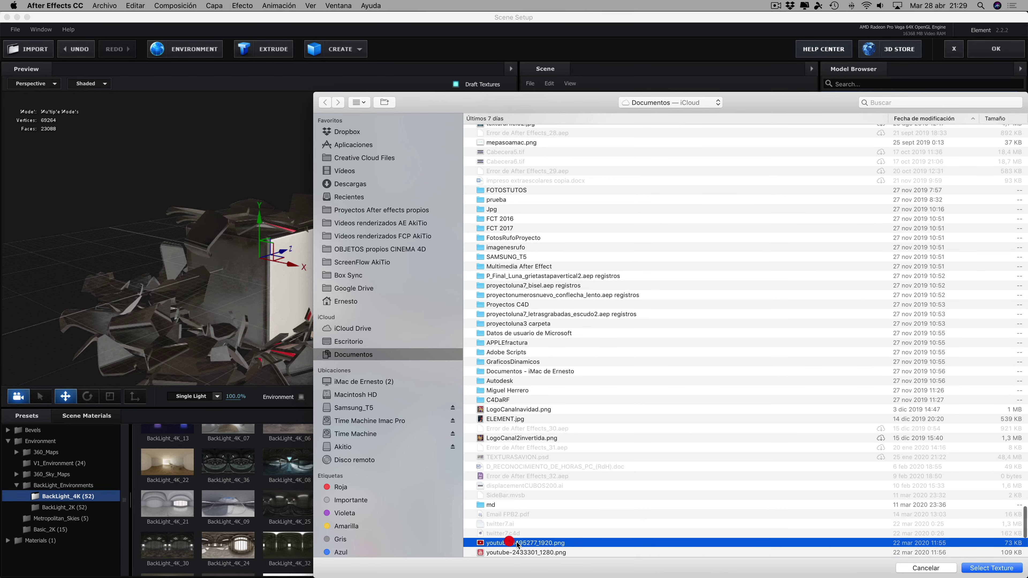
left_click(988, 568)
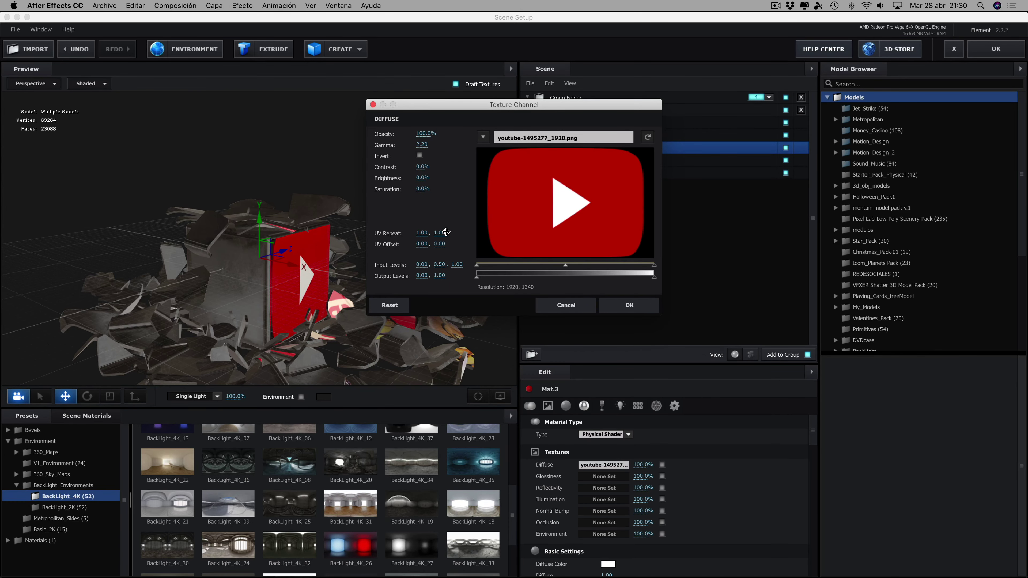
Adjust UV Repeat and UV Offset so the play-button image fills the cube face
mouse_move(439, 232)
left_mouse_down()
mouse_move(421, 233)
mouse_move(427, 244)
left_mouse_up()
left_click(427, 245)
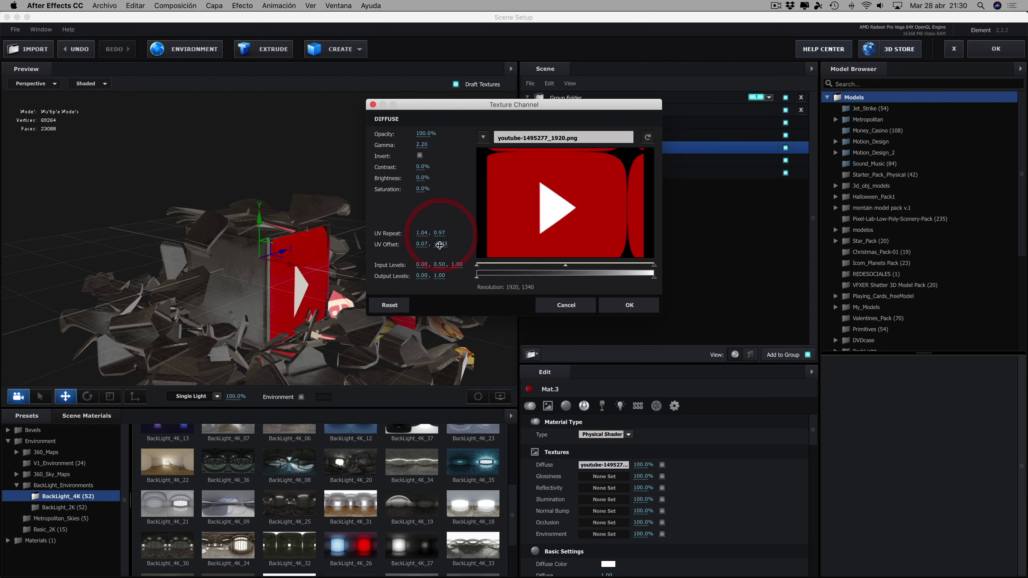
left_click_drag(443, 246, 417, 244)
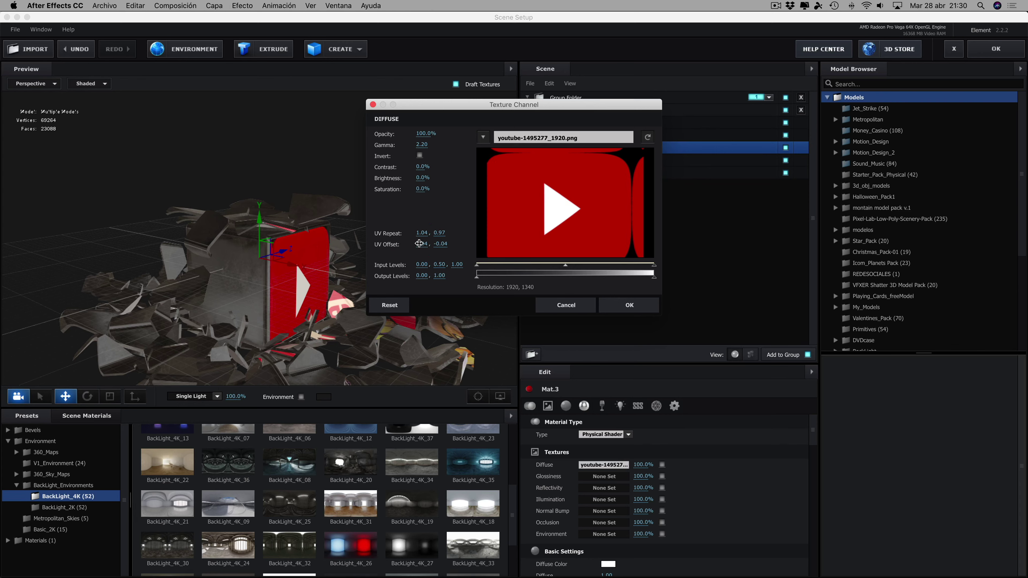
left_click_drag(462, 104, 562, 96)
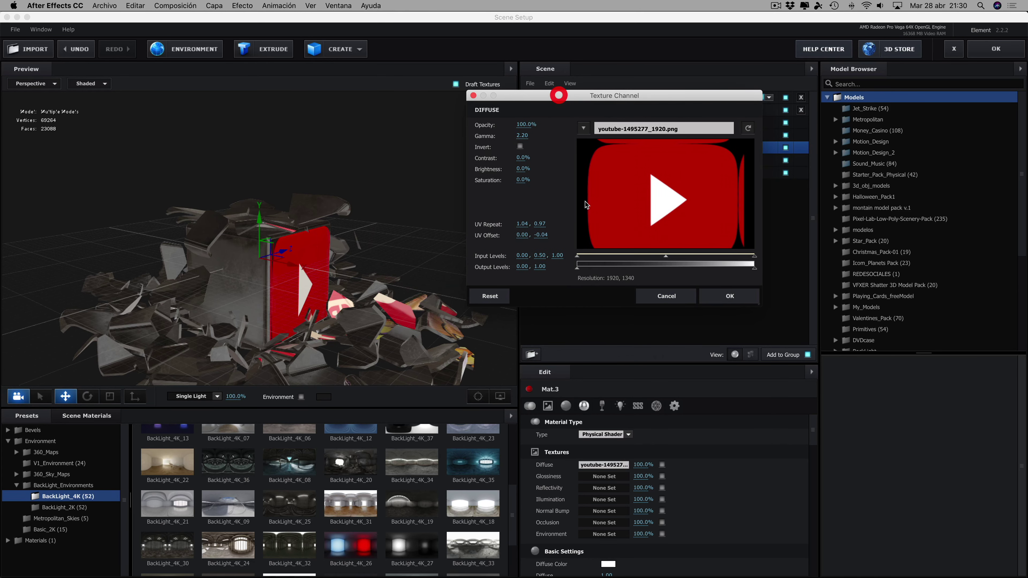
mouse_move(525, 226)
left_mouse_down()
mouse_move(542, 234)
mouse_move(519, 225)
mouse_move(524, 235)
left_mouse_up()
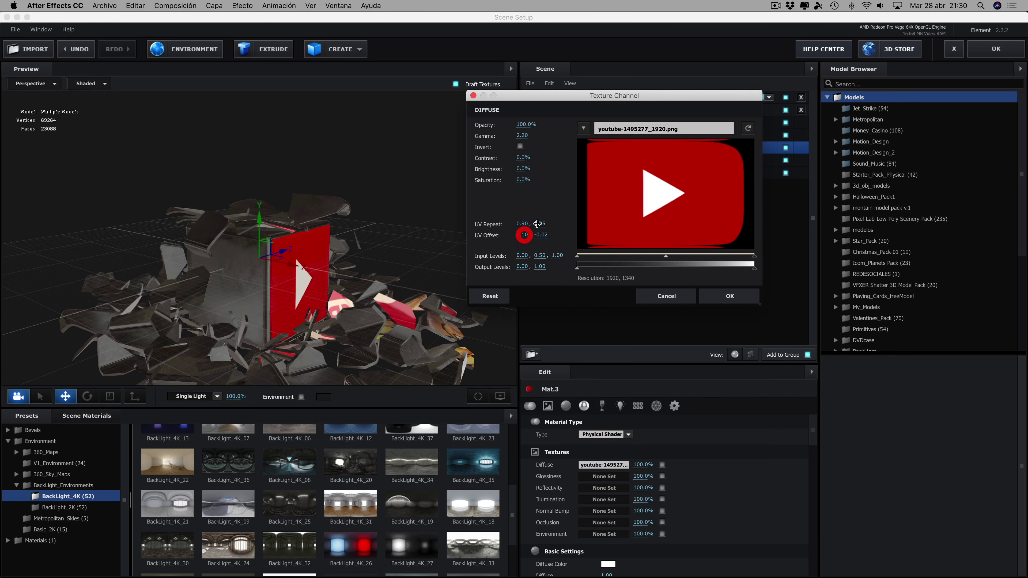
left_click(726, 296)
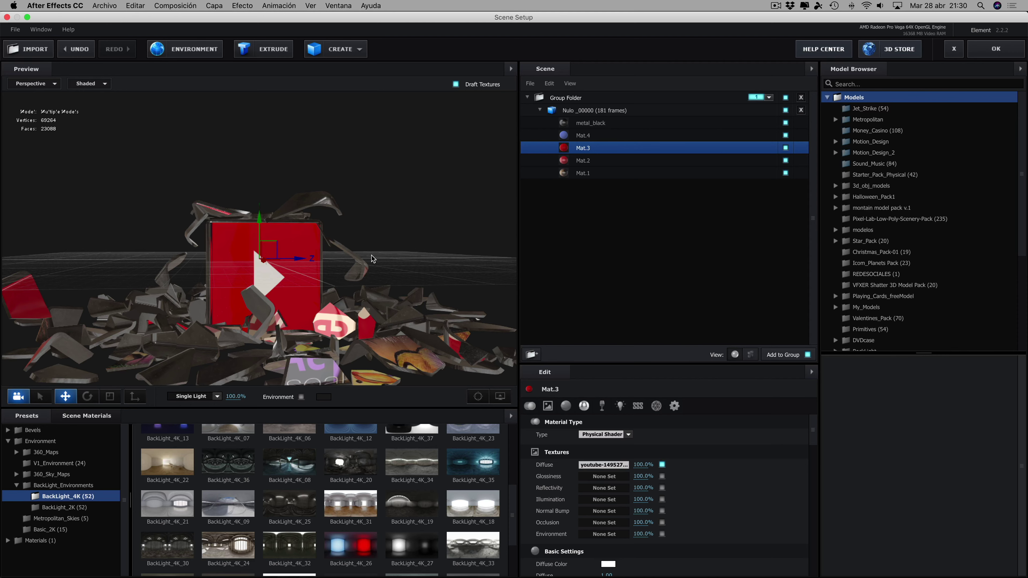
Check Mat.3's diffuse texture source options and leave them unchanged
left_click(602, 465)
left_click(484, 137)
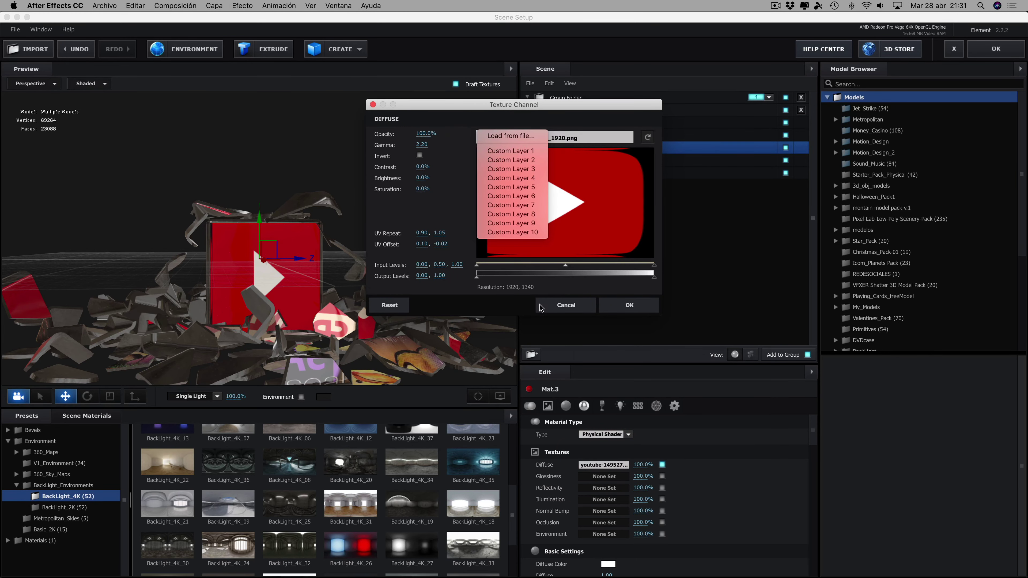
left_click(565, 303)
left_click(566, 304)
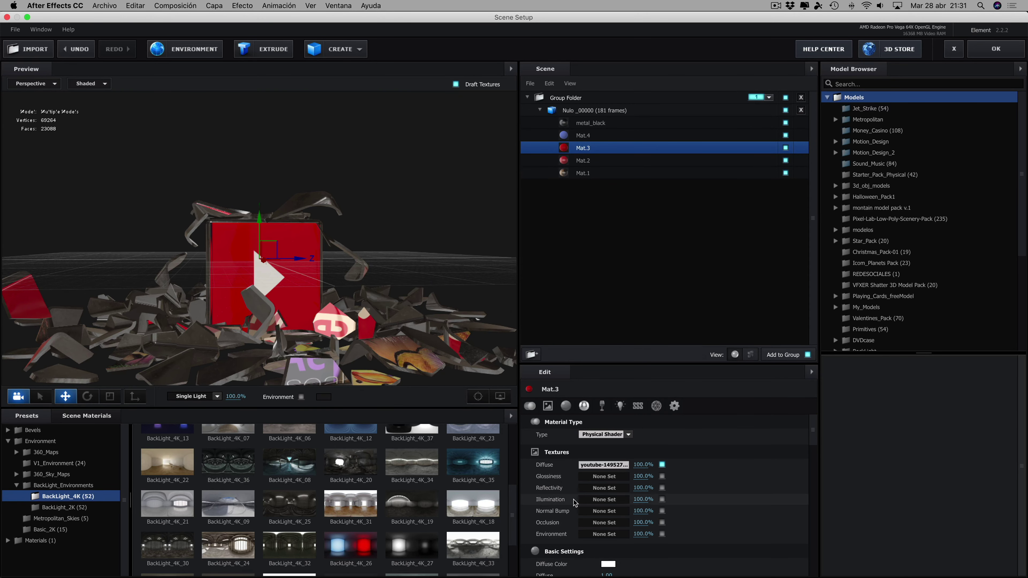
Set Mat.3's Reflectivity Intensity to 16%
scroll(575, 502, "down", 2)
scroll(607, 522, "down", 3)
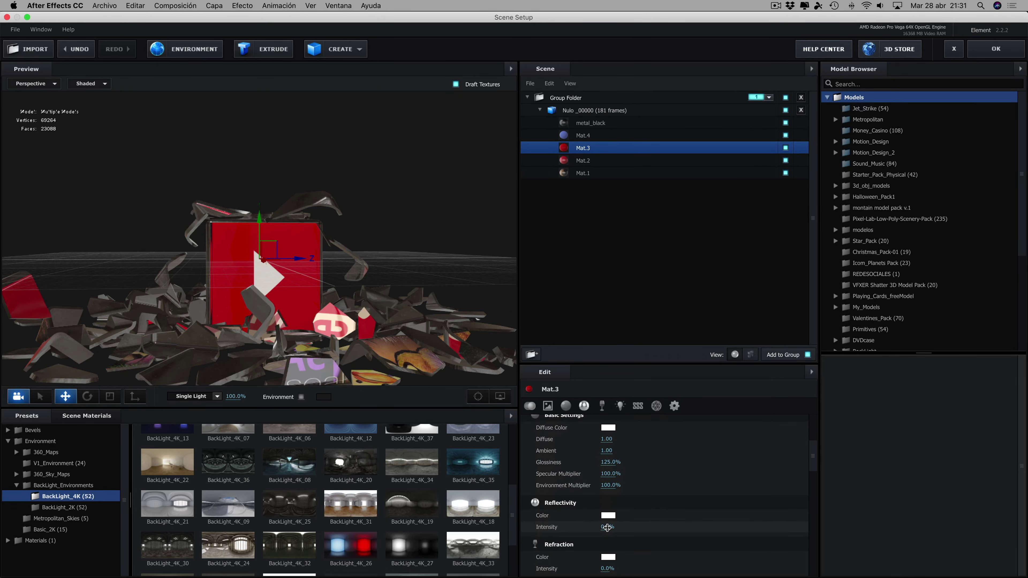
left_click_drag(607, 527, 618, 527)
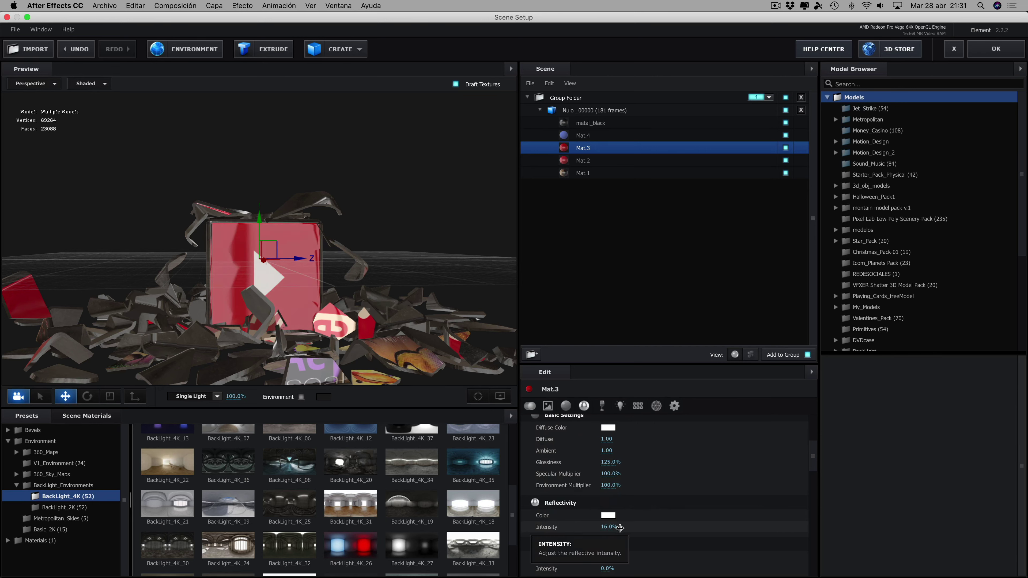
left_click(619, 529)
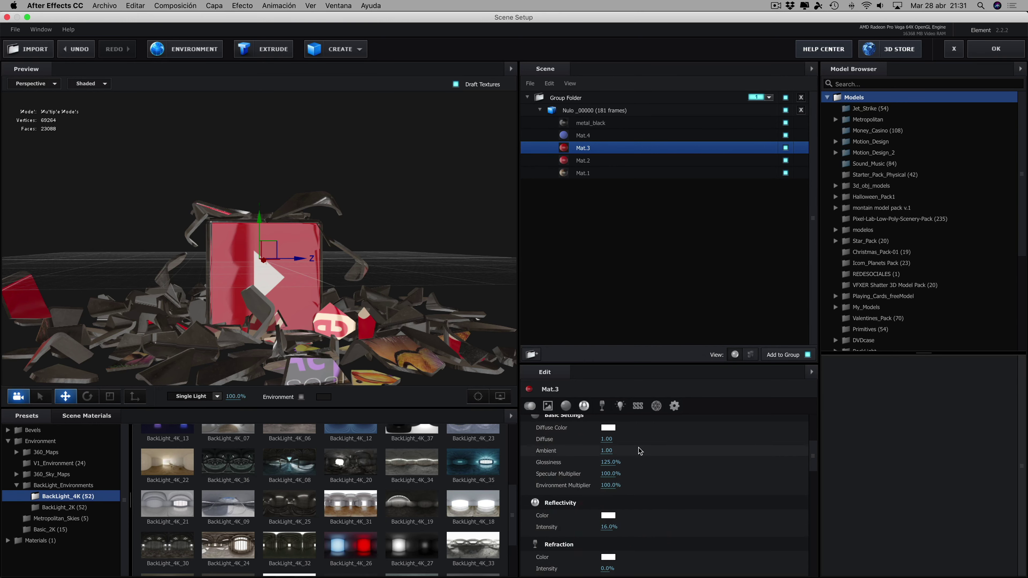
scroll(639, 450, "up", 5)
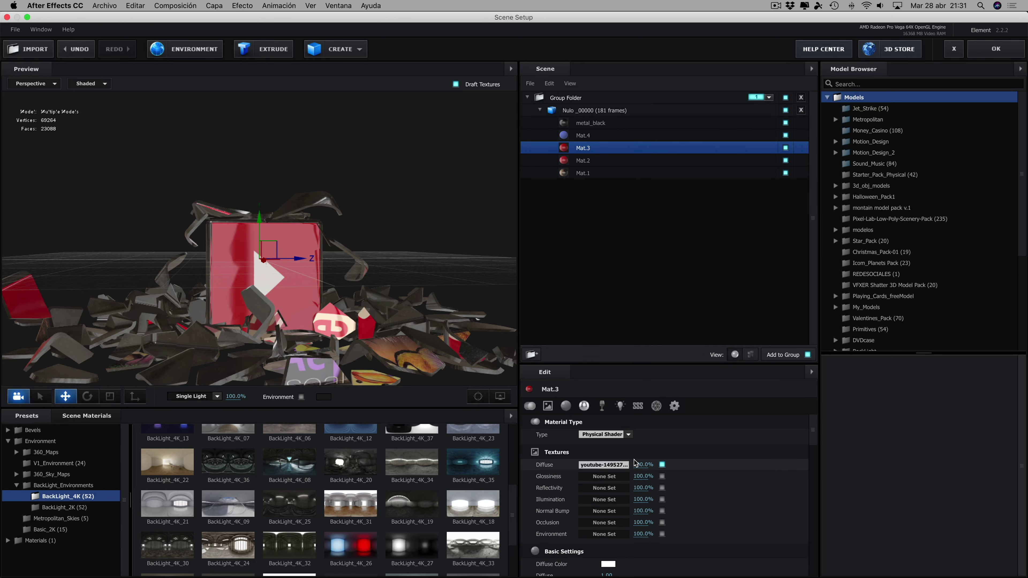
left_click(587, 113)
Move the Nulo_00000 start frame to 102 and select Mat.4
left_click_drag(604, 435, 716, 441)
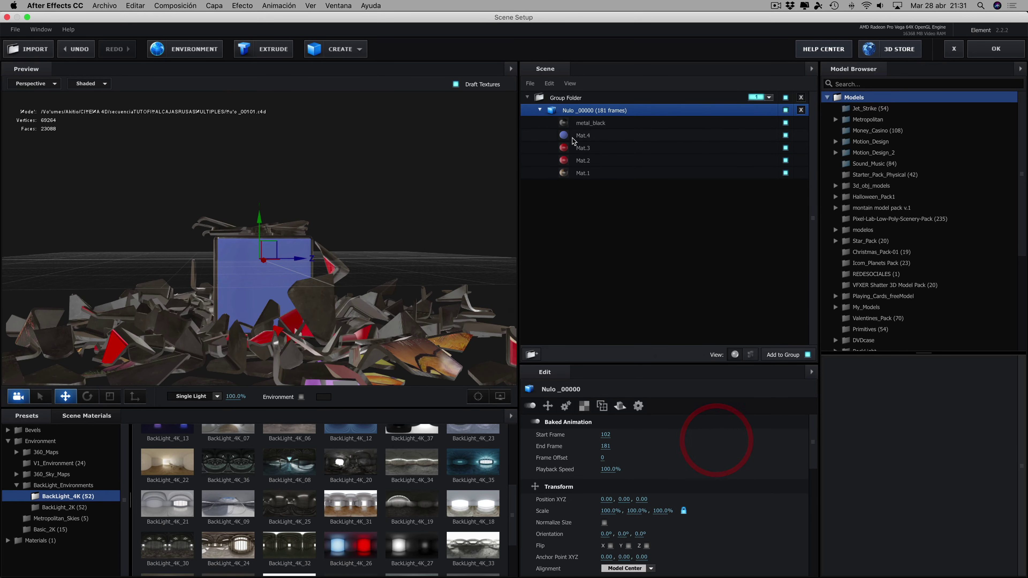
left_click(582, 138)
left_click(604, 464)
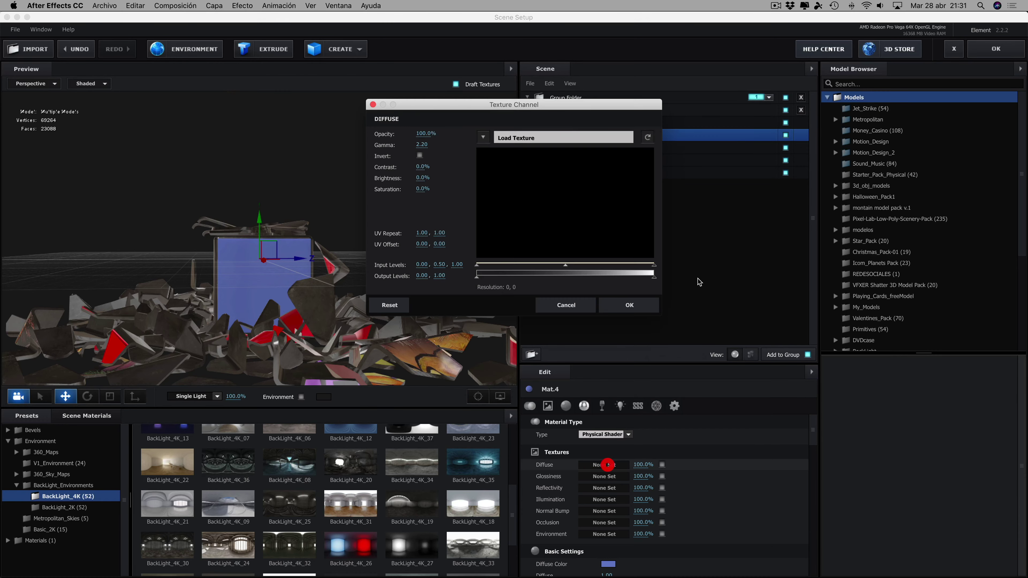
Search 'like' and load likerojo.png as Mat.4's diffuse texture
left_click(521, 139)
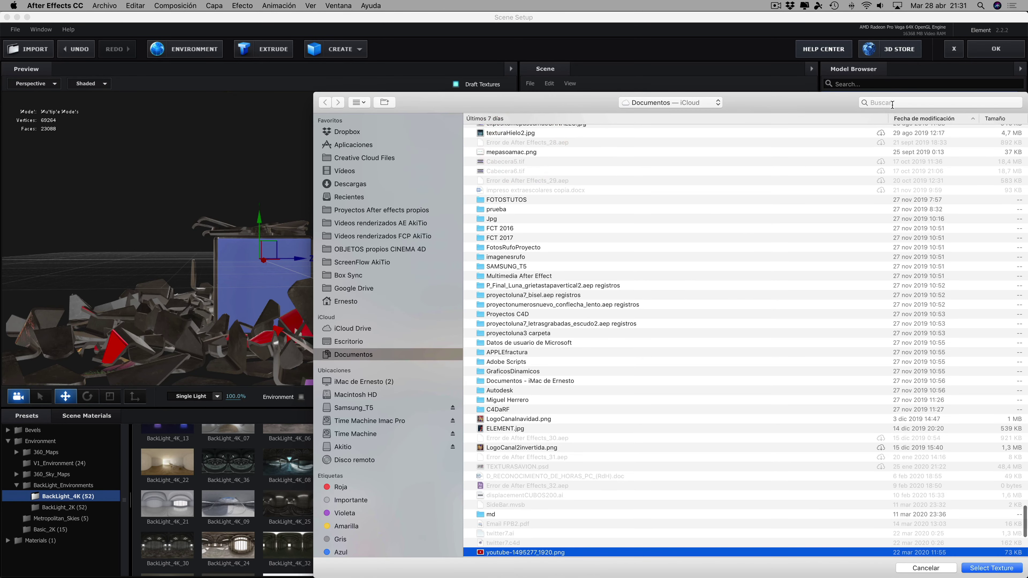
left_click(897, 104)
type("like")
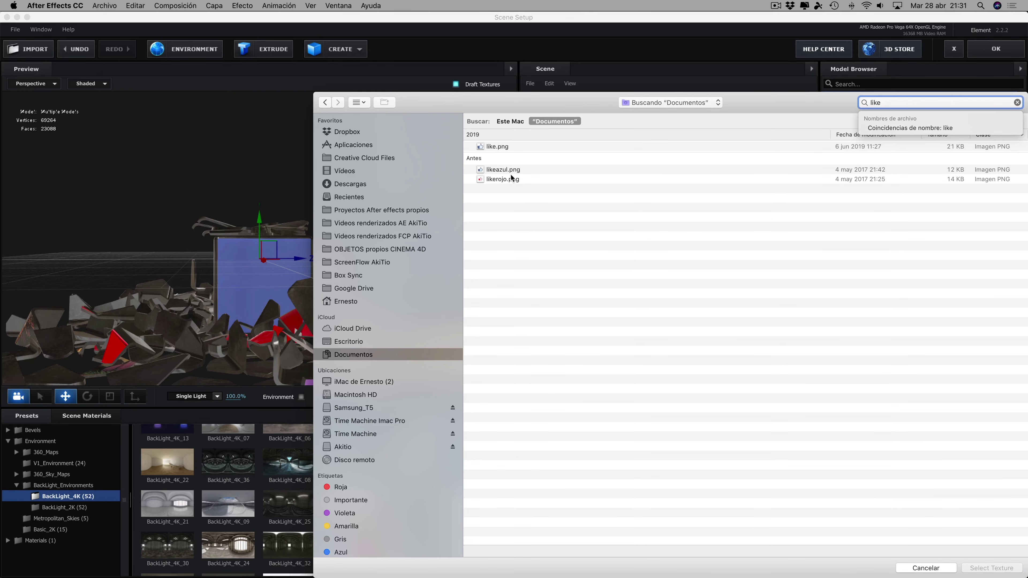
left_click(512, 178)
left_click(988, 568)
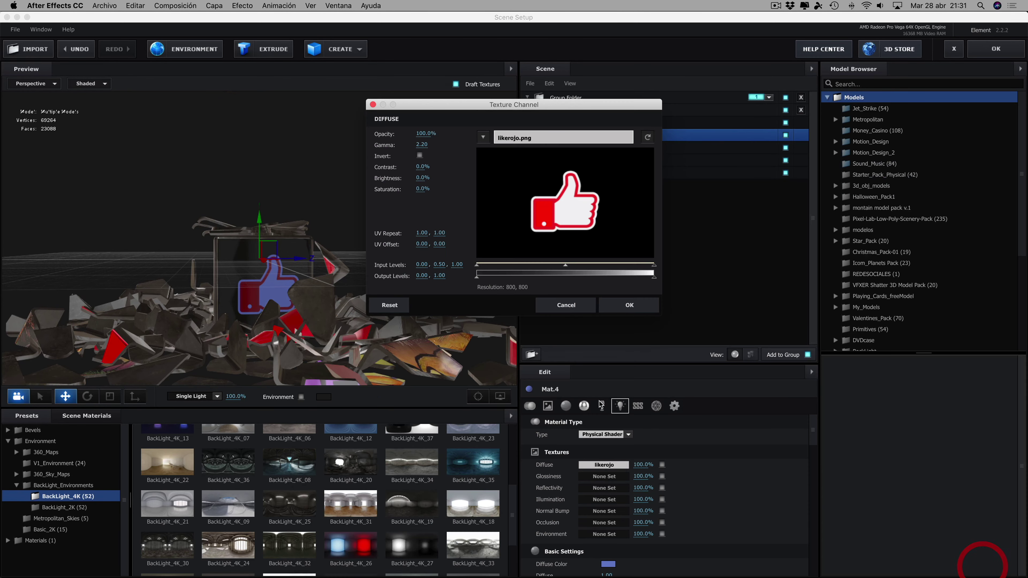
left_click(629, 305)
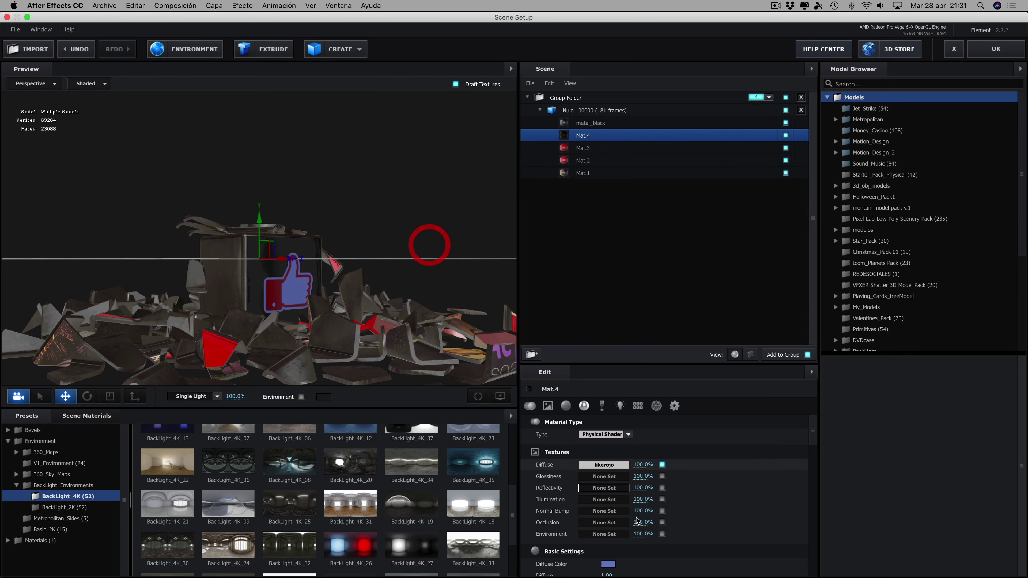
left_click(608, 564)
Set Mat.4's diffuse colour to white (FFFFFF)
left_click_drag(445, 154, 358, 84)
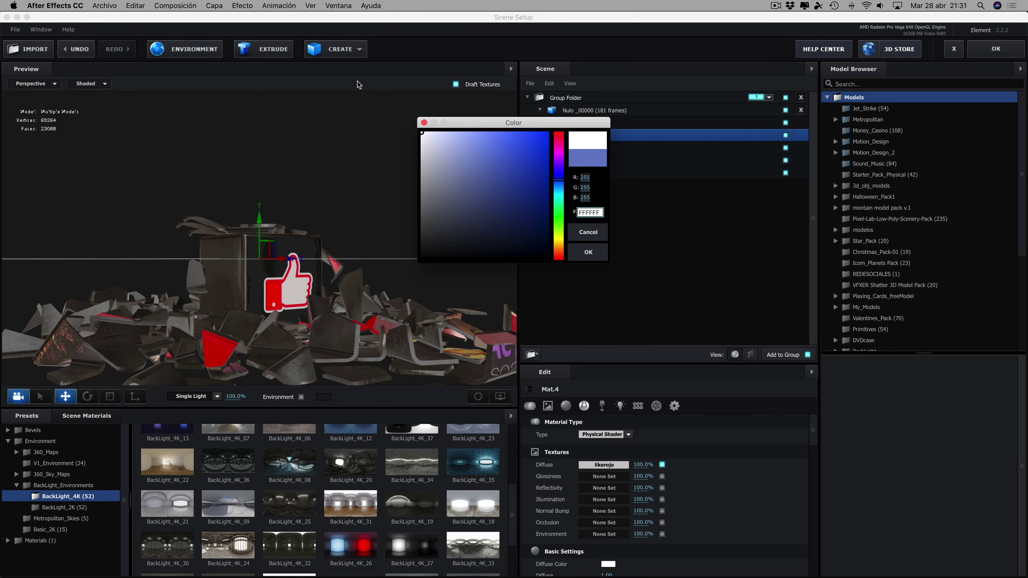
left_click(588, 252)
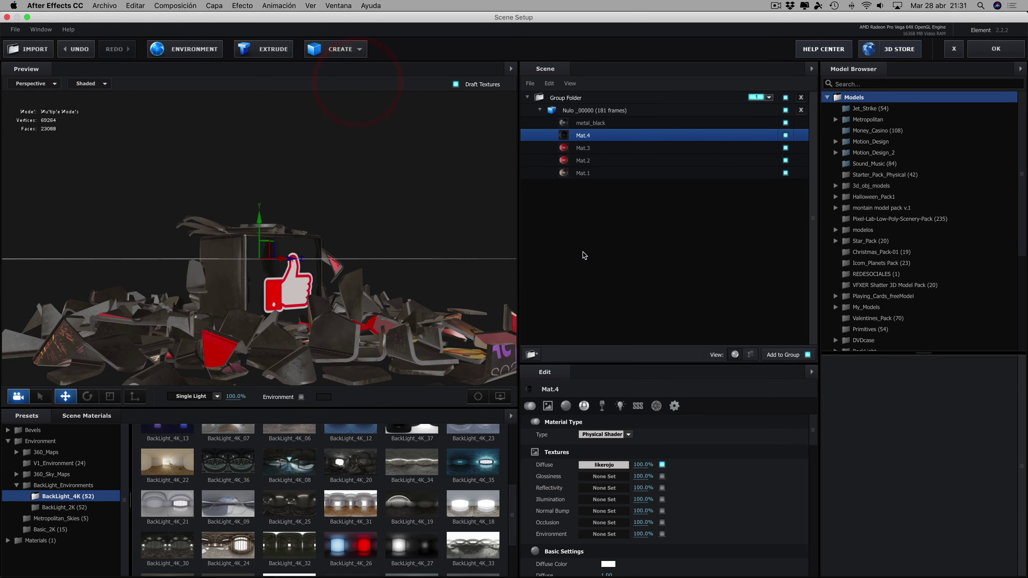
left_click(355, 199)
Raise Mat.4's Reflectivity Intensity to 21%
scroll(627, 562, "down", 5)
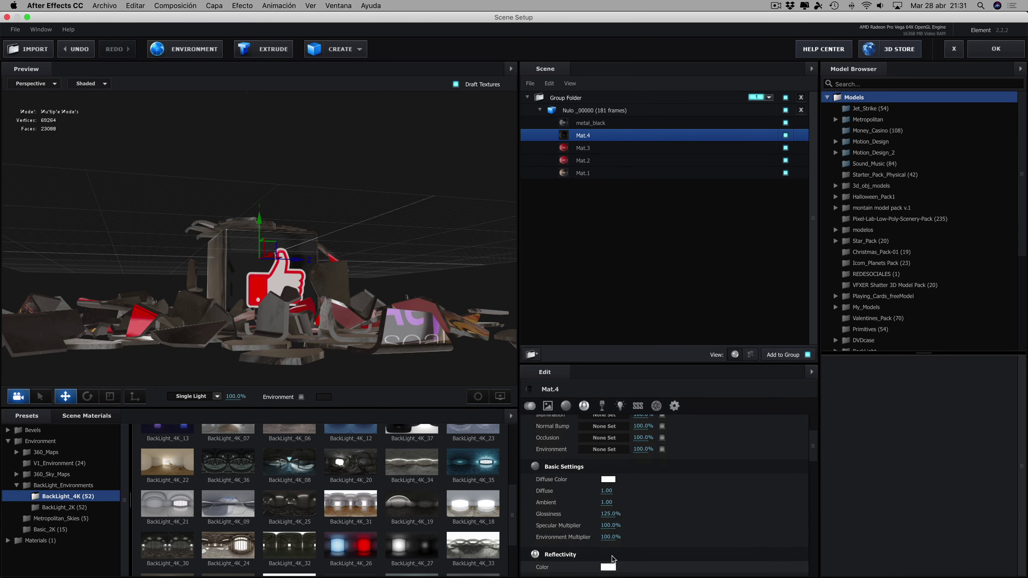
scroll(613, 559, "down", 3)
left_click_drag(609, 533, 614, 532)
left_click_drag(405, 284, 459, 294)
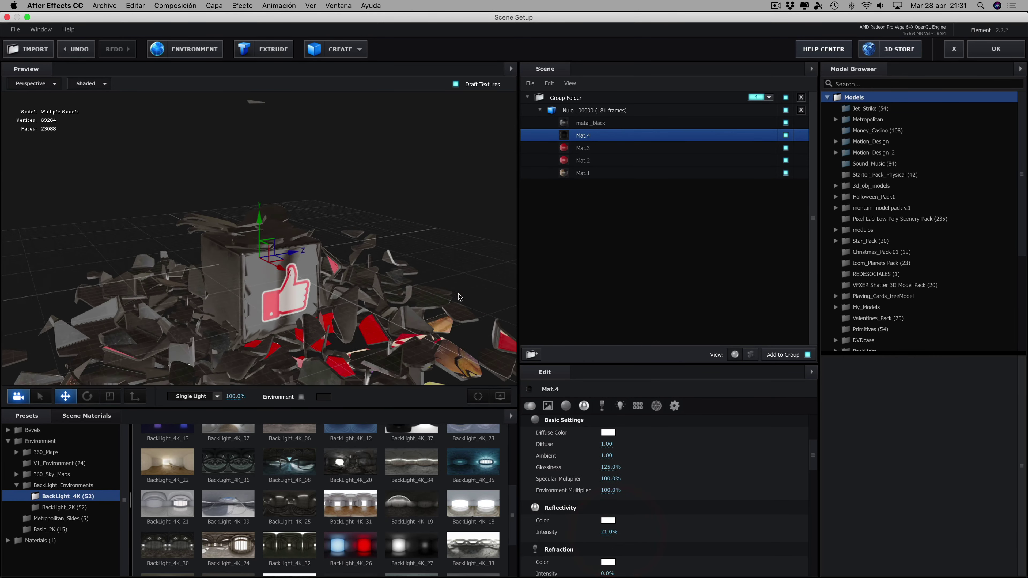
scroll(621, 469, "up", 3)
scroll(621, 469, "up", 4)
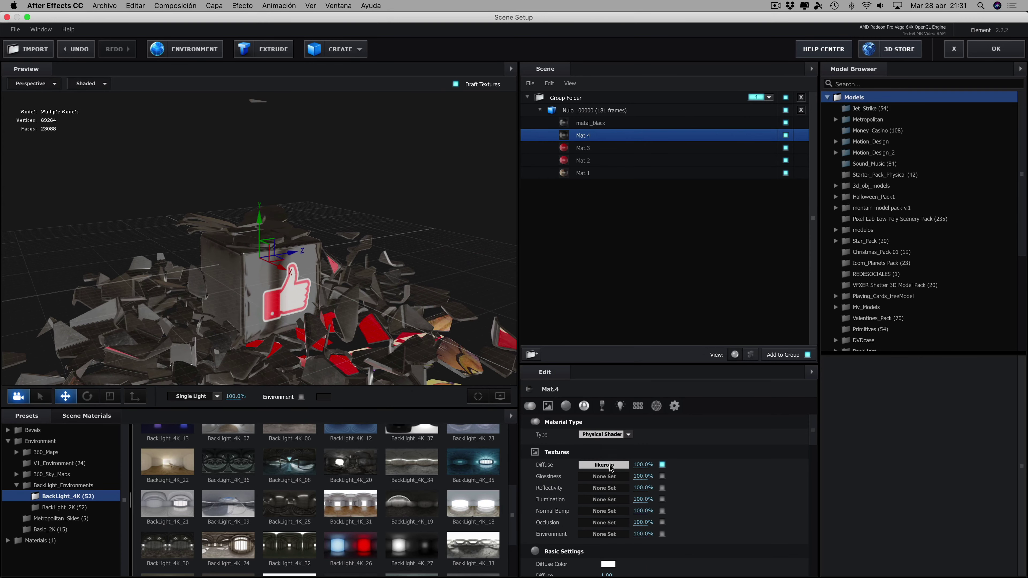
scroll(622, 469, "down", 5)
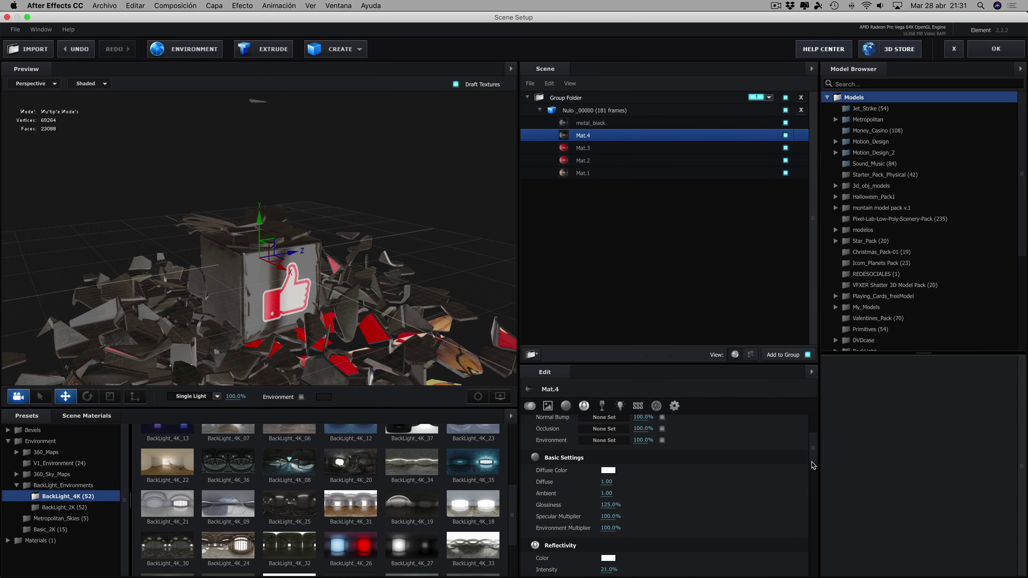
Reset the Nulo_00000 start frame to 1 and close the scene setup
left_click(807, 397)
left_click(581, 113)
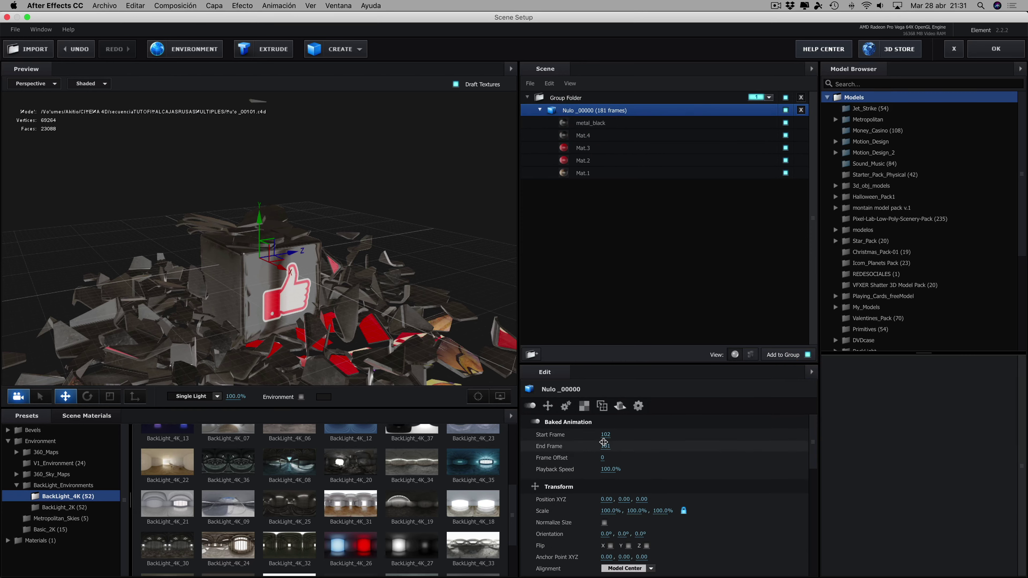
left_click_drag(606, 435, 233, 381)
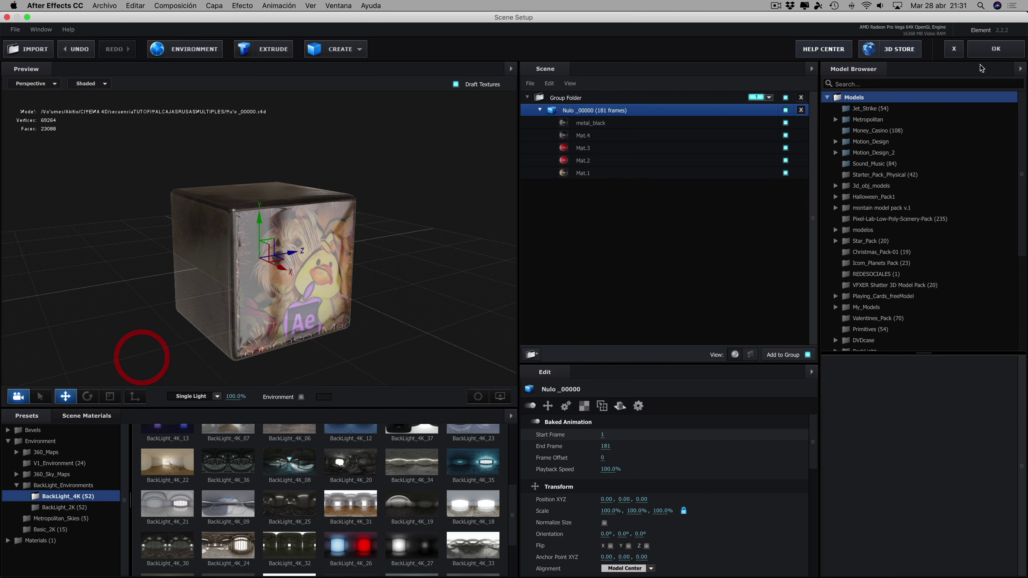
left_click(994, 49)
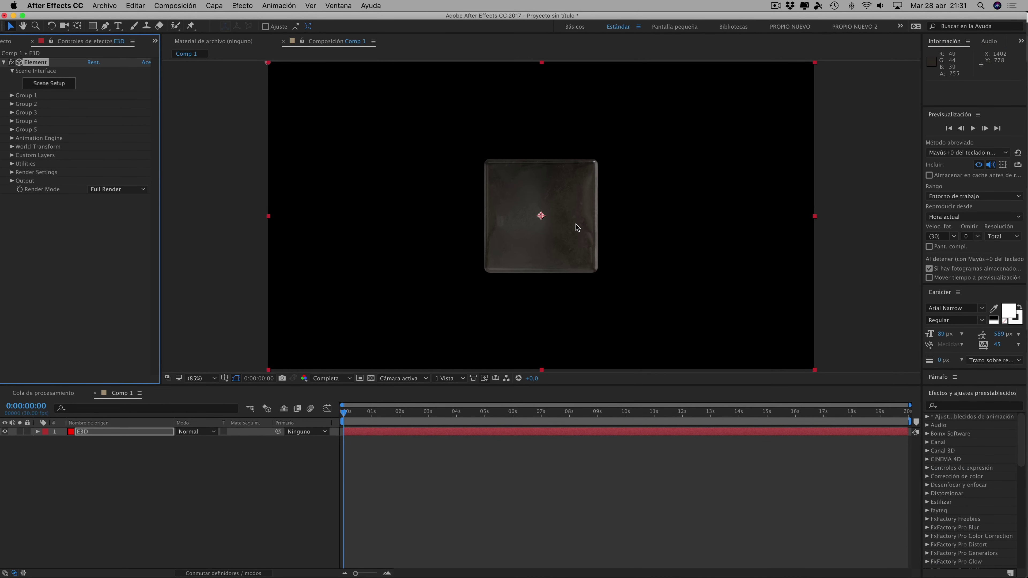
Rotate the Element world slightly around Y and scrub to preview the shattering
left_click(12, 147)
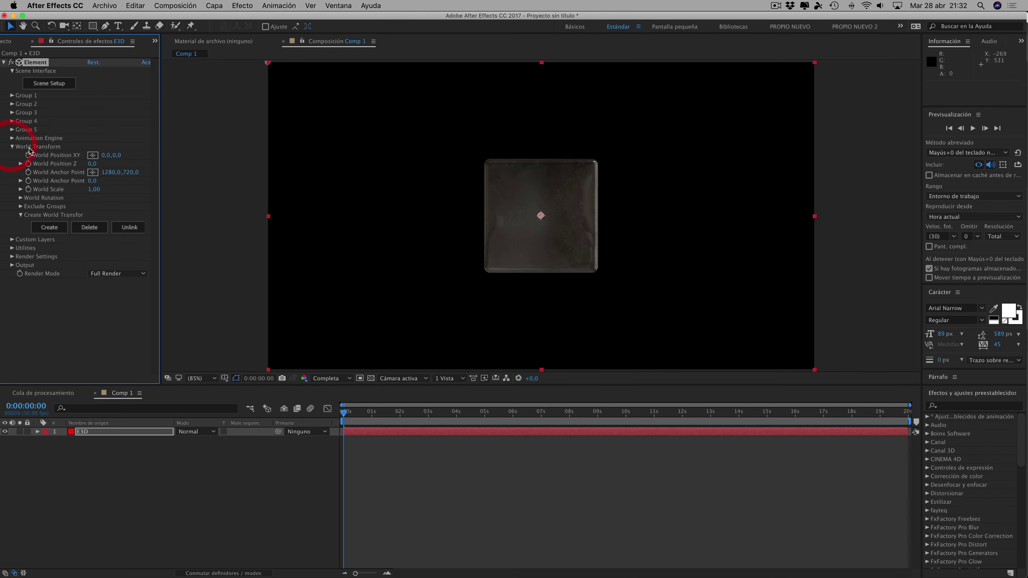
left_click(21, 198)
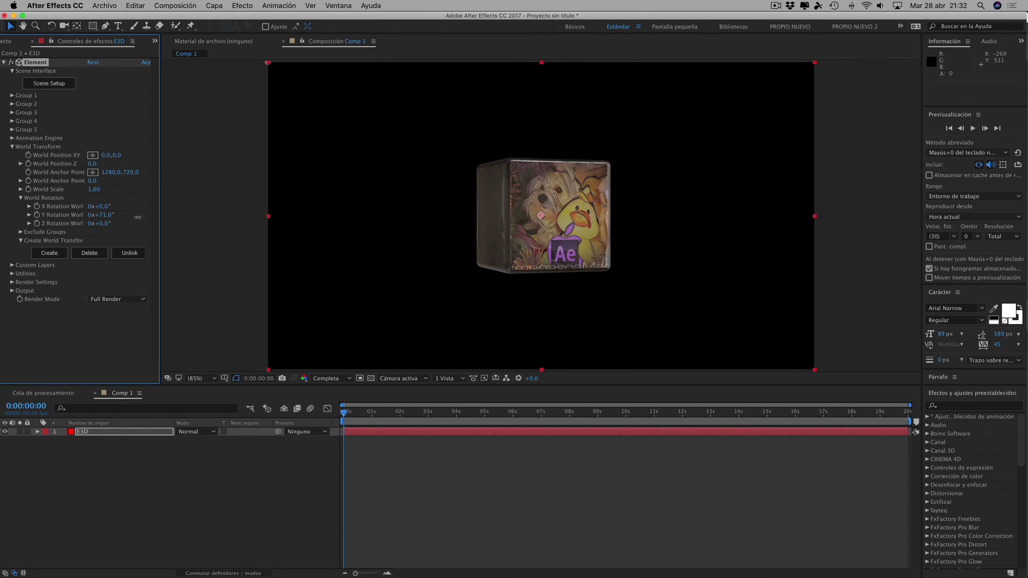
left_click_drag(137, 217, 143, 217)
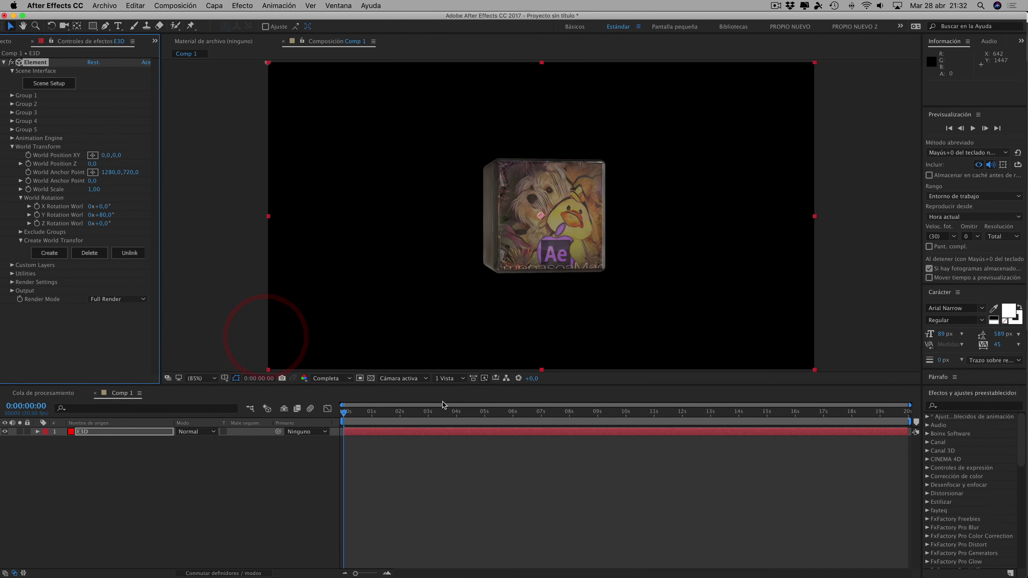
left_click(377, 410)
mouse_move(388, 416)
left_mouse_down()
mouse_move(757, 418)
mouse_move(376, 407)
mouse_move(350, 417)
mouse_move(688, 417)
mouse_move(795, 428)
mouse_move(311, 409)
left_mouse_up()
Set Group 1's Baked Animation loop mode to Freeze at End, then check and return to 0:00
left_click(12, 95)
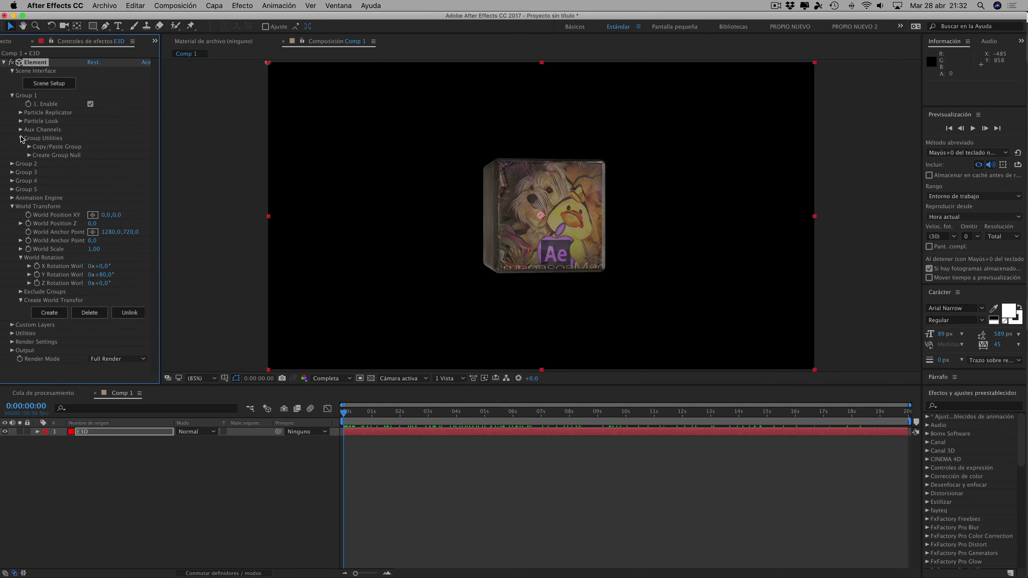
left_click(21, 122)
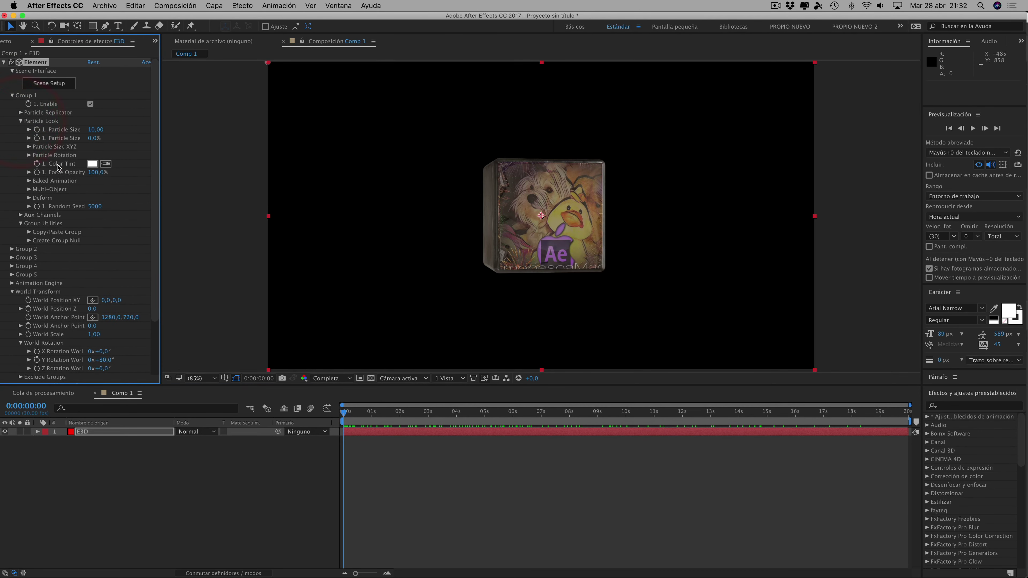
left_click(29, 181)
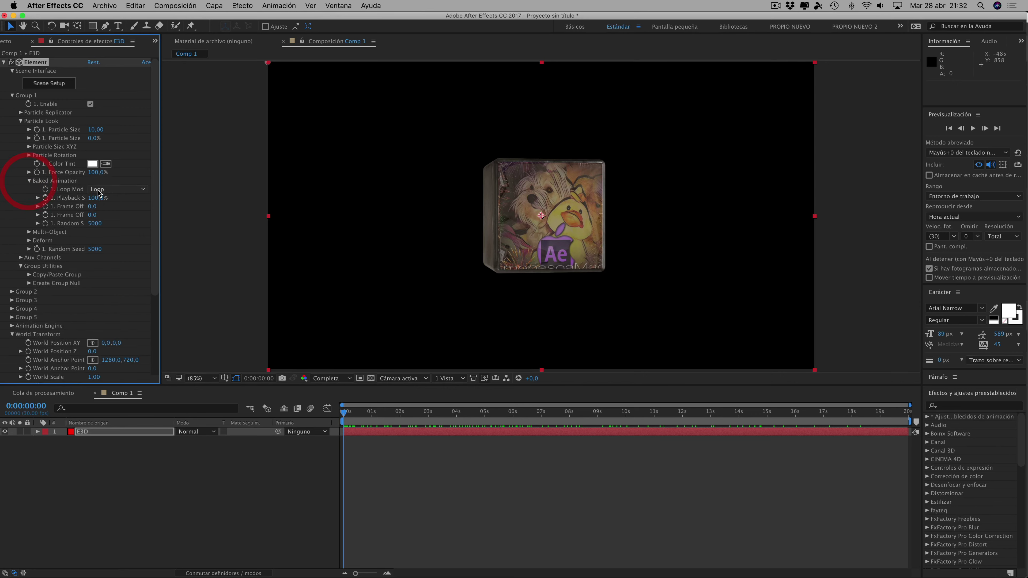
left_click(103, 189)
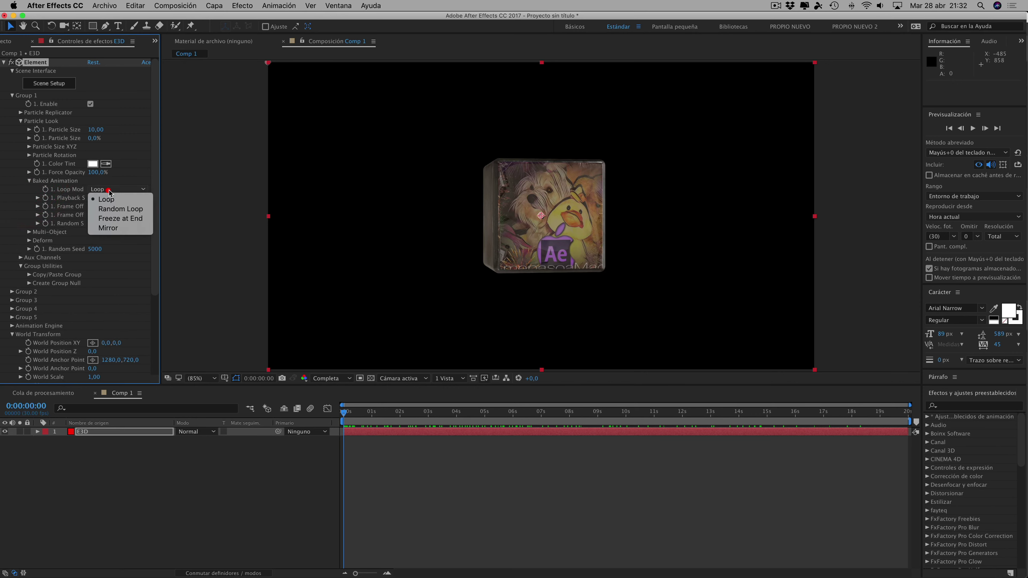
left_click(113, 219)
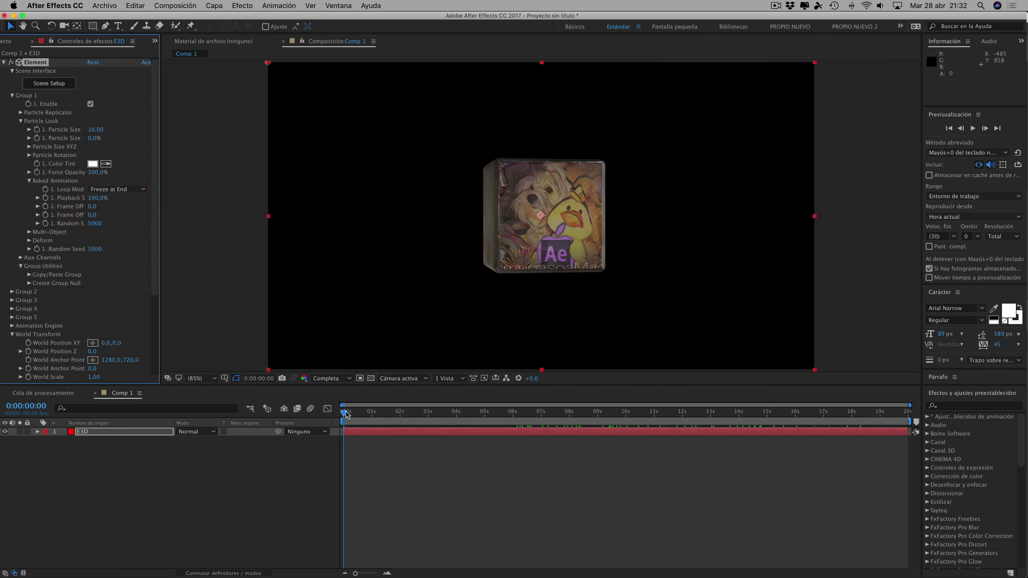
left_click(377, 413)
left_click_drag(378, 417, 756, 423)
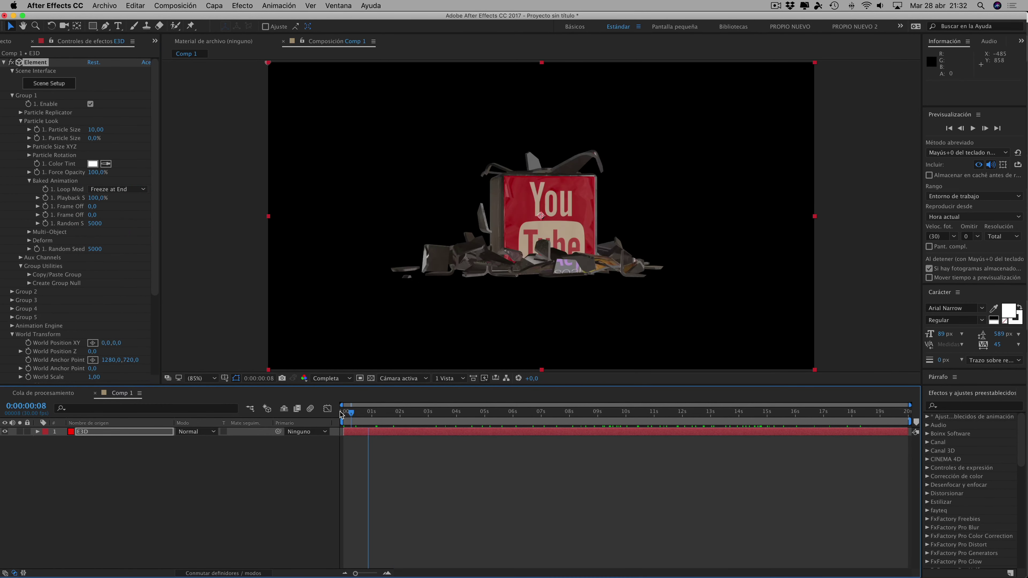
left_click_drag(756, 423, 292, 413)
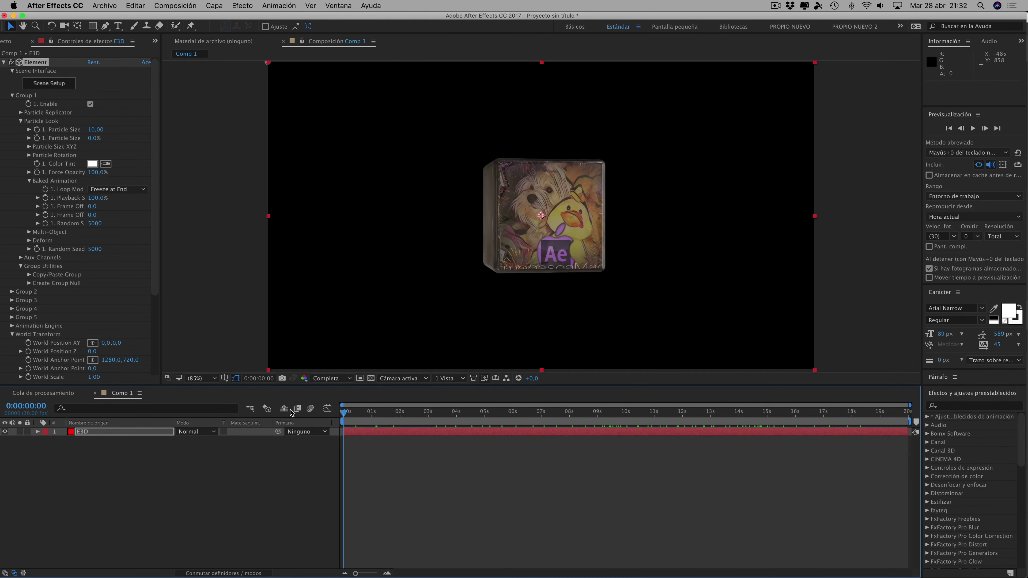
Add a 35 mm camera, Cámara 1, and orbit the view around the box
left_click(214, 5)
mouse_move(241, 17)
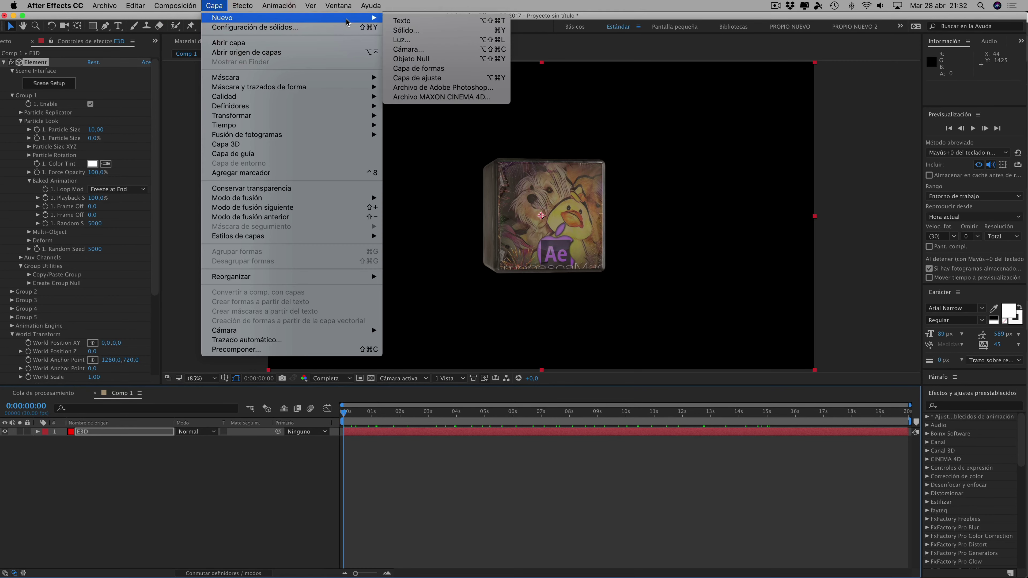
left_click(408, 49)
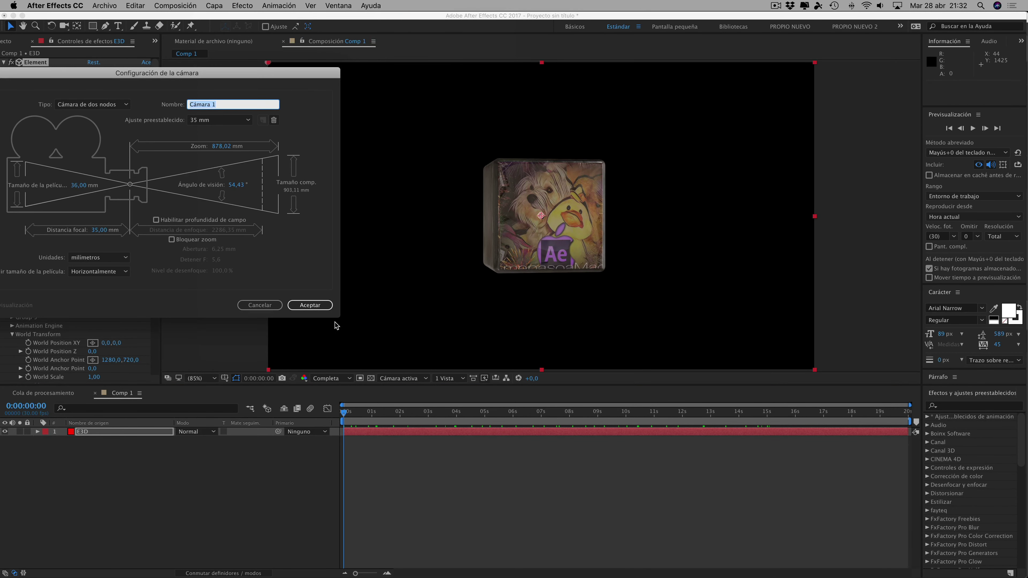
left_click(312, 304)
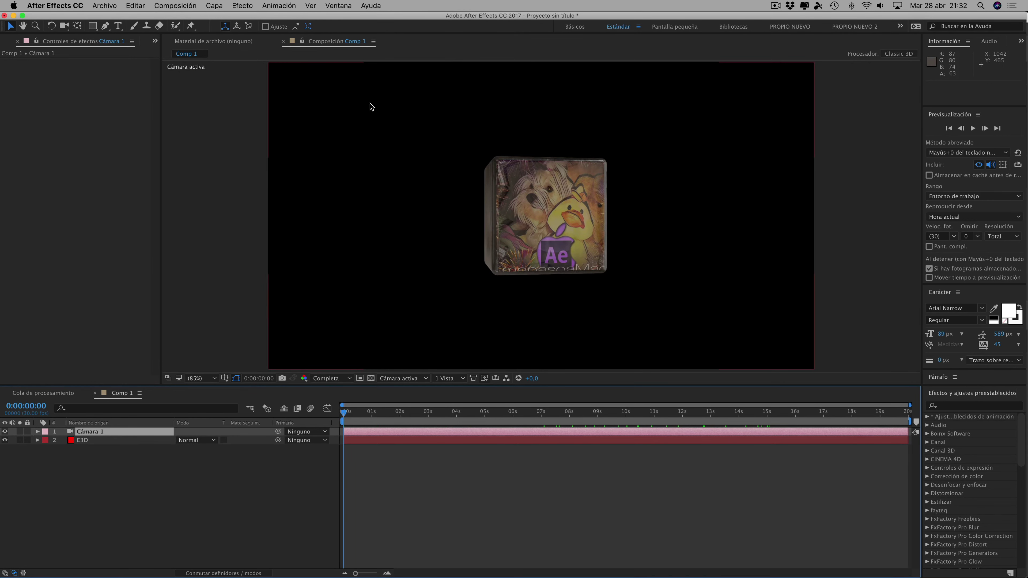
left_click_drag(65, 26, 94, 40)
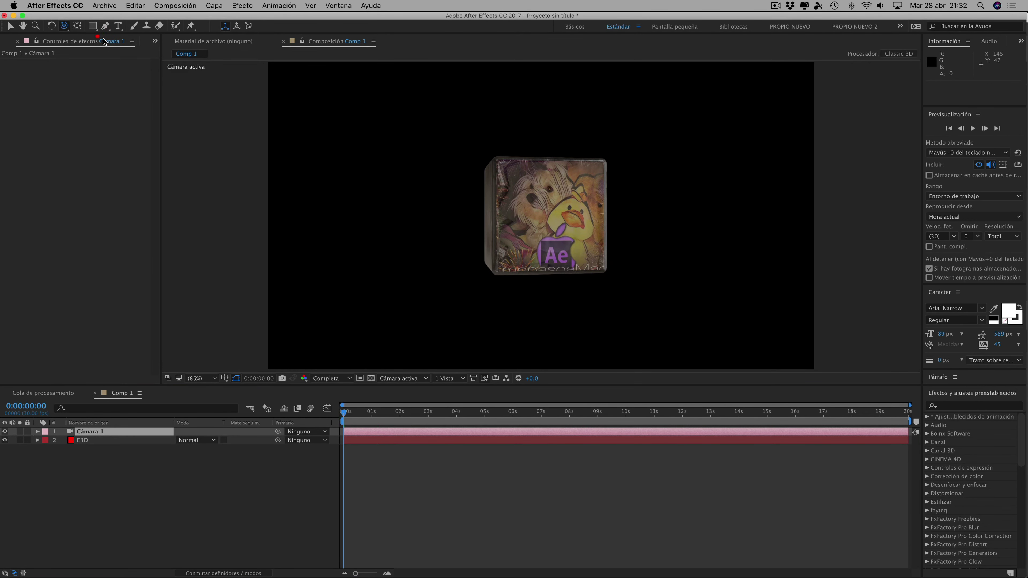
left_click_drag(478, 120, 517, 138)
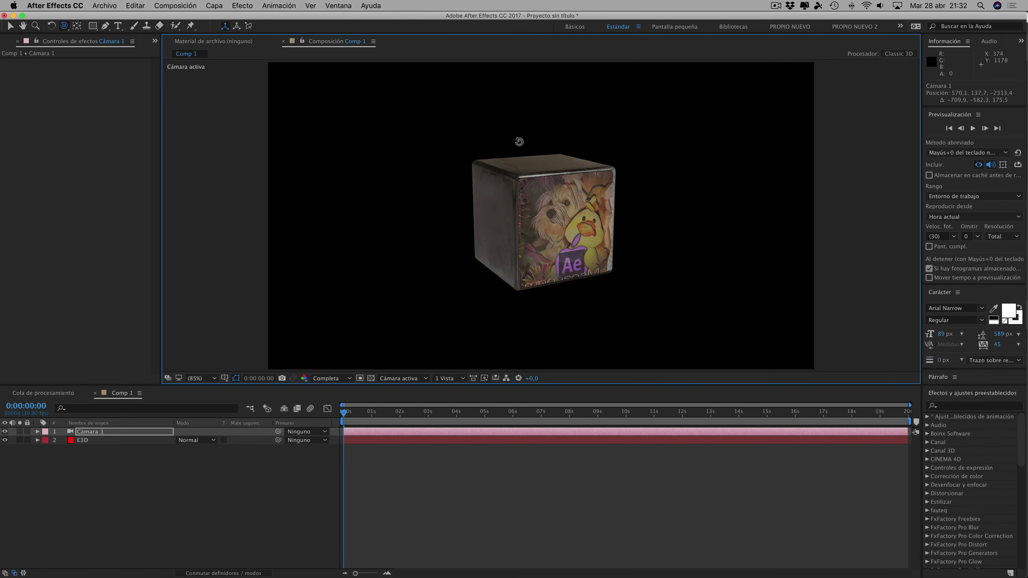
Add a parallel light, Luz 1, and move it to the box's upper right
left_click(215, 6)
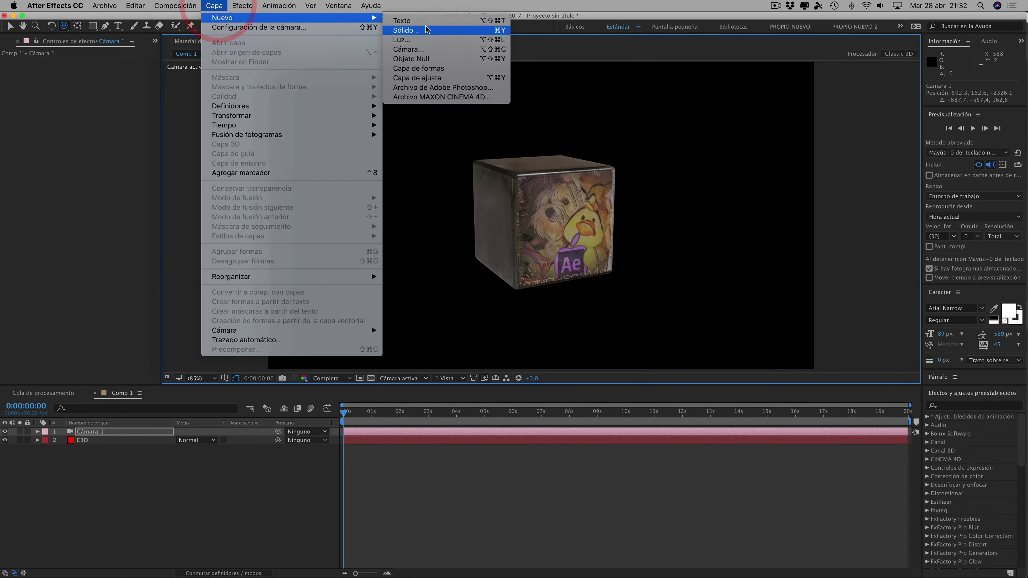
left_click(413, 39)
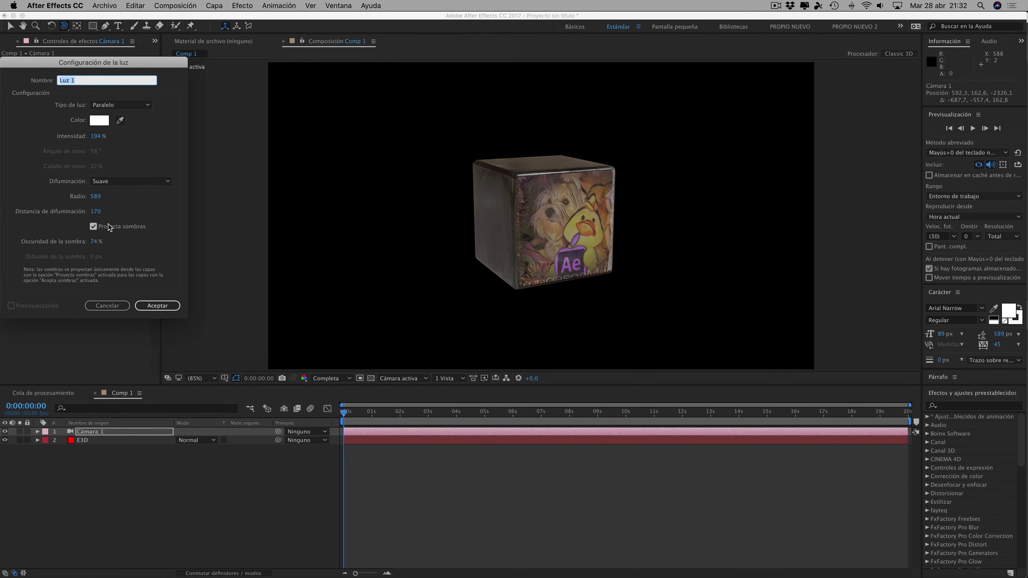
left_click(168, 306)
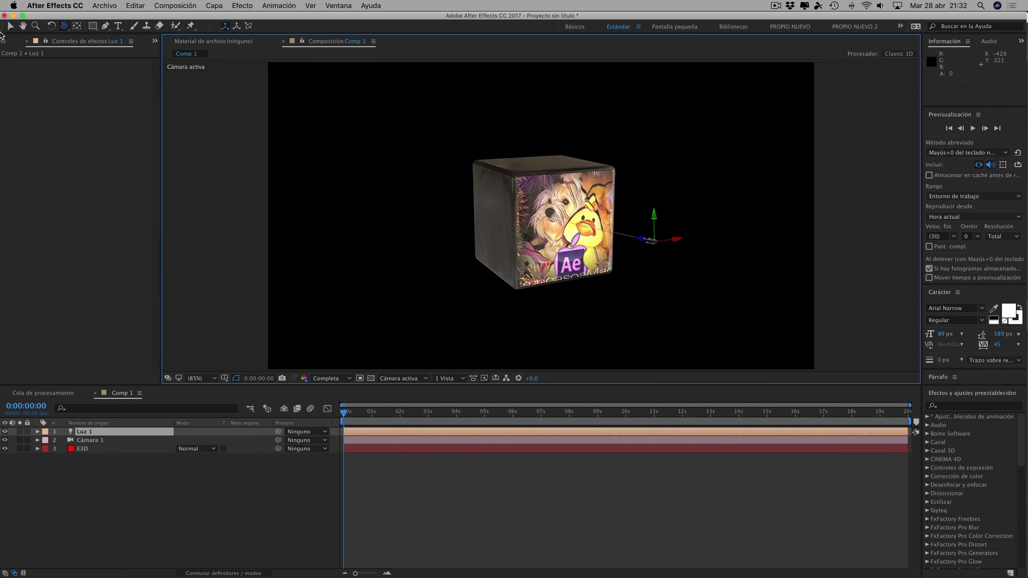
left_click(10, 25)
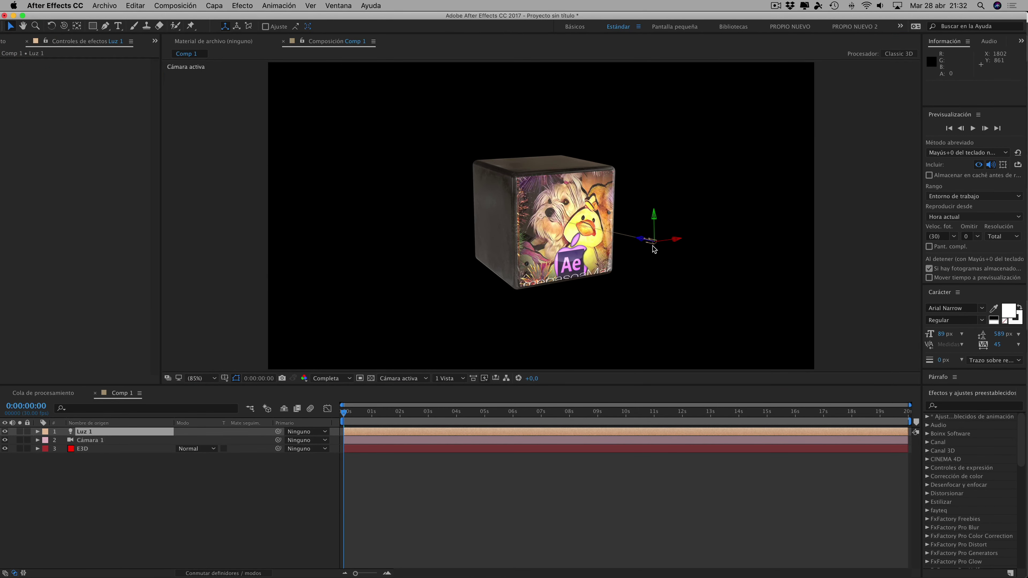
left_click_drag(655, 249, 644, 149)
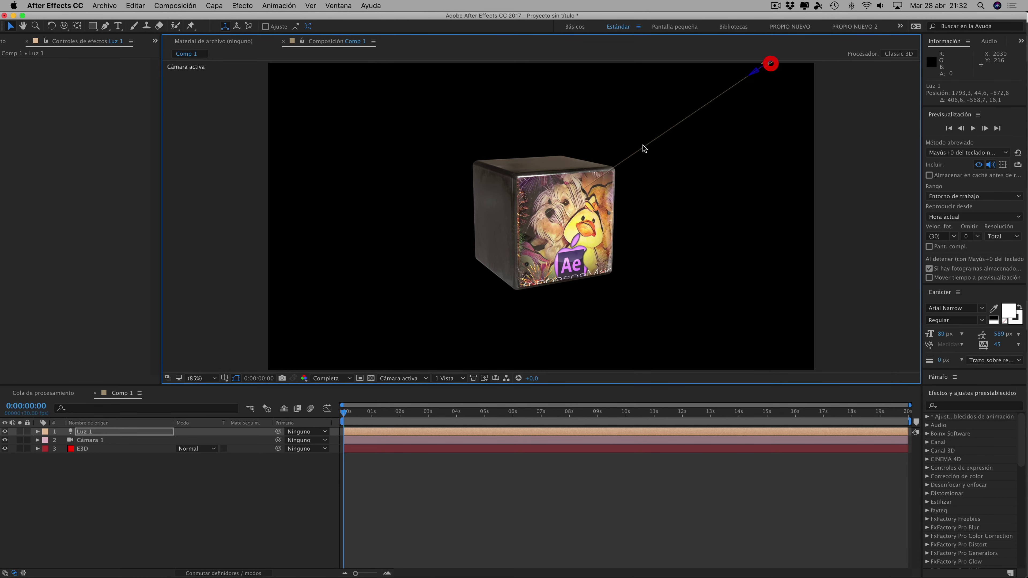
left_click(83, 448)
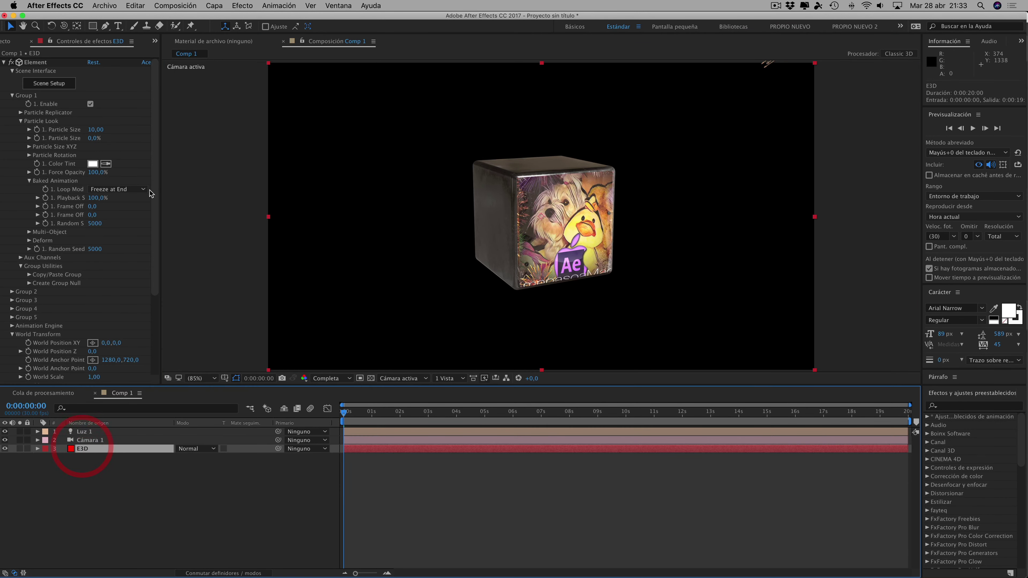
Apply the Dramatic lighting preset under Element's Render Settings > Lighting
scroll(154, 243, "down", 5)
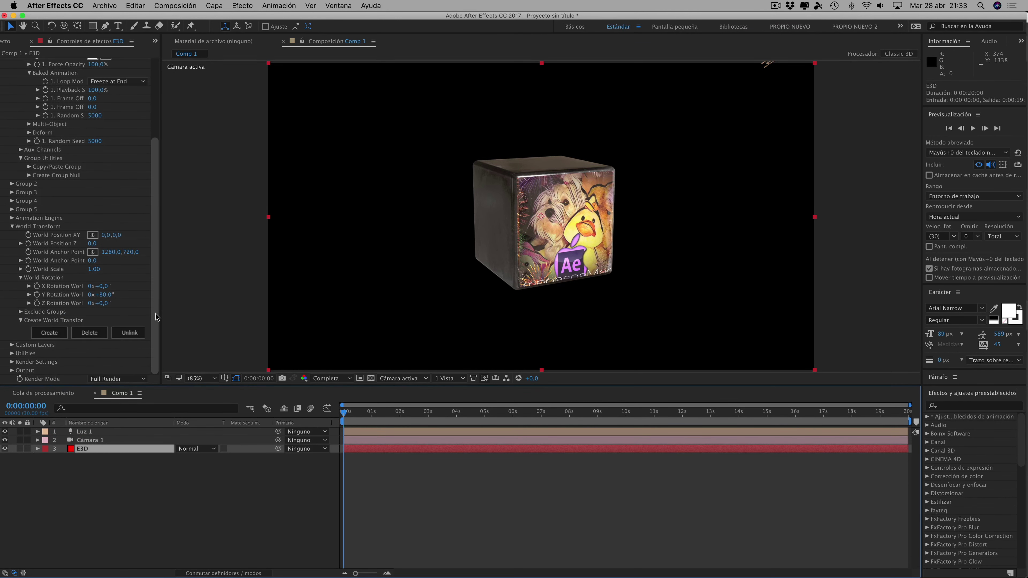
left_click(12, 363)
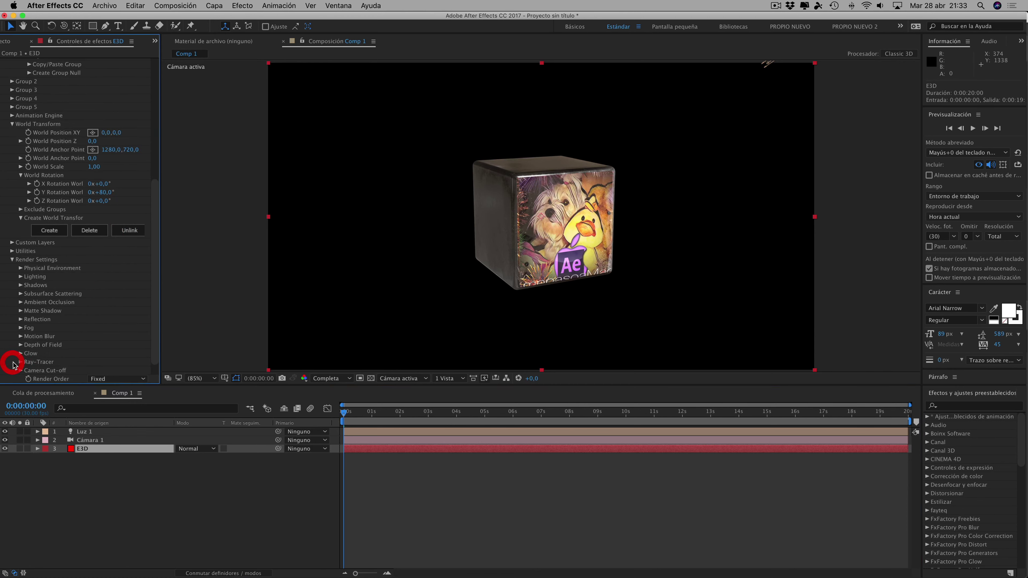
left_click(21, 277)
left_click(105, 302)
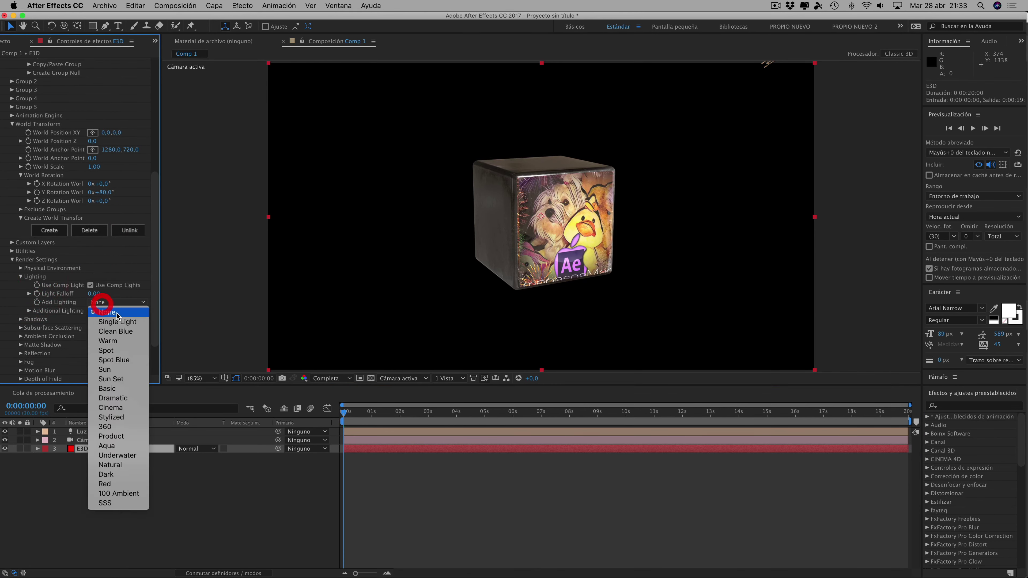
left_click(122, 399)
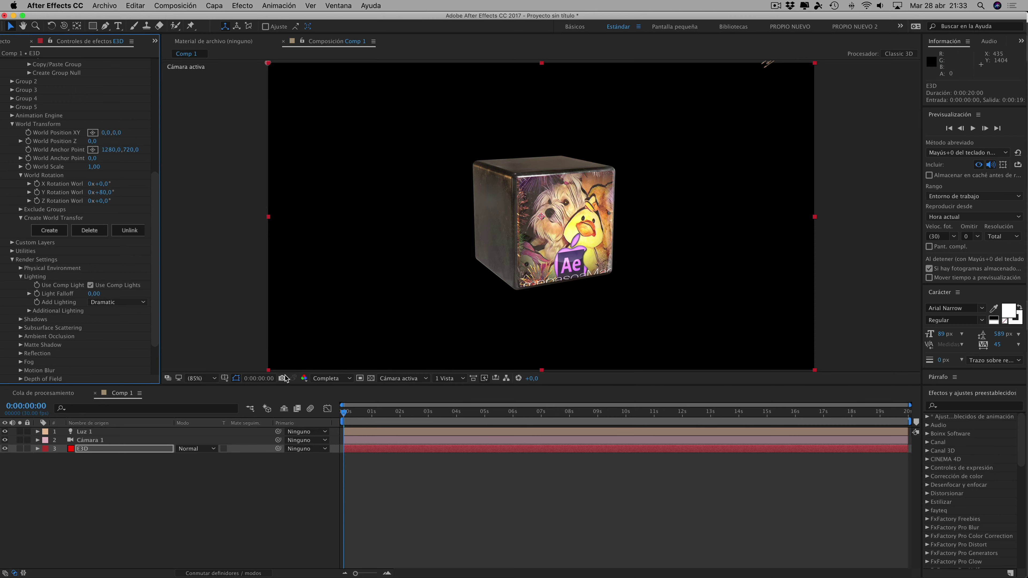
Add a Plane model to the Element scene beside the Nulo_00000 box
left_click_drag(155, 178, 155, 65)
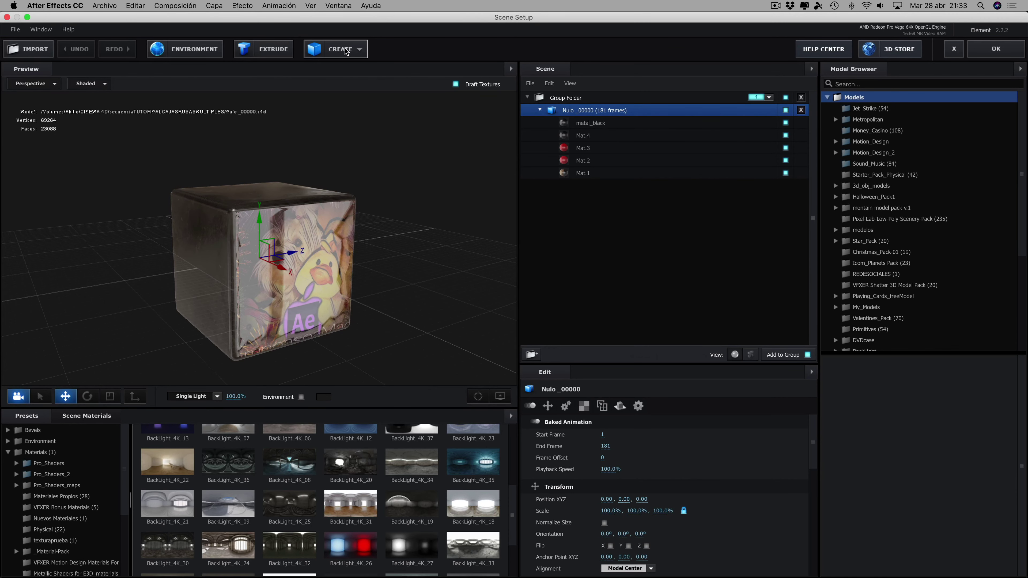
left_click(344, 49)
left_click(470, 70)
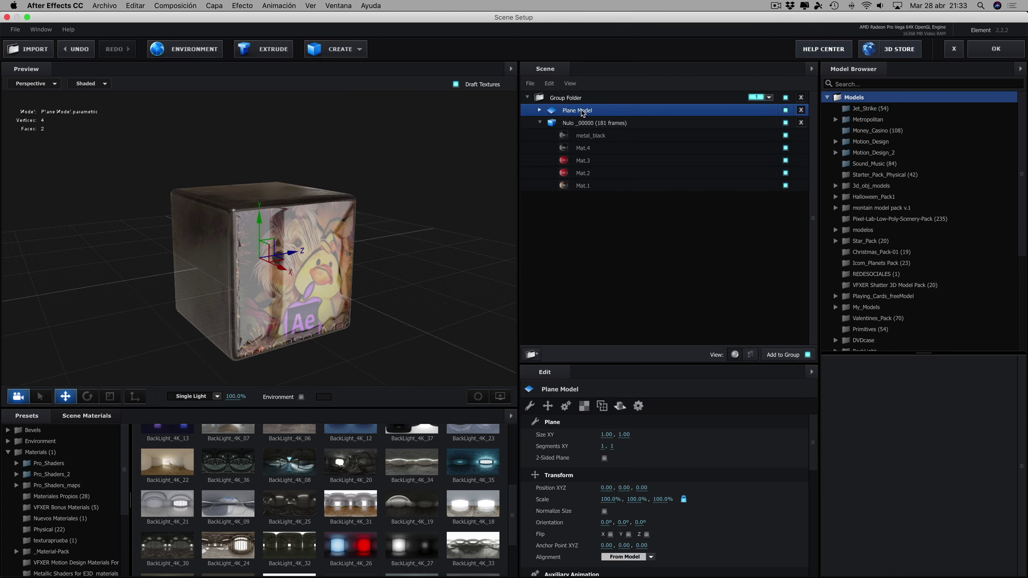
Scale the Plane model to 5000% on all axes and lower it to Y -1.02
left_click(547, 406)
left_click(610, 446)
type("5000")
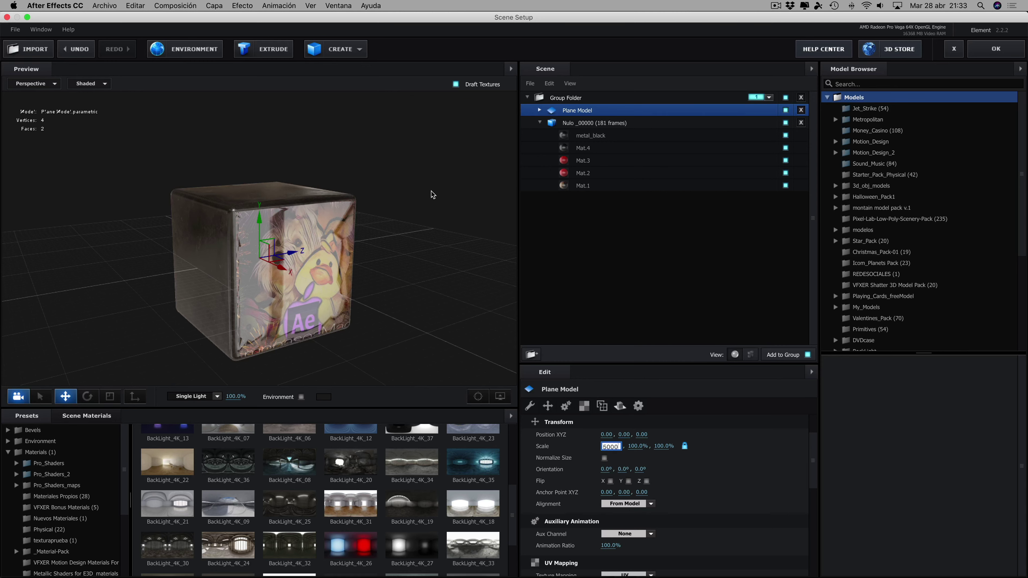
left_click(432, 192)
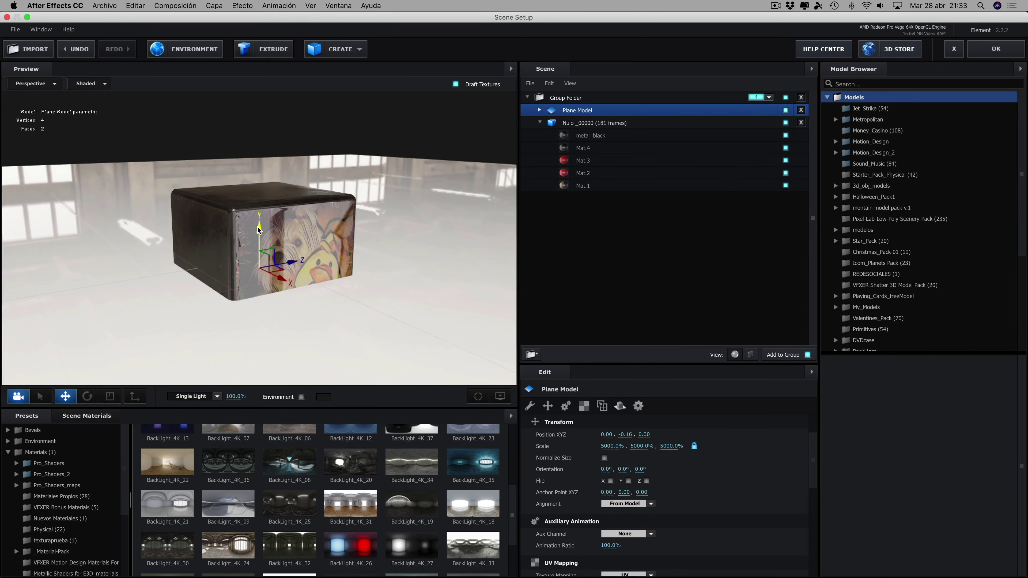
left_click_drag(257, 230, 260, 242)
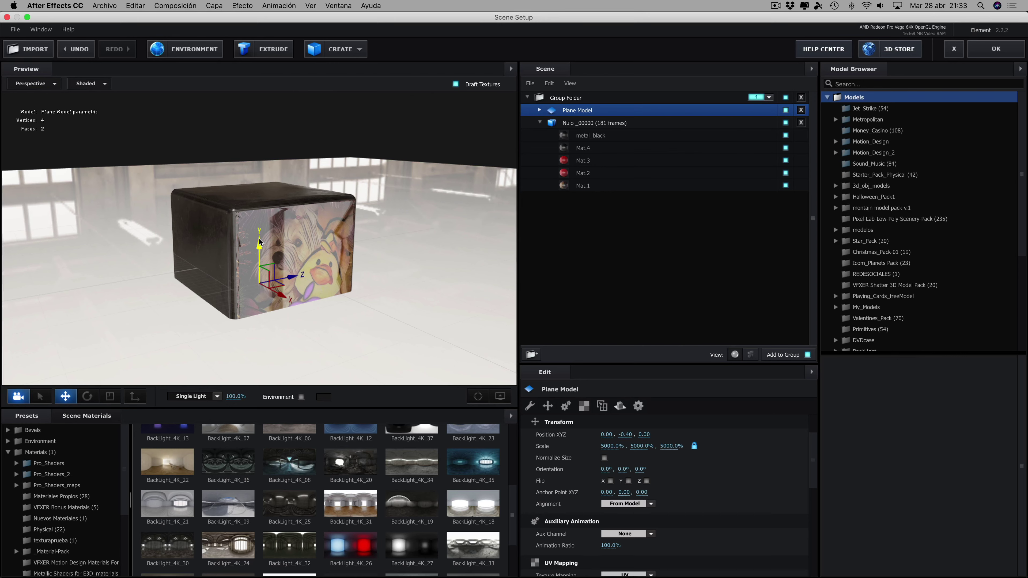
left_click_drag(260, 242, 266, 282)
scroll(336, 261, "down", 3)
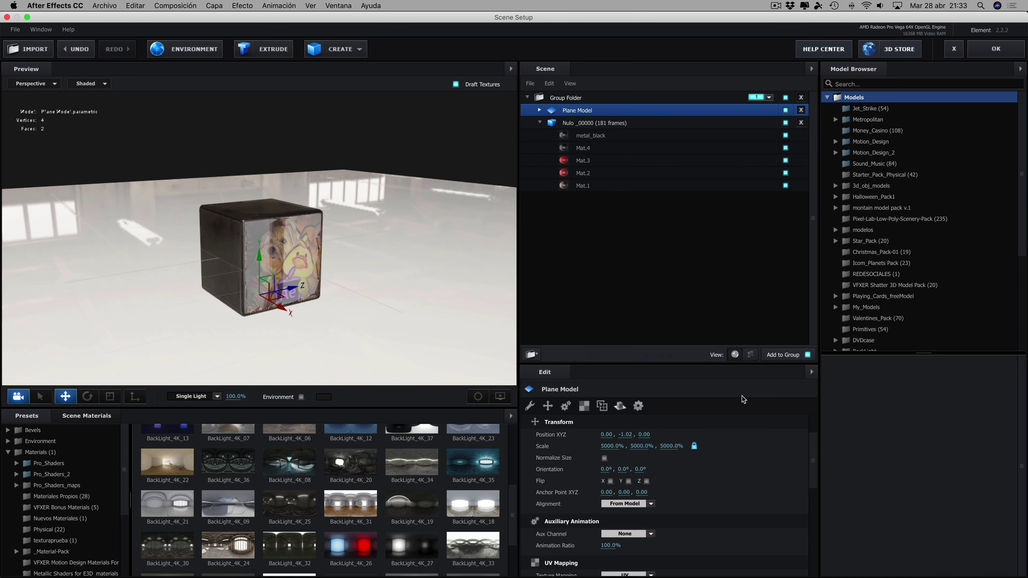
Set the plane's reflection mode to a mirror surface
left_click(638, 406)
left_click(651, 434)
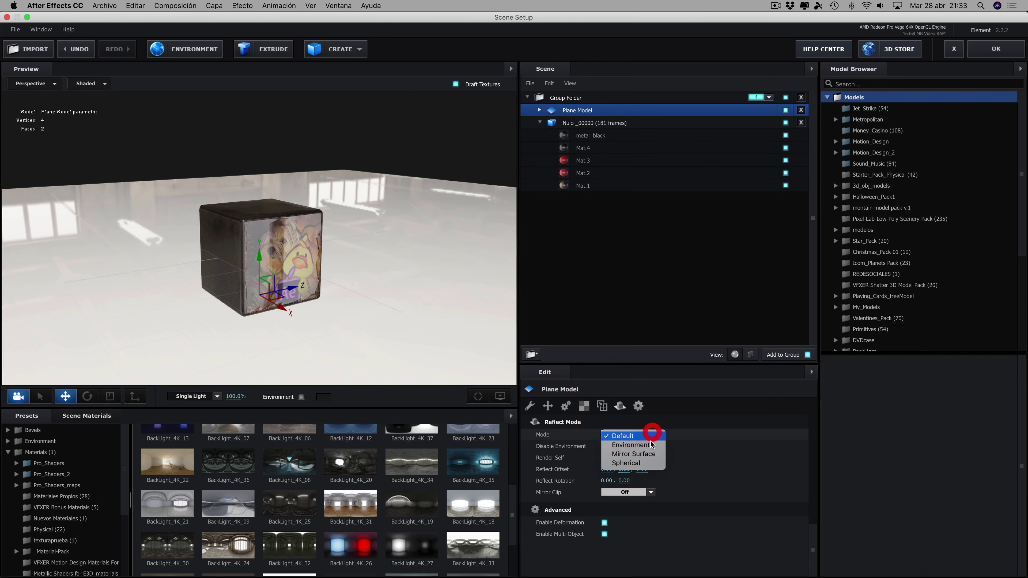
left_click(626, 454)
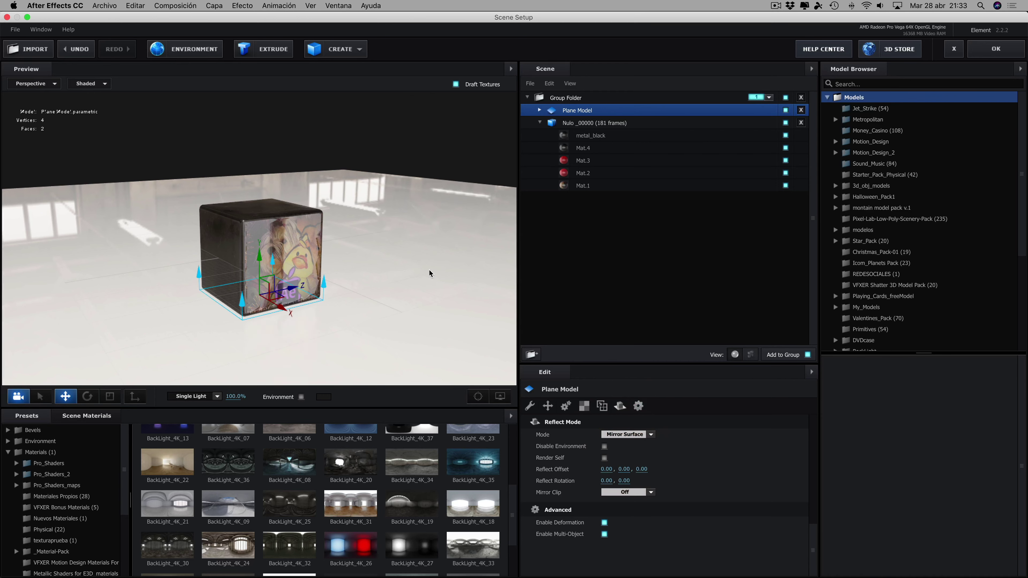
scroll(429, 270, "down", 1)
Raise the floor's Default material reflectivity, enable Matte Shadow and Matte Reflection, and apply
left_click(540, 110)
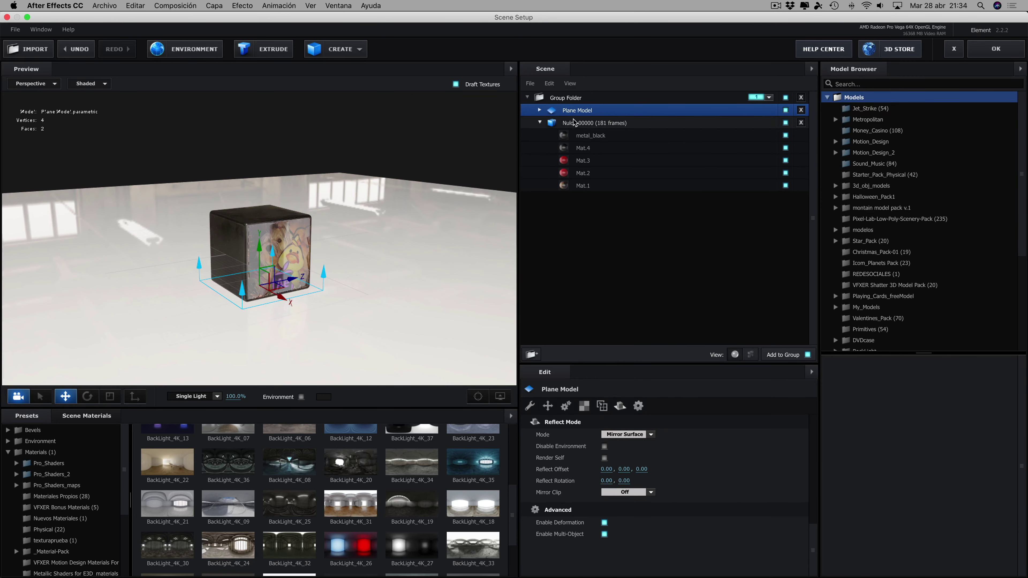
left_click(583, 123)
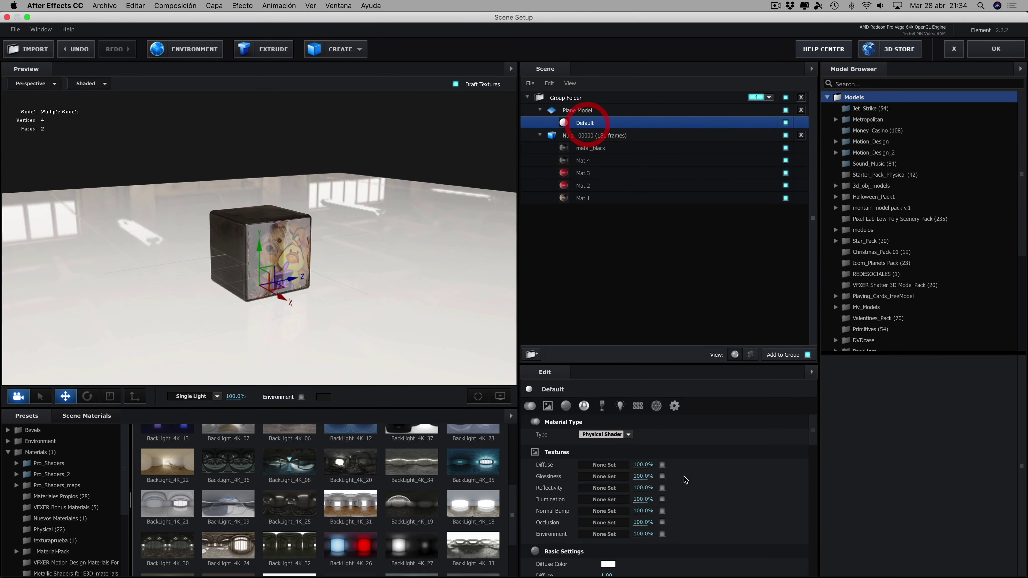
scroll(652, 490, "down", 1)
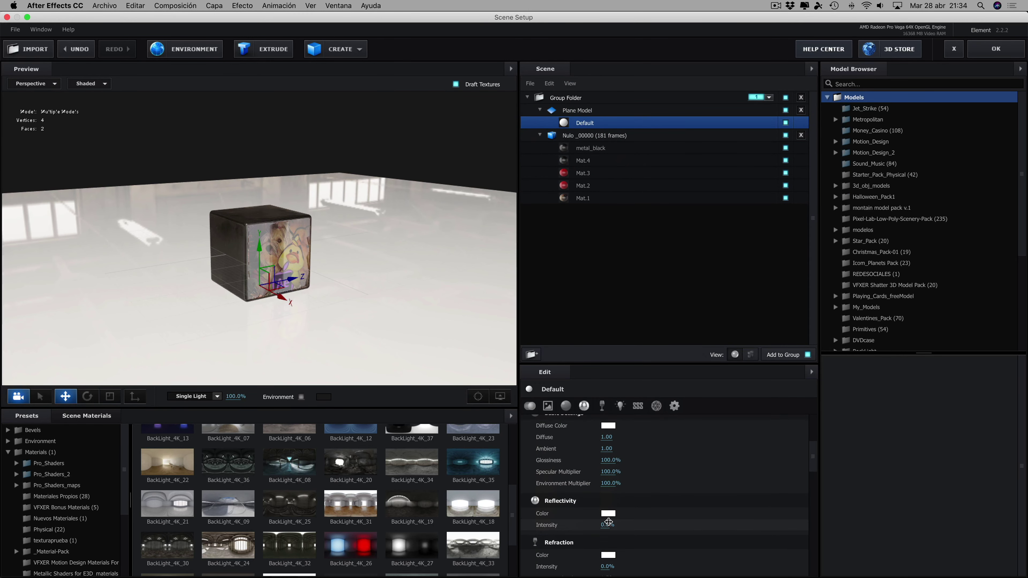
left_click_drag(608, 522, 648, 526)
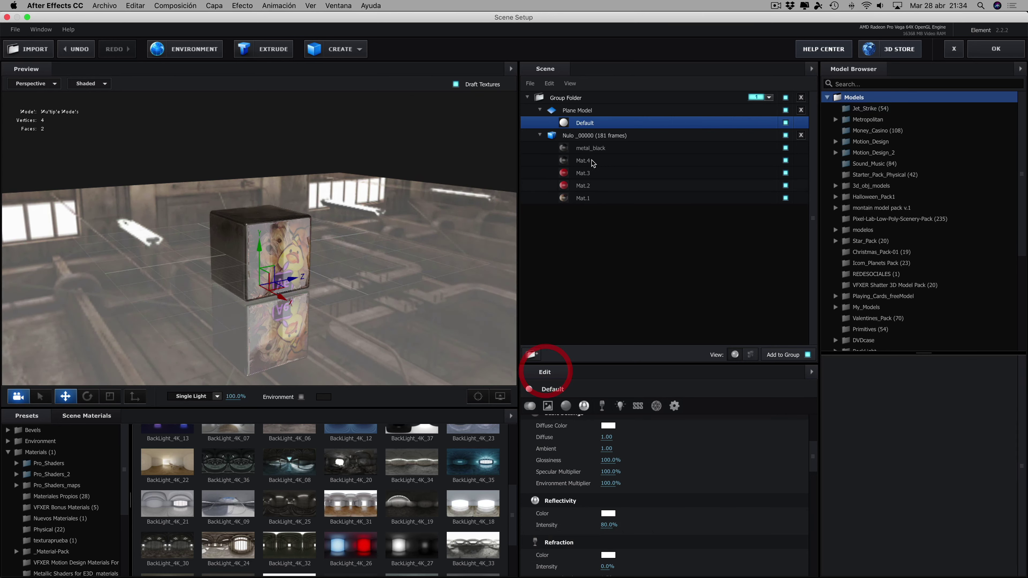
left_click_drag(816, 456, 805, 561)
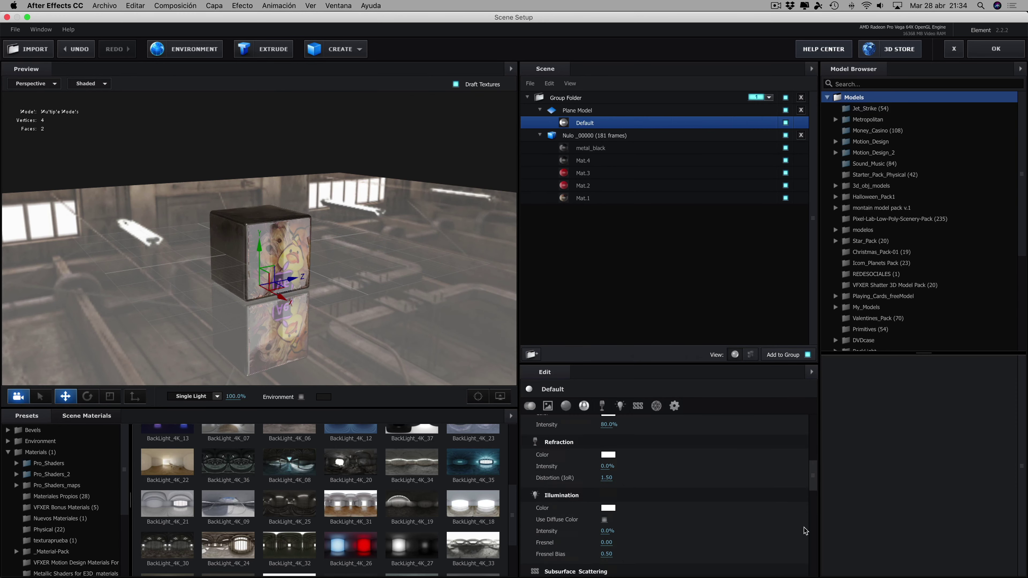
left_click(604, 482)
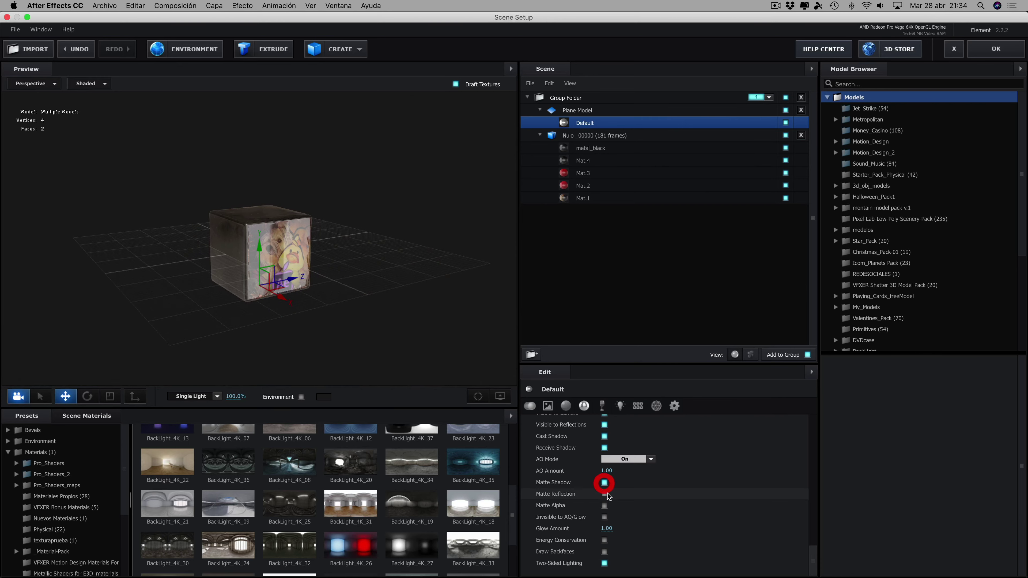
left_click(604, 494)
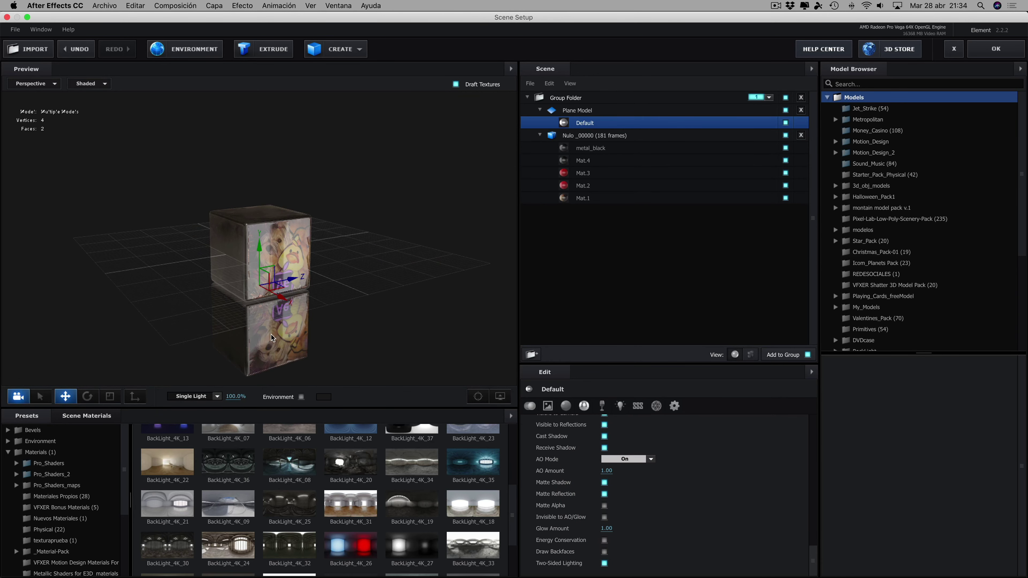
left_click(996, 49)
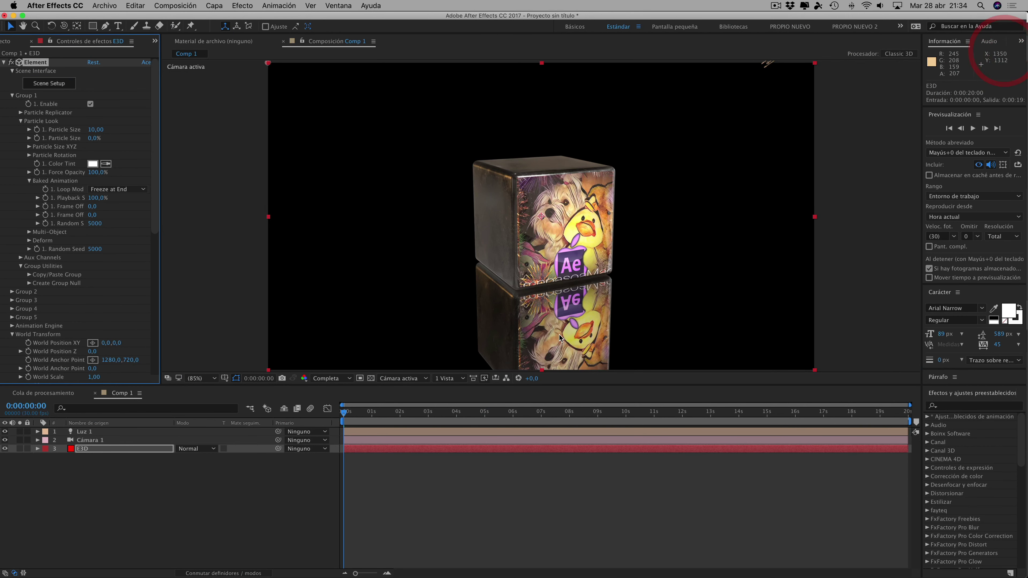
Increase the vertical UV repeat of Mat.1's LogoCanal2 diffuse texture, then close Scene Setup
left_click(69, 83)
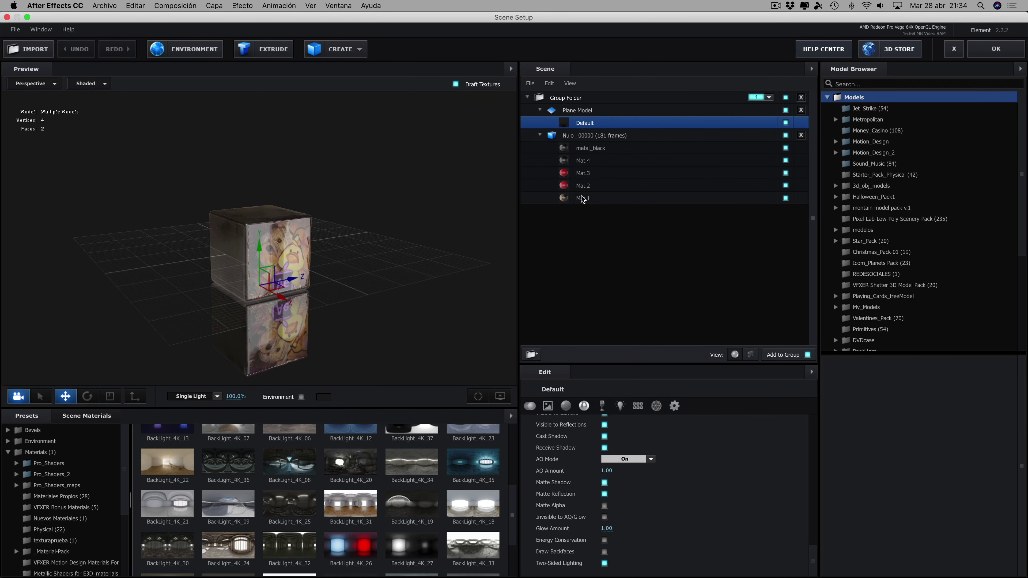
left_click(584, 200)
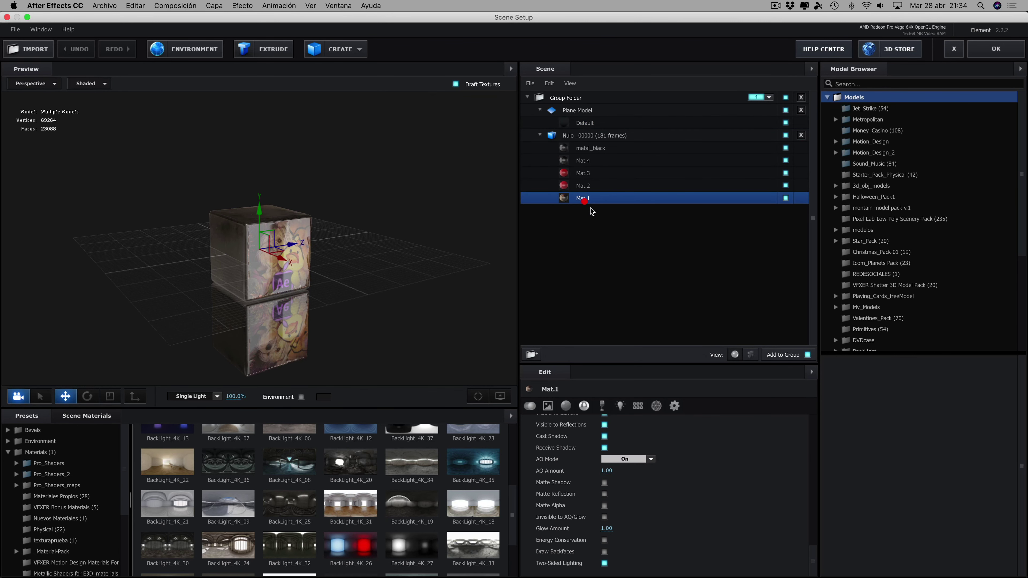
scroll(618, 452, "up", 5)
scroll(618, 452, "up", 5)
scroll(618, 452, "up", 5)
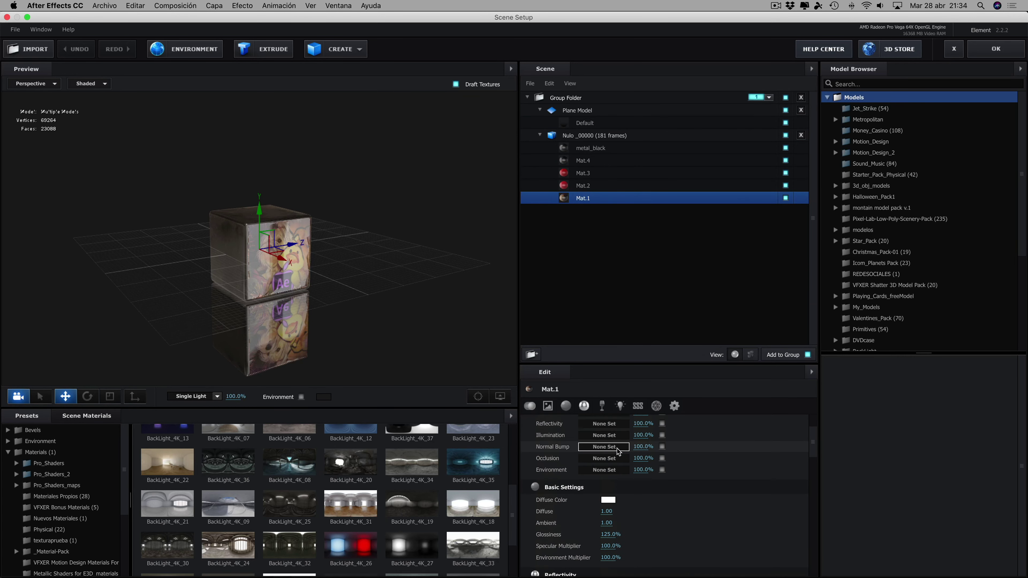
scroll(618, 452, "up", 2)
left_click(615, 465)
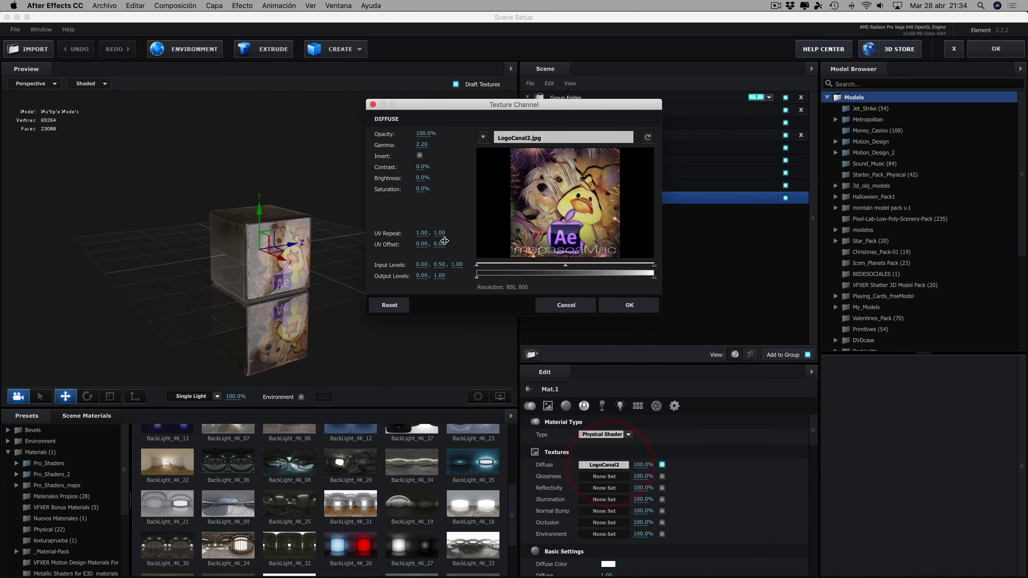
left_click_drag(439, 233, 443, 232)
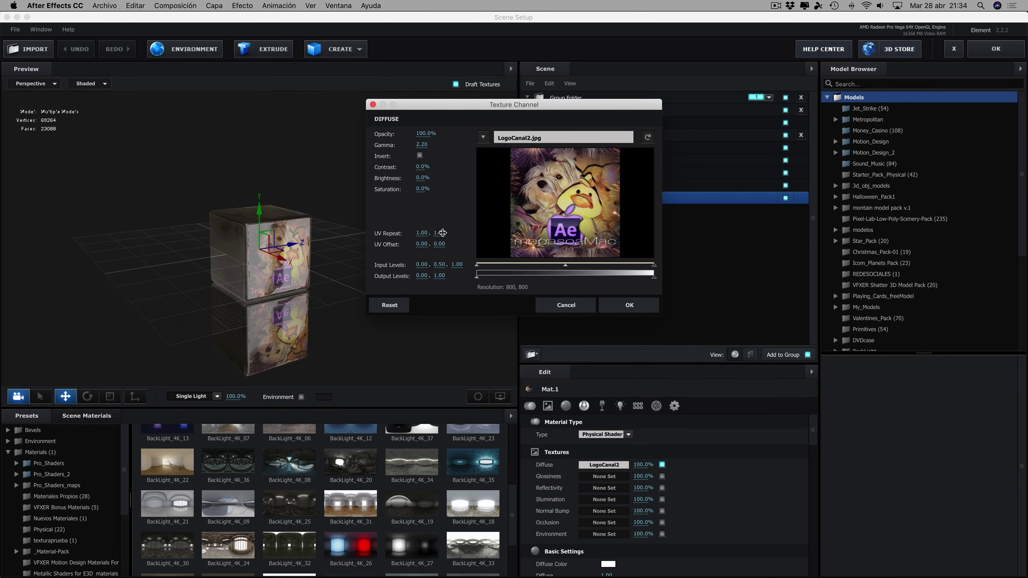
left_click(629, 304)
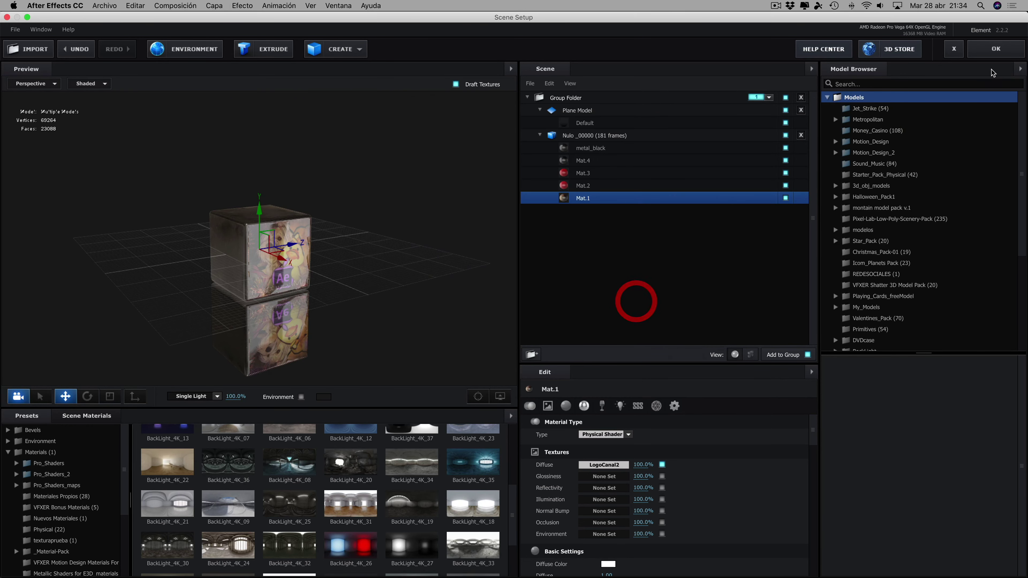
left_click(951, 55)
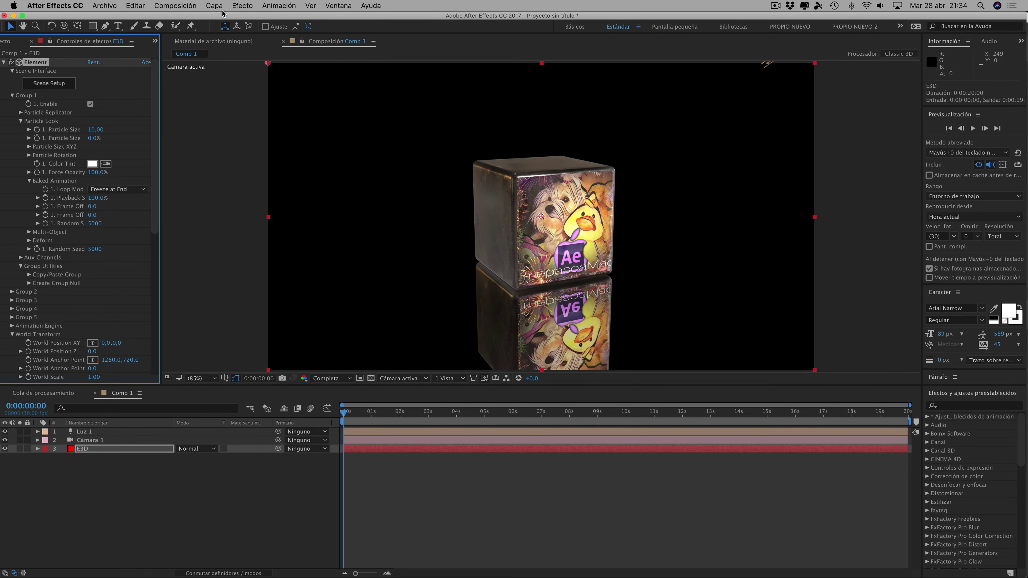
Create a black solid named 'bg' and place it beneath the E3D layer
left_click(214, 6)
left_click(408, 29)
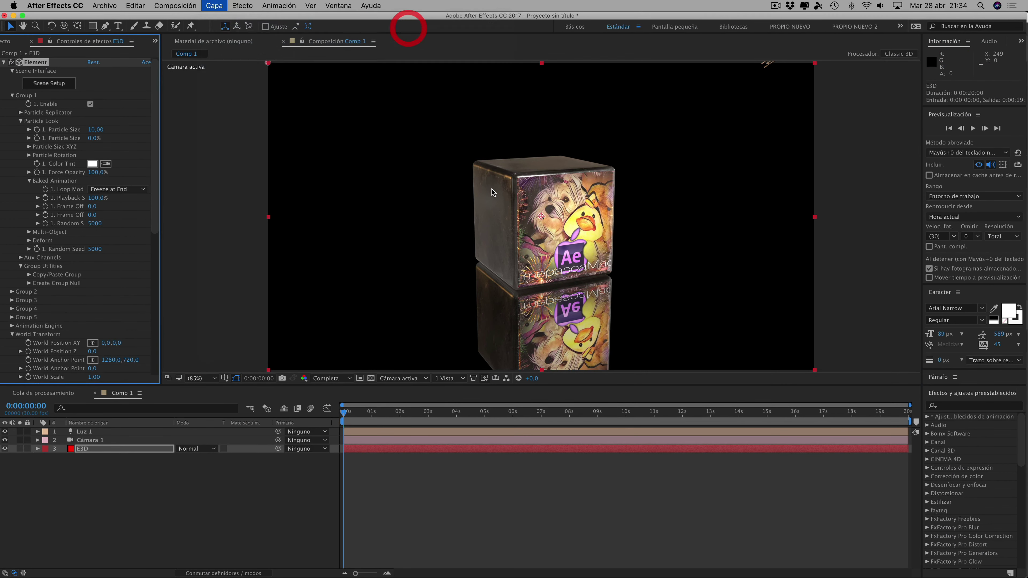
left_click(45, 62)
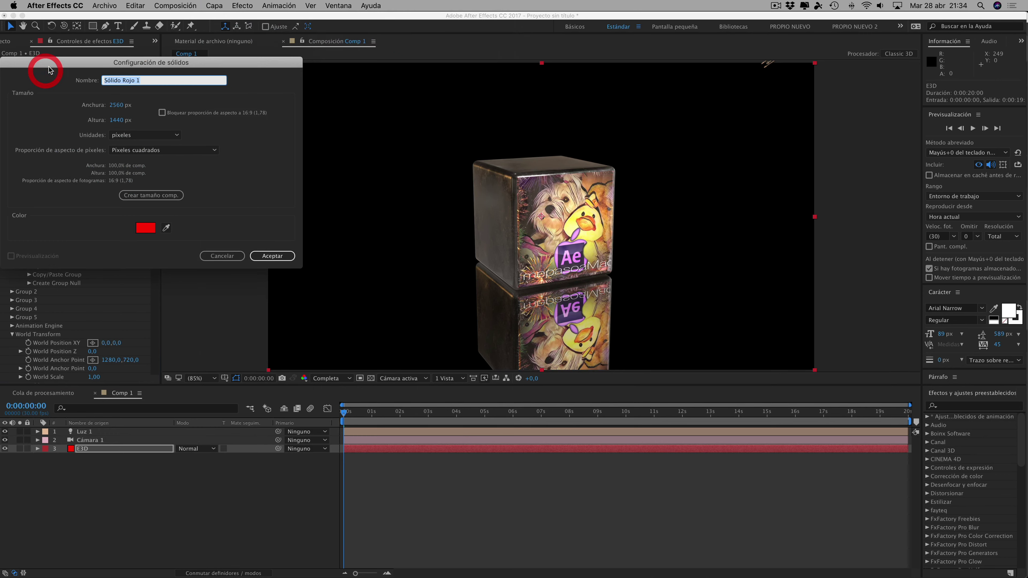
type("bg")
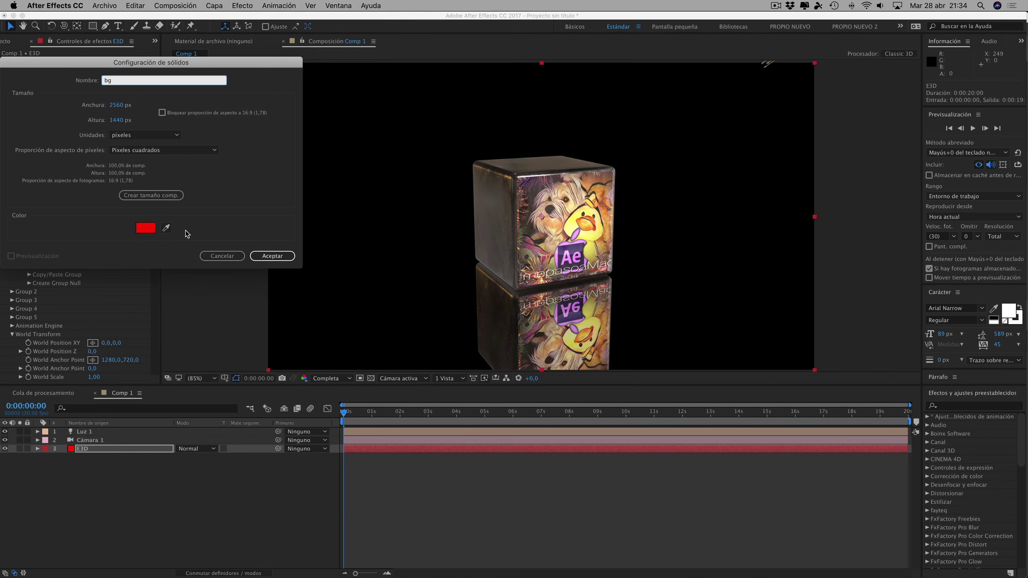
left_click(145, 229)
left_click(11, 213)
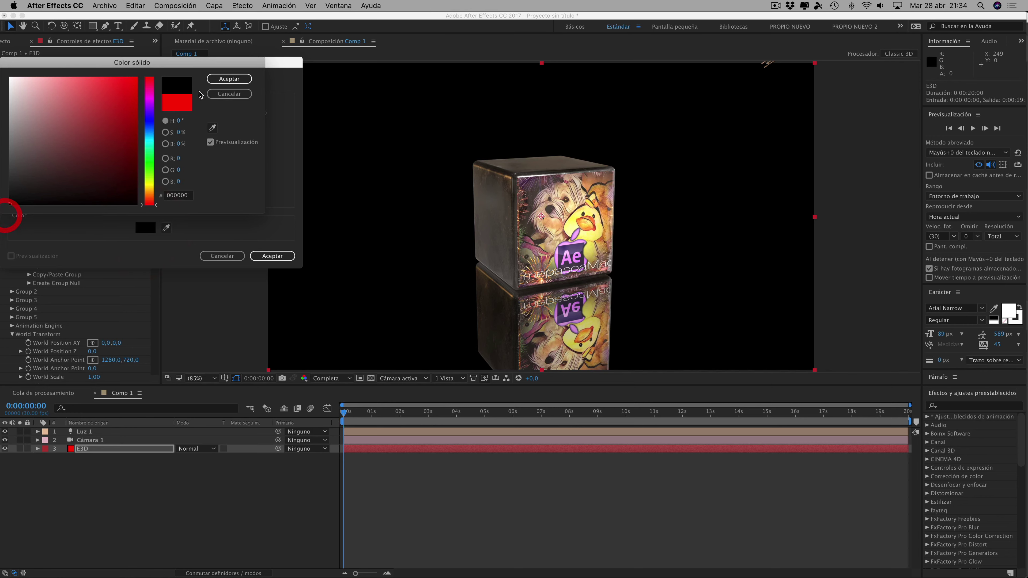
left_click(222, 76)
left_click(266, 255)
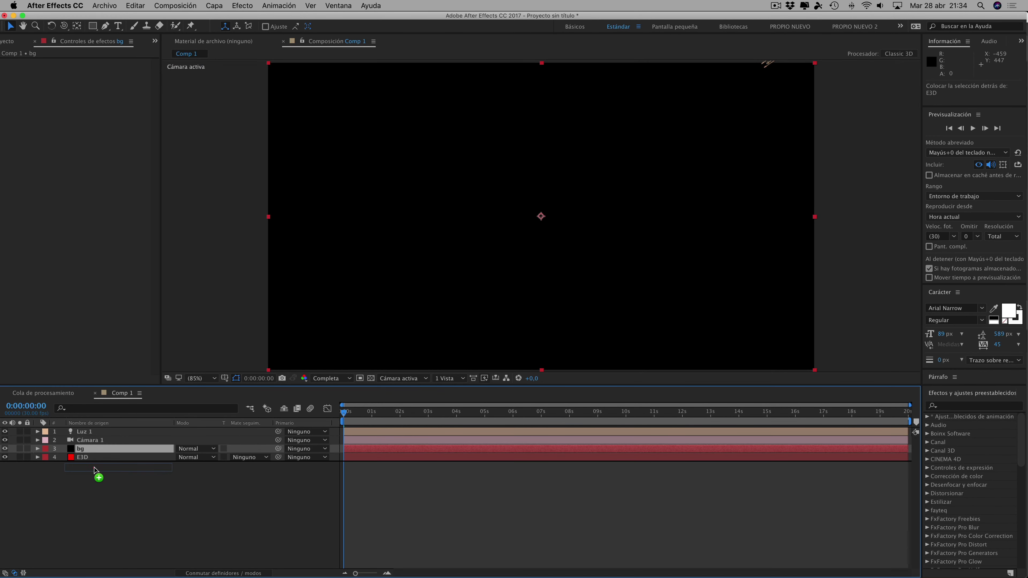
left_click_drag(98, 453, 94, 469)
left_click(243, 6)
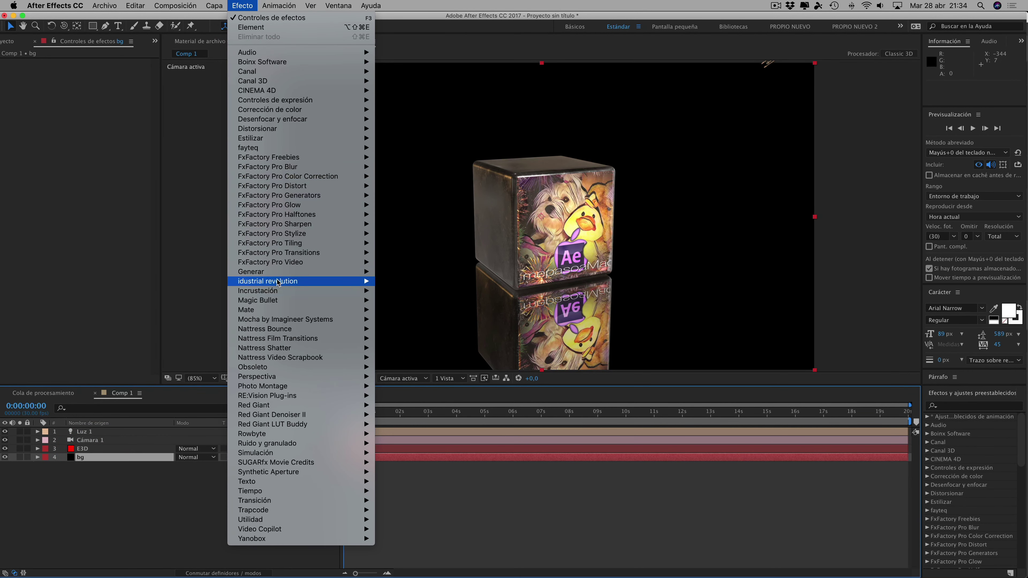
mouse_move(297, 272)
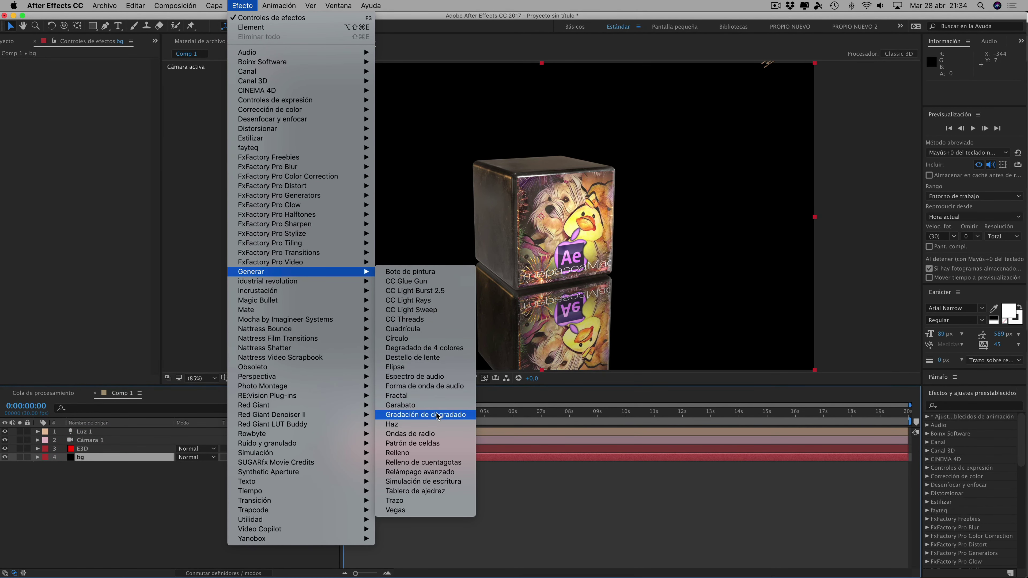
Give bg a radial Gradient Ramp from the duck's sampled yellow to black
left_click(437, 414)
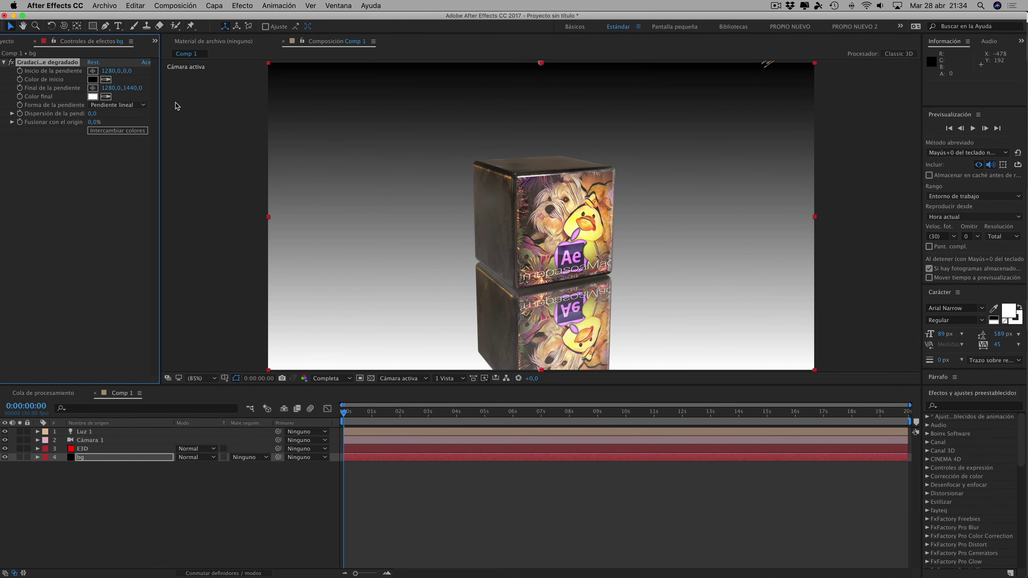
left_click(107, 96)
left_click(131, 102)
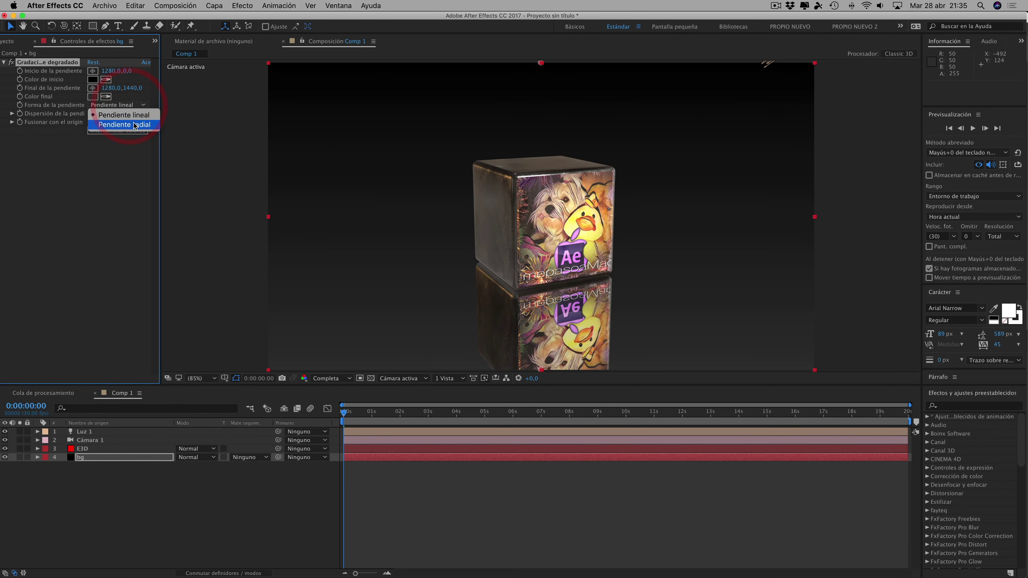
left_click(133, 122)
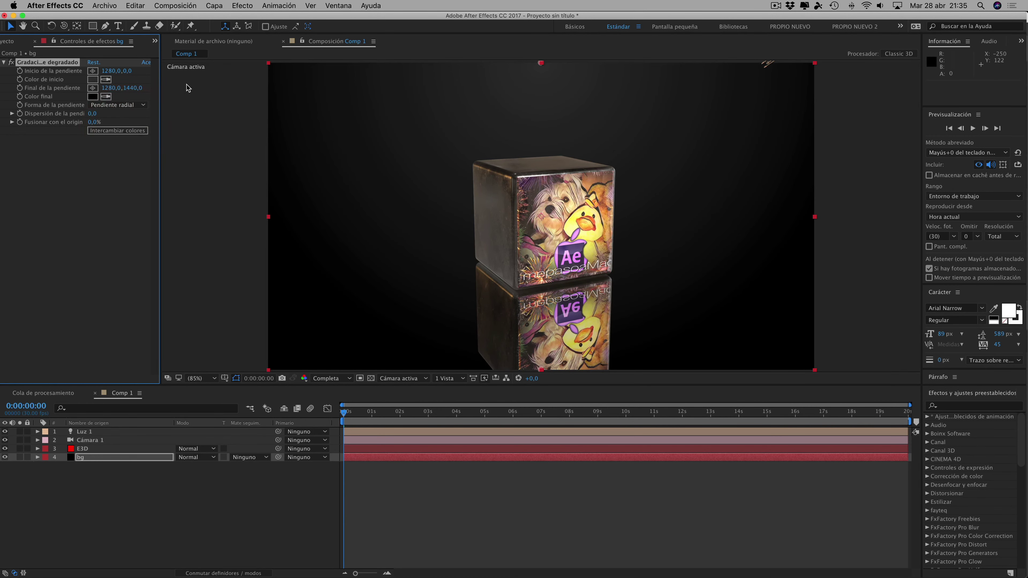
left_click(109, 83)
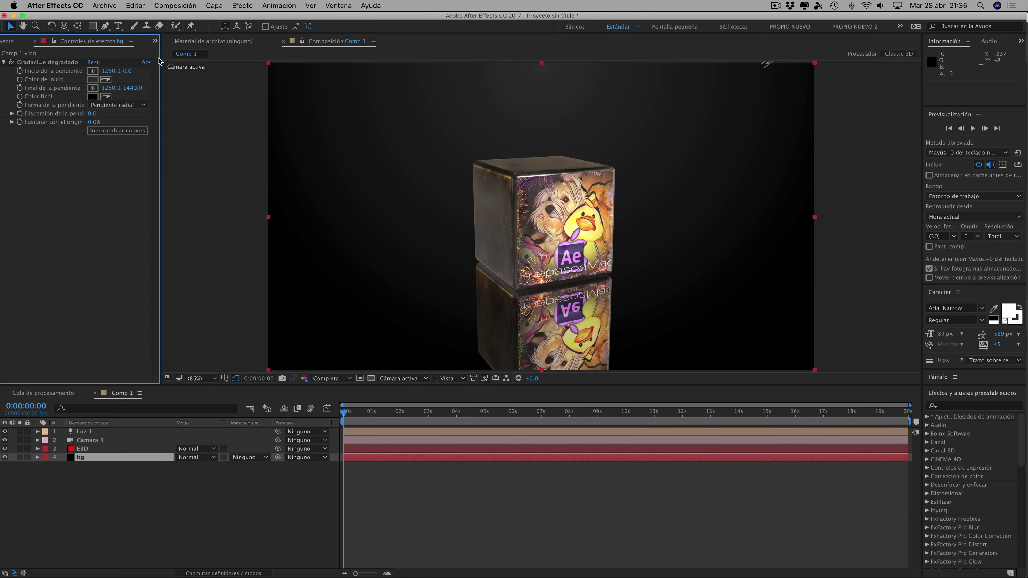
left_click(108, 81)
left_click(589, 234)
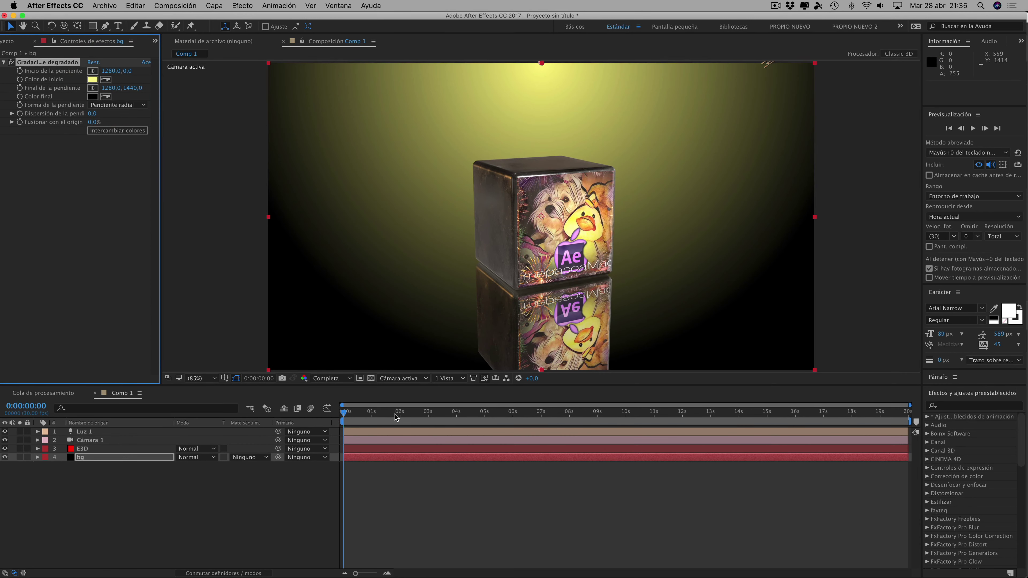
mouse_move(347, 414)
left_mouse_down()
mouse_move(532, 427)
mouse_move(264, 414)
left_mouse_up()
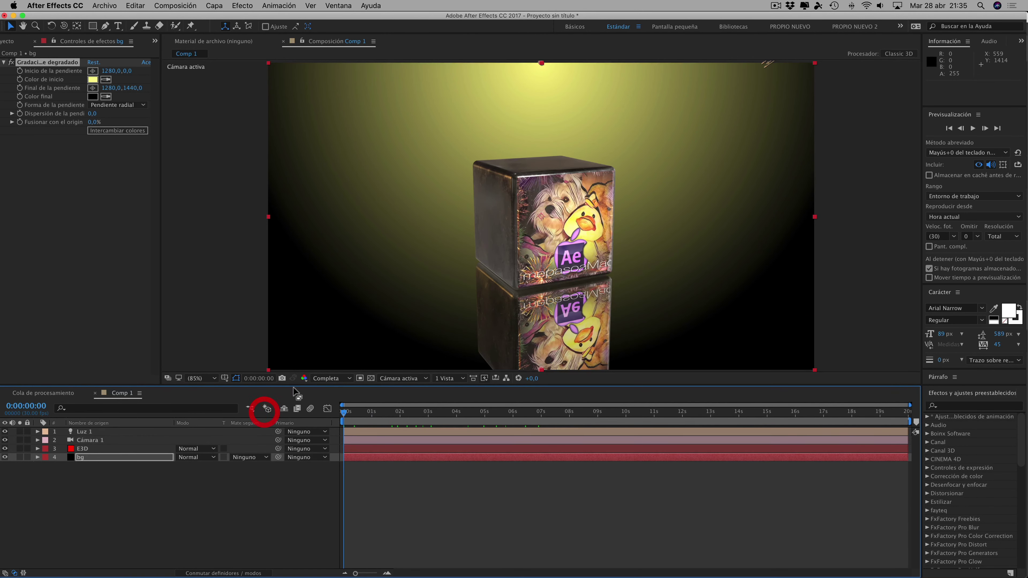
Keyframe Cámara 1's Point of Interest and Position at 0:00 and orbit its starting view
left_click(37, 440)
left_click(46, 449)
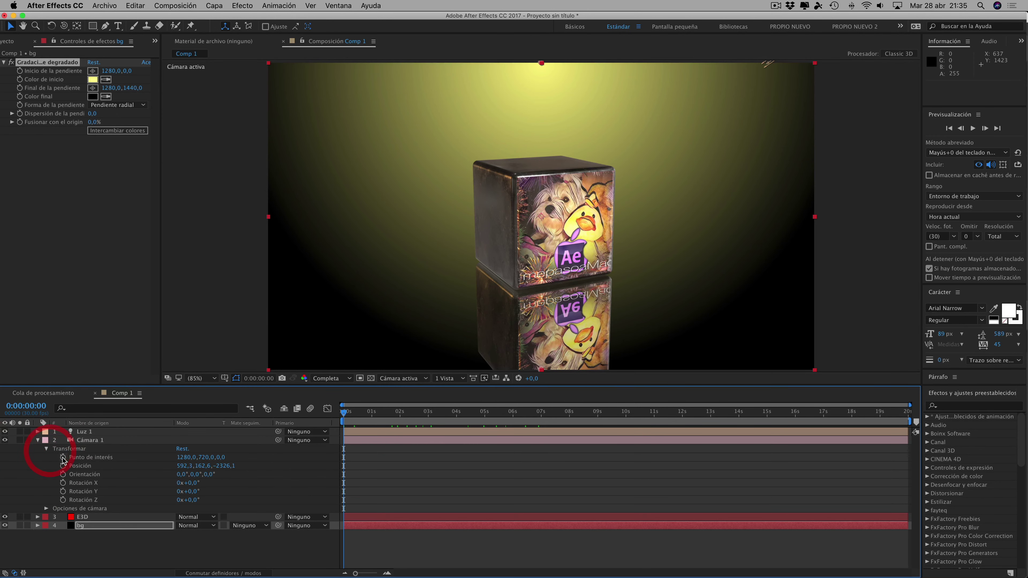
left_click(63, 466)
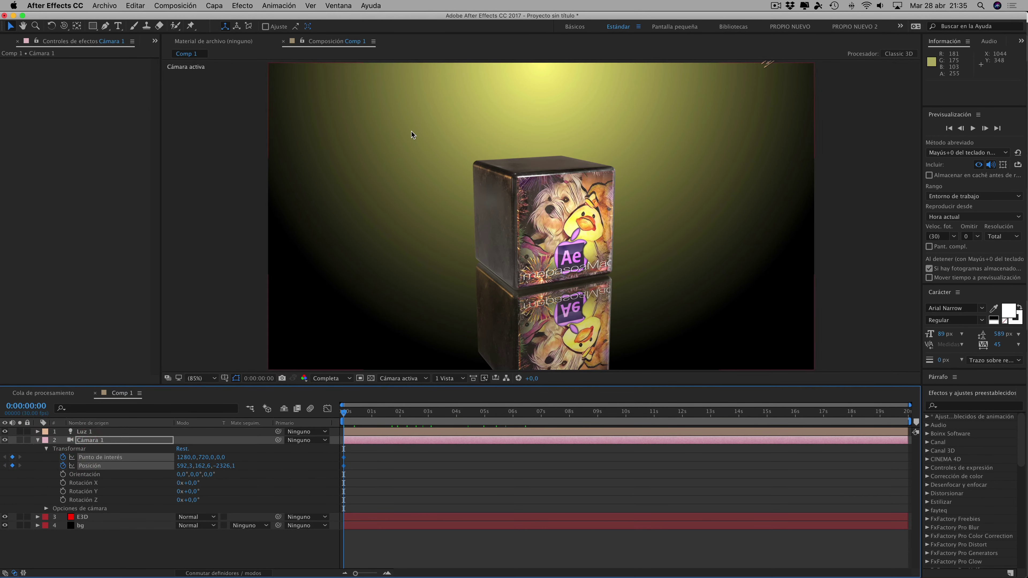
left_click(63, 25)
mouse_move(542, 198)
left_mouse_down()
mouse_move(573, 203)
mouse_move(391, 365)
left_mouse_up()
Orbit the camera to its end view at 7:29, end the work area near 8 s, and preview
left_click_drag(343, 428, 509, 419)
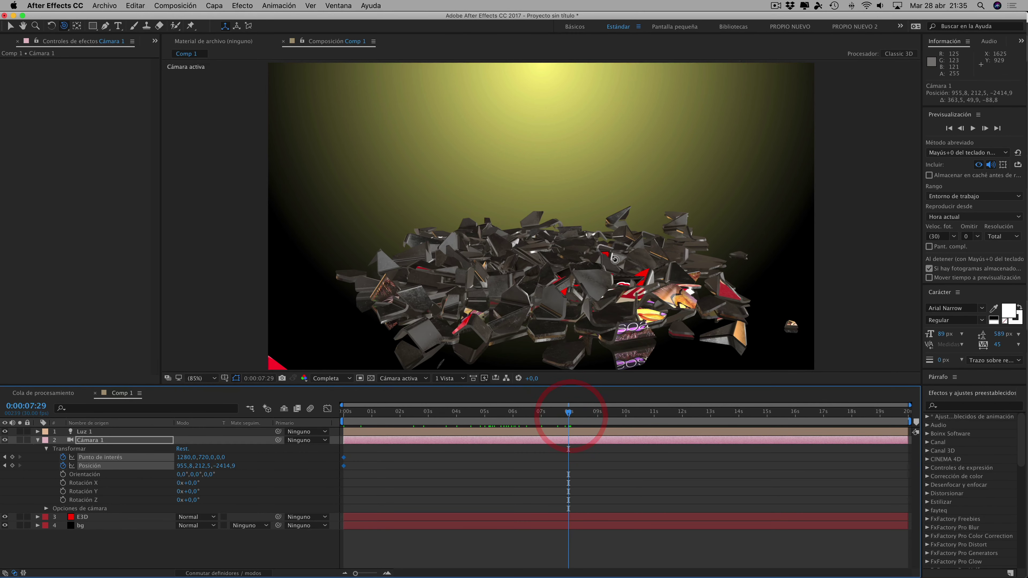
left_click_drag(614, 259, 624, 258)
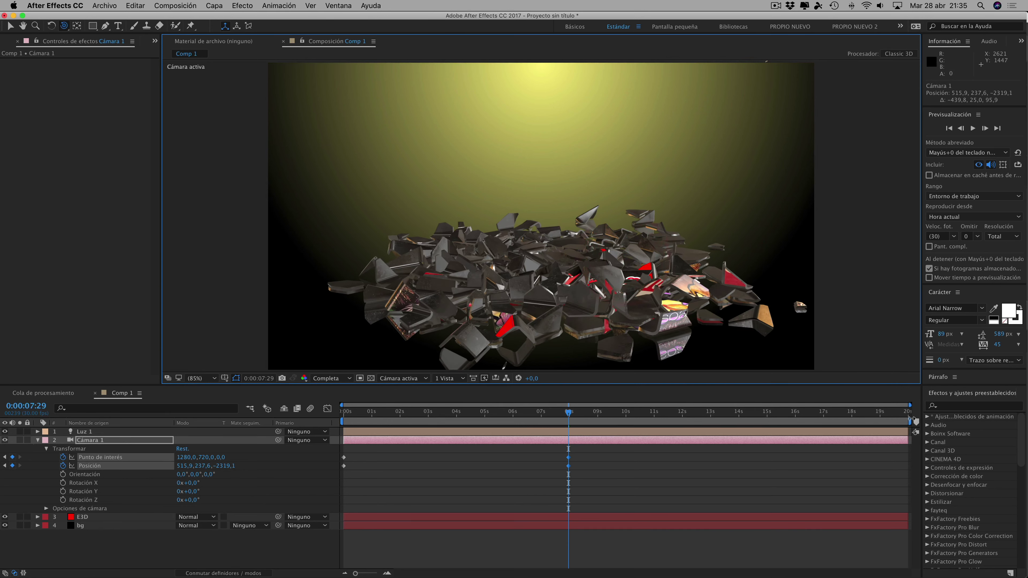
left_click_drag(910, 405, 587, 405)
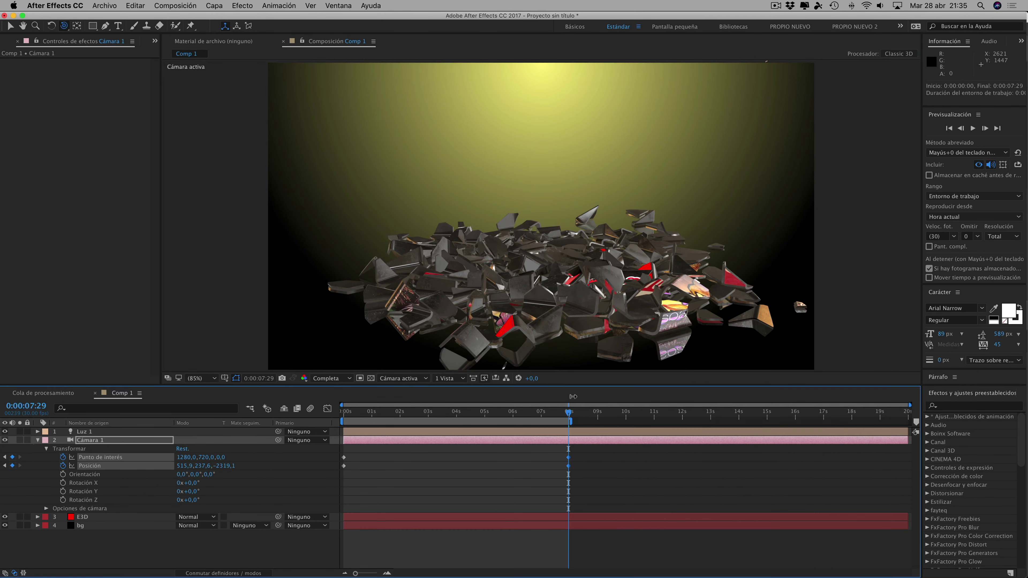
left_click(973, 129)
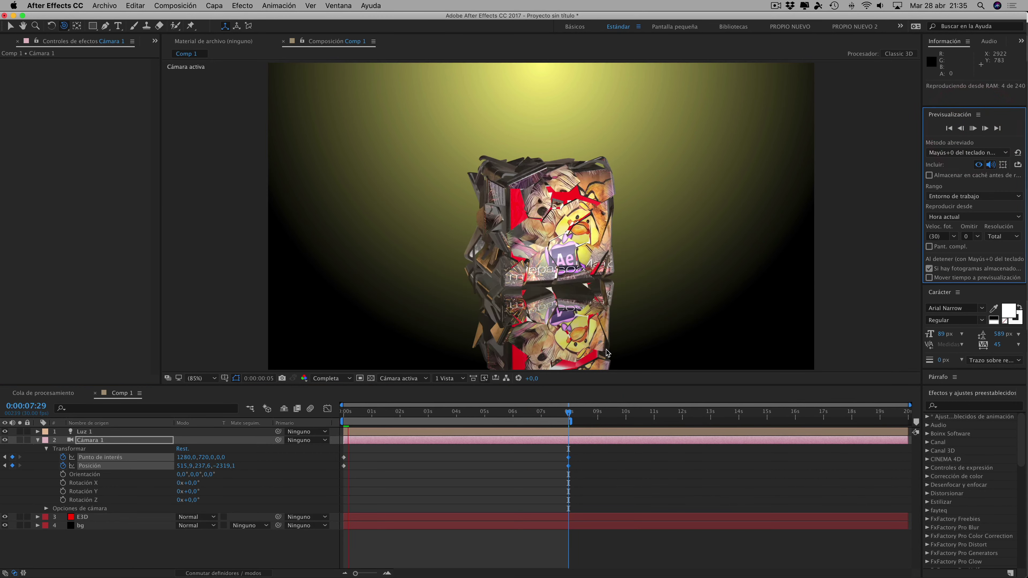